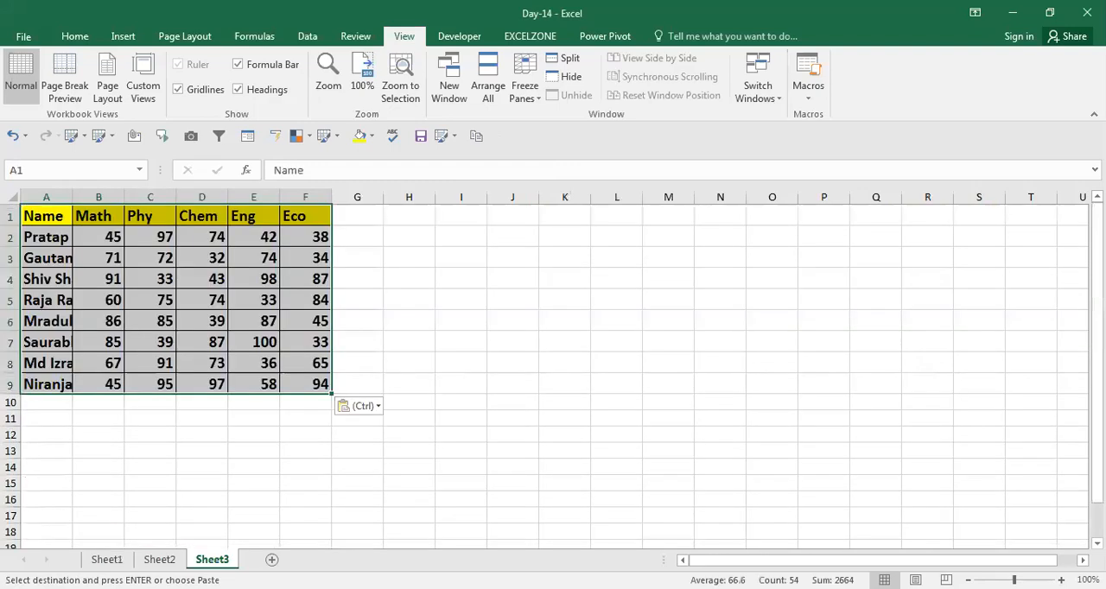
Paste a copy of the marks table starting at cell H1 and clear the copy marquee
{"action": "key", "text": "Right"}
{"action": "key", "text": "Right"}
{"action": "key", "text": "Right"}
{"action": "key", "text": "Right"}
{"action": "key", "text": "Right"}
{"action": "key", "text": "Right"}
{"action": "key", "text": "Right"}
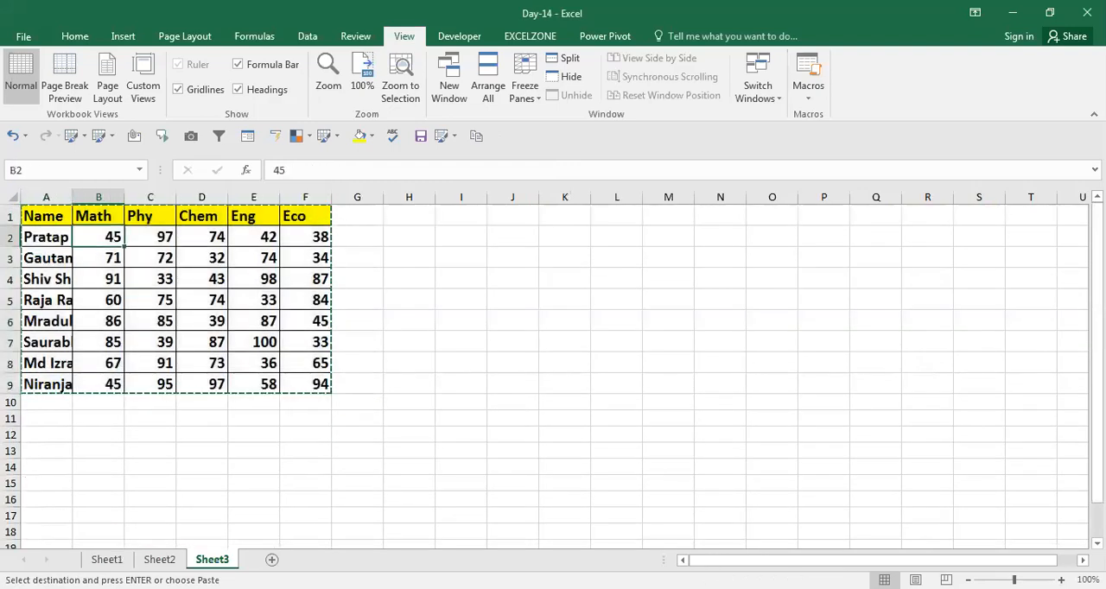
{"action": "key", "text": "ctrl+v"}
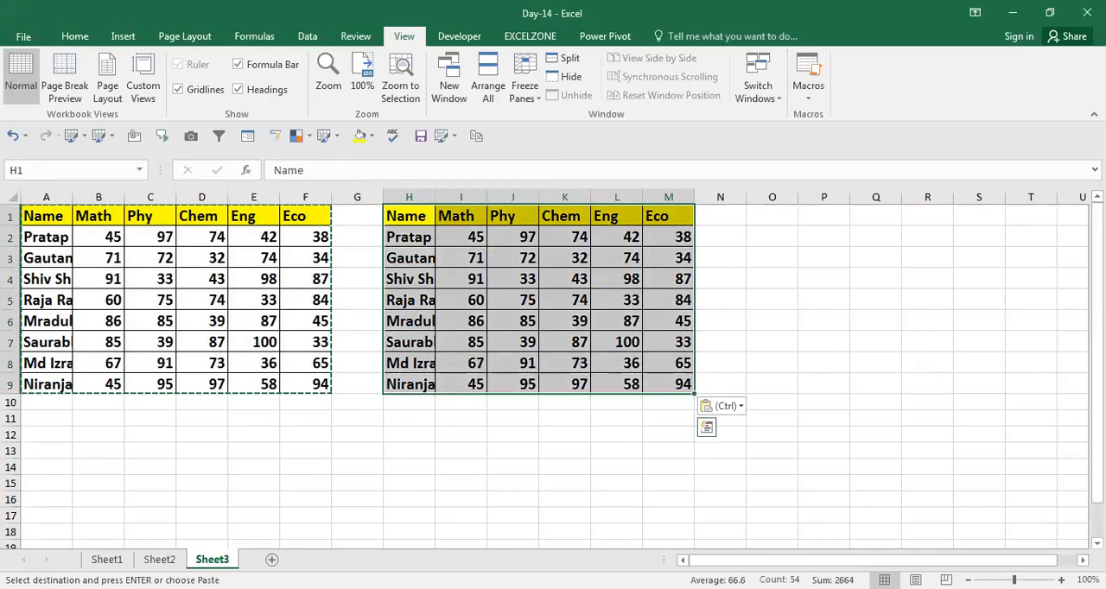
{"action": "key", "text": "Escape"}
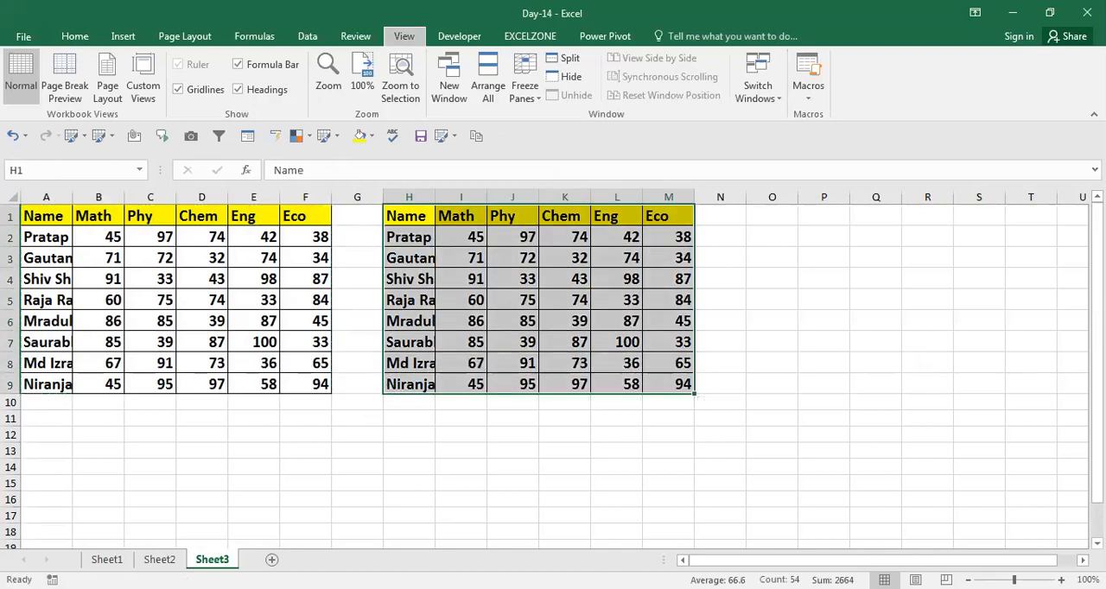
Autofit the column widths of the copied table in H1:M9 and save the workbook
{"action": "key", "text": "alt+o"}
{"action": "key", "text": "c"}
{"action": "key", "text": "a"}
{"action": "key", "text": "shift+BackSpace"}
{"action": "key", "text": "ctrl+s"}
Autofit the column widths of the original marks table in A1:F9
{"action": "key", "text": "Left"}
{"action": "key", "text": "Left"}
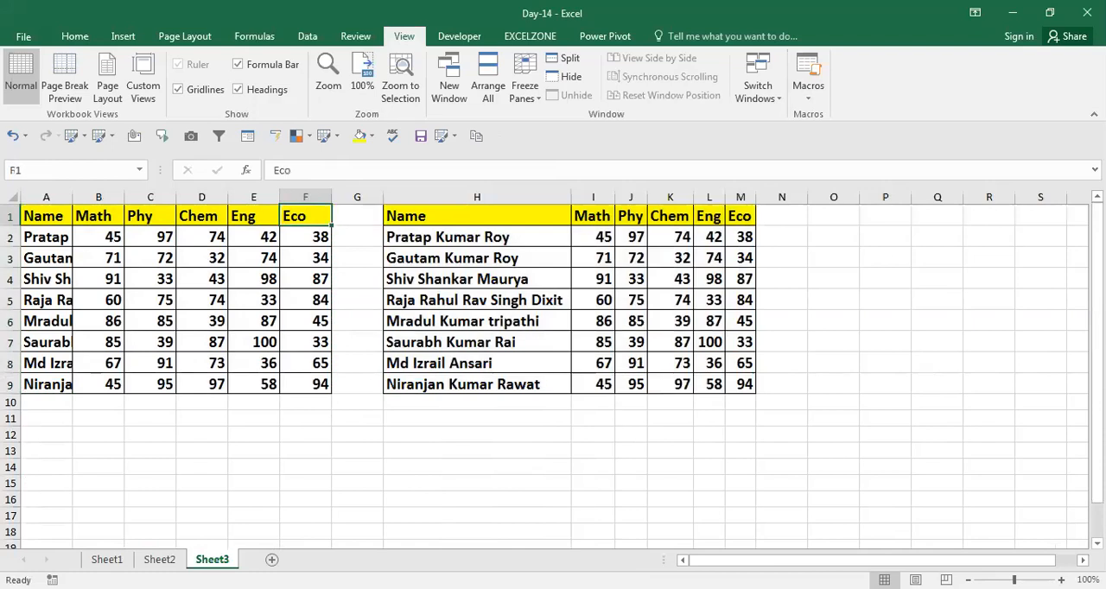
{"action": "key", "text": "ctrl+Left"}
{"action": "key", "text": "ctrl+shift+Right"}
{"action": "key", "text": "ctrl+shift+Down"}
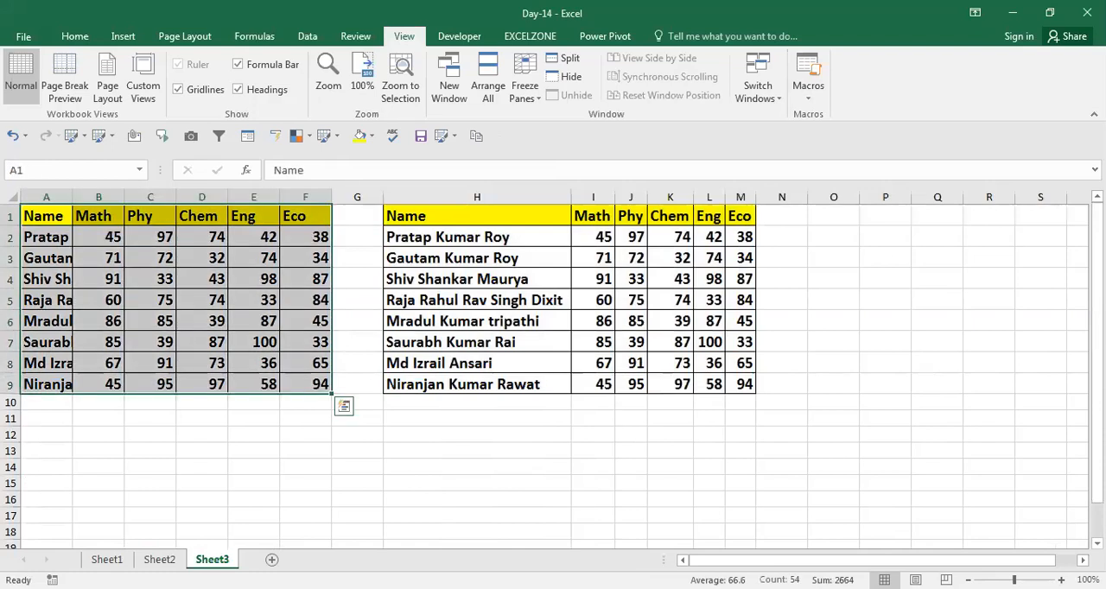
{"action": "key", "text": "alt+o"}
{"action": "key", "text": "c"}
{"action": "key", "text": "a"}
Clear all marks in I2:M9 of the copied table, keeping its names and subject headers
{"action": "key", "text": "Right"}
{"action": "key", "text": "Right"}
{"action": "key", "text": "Right"}
{"action": "key", "text": "Right"}
{"action": "key", "text": "Right"}
{"action": "key", "text": "Right"}
{"action": "key", "text": "Right"}
{"action": "key", "text": "Right"}
{"action": "key", "text": "Right"}
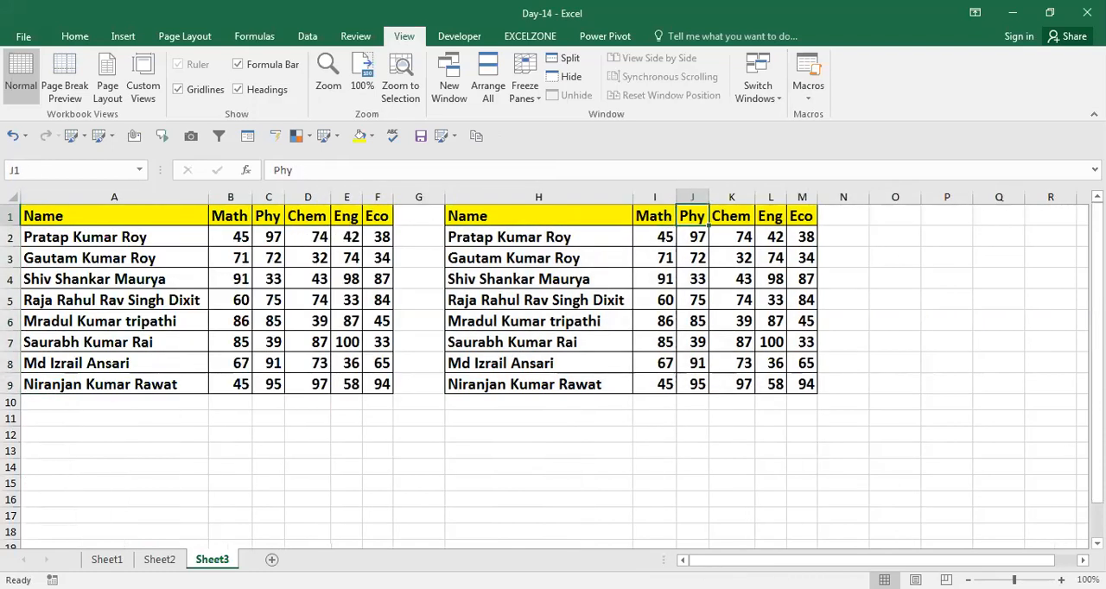
{"action": "key", "text": "Left"}
{"action": "key", "text": "Down"}
{"action": "key", "text": "ctrl+shift+Right"}
{"action": "key", "text": "ctrl+shift+Down"}
{"action": "key", "text": "Delete"}
Start a VLOOKUP formula in I2 with the column-locked name cell $H2 as the lookup value
{"action": "key", "text": "Up"}
{"action": "key", "text": "shift+Right"}
{"action": "key", "text": "shift+Down"}
{"action": "key", "text": "shift+Down"}
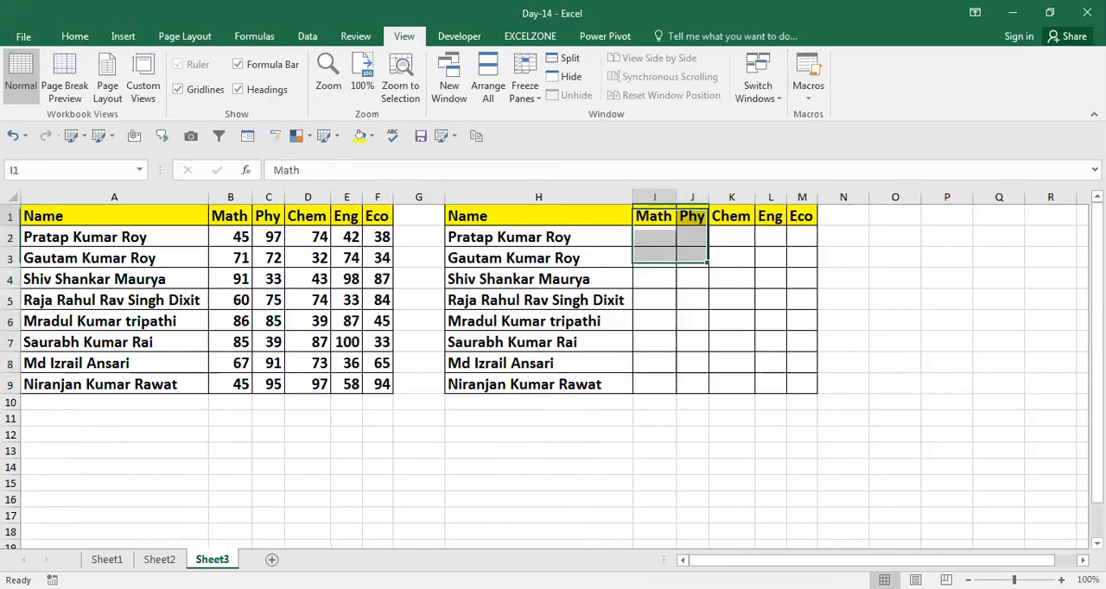
{"action": "key", "text": "Down"}
{"action": "key", "text": "Down"}
{"action": "key", "text": "Up"}
{"action": "type", "text": "="}
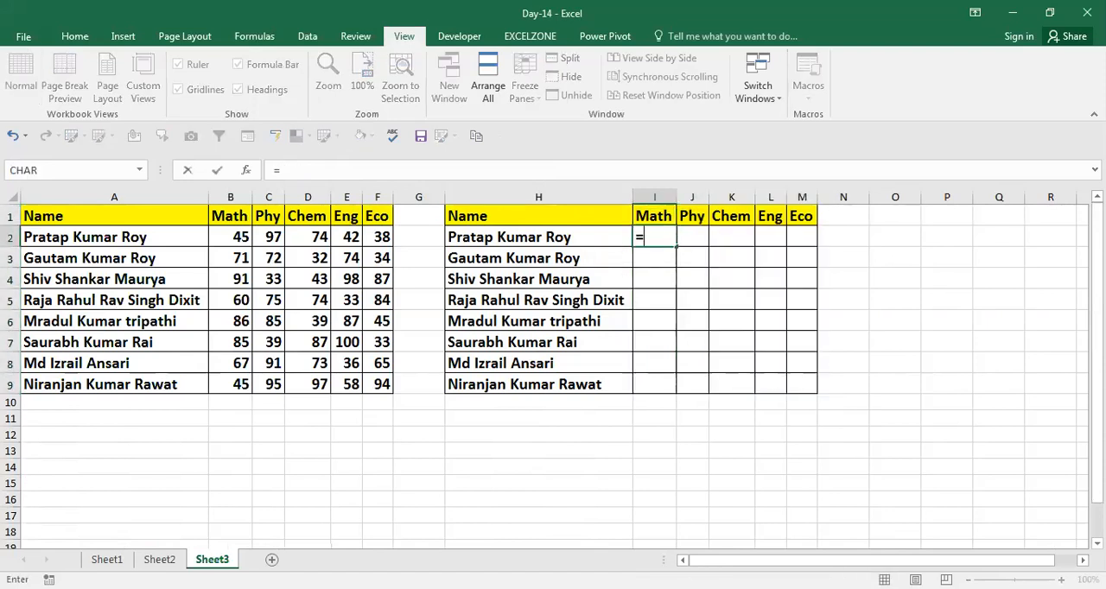
{"action": "type", "text": "VLOOKUP("}
{"action": "key", "text": "Left"}
{"action": "key", "text": "F4"}
{"action": "key", "text": "F4"}
{"action": "key", "text": "F4"}
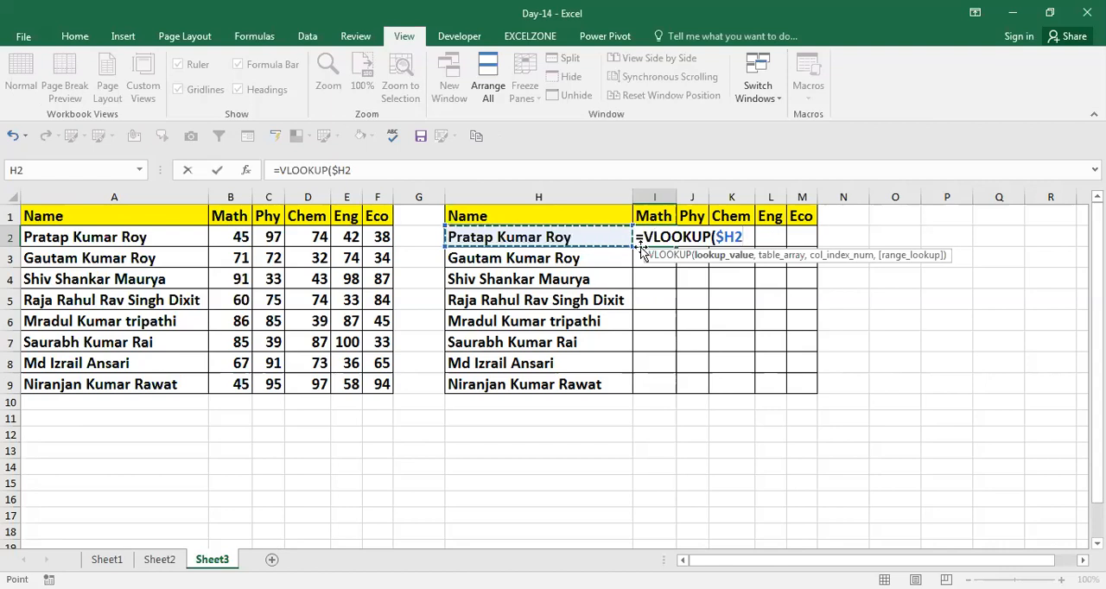
Set the VLOOKUP table array to the absolute range $A$2:$F$9
{"action": "type", "text": ","}
{"action": "left_click", "coordinate": [184, 224]}
{"action": "key", "text": "Down"}
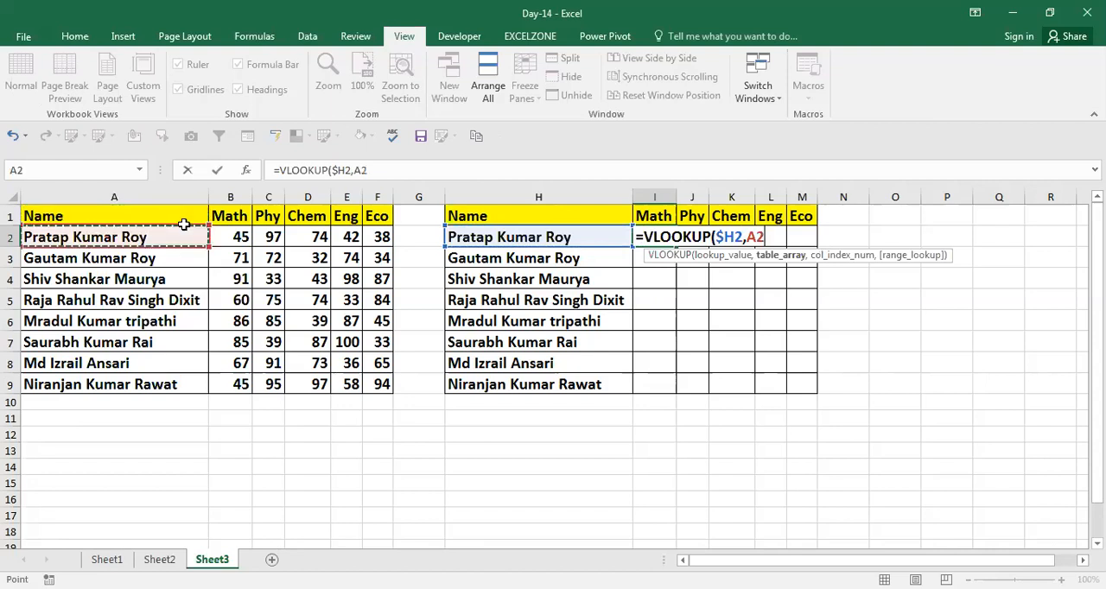
{"action": "key", "text": "ctrl+shift+Down"}
{"action": "key", "text": "ctrl+shift+Right"}
{"action": "key", "text": "F4"}
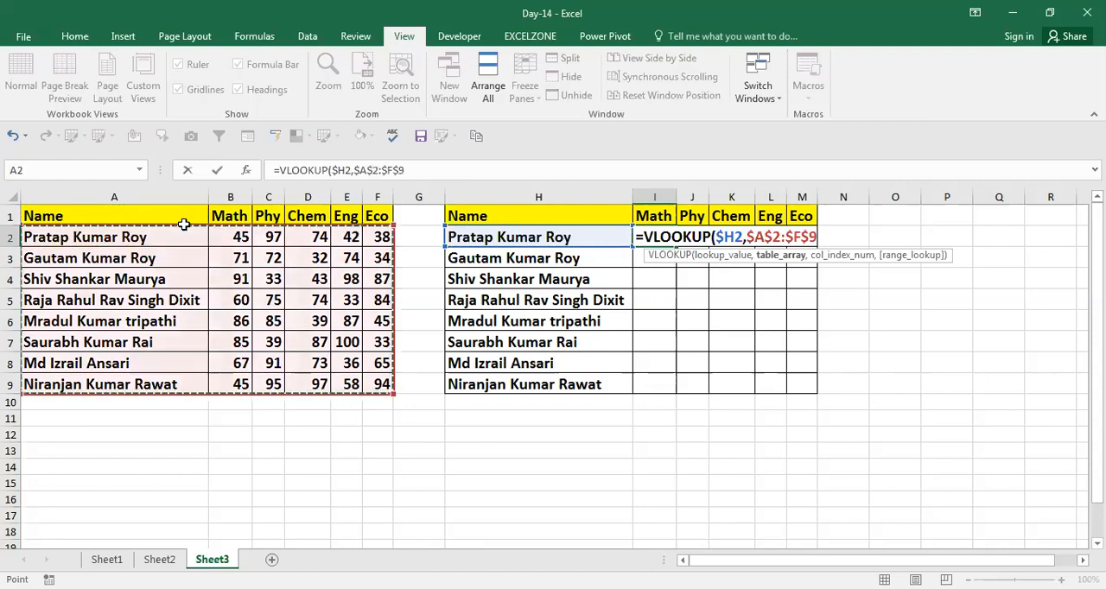
Add COLUMNS($I$1:I1) as the VLOOKUP column index, with only the first range reference absolute
{"action": "type", "text": ","}
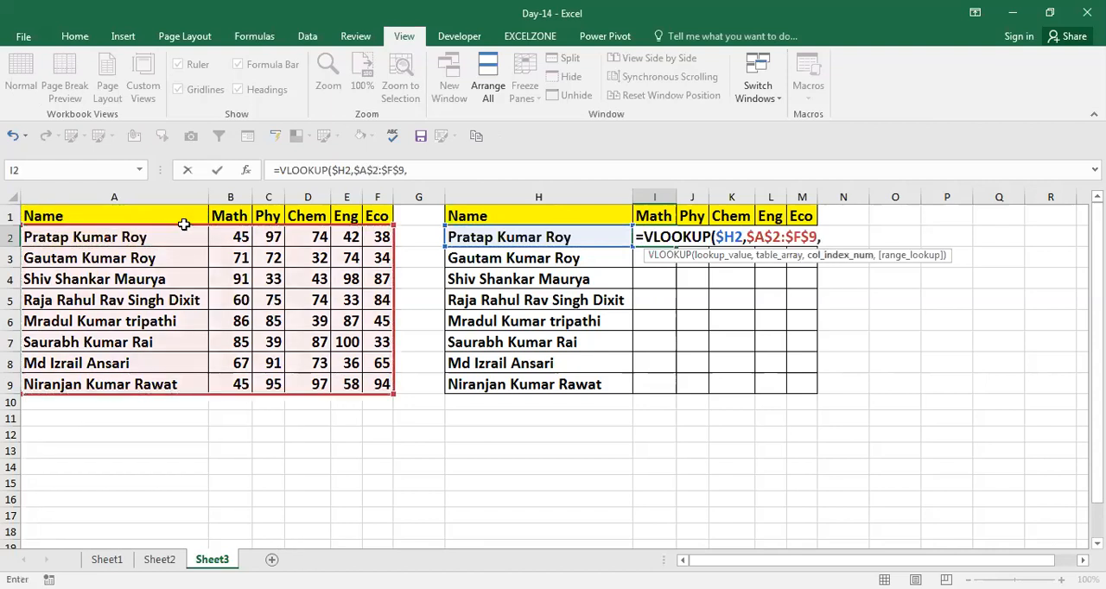
{"action": "type", "text": "colu"}
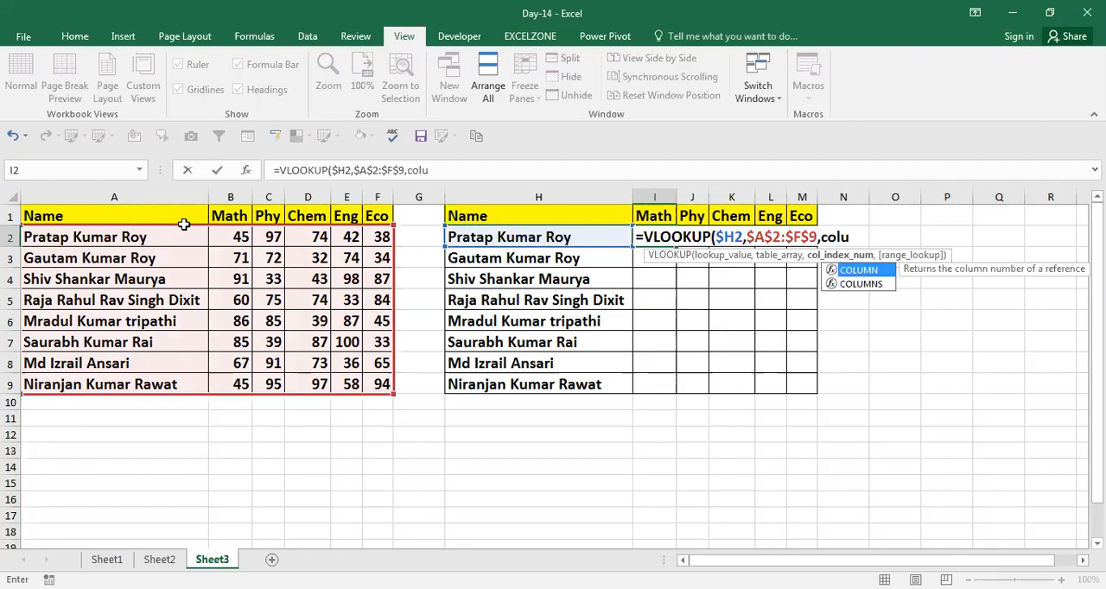
{"action": "key", "text": "Down"}
{"action": "key", "text": "Tab"}
{"action": "key", "text": "Up"}
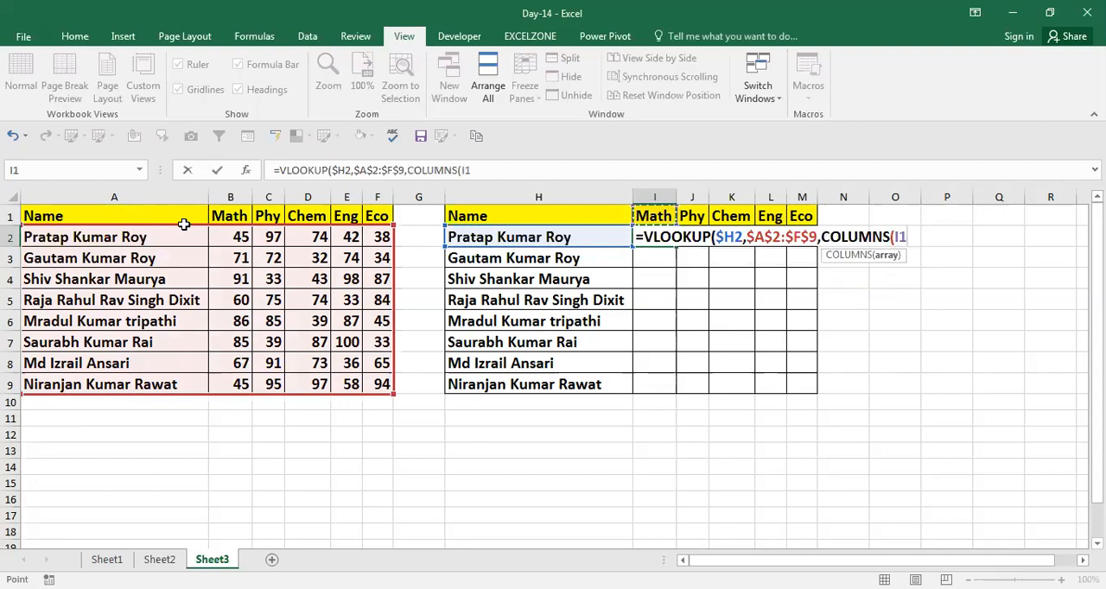
{"action": "key", "text": "F8"}
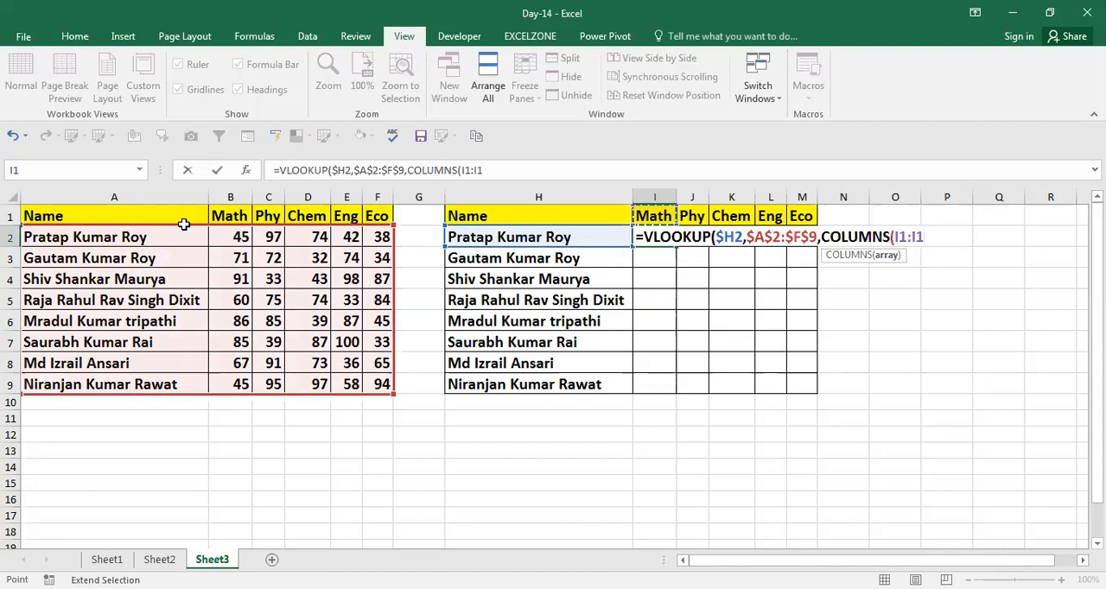
{"action": "key", "text": "F2"}
{"action": "key", "text": "Left"}
{"action": "key", "text": "Left"}
{"action": "key", "text": "shift+Left"}
{"action": "key", "text": "shift+Left"}
{"action": "key", "text": "F4"}
{"action": "key", "text": "End"}
{"action": "type", "text": ")"}
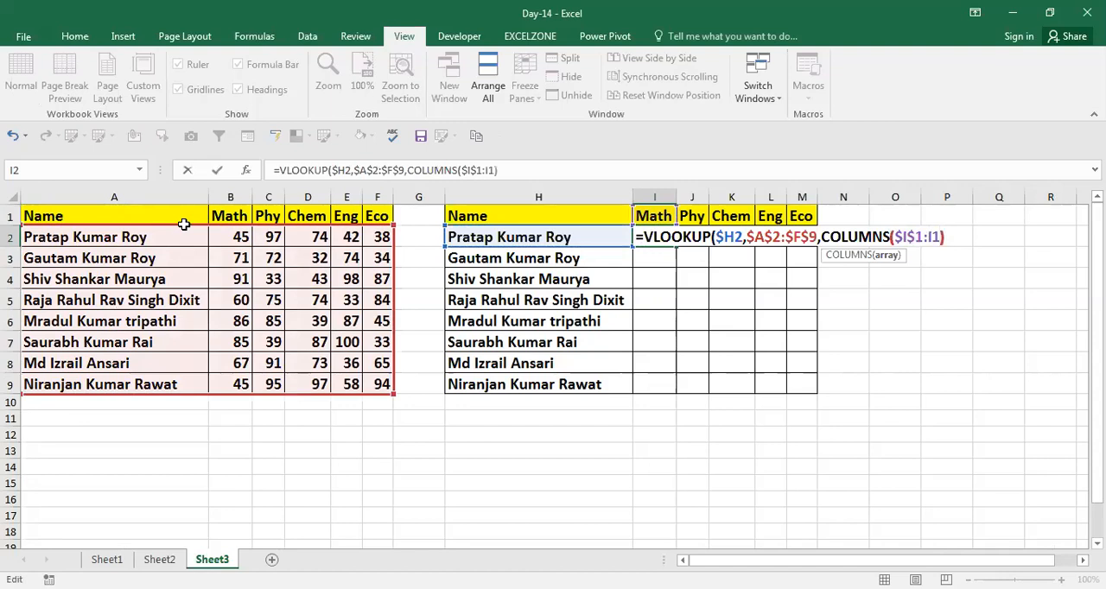
{"action": "type", "text": "+1"}
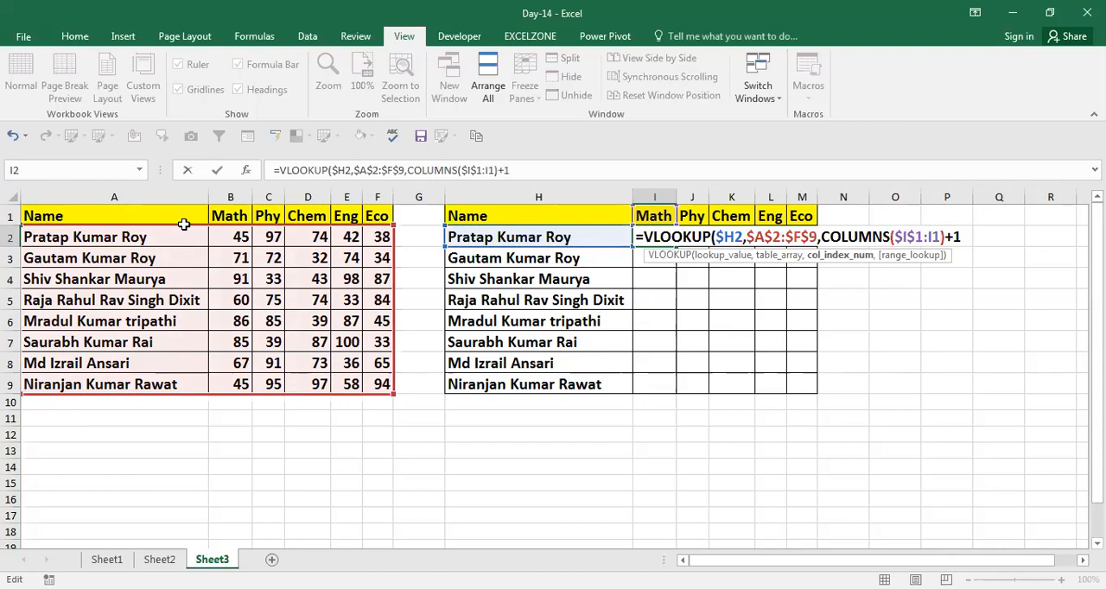
{"action": "type", "text": ",0)"}
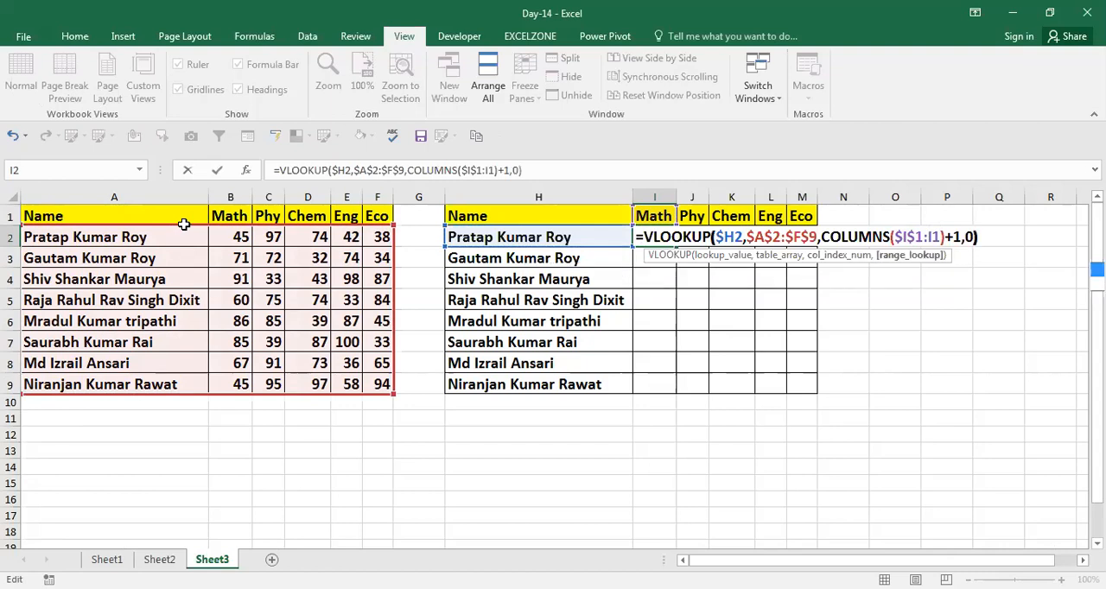
Add 1 to the column index, set the range lookup to 0, and commit the formula in I2
{"action": "key", "text": "ctrl+Return"}
Fill the I2 formula across the Phy to Eco columns in row 2
{"action": "key", "text": "shift+Right"}
{"action": "key", "text": "shift+Right"}
{"action": "key", "text": "shift+Right"}
{"action": "key", "text": "shift+Right"}
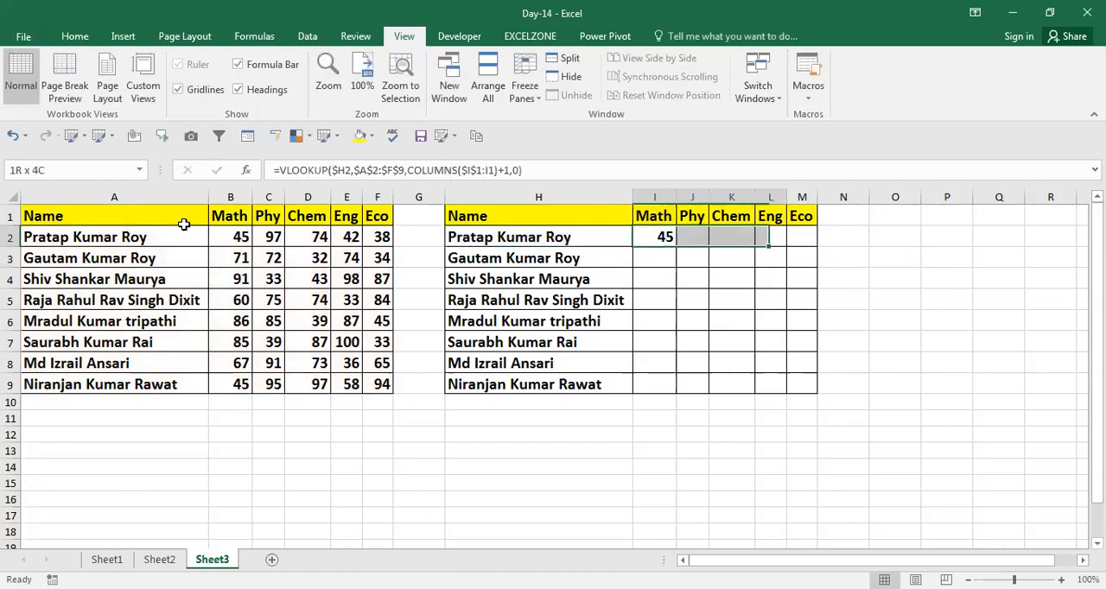
{"action": "key", "text": "ctrl+r"}
Fill the row 2 formulas down through row 9 for the Math to Eco columns
{"action": "key", "text": "Left"}
{"action": "key", "text": "ctrl+Down"}
{"action": "key", "text": "Right"}
{"action": "key", "text": "ctrl+shift+Up"}
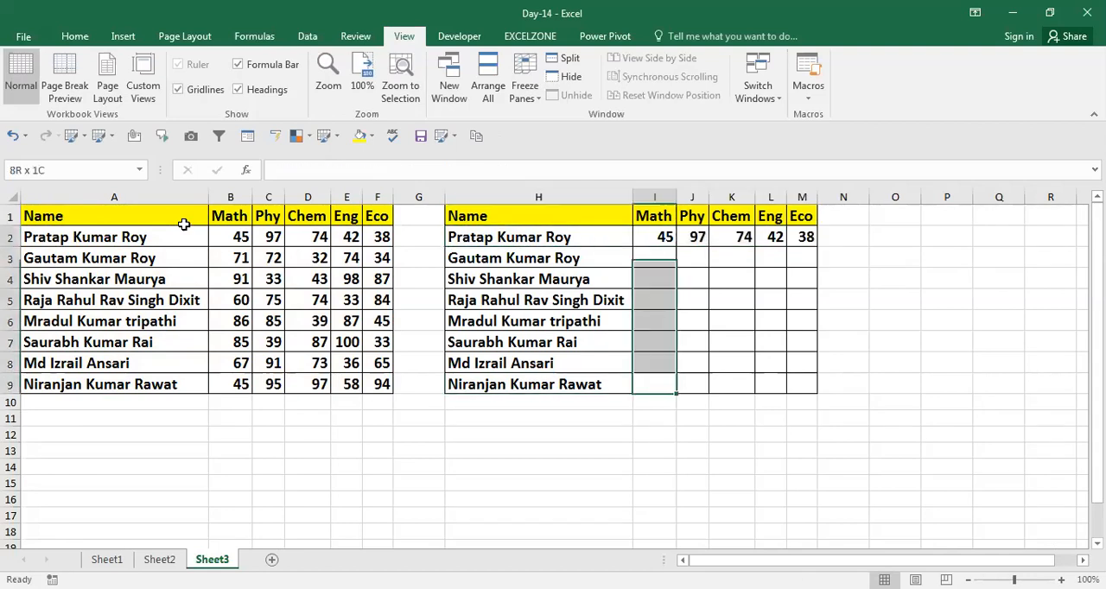
{"action": "key", "text": "shift+Right"}
{"action": "key", "text": "shift+Right"}
{"action": "key", "text": "shift+Right"}
{"action": "key", "text": "shift+Right"}
{"action": "key", "text": "ctrl+d"}
{"action": "key", "text": "shift+BackSpace"}
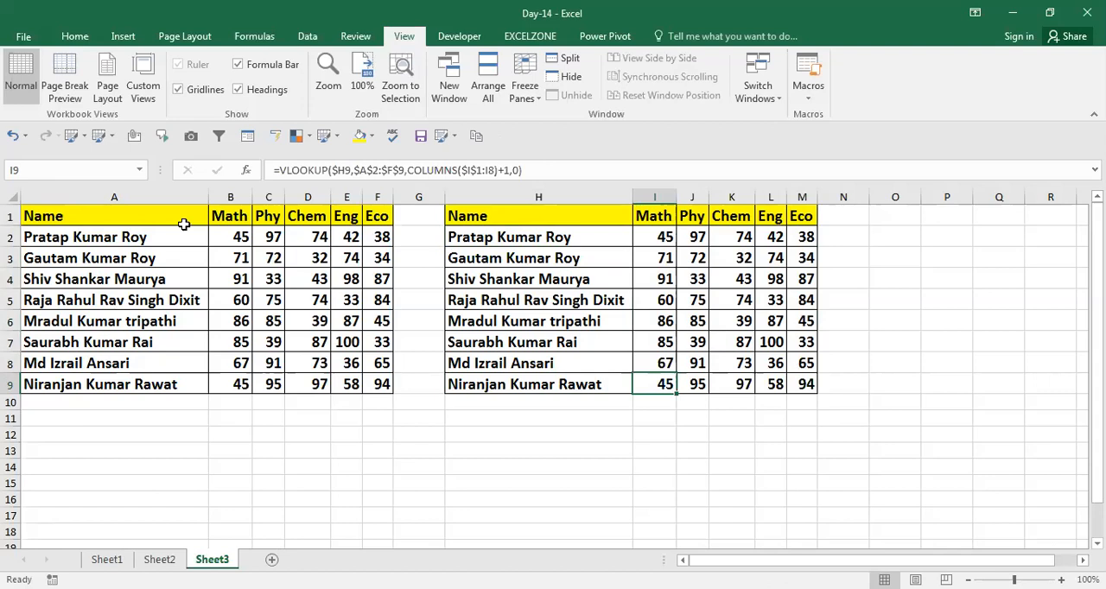
{"action": "key", "text": "Up"}
{"action": "key", "text": "Up"}
{"action": "key", "text": "Up"}
{"action": "key", "text": "Up"}
{"action": "key", "text": "Up"}
{"action": "key", "text": "Up"}
{"action": "key", "text": "Up"}
{"action": "key", "text": "Up"}
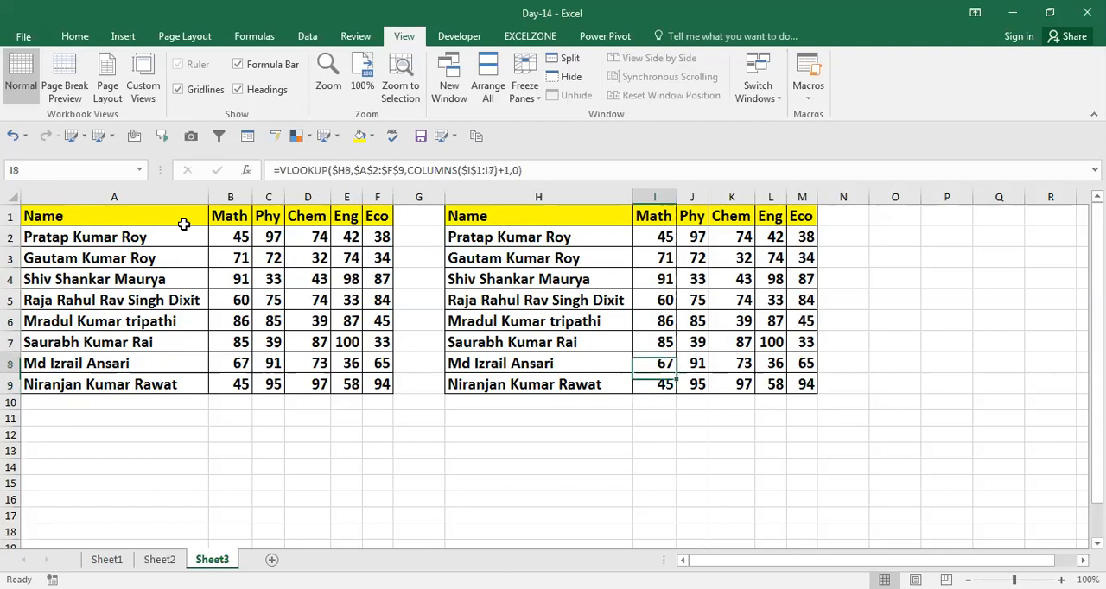
{"action": "key", "text": "Left"}
{"action": "key", "text": "Left"}
{"action": "key", "text": "Left"}
{"action": "key", "text": "Left"}
{"action": "key", "text": "Left"}
{"action": "key", "text": "Left"}
{"action": "key", "text": "Left"}
{"action": "key", "text": "Right"}
{"action": "key", "text": "Right"}
{"action": "key", "text": "Right"}
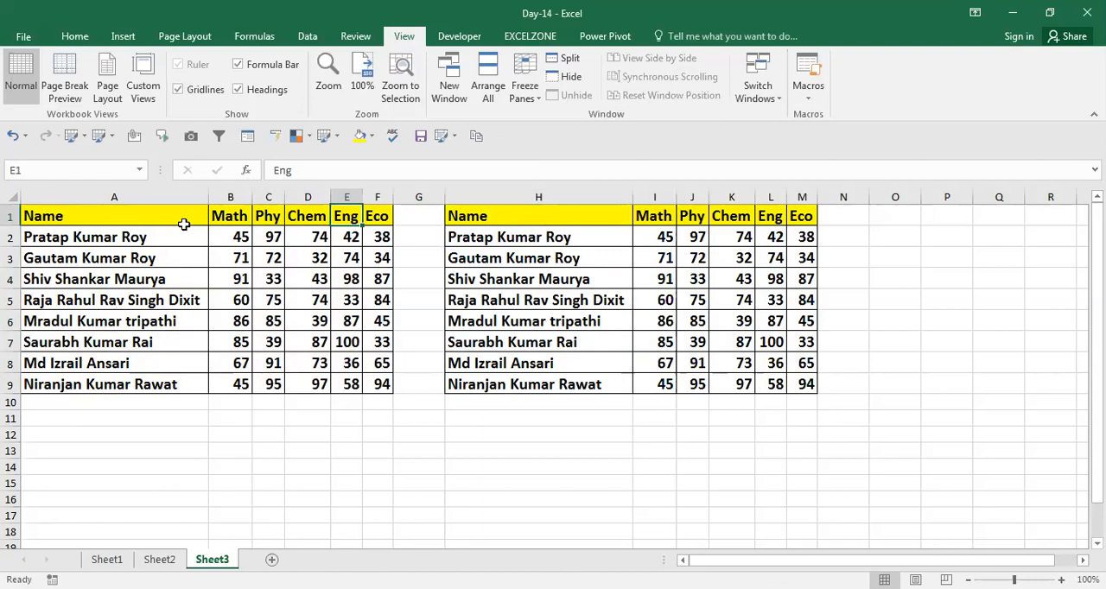
{"action": "key", "text": "Right"}
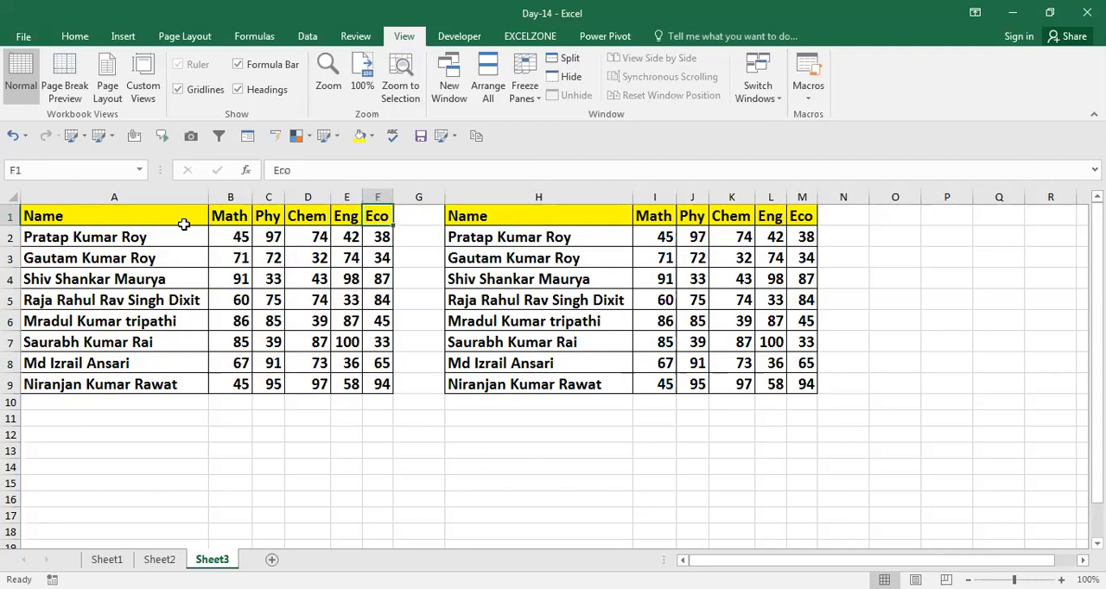
Copy the Math header from B1 over the Phy header in C1 of the original table
{"action": "key", "text": "ctrl+c"}
{"action": "key", "text": "Left"}
{"action": "key", "text": "Left"}
{"action": "key", "text": "Left"}
{"action": "key", "text": "Left"}
{"action": "key", "text": "ctrl+c"}
{"action": "key", "text": "ctrl+v"}
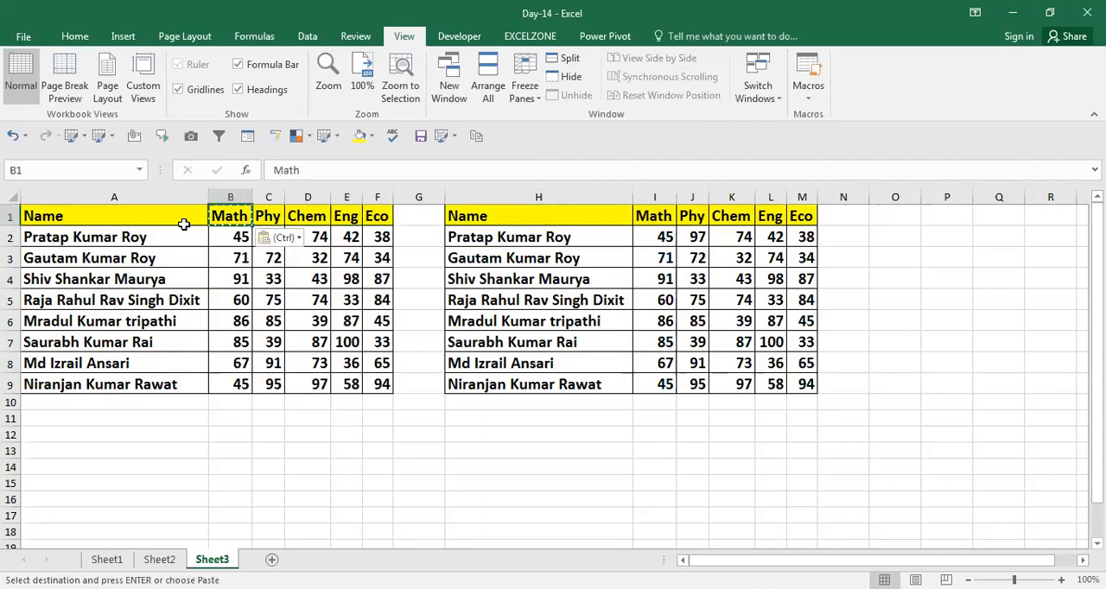
{"action": "key", "text": "Right"}
{"action": "key", "text": "ctrl+v"}
Undo the header paste in C1 and clear the copy marquee
{"action": "key", "text": "Down"}
{"action": "key", "text": "Down"}
{"action": "key", "text": "Right"}
{"action": "key", "text": "Right"}
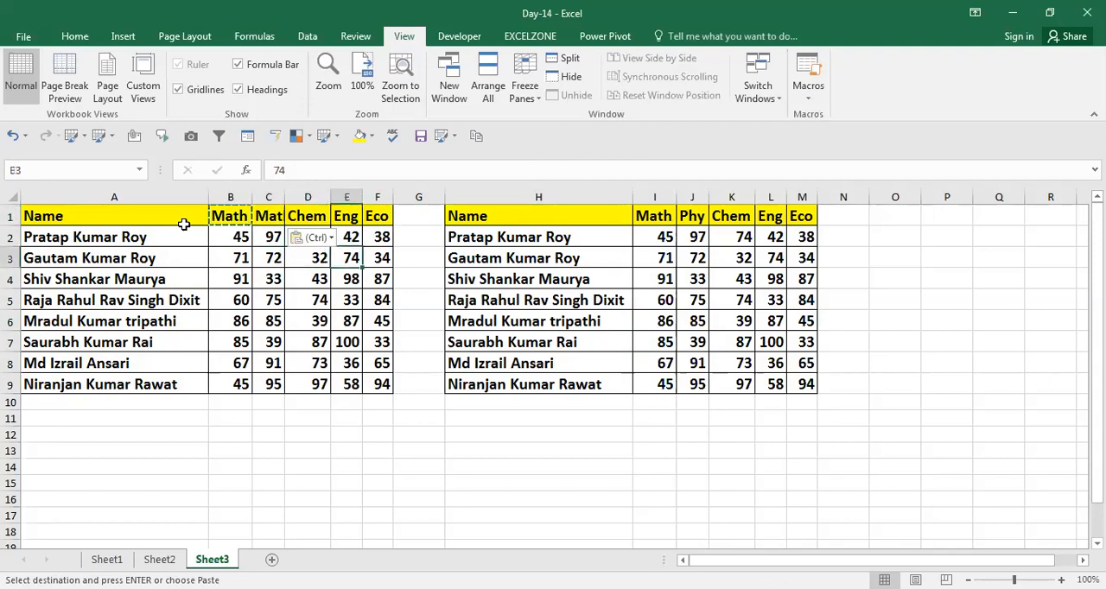
{"action": "key", "text": "Right"}
{"action": "key", "text": "Right"}
{"action": "key", "text": "Right"}
{"action": "key", "text": "Right"}
{"action": "key", "text": "Right"}
{"action": "key", "text": "Left"}
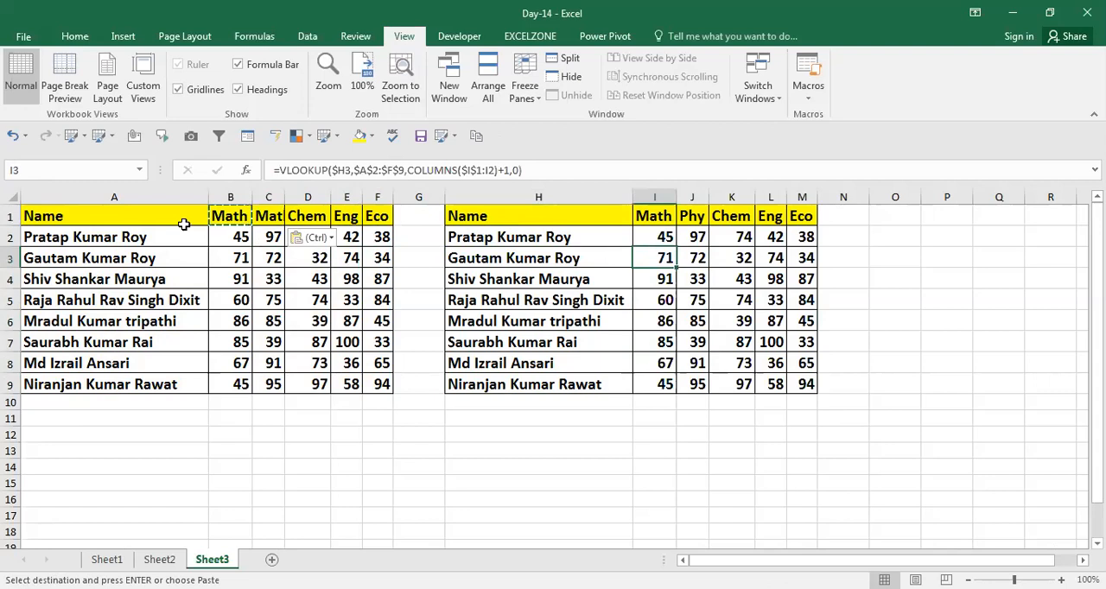
{"action": "key", "text": "ctrl+z"}
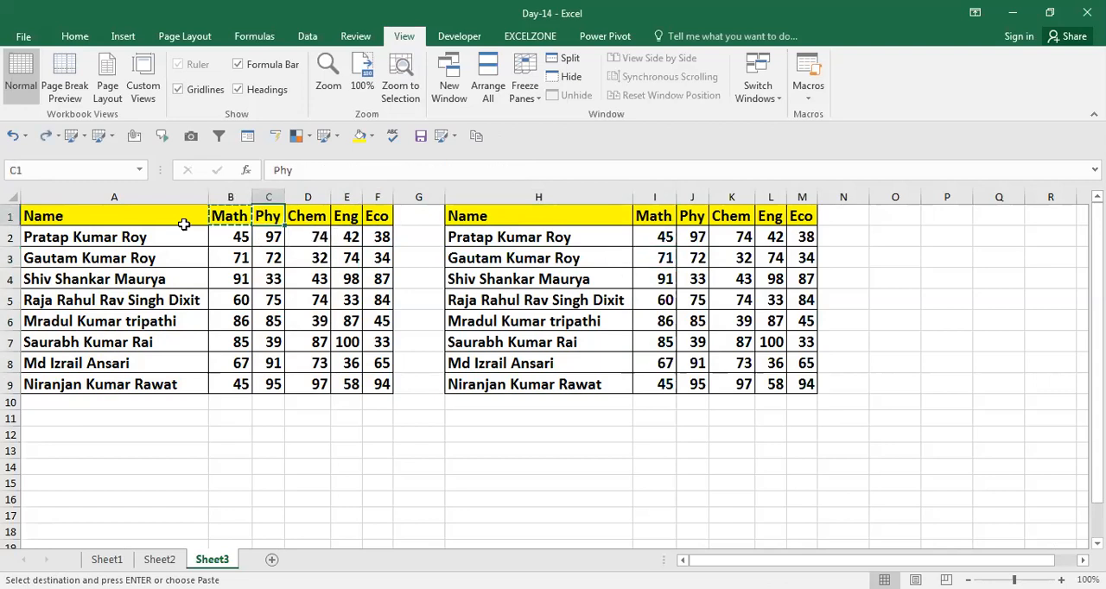
{"action": "key", "text": "Escape"}
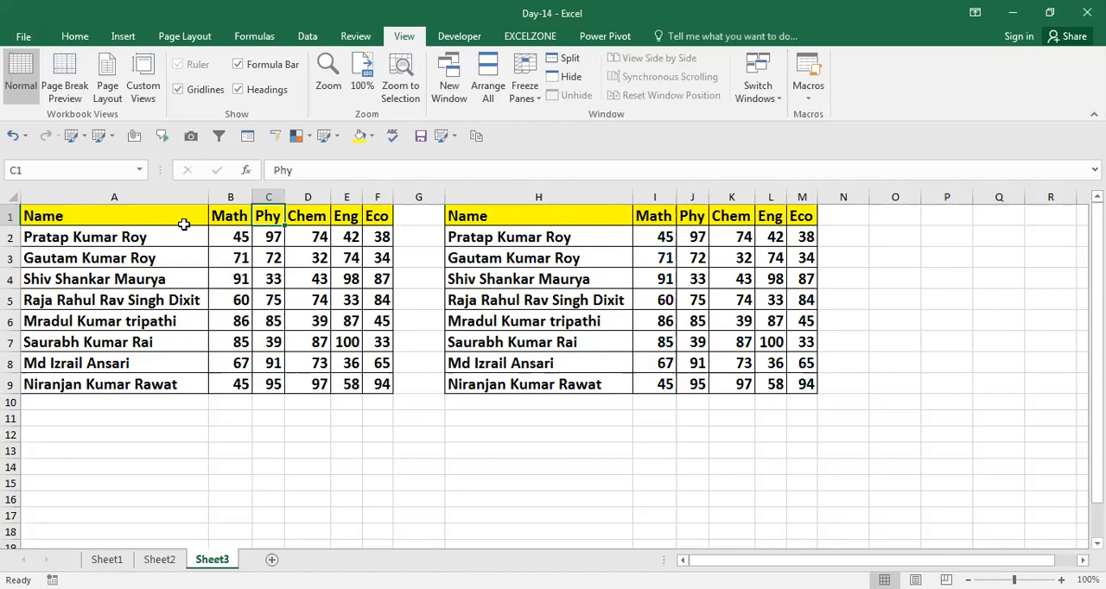
Open the VLOOKUP formula in I2 to review its arguments and close it without changes
{"action": "key", "text": "Right"}
{"action": "key", "text": "Right"}
{"action": "key", "text": "Right"}
{"action": "key", "text": "Right"}
{"action": "key", "text": "Right"}
{"action": "key", "text": "Right"}
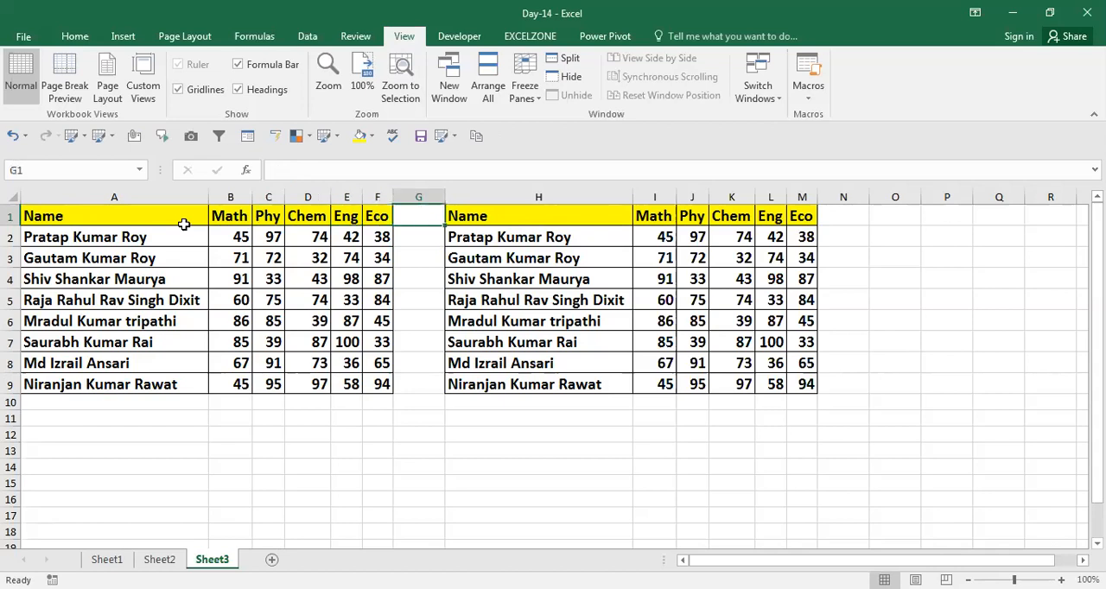
{"action": "key", "text": "Down"}
{"action": "key", "text": "F2"}
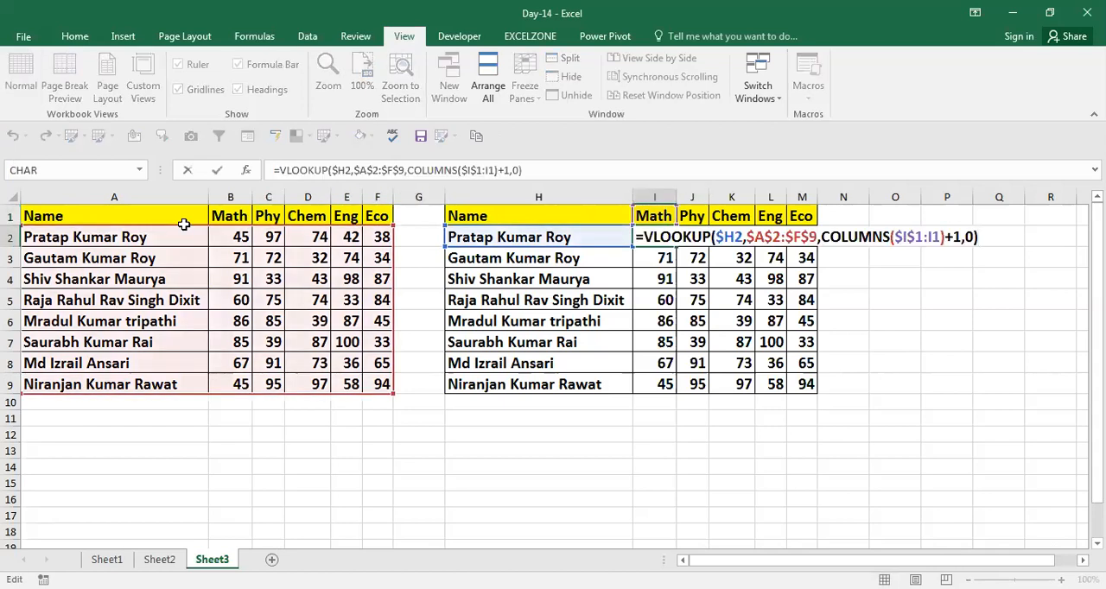
{"action": "key", "text": "Return"}
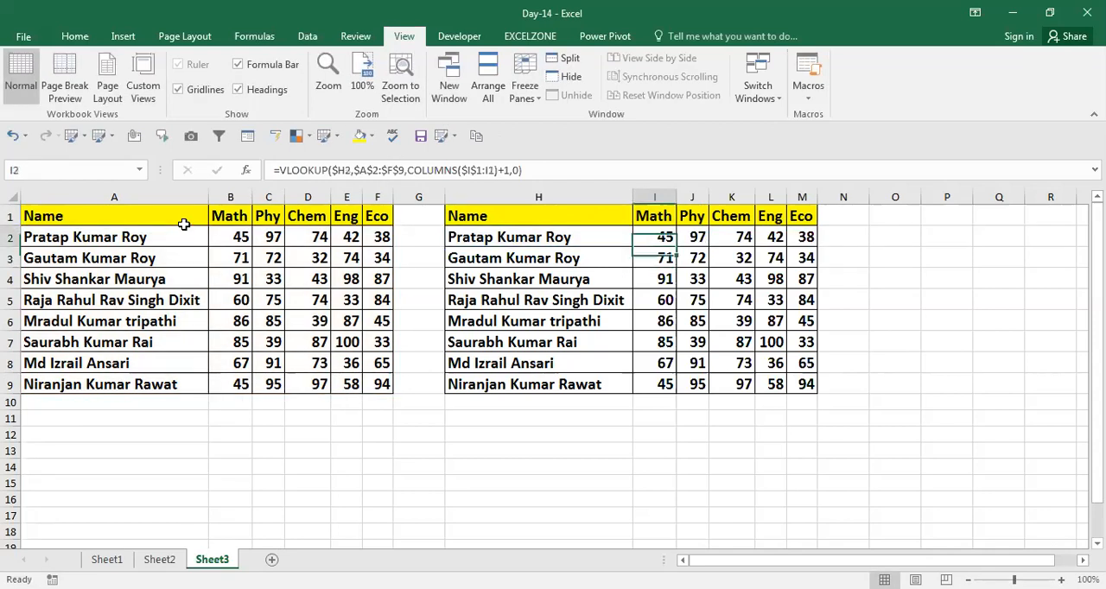
{"action": "key", "text": "Up"}
{"action": "key", "text": "Right"}
{"action": "key", "text": "Right"}
{"action": "key", "text": "Right"}
{"action": "key", "text": "Right"}
{"action": "key", "text": "Right"}
{"action": "key", "text": "Right"}
{"action": "key", "text": "F2"}
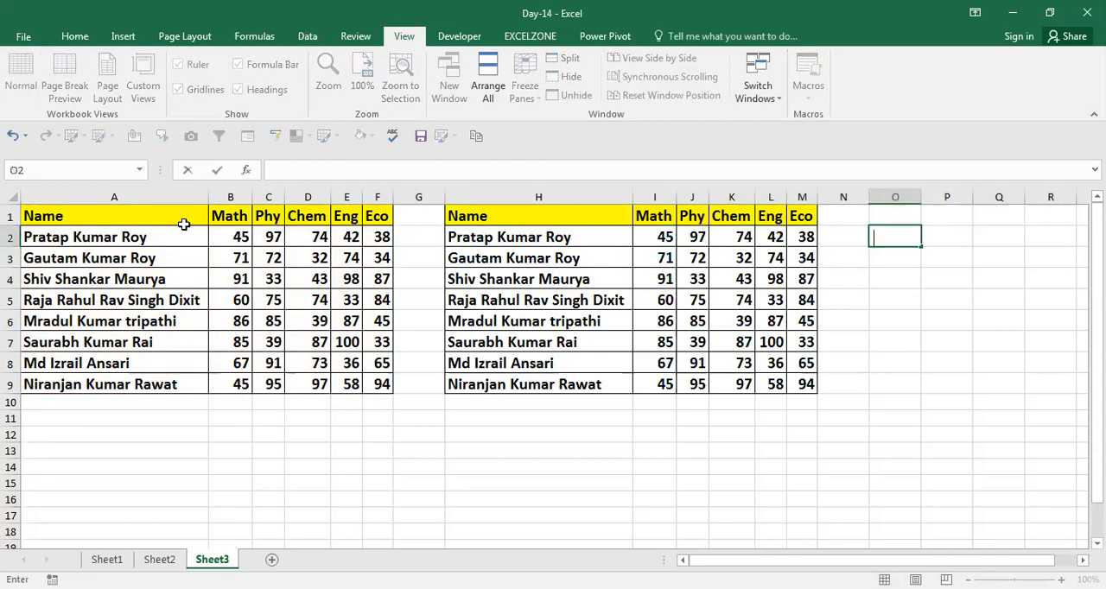
{"action": "key", "text": "Escape"}
Copy the VLOOKUP formula from I2 and paste it as plain text into O2
{"action": "key", "text": "Left"}
{"action": "key", "text": "Left"}
{"action": "key", "text": "Left"}
{"action": "key", "text": "Left"}
{"action": "key", "text": "Left"}
{"action": "key", "text": "Left"}
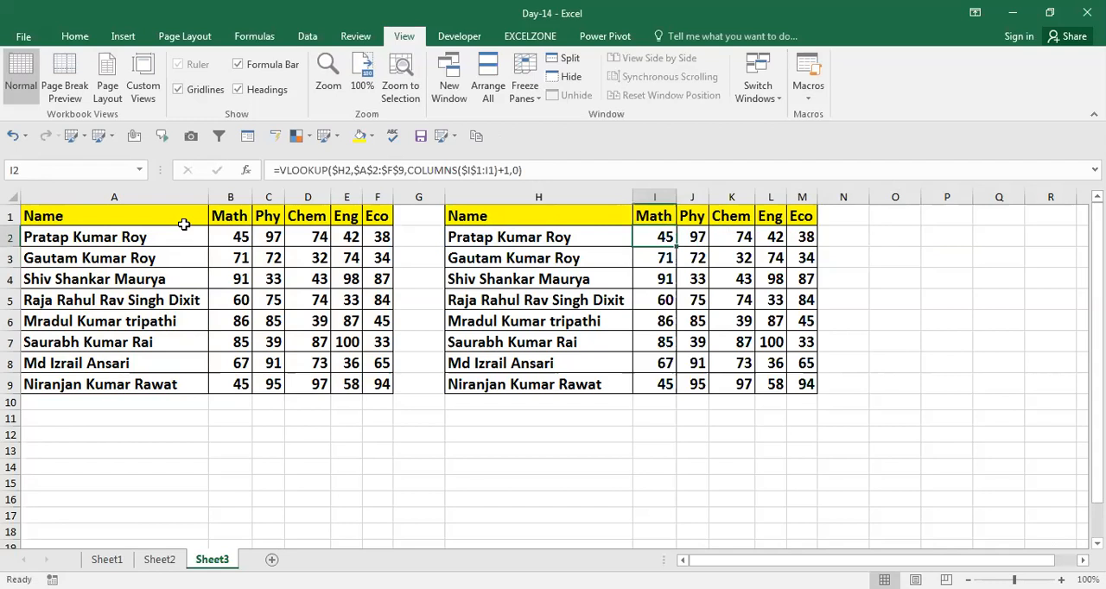
{"action": "key", "text": "F2"}
{"action": "key", "text": "shift+Left"}
{"action": "key", "text": "shift+Left"}
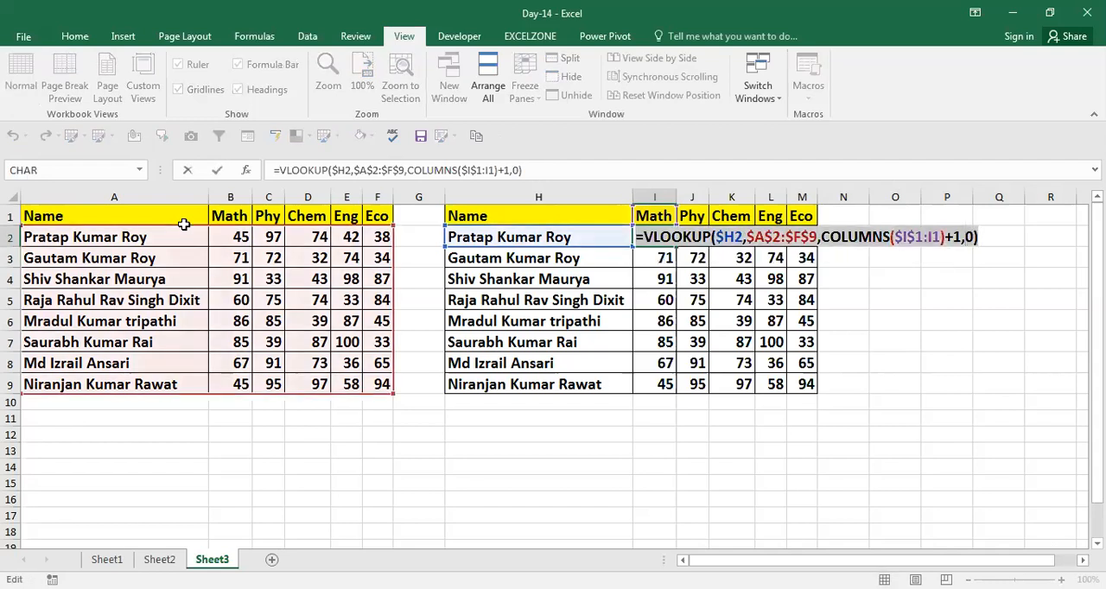
{"action": "key", "text": "Escape"}
{"action": "key", "text": "Right"}
{"action": "key", "text": "Right"}
{"action": "key", "text": "Right"}
{"action": "key", "text": "Right"}
{"action": "key", "text": "Right"}
{"action": "key", "text": "Right"}
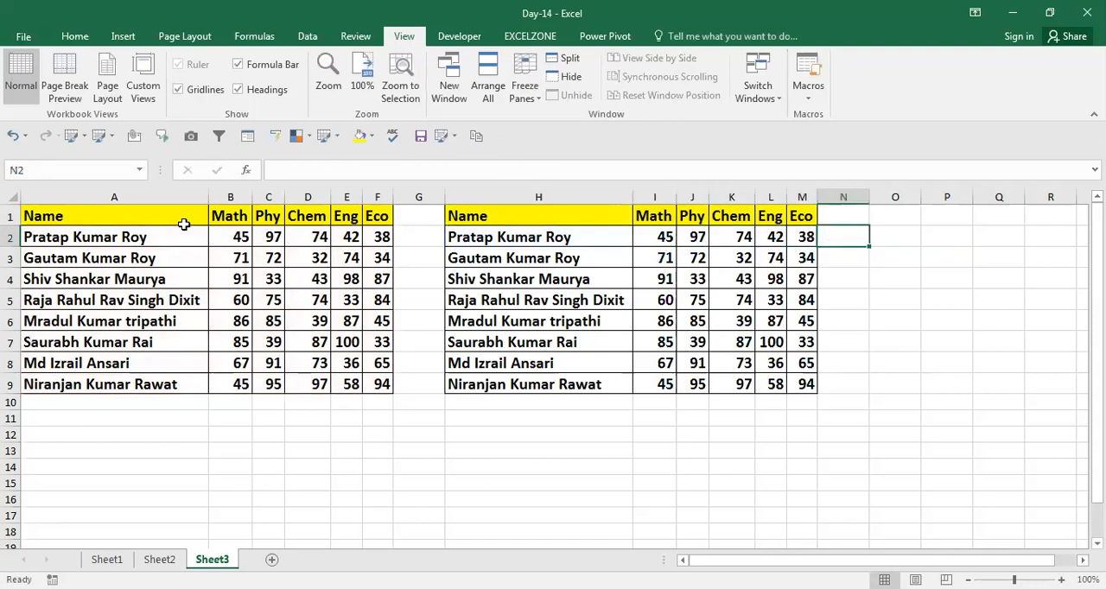
{"action": "key", "text": "ctrl+v"}
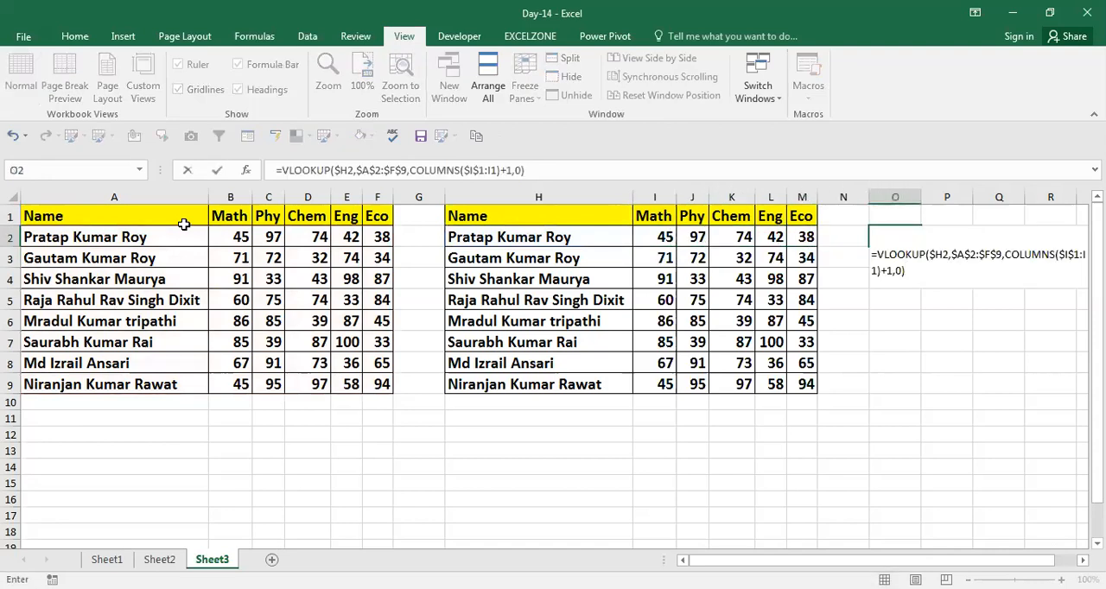
{"action": "key", "text": "Return"}
Examine how the COLUMNS argument differs between the row 2 formulas in the Math, Phy and Chem columns
{"action": "key", "text": "Left"}
{"action": "key", "text": "Left"}
{"action": "key", "text": "Left"}
{"action": "key", "text": "Left"}
{"action": "key", "text": "Left"}
{"action": "key", "text": "Left"}
{"action": "key", "text": "Left"}
{"action": "key", "text": "Right"}
{"action": "key", "text": "Up"}
{"action": "key", "text": "F2"}
{"action": "key", "text": "Escape"}
{"action": "key", "text": "Right"}
{"action": "key", "text": "Right"}
{"action": "key", "text": "F2"}
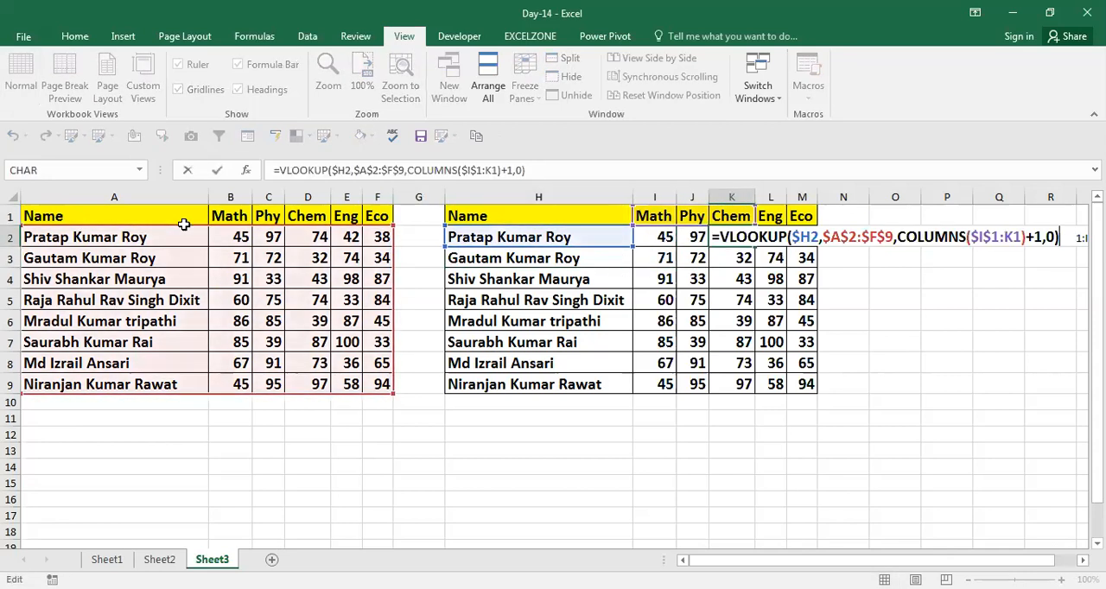
{"action": "key", "text": "Escape"}
{"action": "key", "text": "Left"}
{"action": "key", "text": "Left"}
{"action": "key", "text": "F2"}
{"action": "key", "text": "Escape"}
{"action": "key", "text": "Left"}
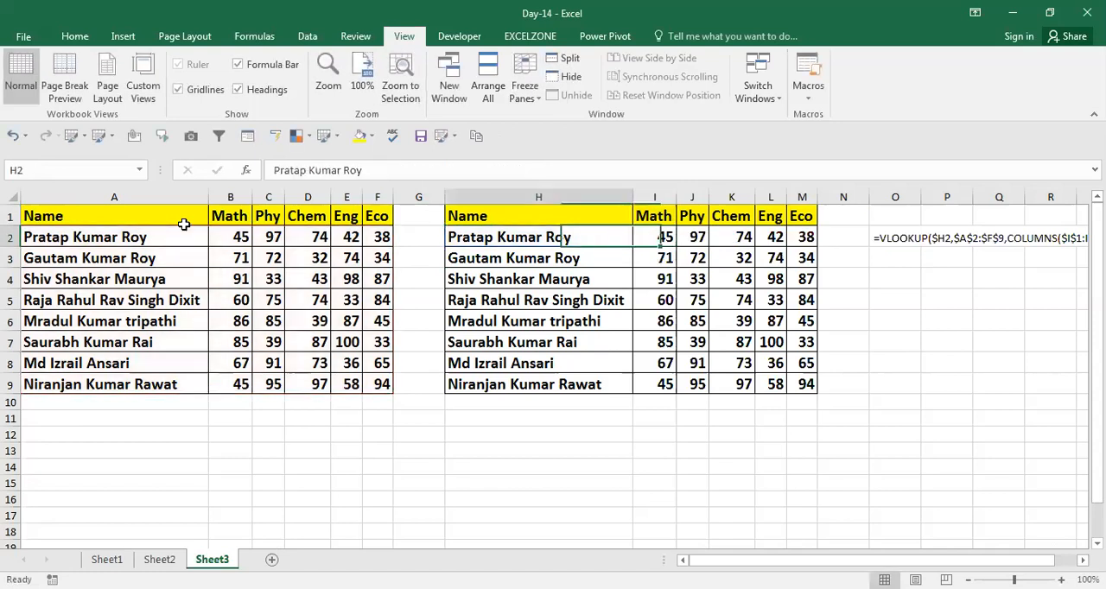
Select the original table's headers A1:F1 for review, and reopen the I2 formula without changing it
{"action": "key", "text": "Up"}
{"action": "key", "text": "Left"}
{"action": "key", "text": "Left"}
{"action": "left_click", "coordinate": [184, 224], "text": "shift"}
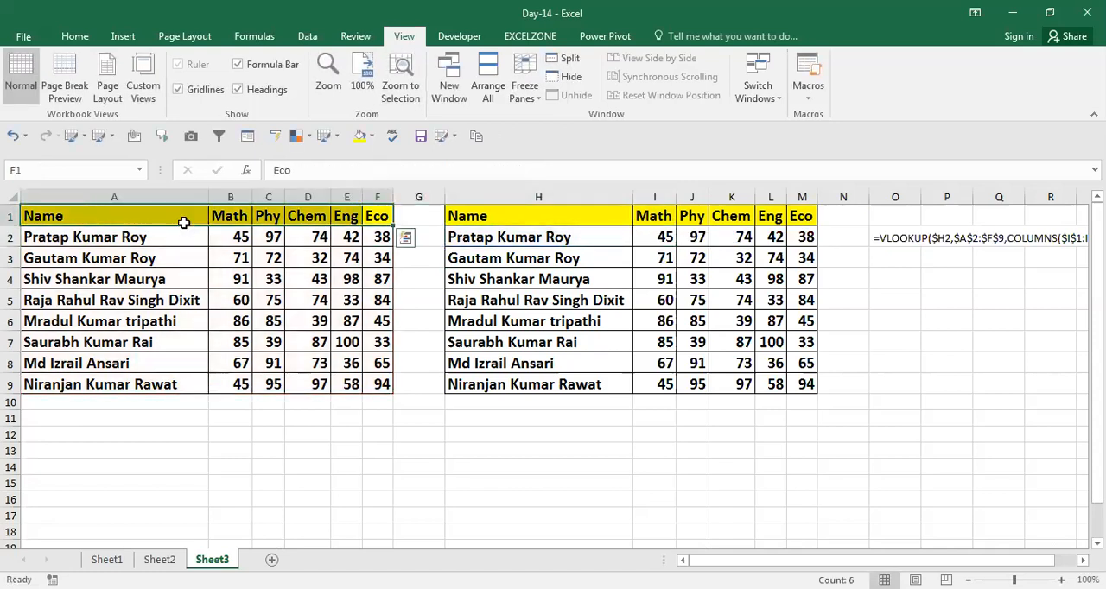
{"action": "key", "text": "Right"}
{"action": "key", "text": "Right"}
{"action": "key", "text": "Right"}
{"action": "key", "text": "Down"}
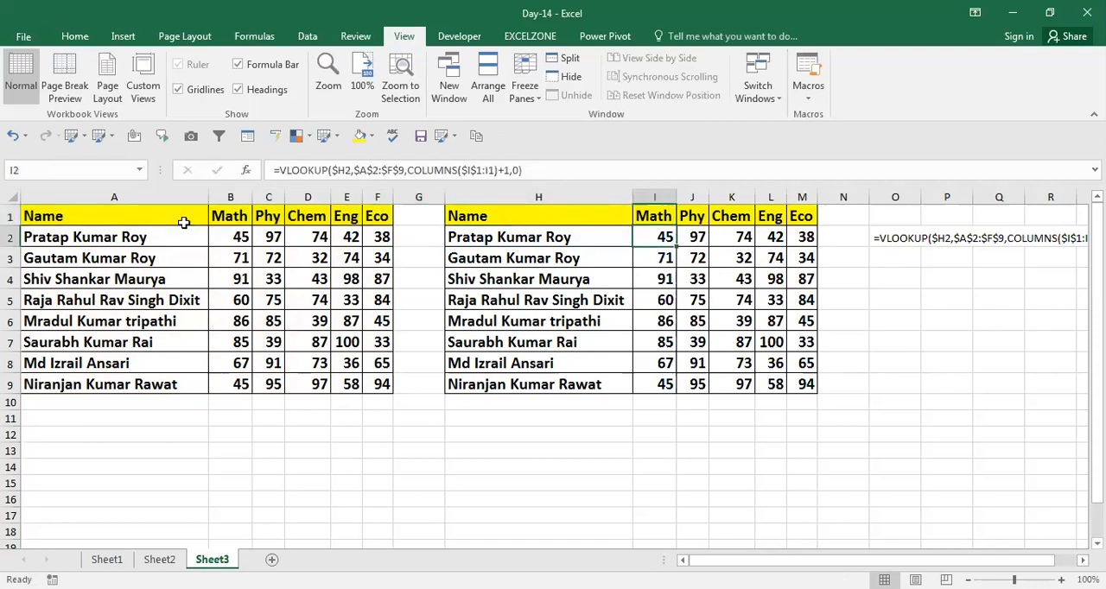
{"action": "key", "text": "F2"}
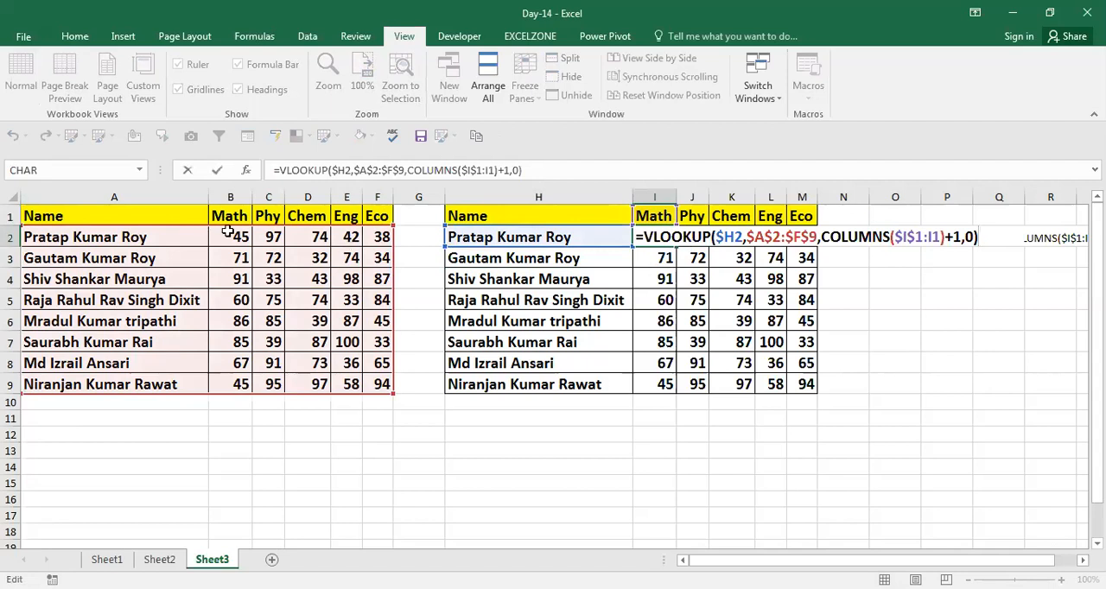
{"action": "key", "text": "Escape"}
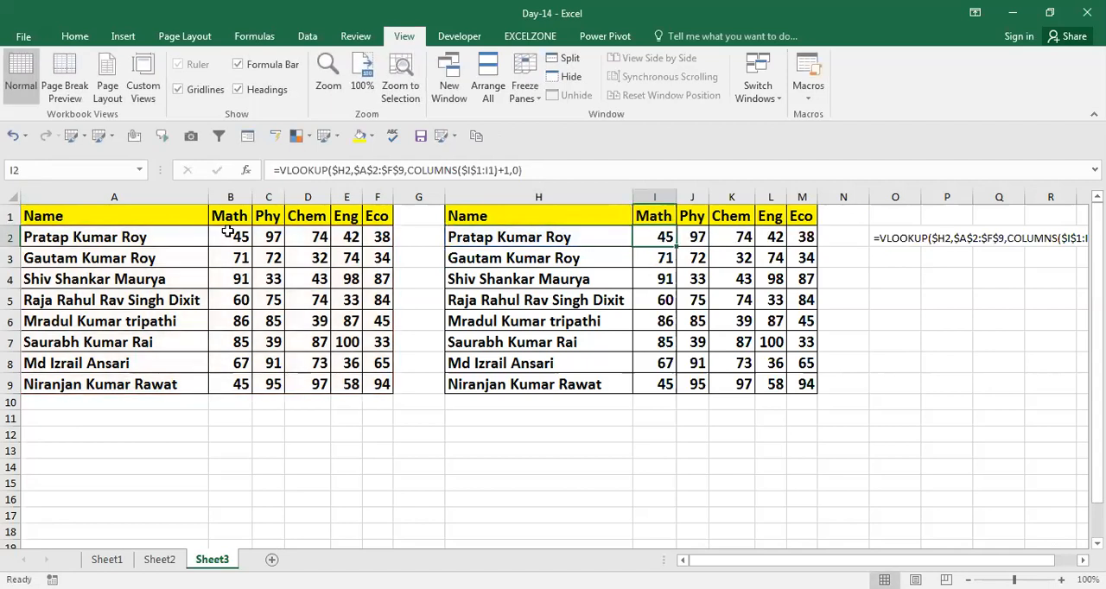
Insert a blank row above the table headers and enter 2 in I1 above Math
{"action": "key", "text": "Up"}
{"action": "key", "text": "shift+space"}
{"action": "key", "text": "ctrl+plus"}
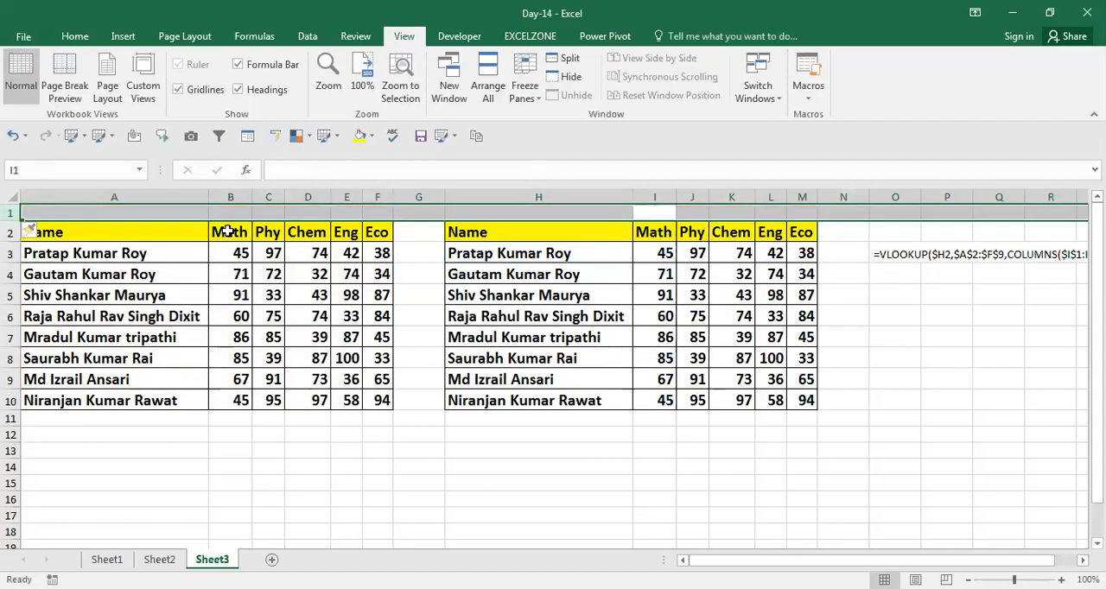
{"action": "key", "text": "Up"}
{"action": "type", "text": "2"}
{"action": "key", "text": "Return"}
{"action": "key", "text": "Up"}
Enter =I1+1 in J1 and fill it right through M1 as helper column numbers
{"action": "key", "text": "Right"}
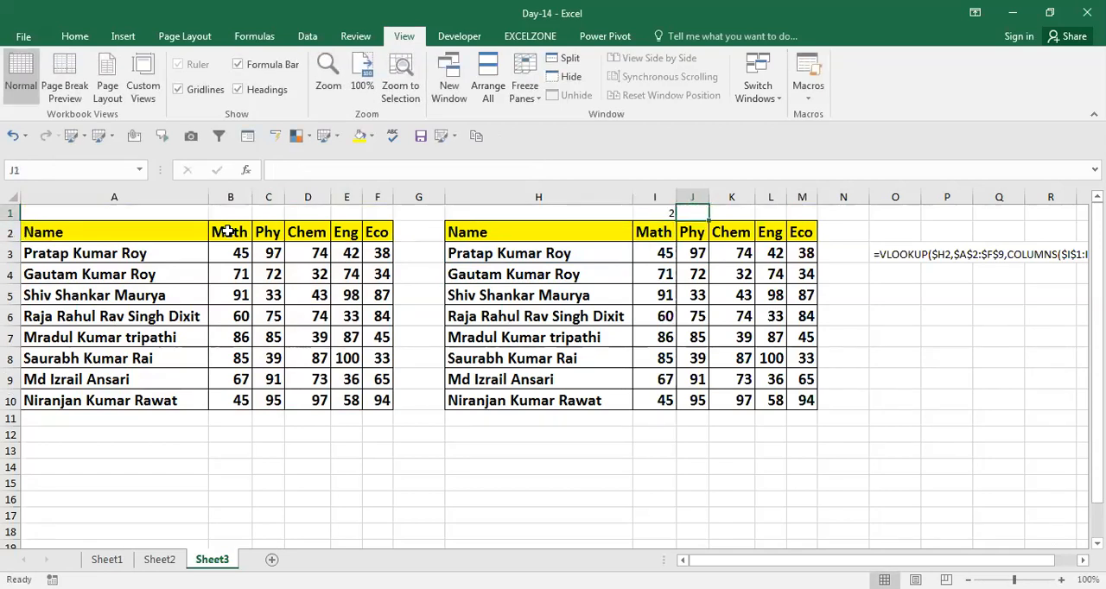
{"action": "type", "text": "="}
{"action": "key", "text": "Left"}
{"action": "type", "text": "+1"}
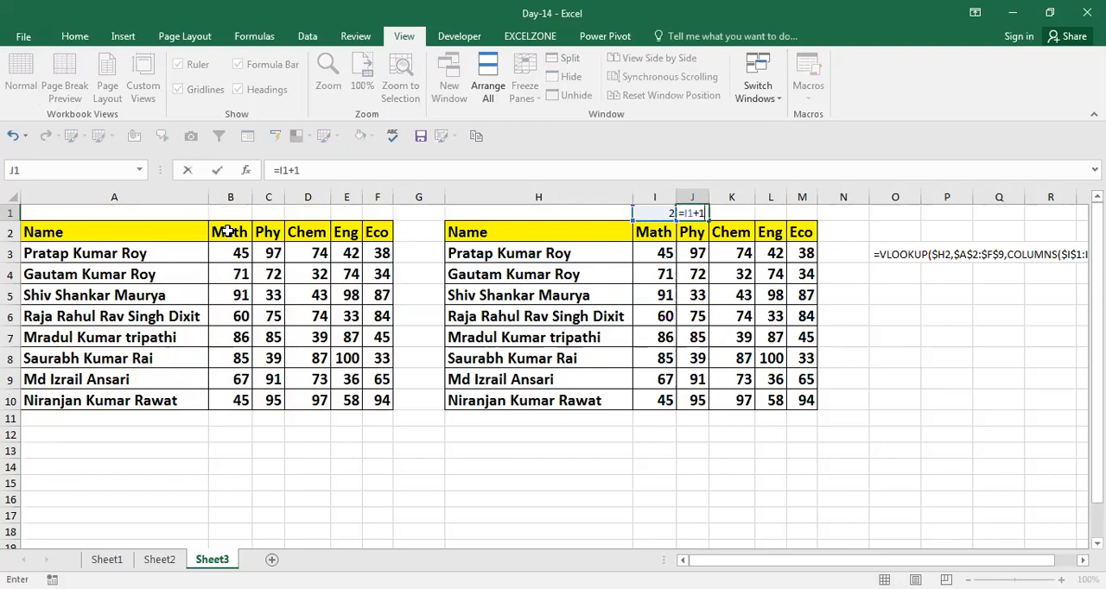
{"action": "key", "text": "ctrl+Return"}
{"action": "key", "text": "Right"}
{"action": "key", "text": "shift+Right"}
{"action": "key", "text": "shift+Right"}
{"action": "key", "text": "Left"}
{"action": "key", "text": "shift+Right"}
{"action": "key", "text": "shift+Right"}
{"action": "key", "text": "shift+Right"}
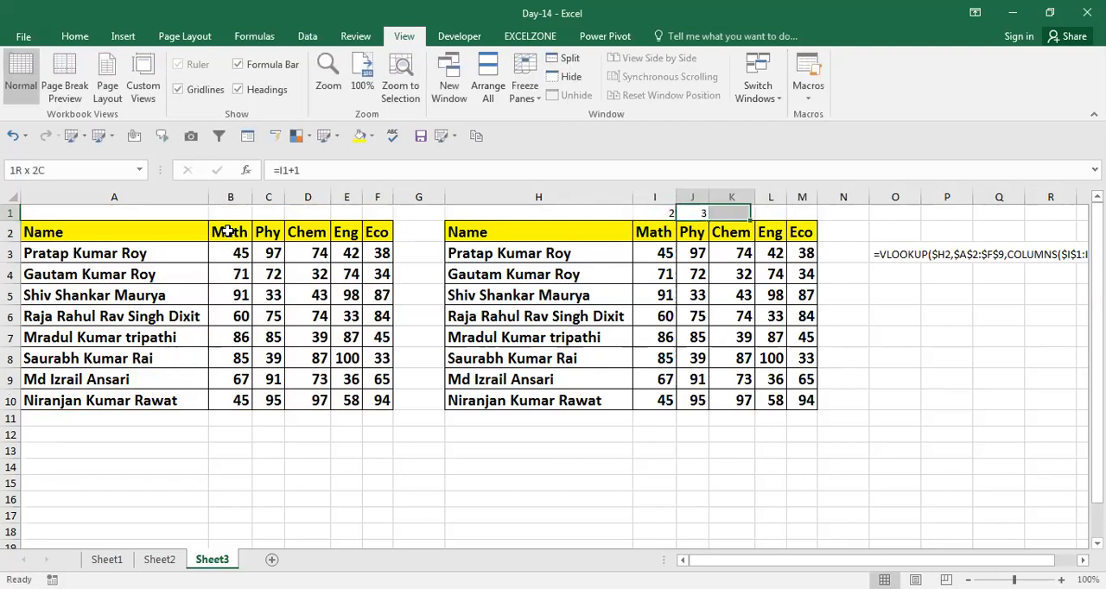
{"action": "key", "text": "ctrl+r"}
Replace the COLUMNS expression in the I3 VLOOKUP formula with a reference to cell I1
{"action": "key", "text": "Down"}
{"action": "key", "text": "Left"}
{"action": "key", "text": "Down"}
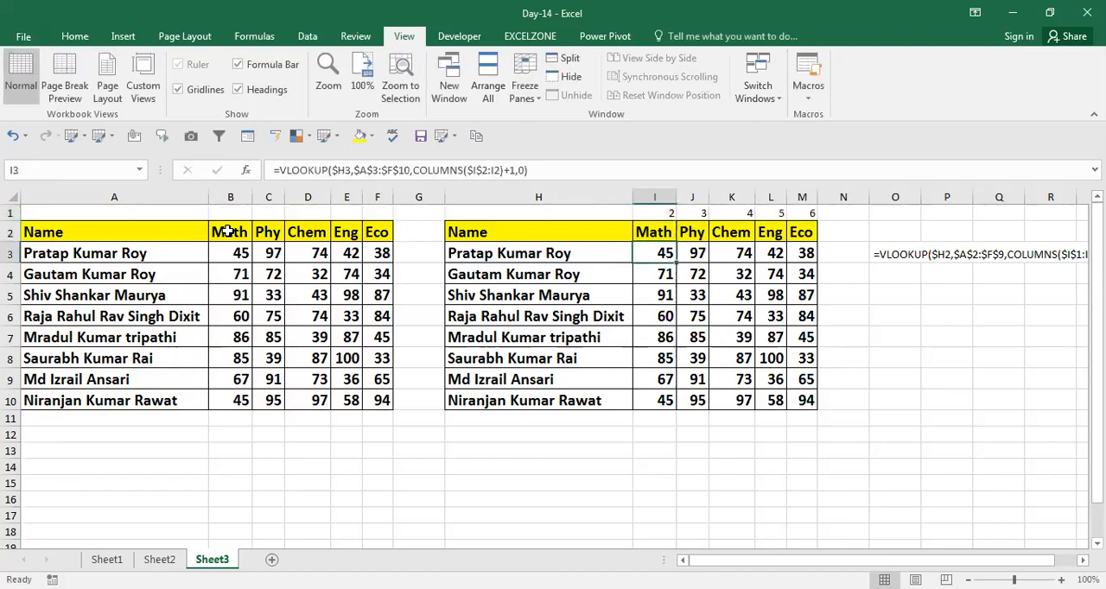
{"action": "key", "text": "F2"}
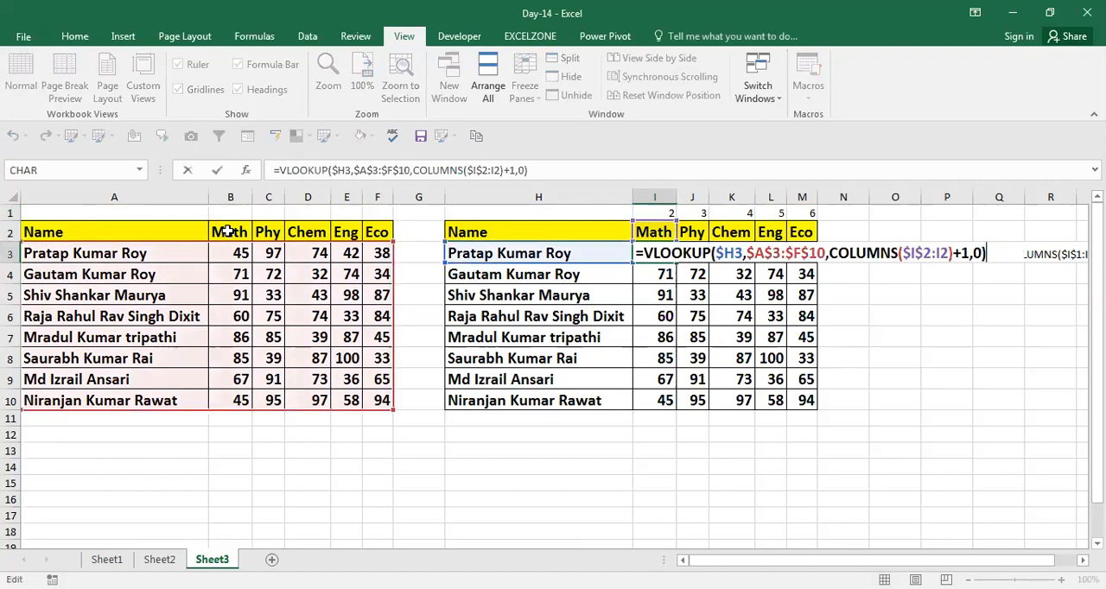
{"action": "key", "text": "Left"}
{"action": "key", "text": "Left"}
{"action": "key", "text": "Left"}
{"action": "key", "text": "Left"}
{"action": "key", "text": "Left"}
{"action": "key", "text": "Delete"}
{"action": "key", "text": "Delete"}
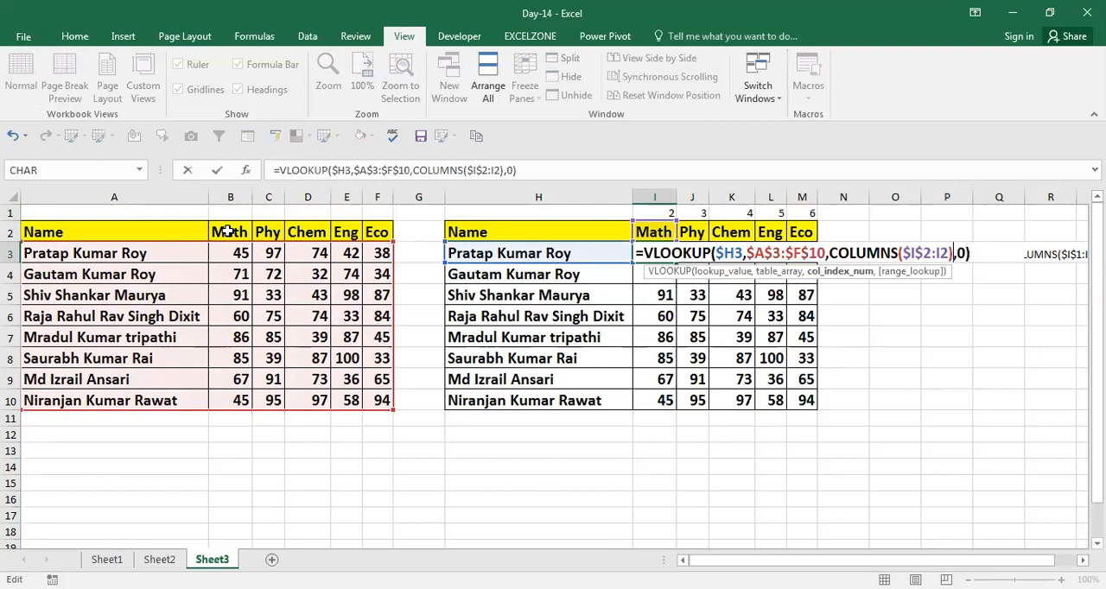
{"action": "key", "text": "BackSpace"}
{"action": "key", "text": "BackSpace"}
{"action": "key", "text": "BackSpace"}
{"action": "key", "text": "BackSpace"}
{"action": "key", "text": "BackSpace"}
{"action": "key", "text": "BackSpace"}
{"action": "key", "text": "BackSpace"}
{"action": "key", "text": "BackSpace"}
{"action": "key", "text": "BackSpace"}
{"action": "key", "text": "BackSpace"}
{"action": "key", "text": "BackSpace"}
{"action": "key", "text": "BackSpace"}
{"action": "key", "text": "BackSpace"}
{"action": "key", "text": "BackSpace"}
{"action": "key", "text": "BackSpace"}
{"action": "key", "text": "BackSpace"}
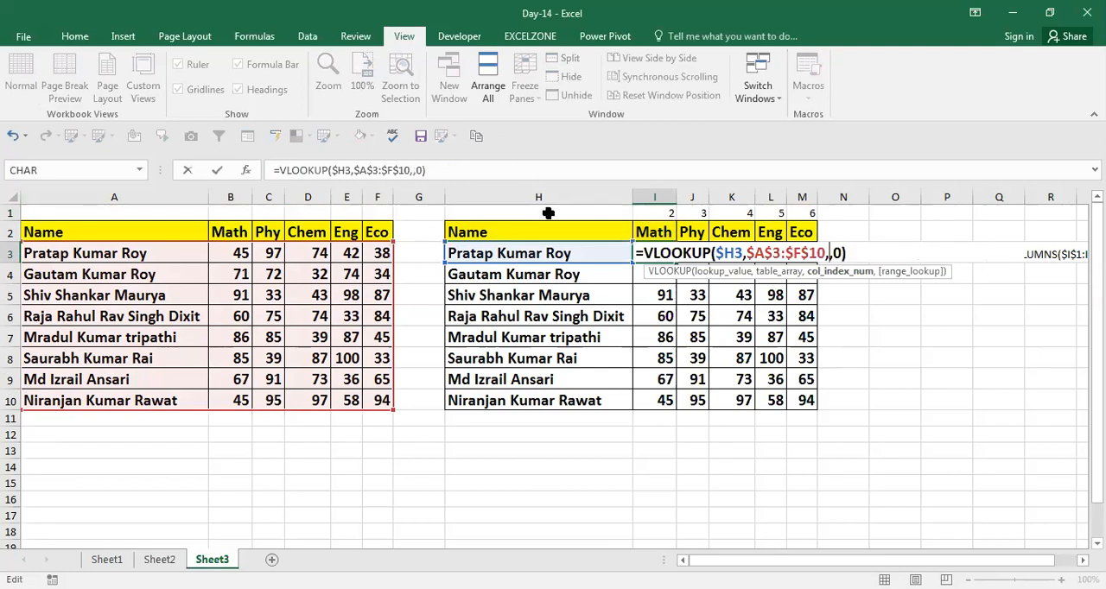
{"action": "left_click", "coordinate": [661, 212]}
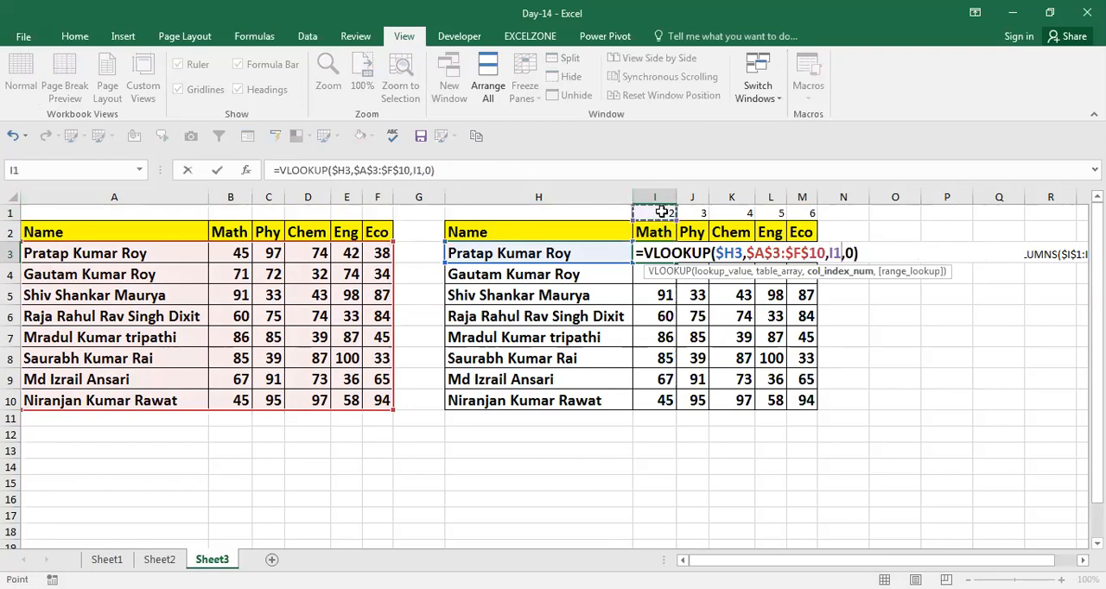
{"action": "key", "text": "ctrl+Return"}
Try to fill the I3 formula across to column M and down through row 10
{"action": "key", "text": "ctrl+shift+Right"}
{"action": "key", "text": "ctrl+shift+Down"}
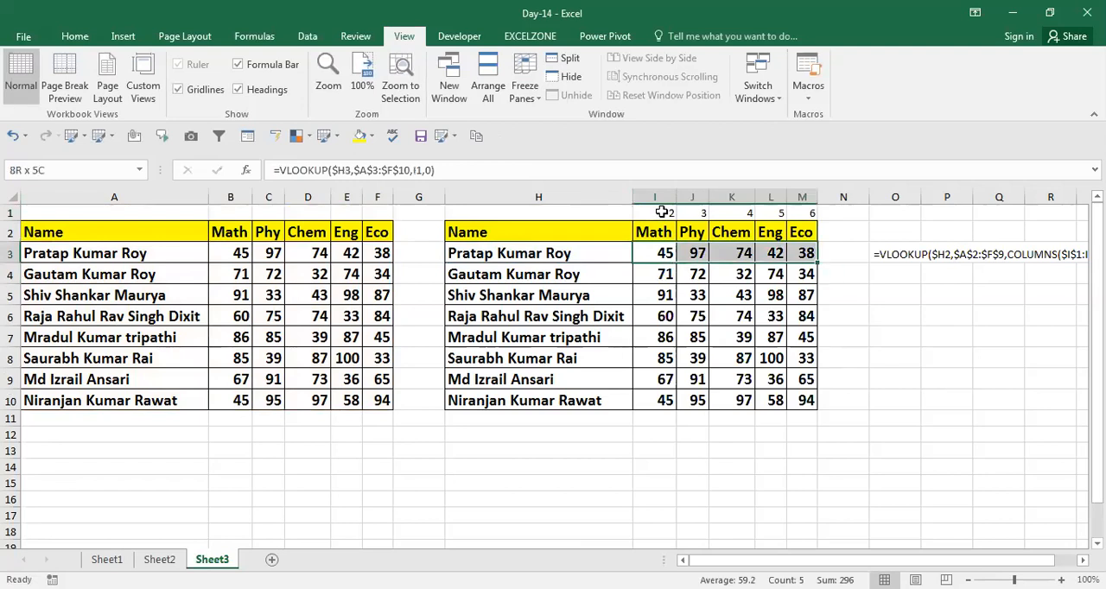
{"action": "key", "text": "ctrl+d"}
{"action": "key", "text": "Down"}
{"action": "key", "text": "Up"}
{"action": "key", "text": "ctrl+shift+Right"}
{"action": "key", "text": "ctrl+shift+Down"}
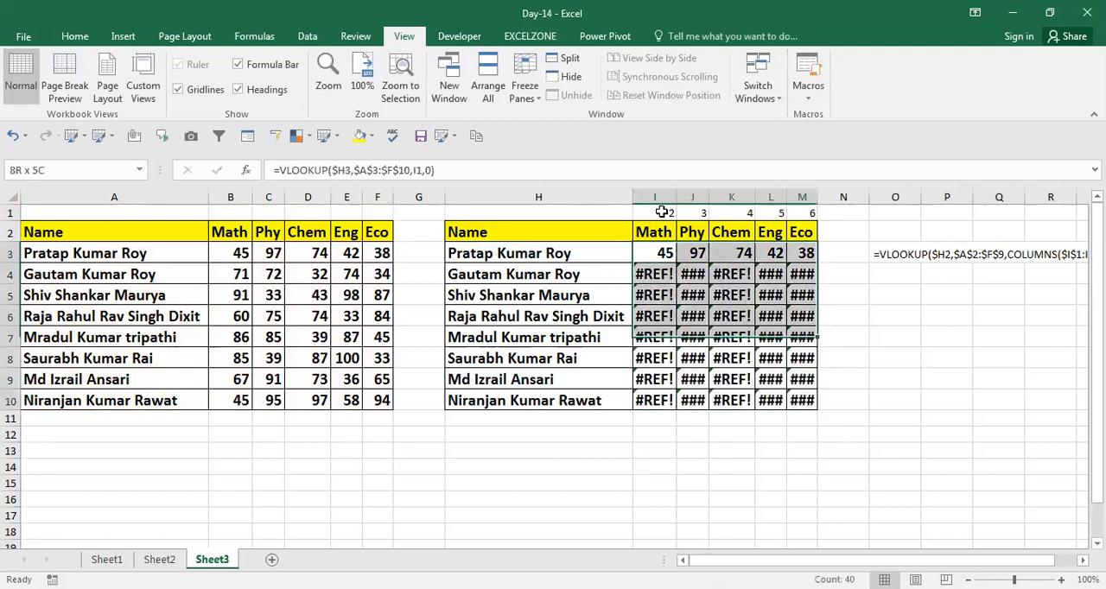
Lock the row of the column index reference in the I3 formula as I$1
{"action": "key", "text": "Down"}
{"action": "key", "text": "Up"}
{"action": "key", "text": "F2"}
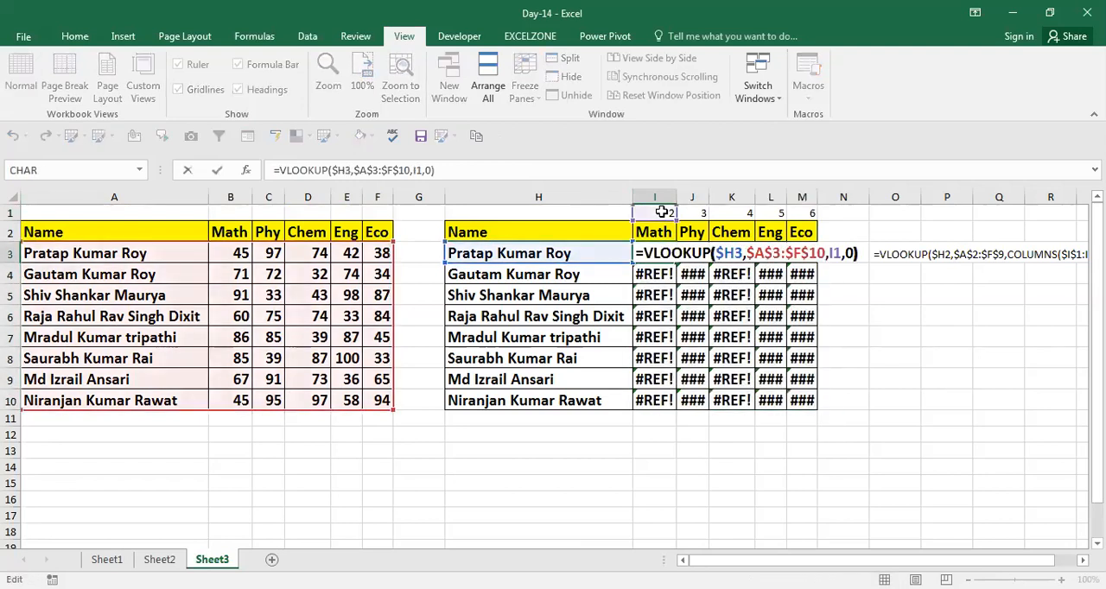
{"action": "key", "text": "Left"}
{"action": "key", "text": "Left"}
{"action": "key", "text": "Left"}
{"action": "key", "text": "F4"}
{"action": "key", "text": "F4"}
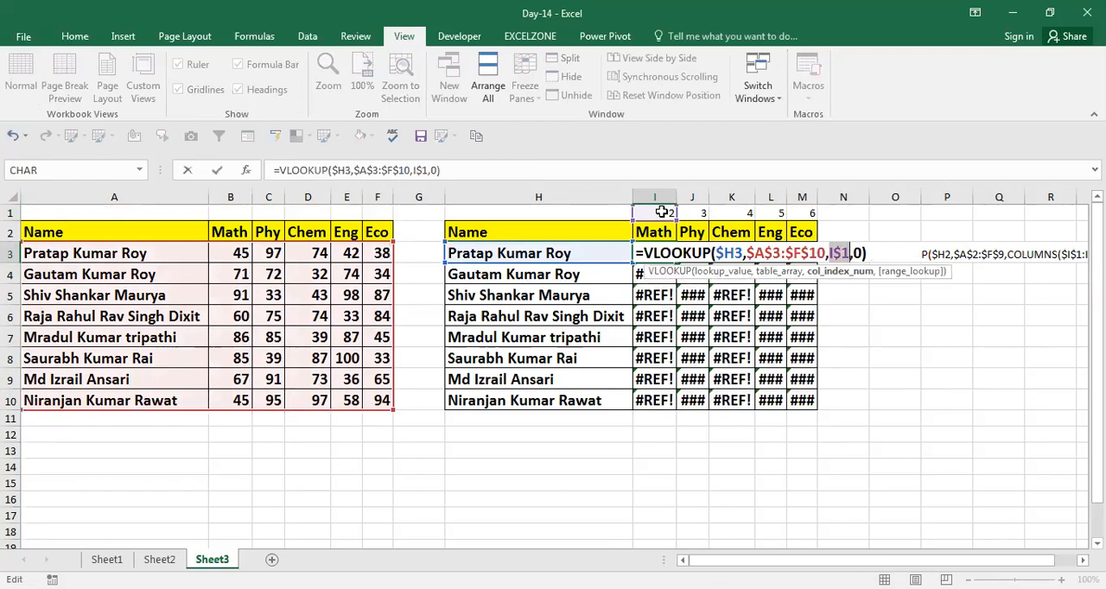
{"action": "key", "text": "ctrl+Return"}
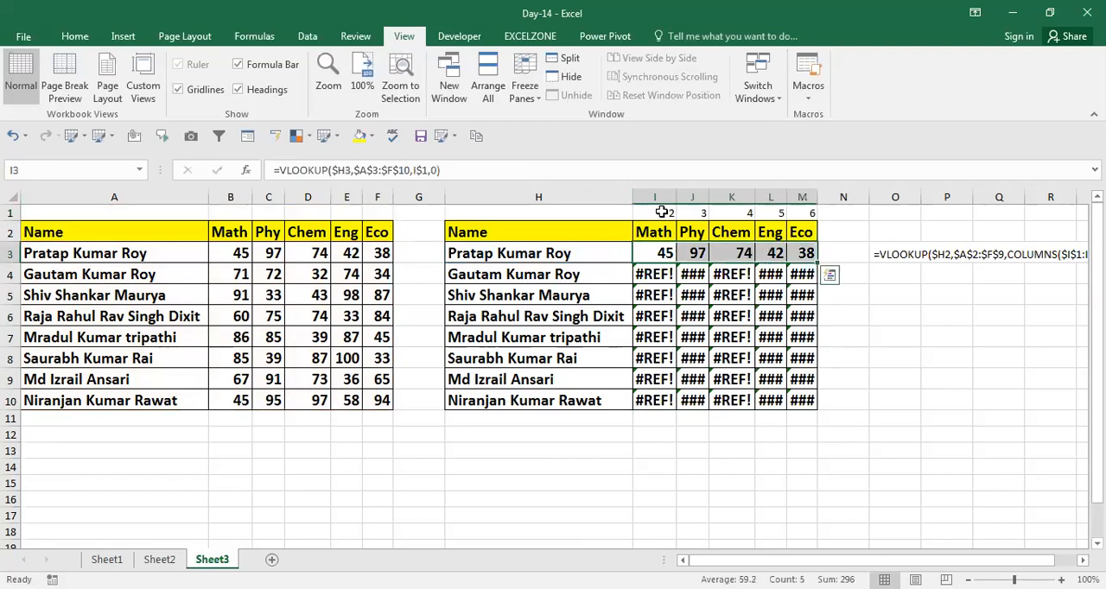
Fill the row 3 formulas with the I$1-style reference down through row 10 for the Math to Eco columns
{"action": "key", "text": "ctrl+shift+Down"}
{"action": "key", "text": "ctrl+d"}
{"action": "key", "text": "Down"}
{"action": "key", "text": "Down"}
{"action": "key", "text": "Up"}
{"action": "key", "text": "Up"}
Review the VLOOKUP formulas in row 3 one by one from Math through Eco
{"action": "key", "text": "F2"}
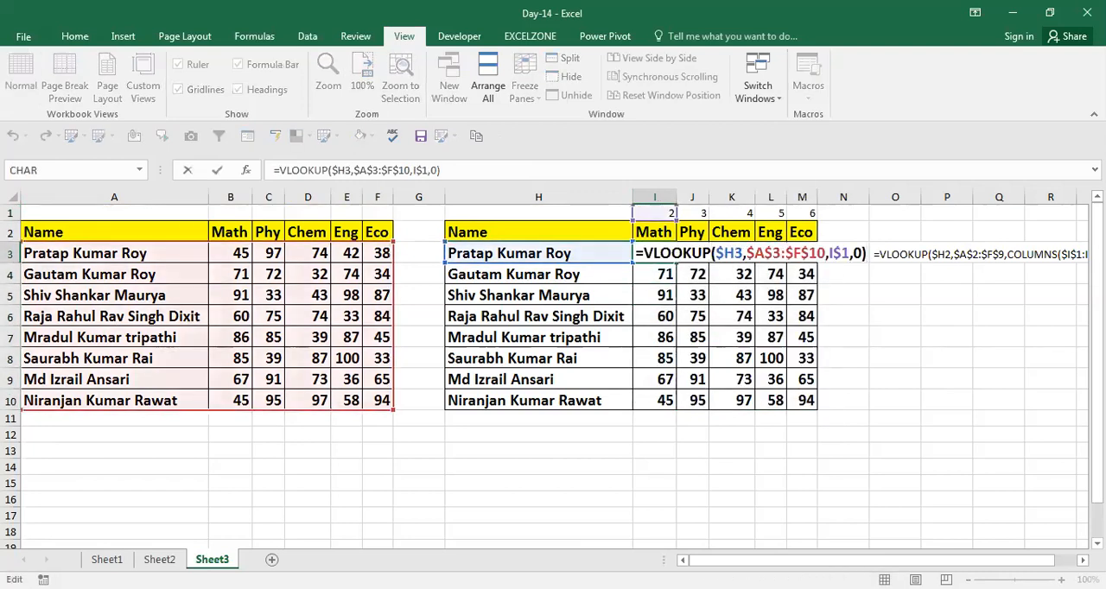
{"action": "key", "text": "Tab"}
{"action": "key", "text": "F2"}
{"action": "key", "text": "Tab"}
{"action": "key", "text": "F2"}
{"action": "key", "text": "Tab"}
{"action": "key", "text": "F2"}
{"action": "key", "text": "Tab"}
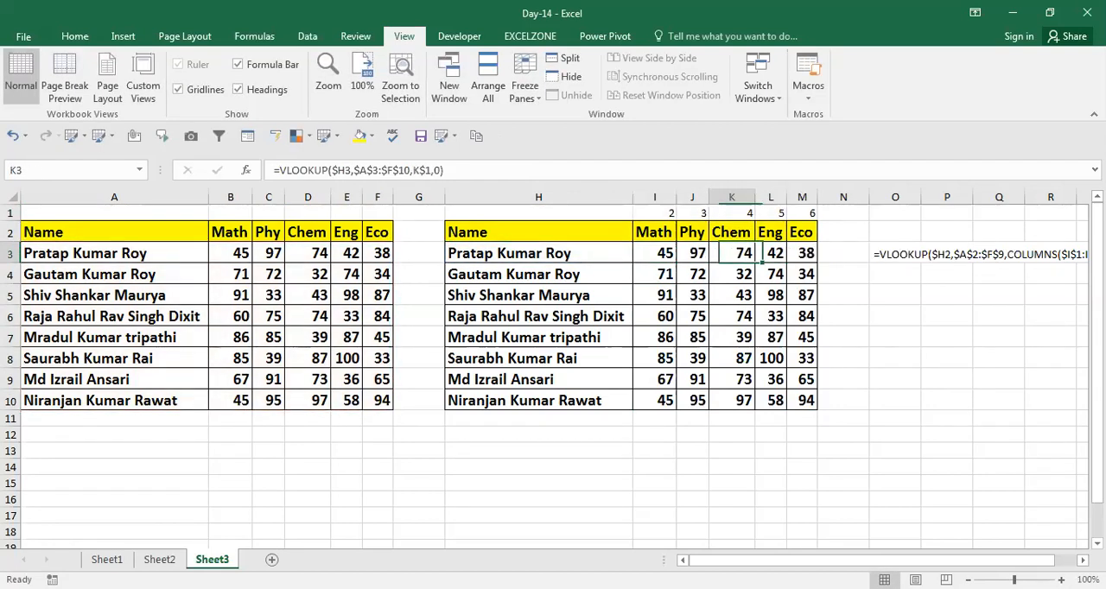
{"action": "key", "text": "F2"}
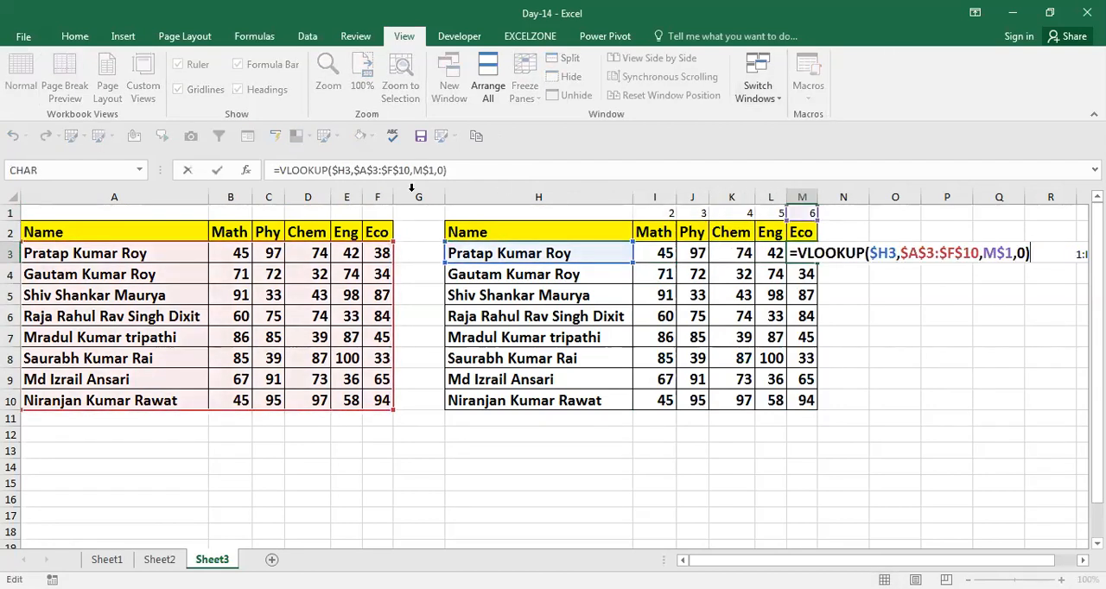
{"action": "key", "text": "Escape"}
Recheck how the Math, Phy and Eco formulas in row 3 refer to the helper numbers in row 1
{"action": "key", "text": "Left"}
{"action": "key", "text": "Left"}
{"action": "key", "text": "Left"}
{"action": "key", "text": "Left"}
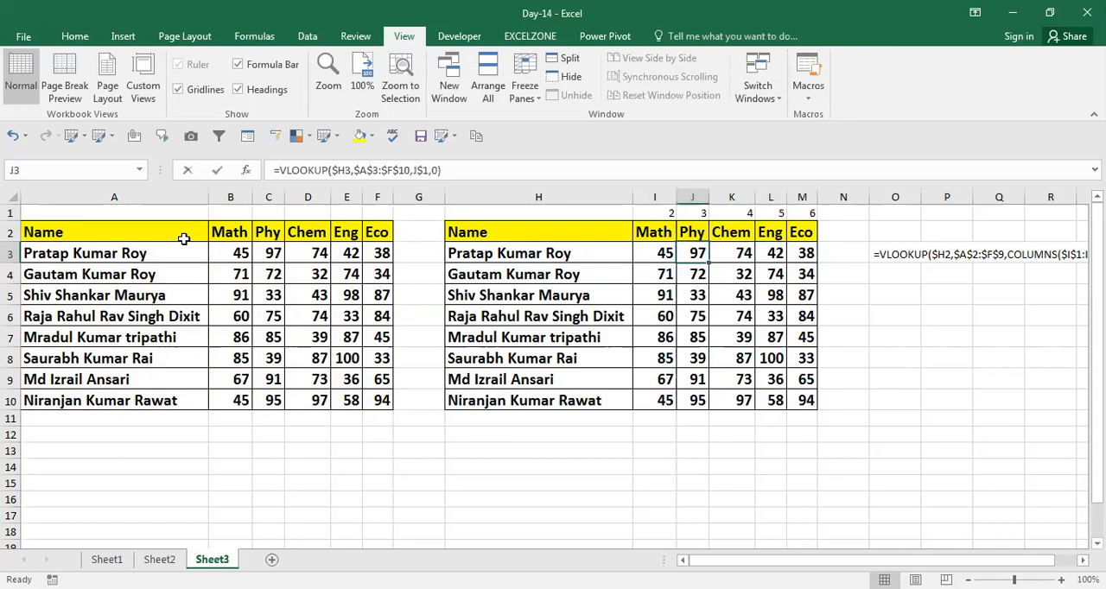
{"action": "key", "text": "F2"}
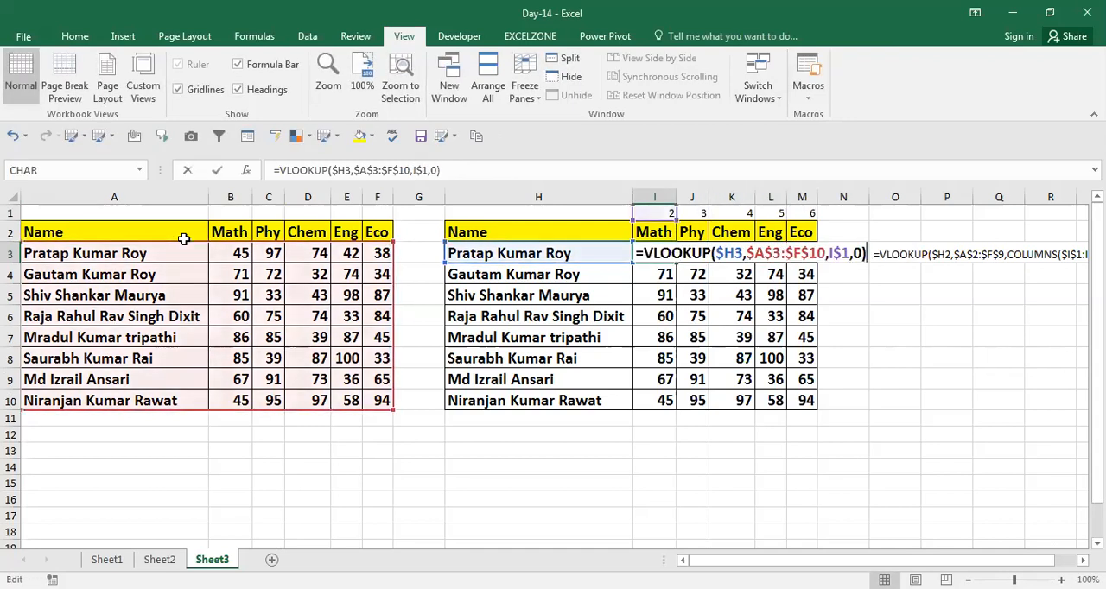
{"action": "key", "text": "Escape"}
{"action": "key", "text": "Up"}
{"action": "key", "text": "Up"}
{"action": "key", "text": "Right"}
{"action": "key", "text": "Down"}
{"action": "key", "text": "Down"}
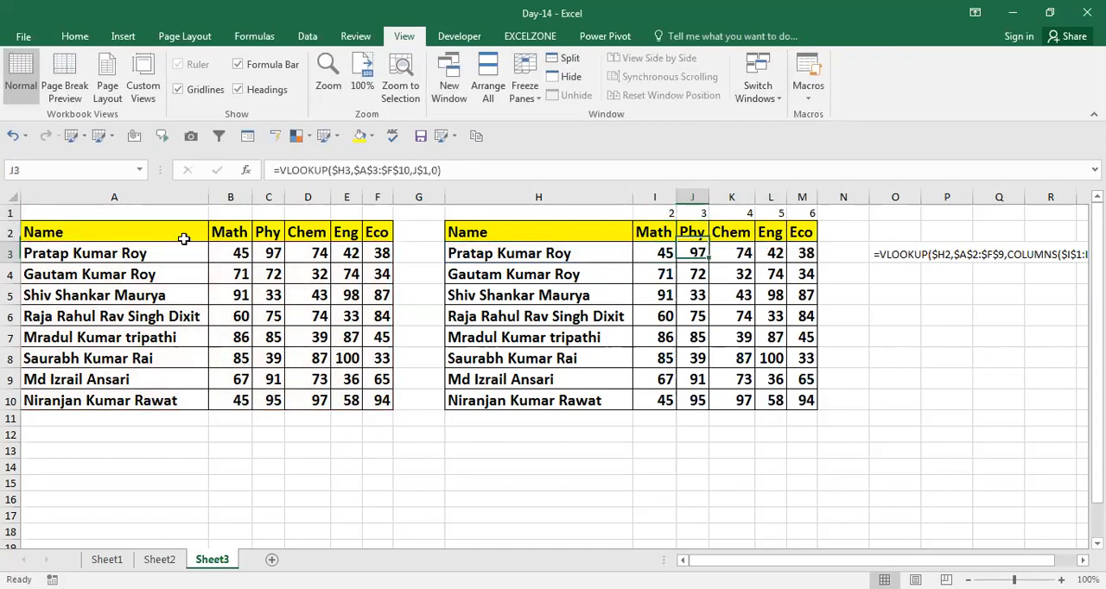
{"action": "key", "text": "F2"}
{"action": "key", "text": "Escape"}
{"action": "key", "text": "Right"}
{"action": "key", "text": "Right"}
{"action": "key", "text": "Right"}
{"action": "key", "text": "F2"}
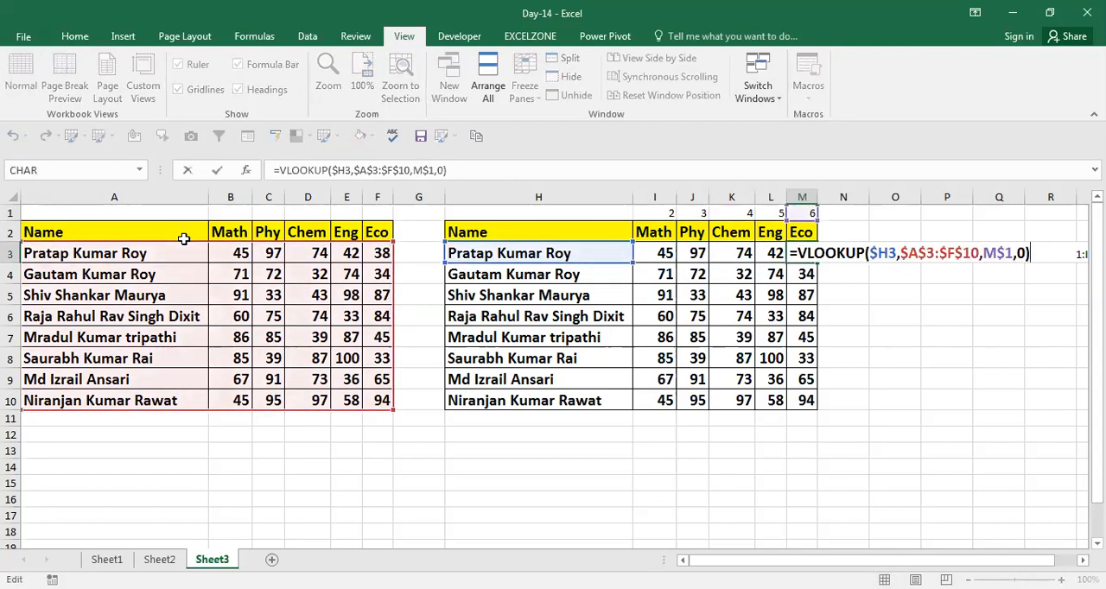
{"action": "key", "text": "Escape"}
{"action": "key", "text": "Left"}
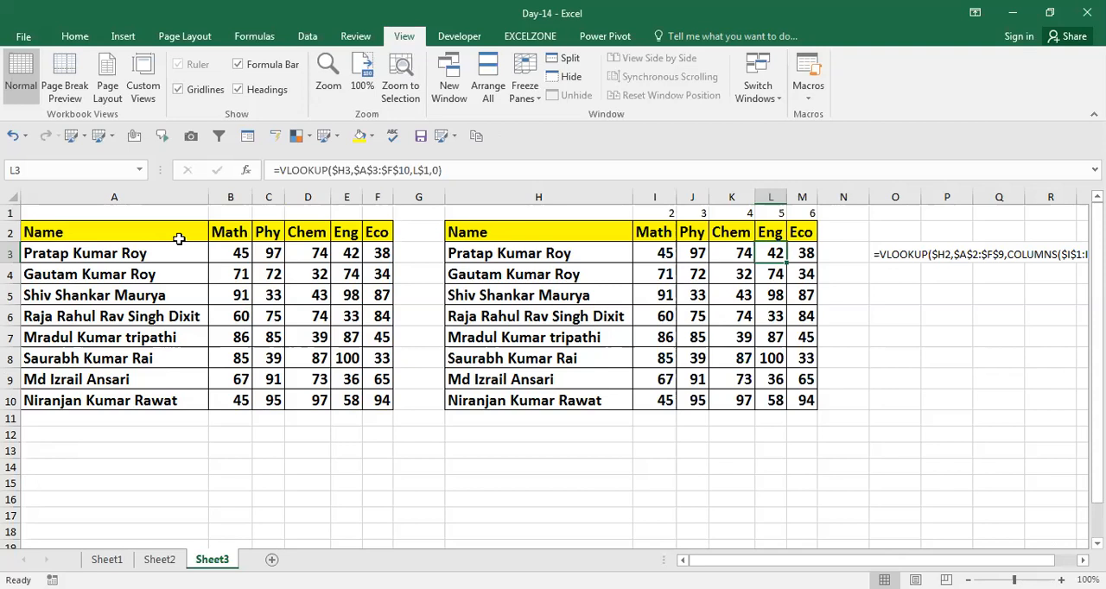
Switch to Sheet1 and look over its original and copied marks tables
{"action": "left_click", "coordinate": [155, 559]}
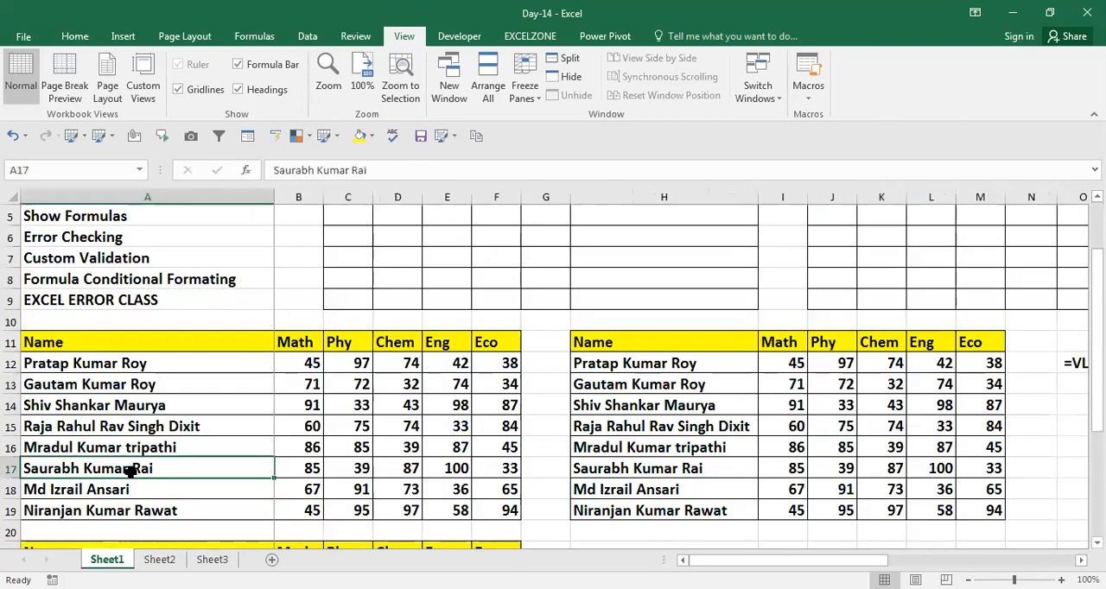
{"action": "key", "text": "Down"}
{"action": "key", "text": "Down"}
{"action": "key", "text": "Down"}
{"action": "key", "text": "Down"}
{"action": "key", "text": "Up"}
{"action": "key", "text": "Up"}
{"action": "key", "text": "Up"}
{"action": "key", "text": "Right"}
{"action": "key", "text": "Right"}
{"action": "key", "text": "Right"}
{"action": "key", "text": "Right"}
{"action": "key", "text": "Right"}
{"action": "key", "text": "Right"}
{"action": "key", "text": "Right"}
{"action": "key", "text": "Left"}
Return to the top of Sheet1 and go through the topic list in column A
{"action": "key", "text": "Up"}
{"action": "key", "text": "Up"}
{"action": "key", "text": "Up"}
{"action": "key", "text": "Up"}
{"action": "key", "text": "Up"}
{"action": "key", "text": "Up"}
{"action": "key", "text": "Up"}
{"action": "key", "text": "Up"}
{"action": "key", "text": "Up"}
{"action": "key", "text": "Up"}
{"action": "key", "text": "Up"}
{"action": "key", "text": "Up"}
{"action": "key", "text": "Up"}
{"action": "key", "text": "Up"}
{"action": "key", "text": "Up"}
{"action": "key", "text": "Up"}
{"action": "key", "text": "Up"}
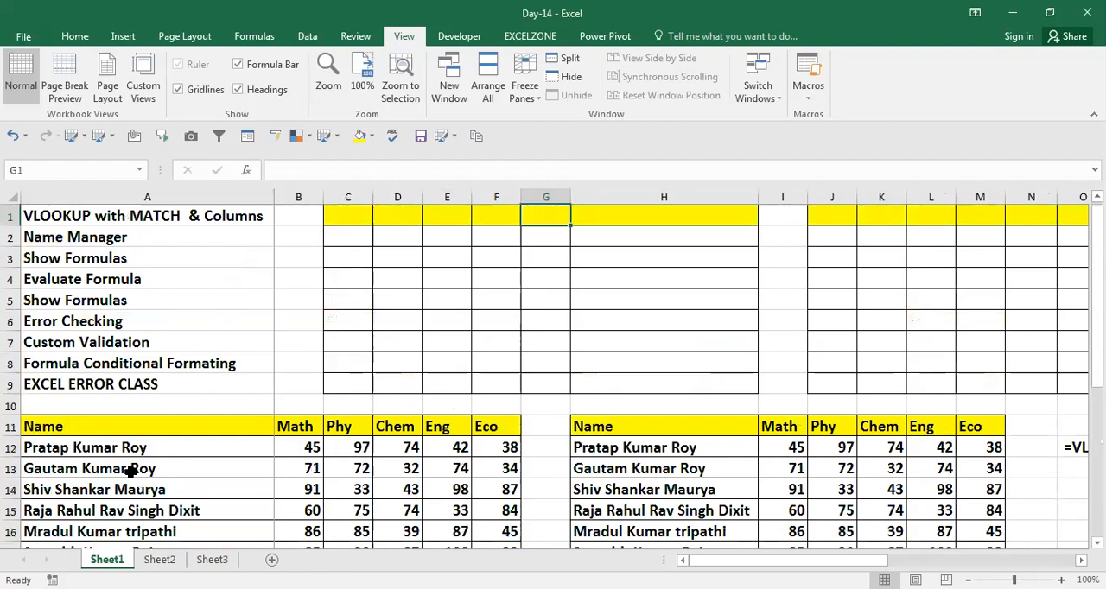
{"action": "key", "text": "Home"}
{"action": "key", "text": "Down"}
{"action": "key", "text": "Down"}
{"action": "key", "text": "Down"}
{"action": "key", "text": "Down"}
{"action": "key", "text": "Down"}
{"action": "key", "text": "Down"}
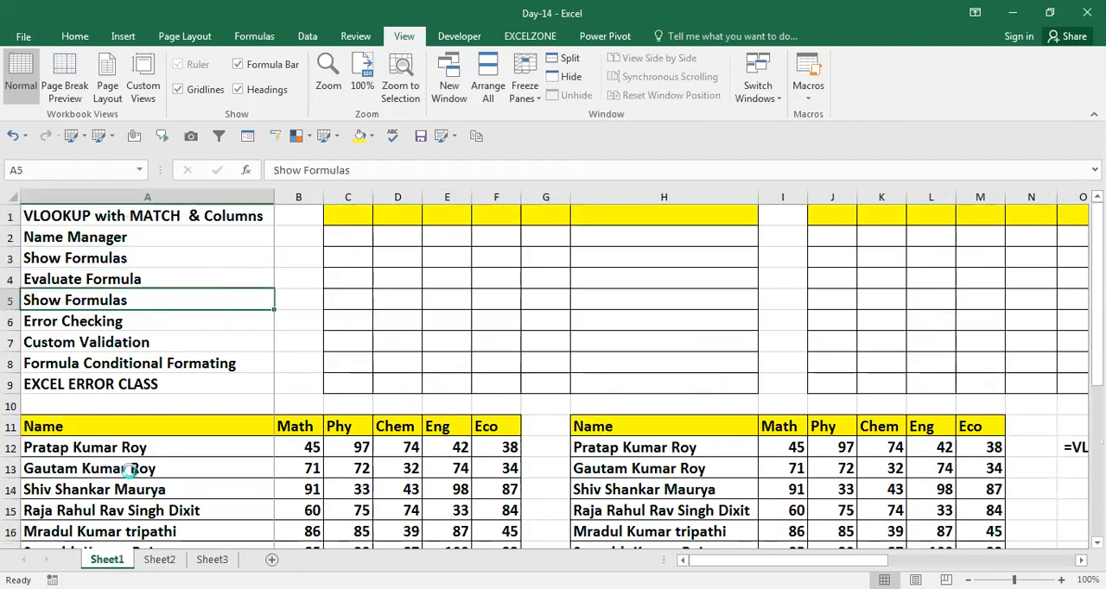
Go to the Name Manager topic, add a blank worksheet after Sheet3, and display the defined-name commands
{"action": "key", "text": "Down"}
{"action": "key", "text": "Down"}
{"action": "key", "text": "Down"}
{"action": "key", "text": "Down"}
{"action": "key", "text": "Down"}
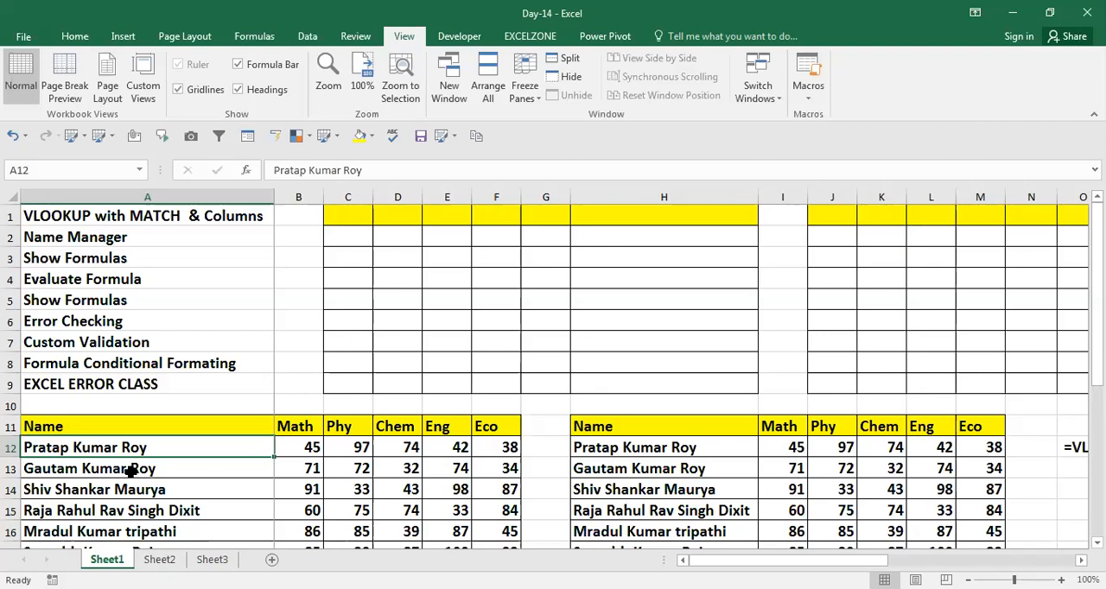
{"action": "left_click", "coordinate": [186, 239]}
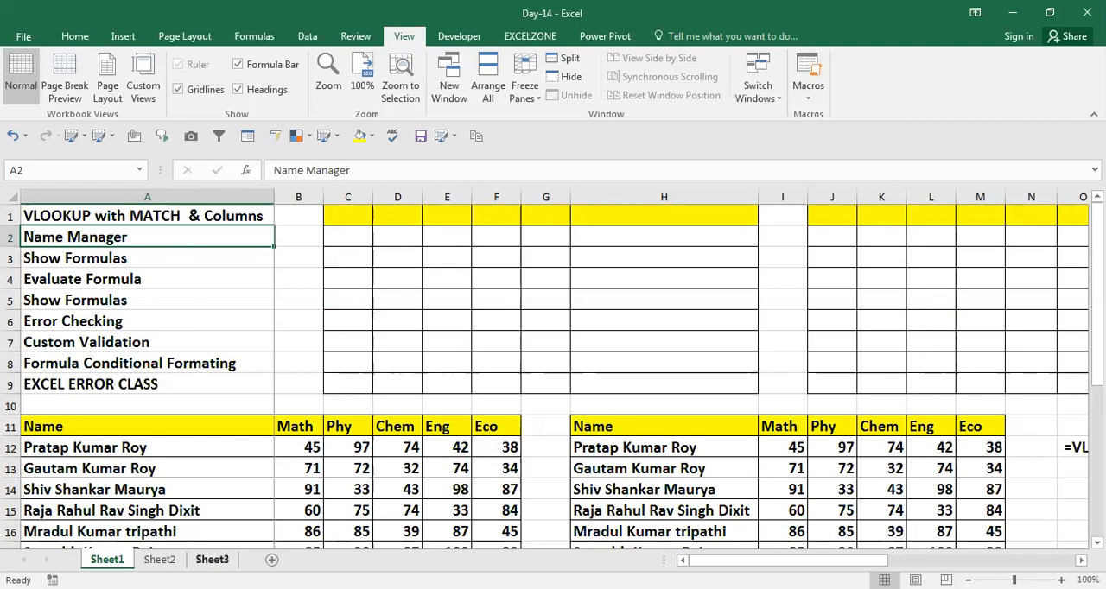
{"action": "left_click", "coordinate": [212, 559]}
{"action": "key", "text": "shift+F11"}
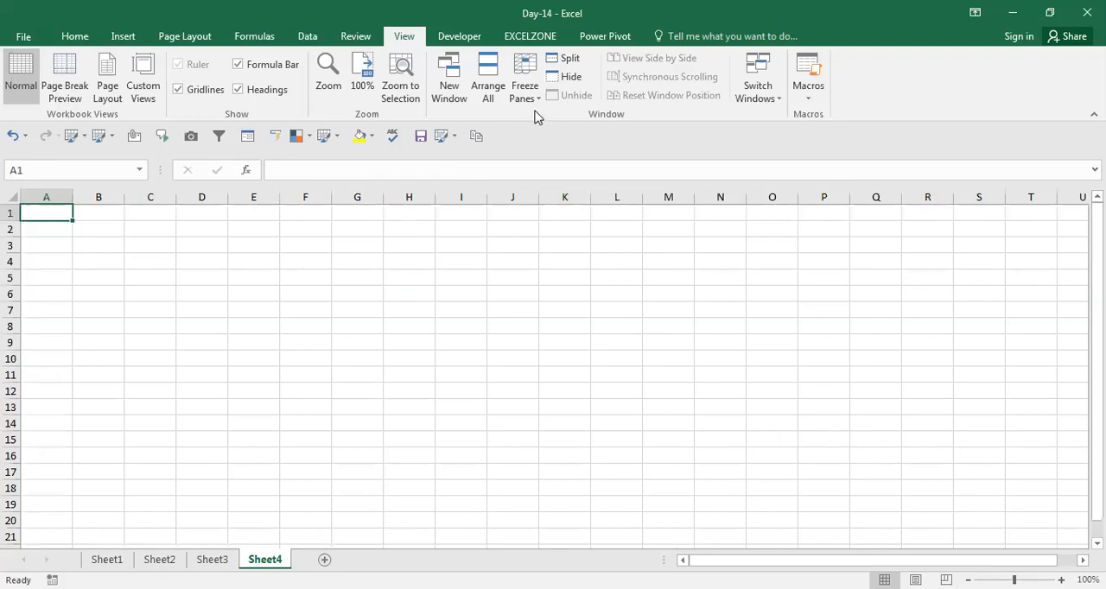
{"action": "key", "text": "ctrl+n"}
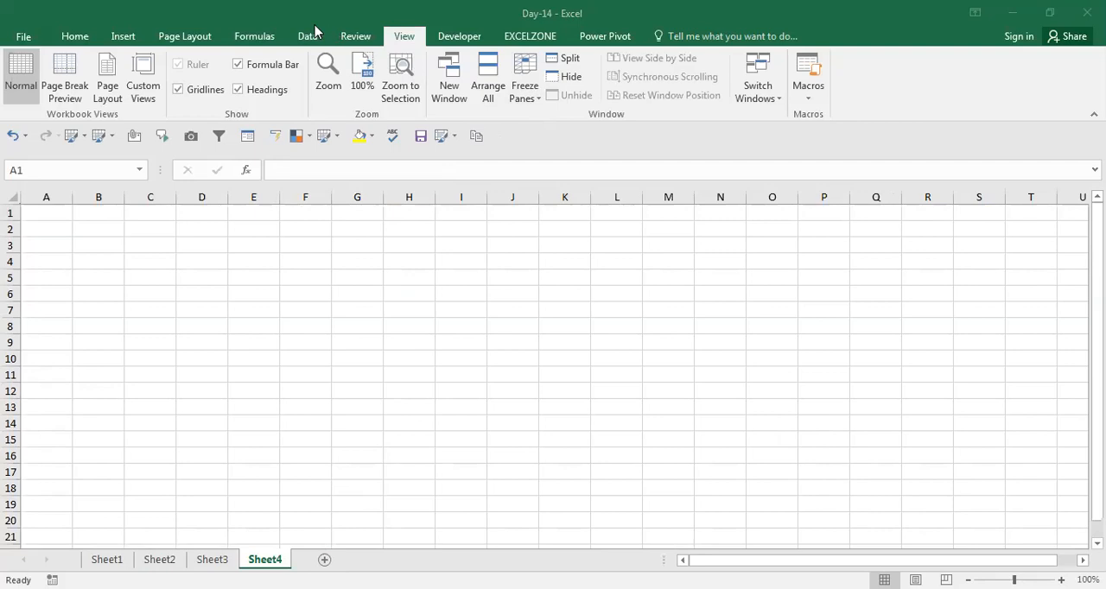
{"action": "left_click", "coordinate": [269, 39]}
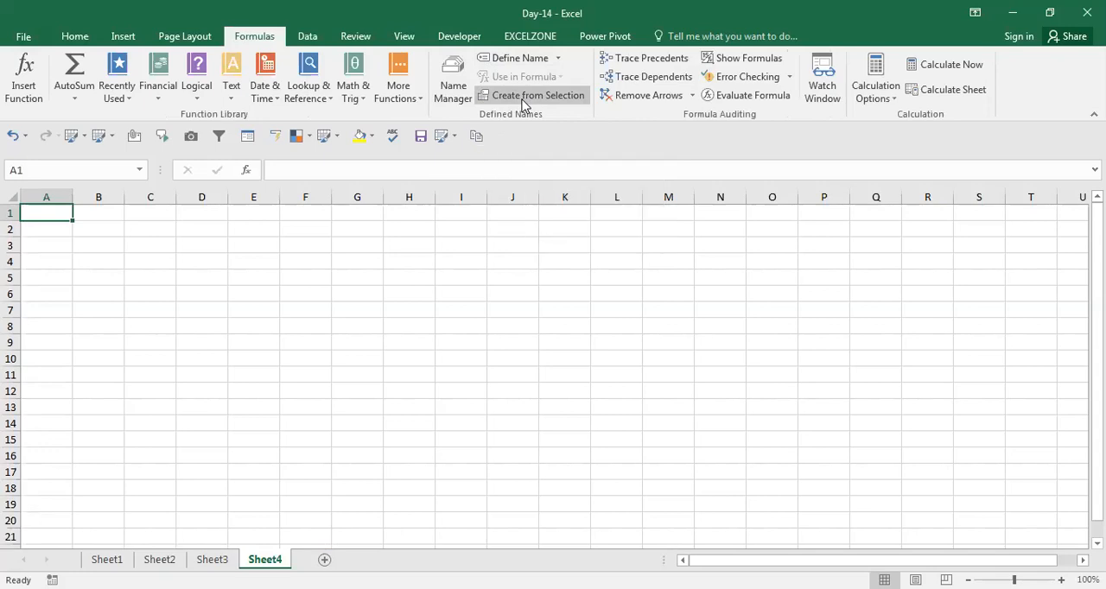
{"action": "left_click", "coordinate": [381, 214]}
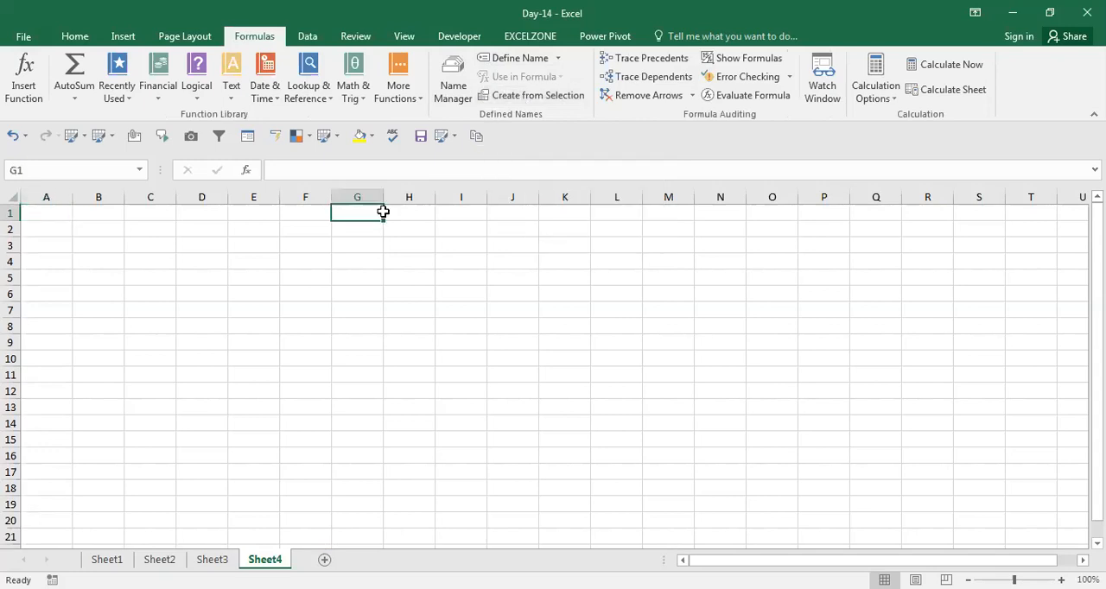
{"action": "key", "text": "ctrl+Home"}
{"action": "key", "text": "Right"}
{"action": "key", "text": "Down"}
{"action": "key", "text": "Up"}
{"action": "key", "text": "Left"}
{"action": "key", "text": "Down"}
{"action": "key", "text": "Right"}
{"action": "key", "text": "Up"}
{"action": "key", "text": "Left"}
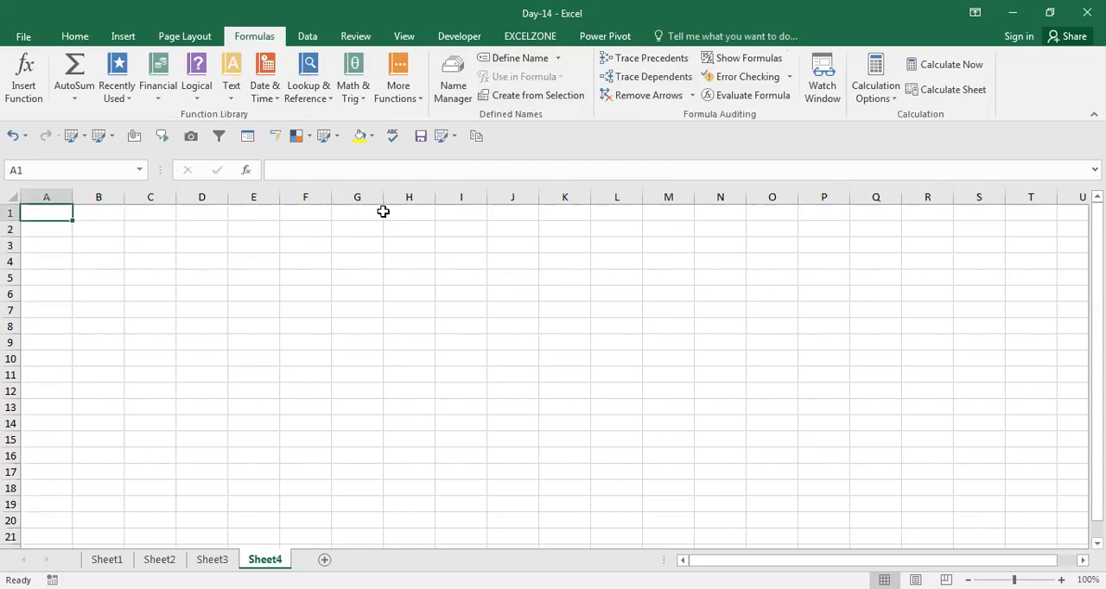
Copy the second marks table, H2:M10, from Sheet3 and paste it at A1 of Sheet4
{"action": "left_click", "coordinate": [210, 559]}
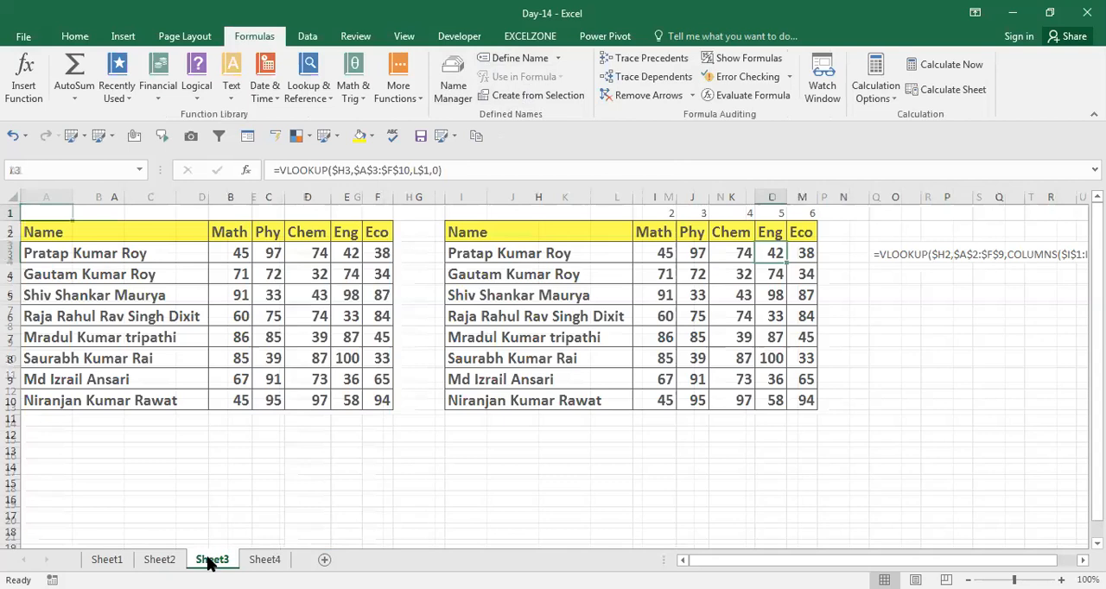
{"action": "key", "text": "ctrl+c"}
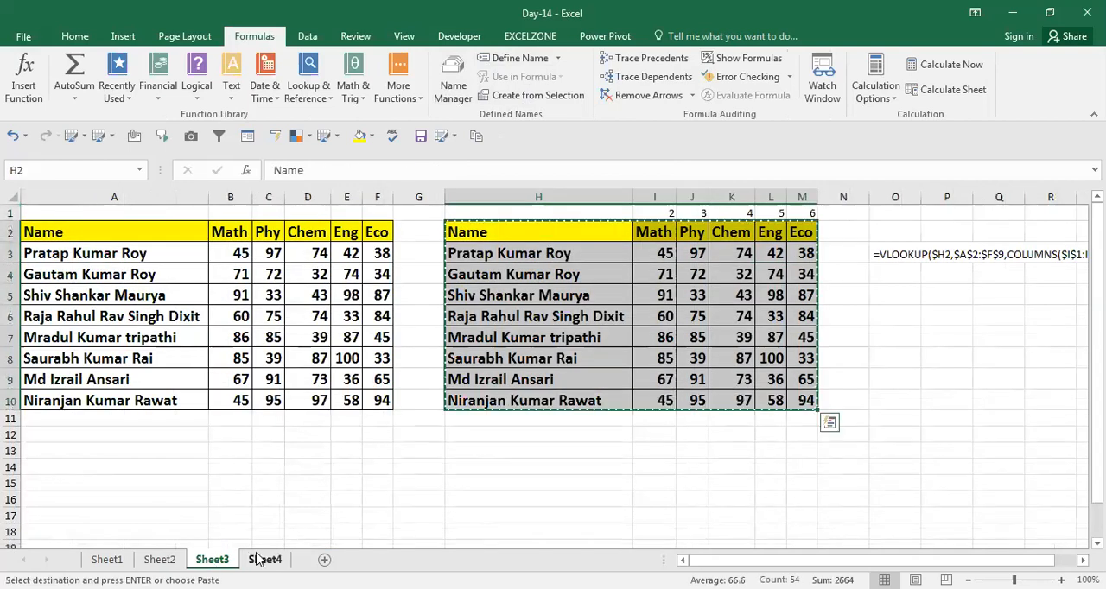
{"action": "left_click", "coordinate": [259, 559]}
{"action": "key", "text": "ctrl+v"}
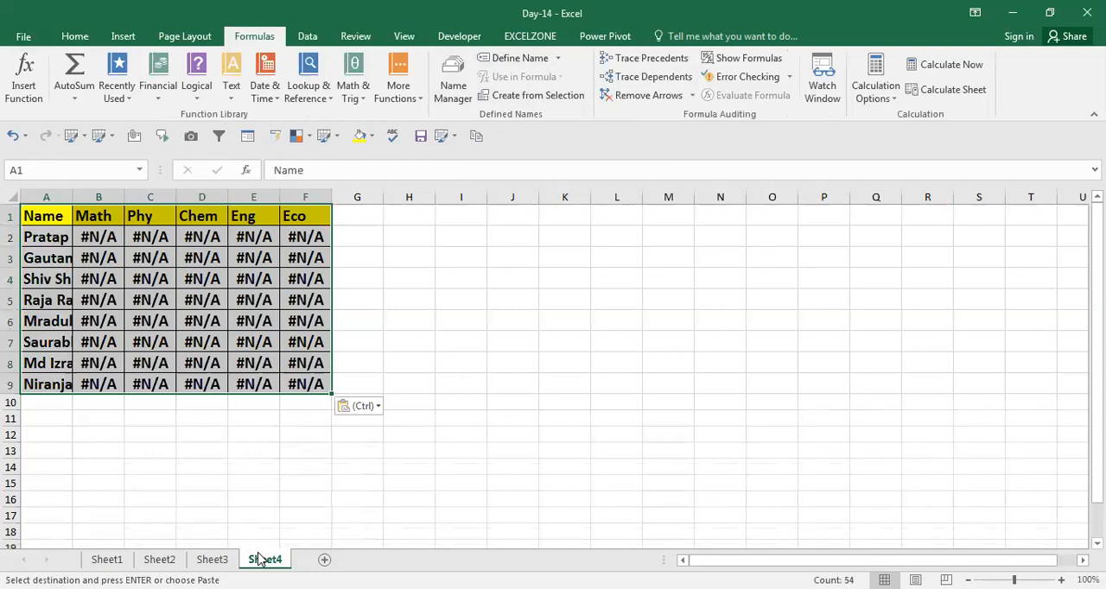
{"action": "key", "text": "ctrl+c"}
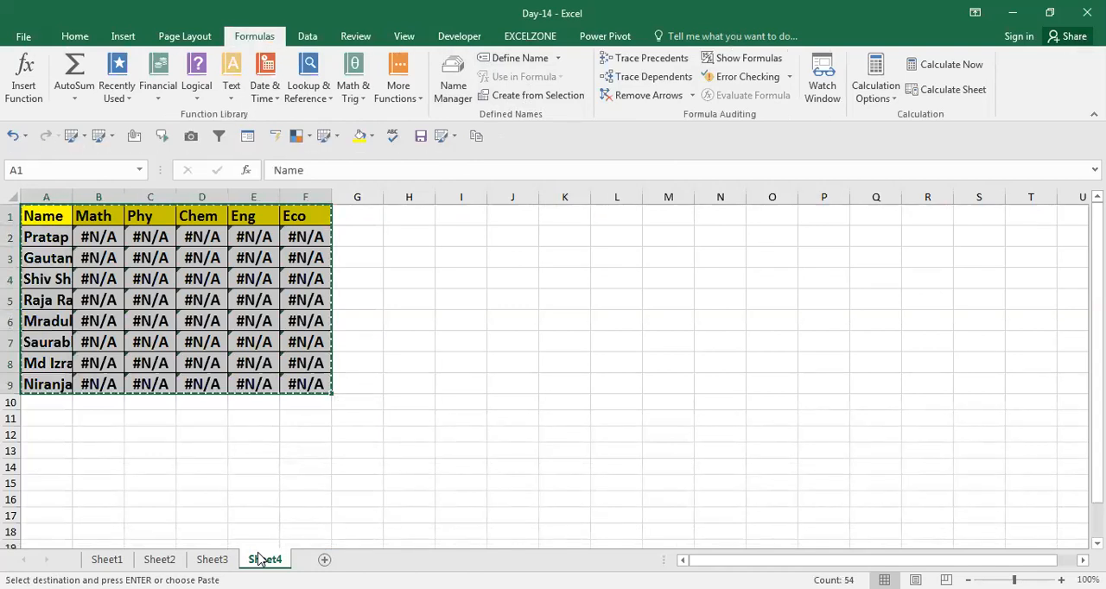
{"action": "key", "text": "Escape"}
{"action": "key", "text": "Down"}
{"action": "key", "text": "Right"}
{"action": "key", "text": "Left"}
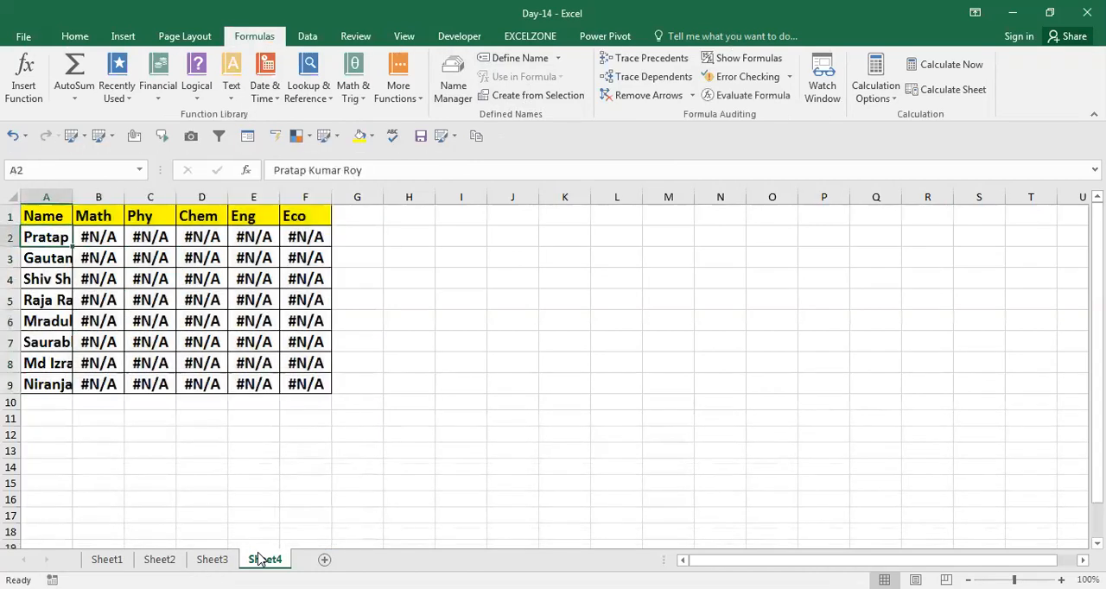
Autofit the column widths of the pasted table on Sheet4
{"action": "key", "text": "ctrl+a"}
{"action": "key", "text": "ctrl+a"}
{"action": "key", "text": "alt+h"}
{"action": "key", "text": "o"}
{"action": "key", "text": "i"}
{"action": "key", "text": "Down"}
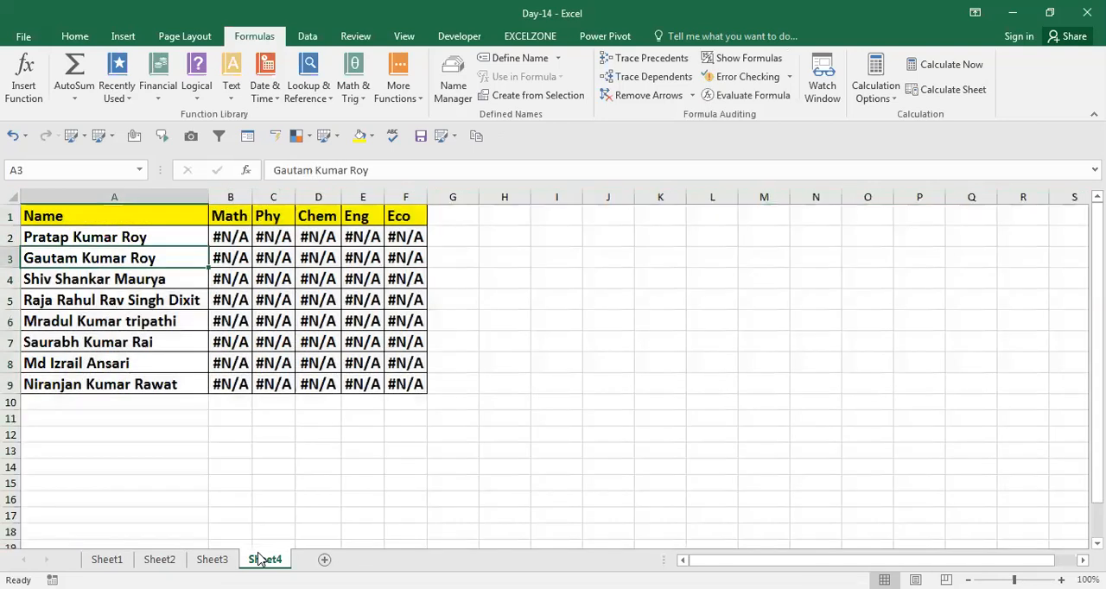
Fill the marks in B2:F9 with random numbers using =RANDBETWEEN(30,100)
{"action": "key", "text": "Up"}
{"action": "key", "text": "Right"}
{"action": "type", "text": "="}
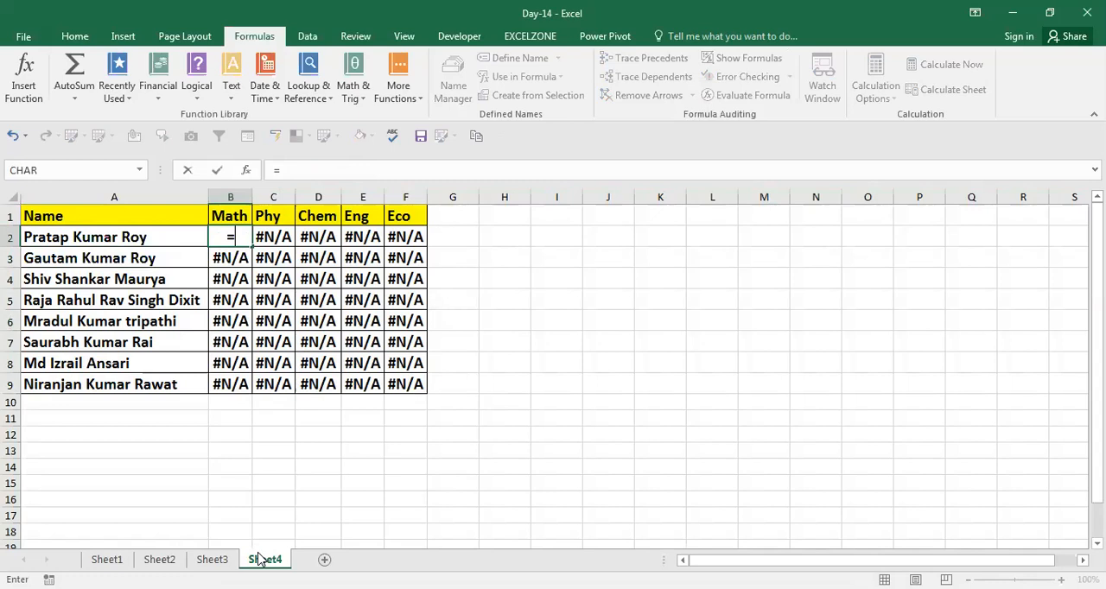
{"action": "key", "text": "ctrl+shift+Right"}
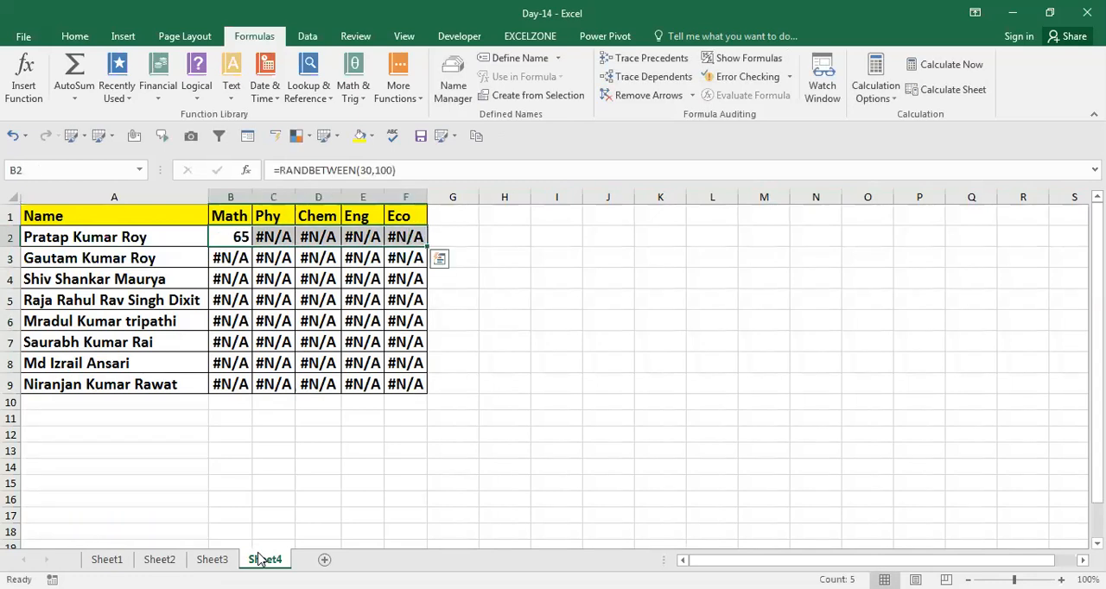
{"action": "key", "text": "ctrl+r"}
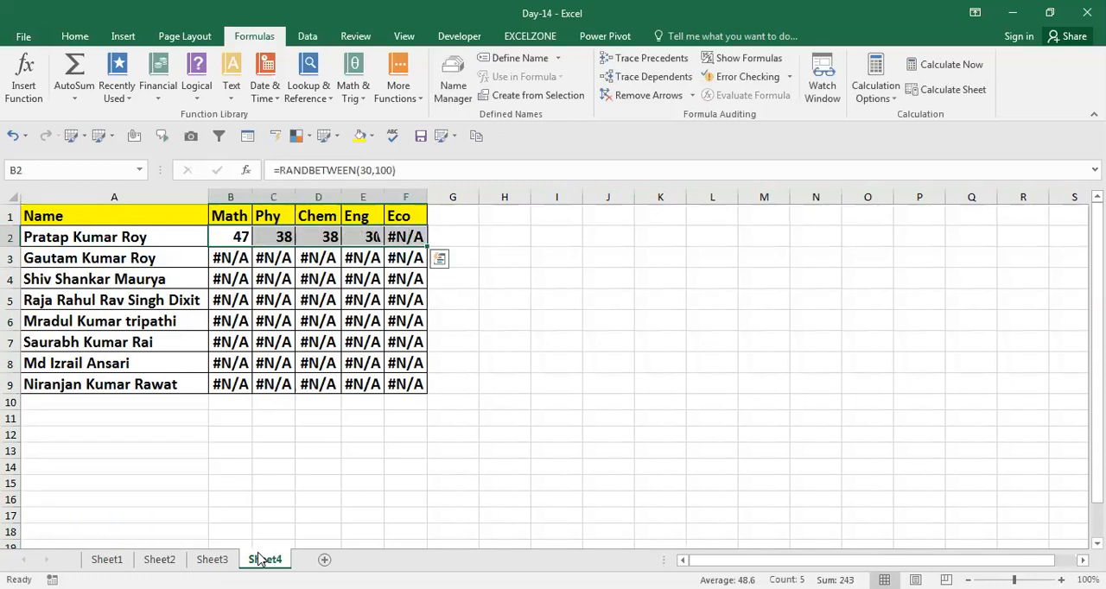
{"action": "key", "text": "ctrl+shift+Down"}
{"action": "key", "text": "ctrl+d"}
{"action": "key", "text": "Down"}
{"action": "key", "text": "Up"}
{"action": "key", "text": "ctrl+s"}
Replace the random-number formulas in B2:F9 with fixed values
{"action": "key", "text": "Up"}
{"action": "key", "text": "Down"}
{"action": "key", "text": "ctrl+shift+Right"}
{"action": "key", "text": "ctrl+shift+Down"}
{"action": "key", "text": "ctrl+c"}
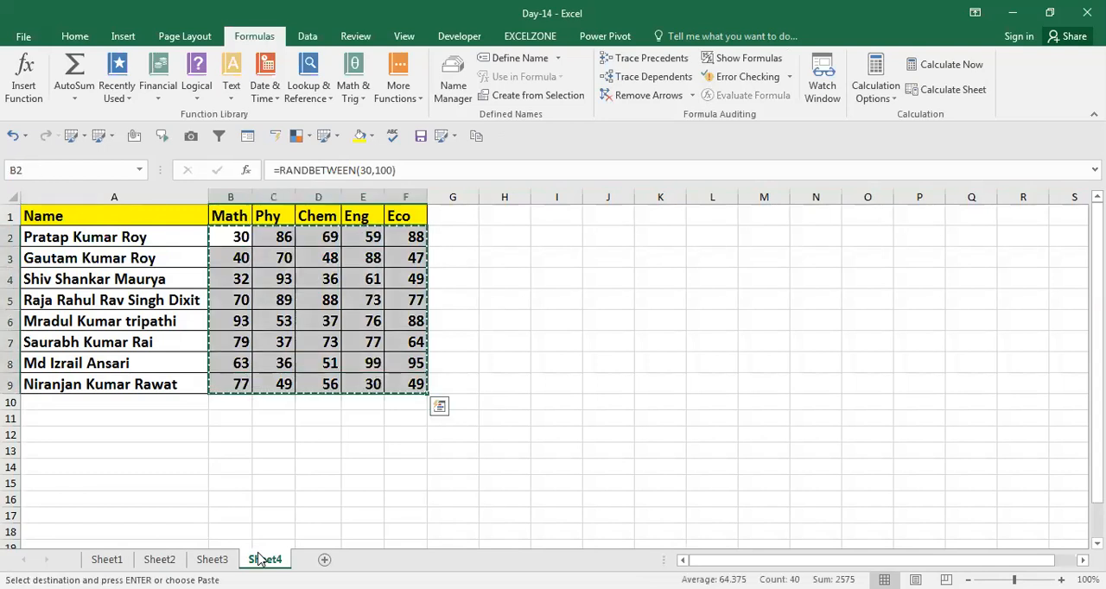
{"action": "key", "text": "Escape"}
{"action": "key", "text": "Left"}
{"action": "key", "text": "Up"}
{"action": "key", "text": "Right"}
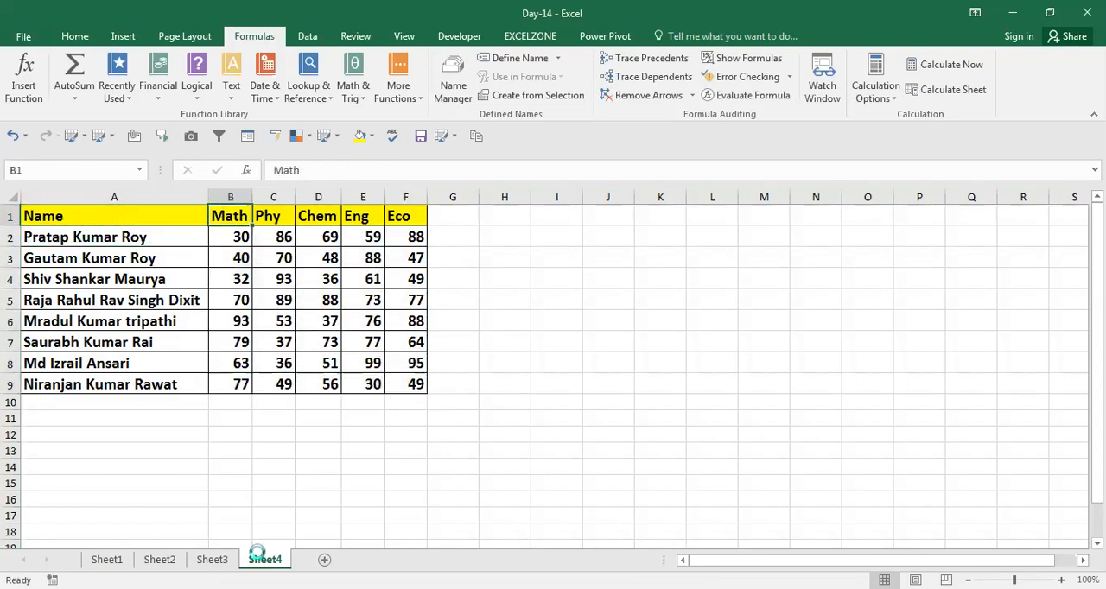
{"action": "key", "text": "Down"}
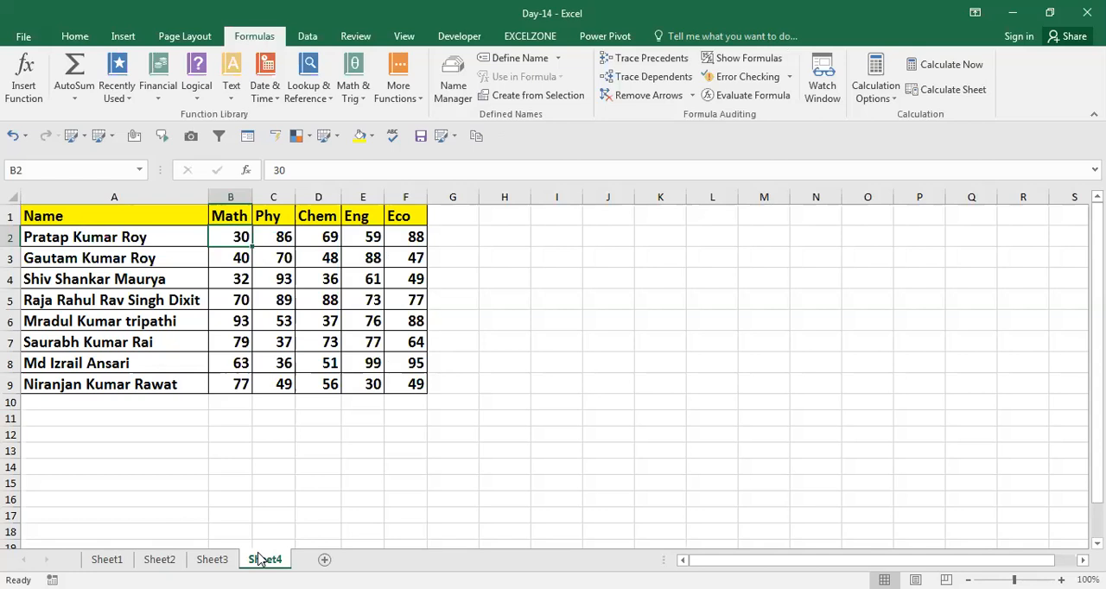
{"action": "key", "text": "Left"}
{"action": "key", "text": "Right"}
{"action": "key", "text": "Down"}
{"action": "key", "text": "Right"}
{"action": "key", "text": "Up"}
{"action": "key", "text": "Left"}
{"action": "key", "text": "Left"}
{"action": "key", "text": "Right"}
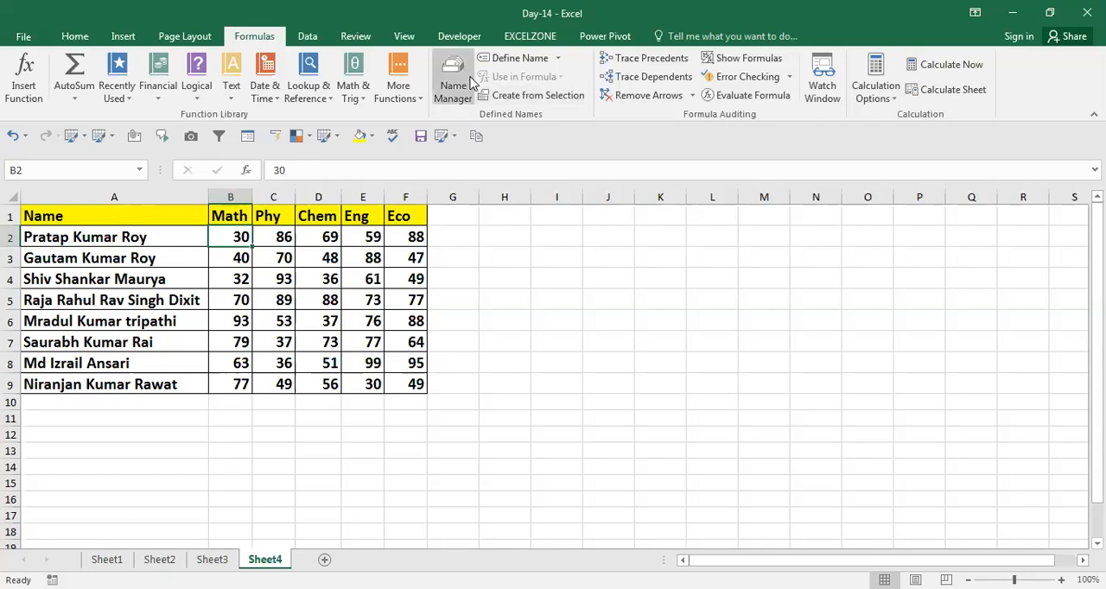
Start a new defined name in the Name Manager and call it Math
{"action": "left_click", "coordinate": [457, 92]}
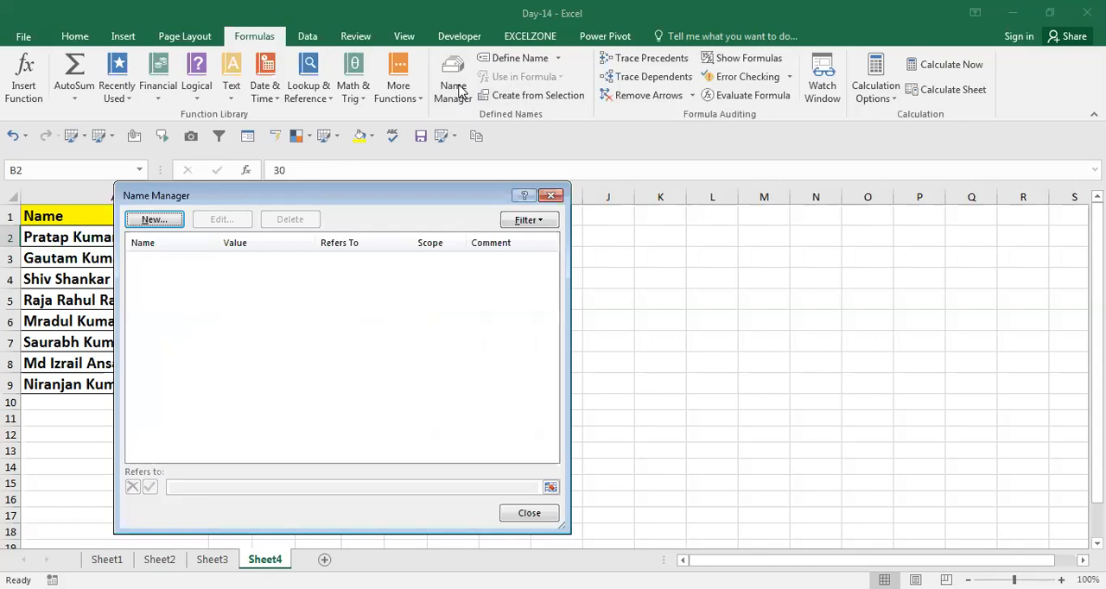
{"action": "left_click_drag", "start_coordinate": [251, 196], "coordinate": [436, 157]}
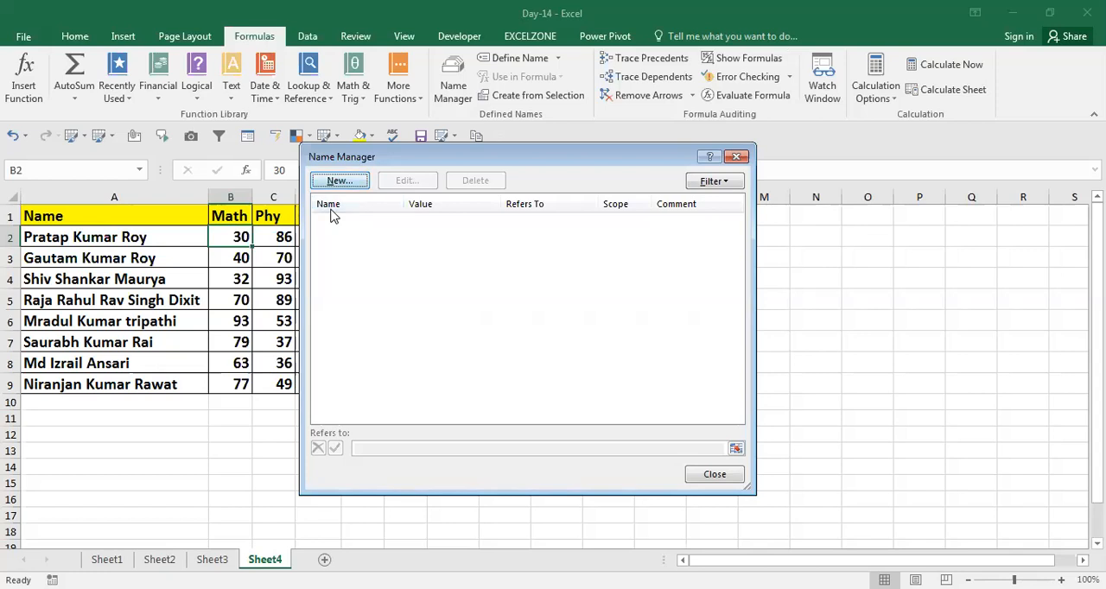
{"action": "key", "text": "Return"}
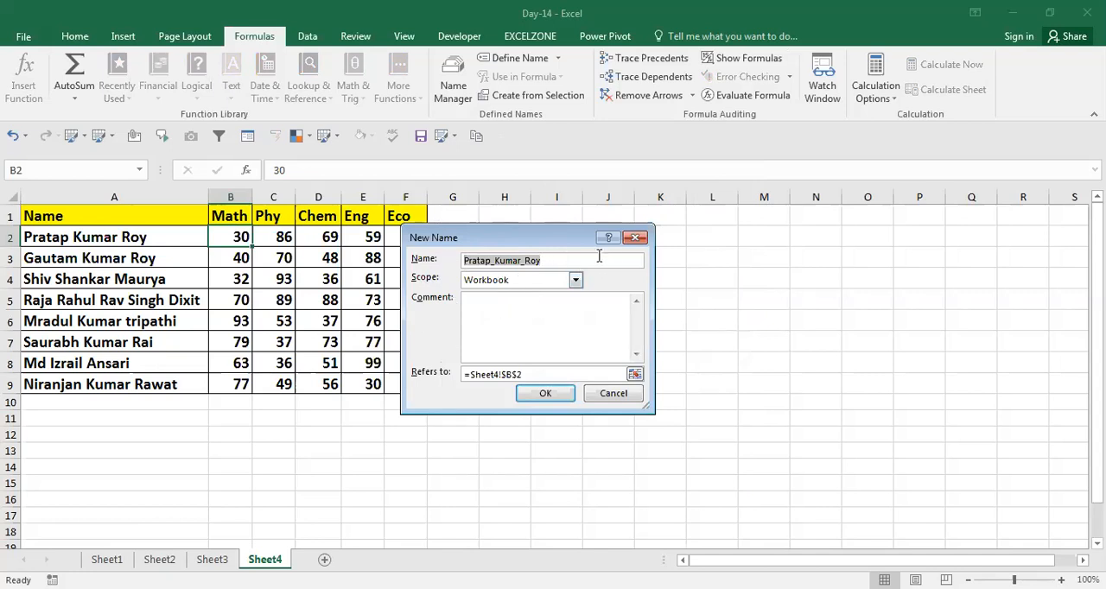
{"action": "key", "text": "BackSpace"}
{"action": "type", "text": "Math"}
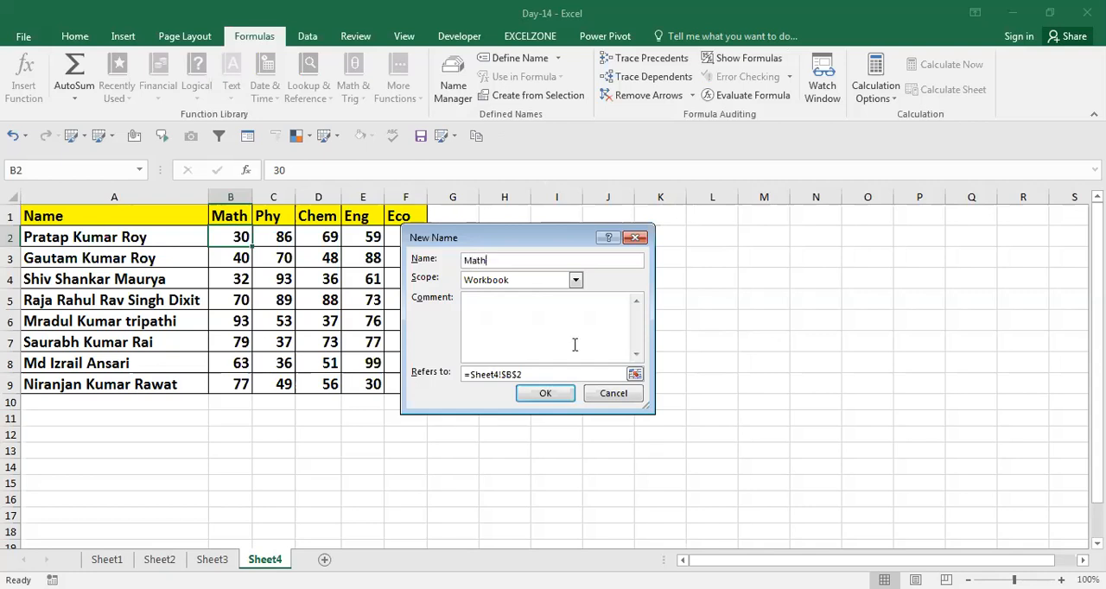
Explore the scope choices for the Math name, trying Sheet1 and returning the scope to Workbook
{"action": "left_click", "coordinate": [575, 281]}
{"action": "left_click", "coordinate": [576, 283]}
{"action": "left_click", "coordinate": [576, 282]}
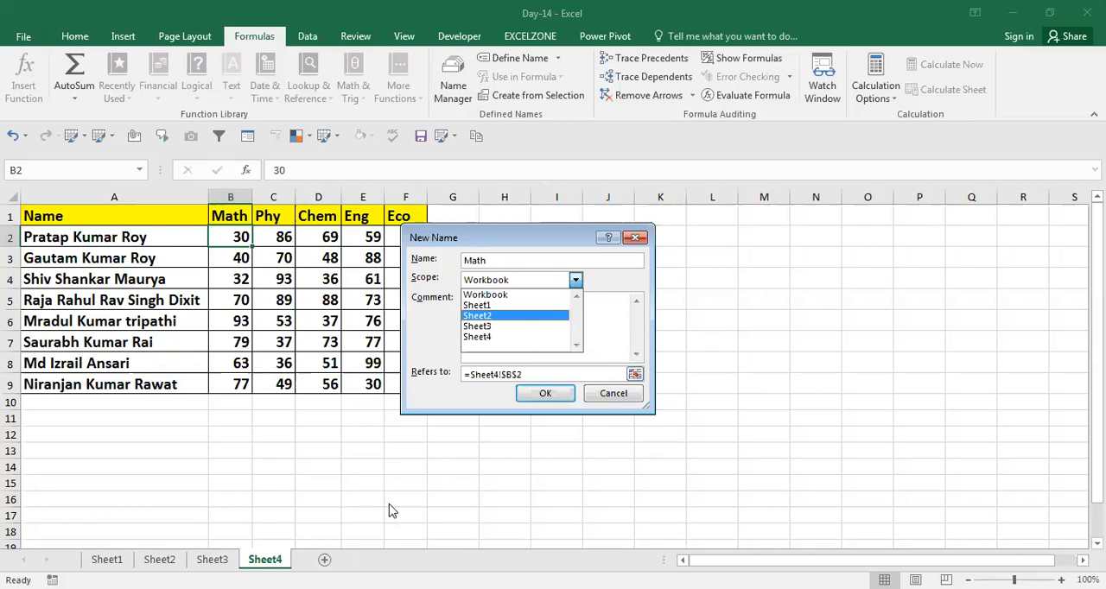
{"action": "left_click", "coordinate": [488, 294]}
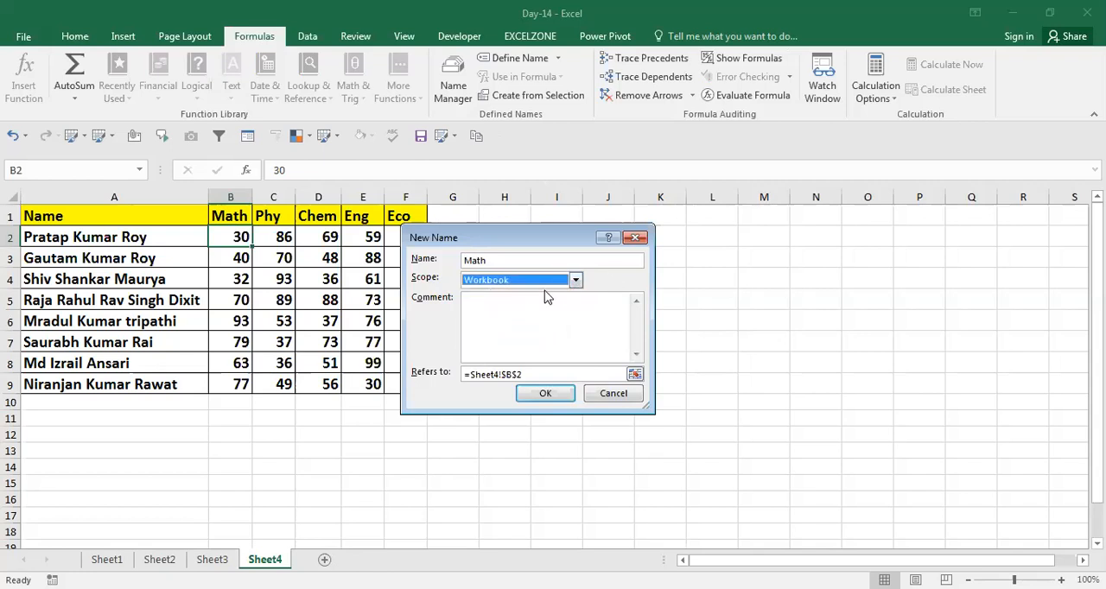
{"action": "left_click", "coordinate": [516, 318]}
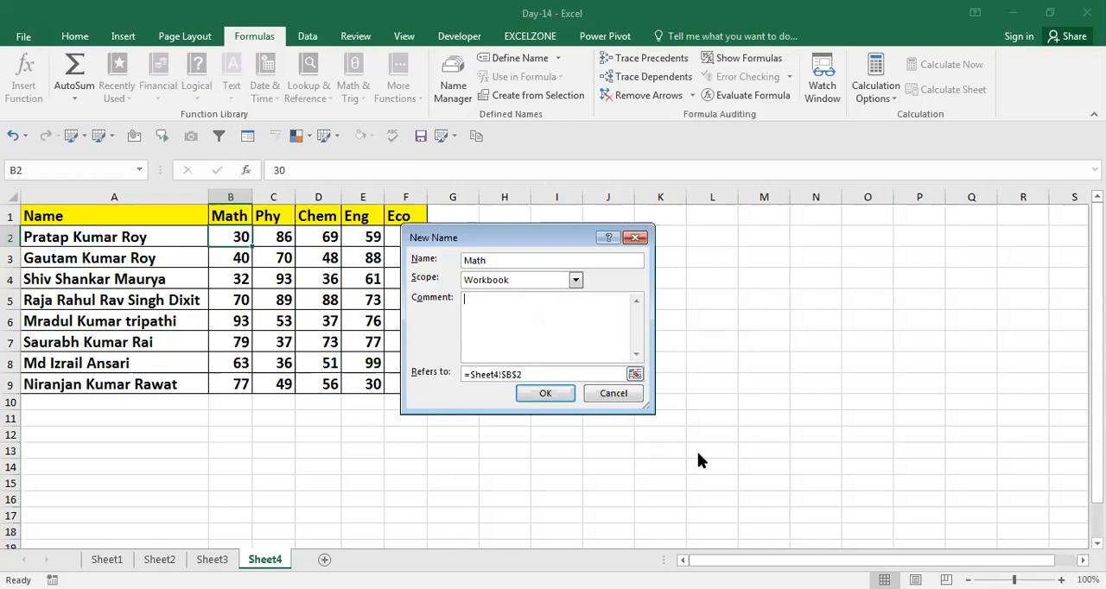
{"action": "left_click", "coordinate": [575, 281]}
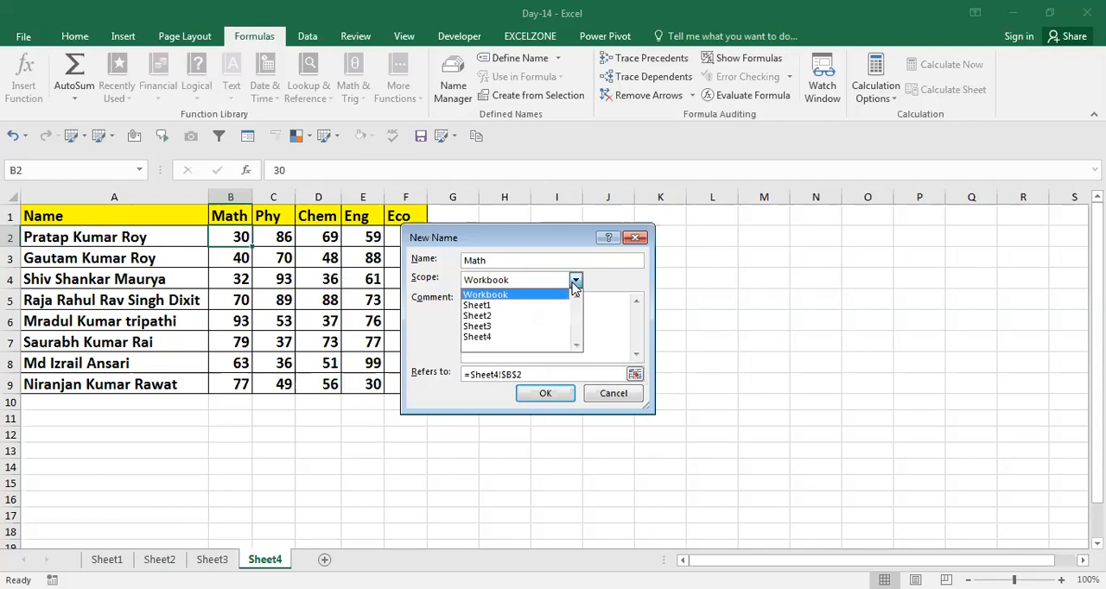
{"action": "left_click", "coordinate": [519, 306]}
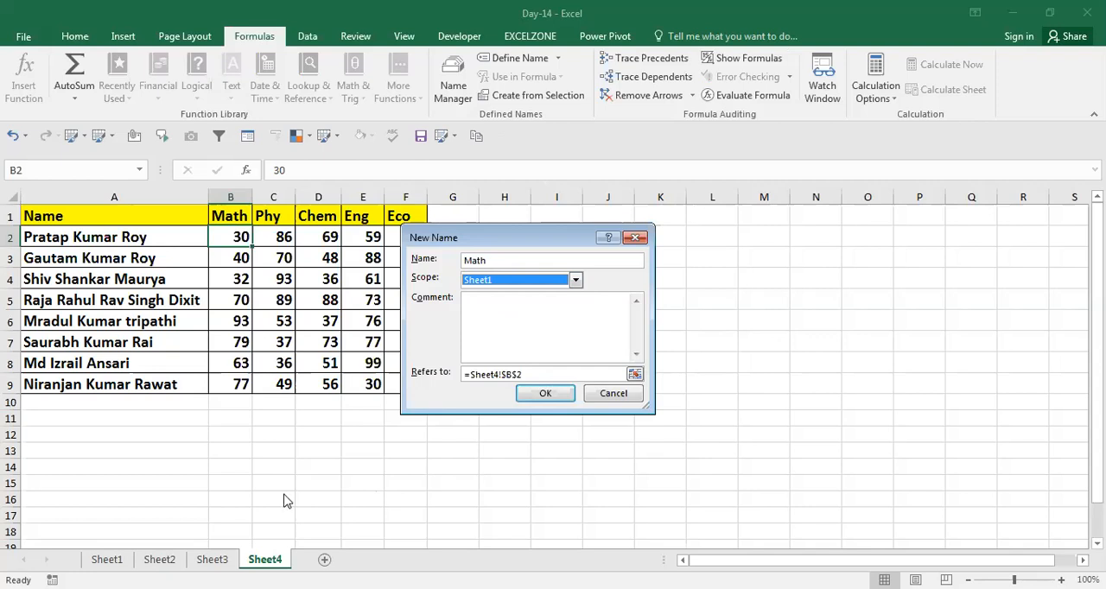
{"action": "left_click", "coordinate": [575, 281]}
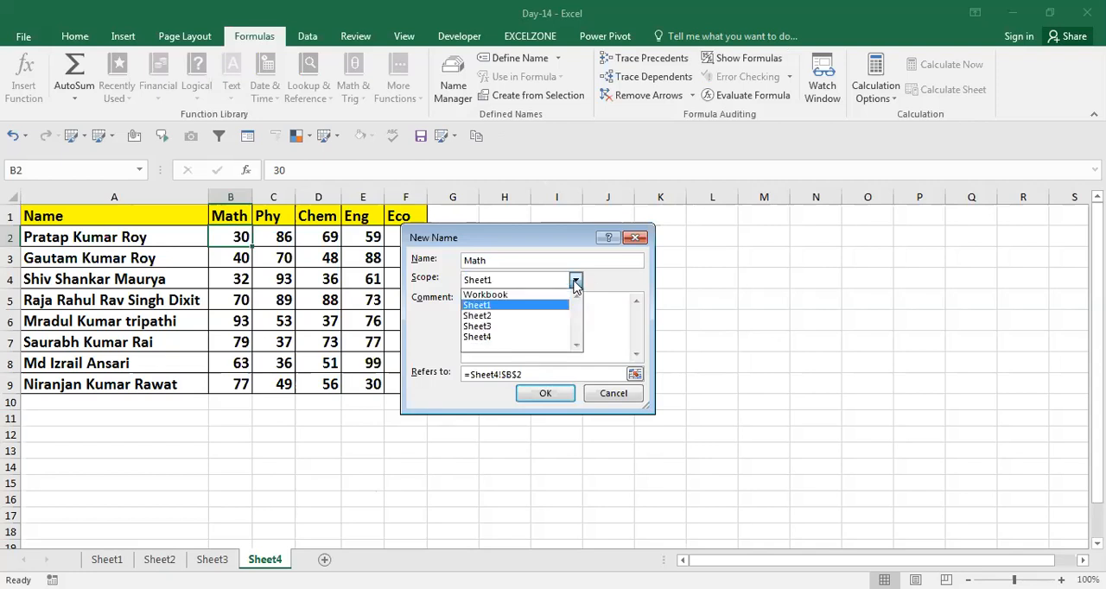
{"action": "left_click", "coordinate": [508, 294]}
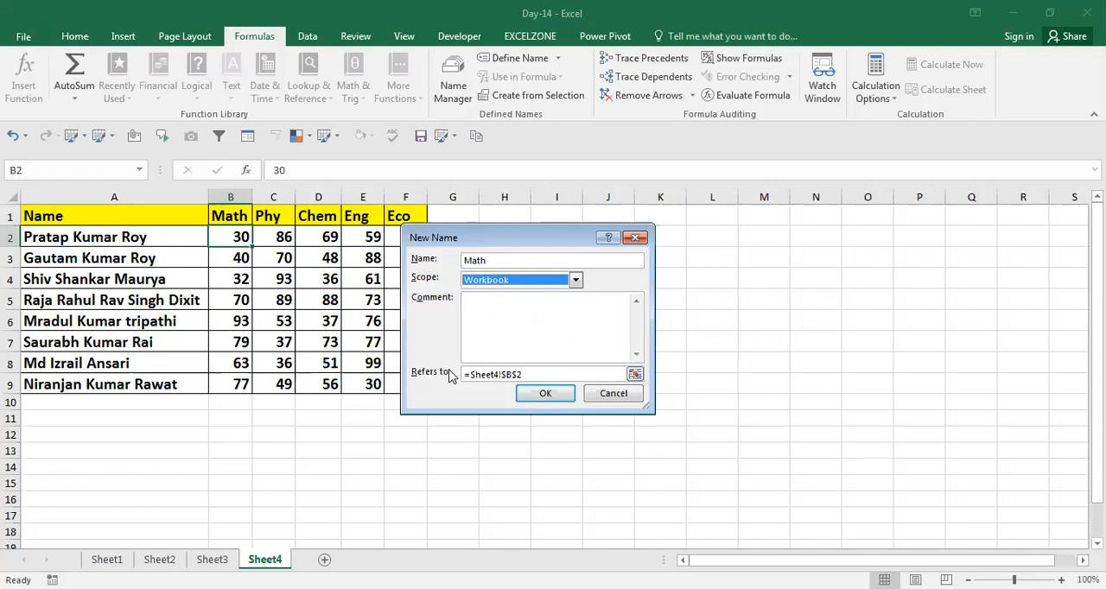
Try out the comment field of the new name with placeholder text and clear it
{"action": "left_click", "coordinate": [535, 379]}
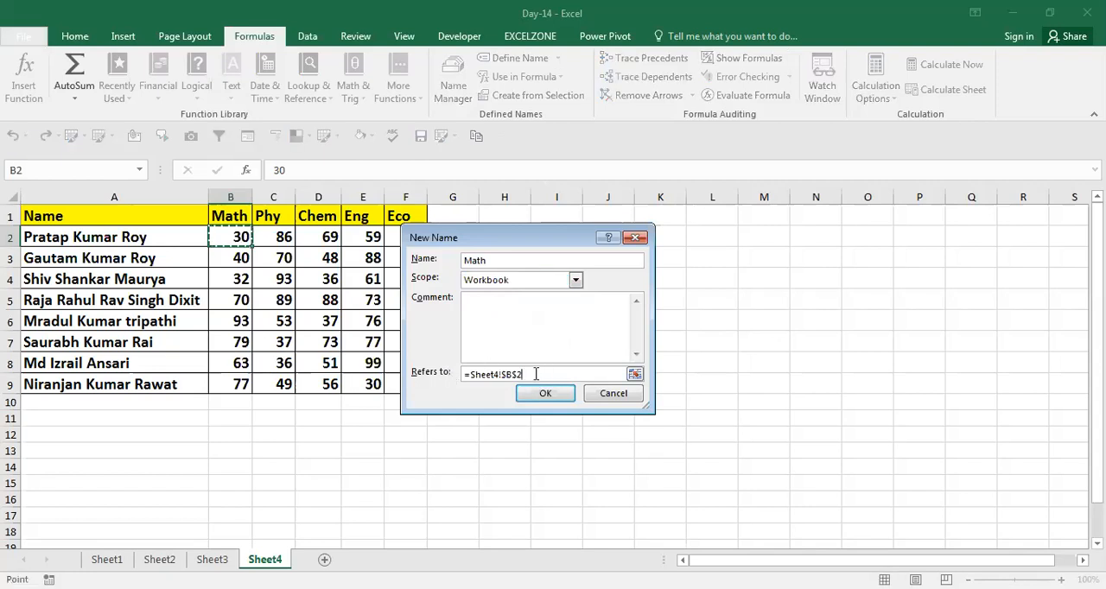
{"action": "left_click", "coordinate": [482, 305]}
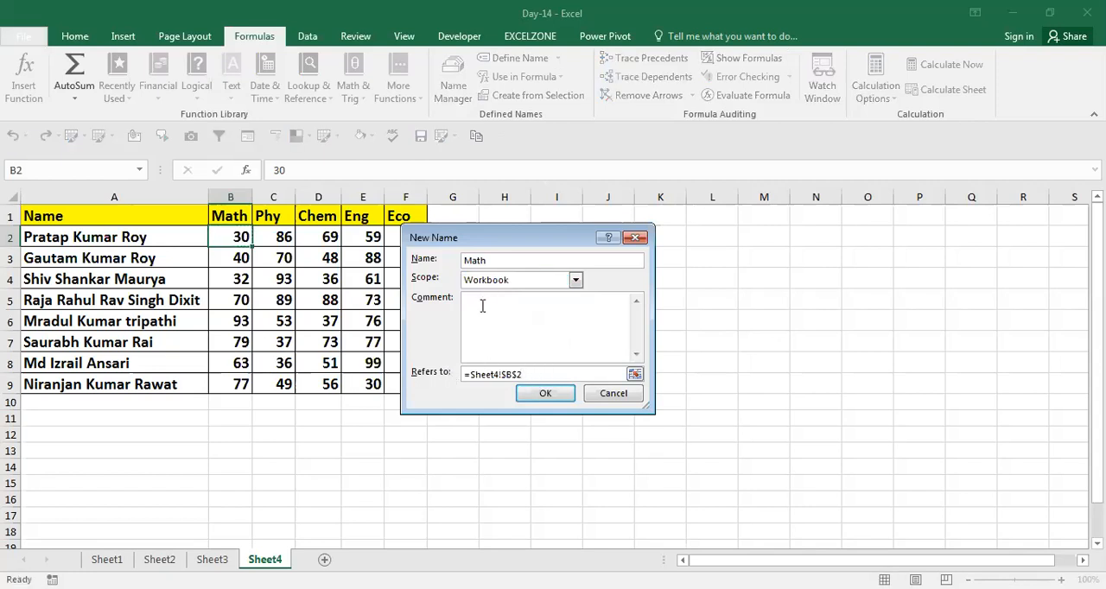
{"action": "type", "text": "sdsdfd"}
{"action": "key", "text": "BackSpace"}
{"action": "key", "text": "BackSpace"}
{"action": "key", "text": "BackSpace"}
{"action": "key", "text": "BackSpace"}
{"action": "key", "text": "BackSpace"}
{"action": "key", "text": "BackSpace"}
Make the Math name refer to =Sheet4!$B$2:$B$9, save it, and close the Name Manager
{"action": "left_click", "coordinate": [552, 372]}
{"action": "key", "text": "BackSpace"}
{"action": "key", "text": "BackSpace"}
{"action": "key", "text": "BackSpace"}
{"action": "key", "text": "BackSpace"}
{"action": "key", "text": "BackSpace"}
{"action": "key", "text": "BackSpace"}
{"action": "key", "text": "BackSpace"}
{"action": "key", "text": "BackSpace"}
{"action": "key", "text": "BackSpace"}
{"action": "key", "text": "BackSpace"}
{"action": "key", "text": "BackSpace"}
{"action": "key", "text": "BackSpace"}
{"action": "left_click", "coordinate": [237, 241]}
{"action": "key", "text": "ctrl+shift+Down"}
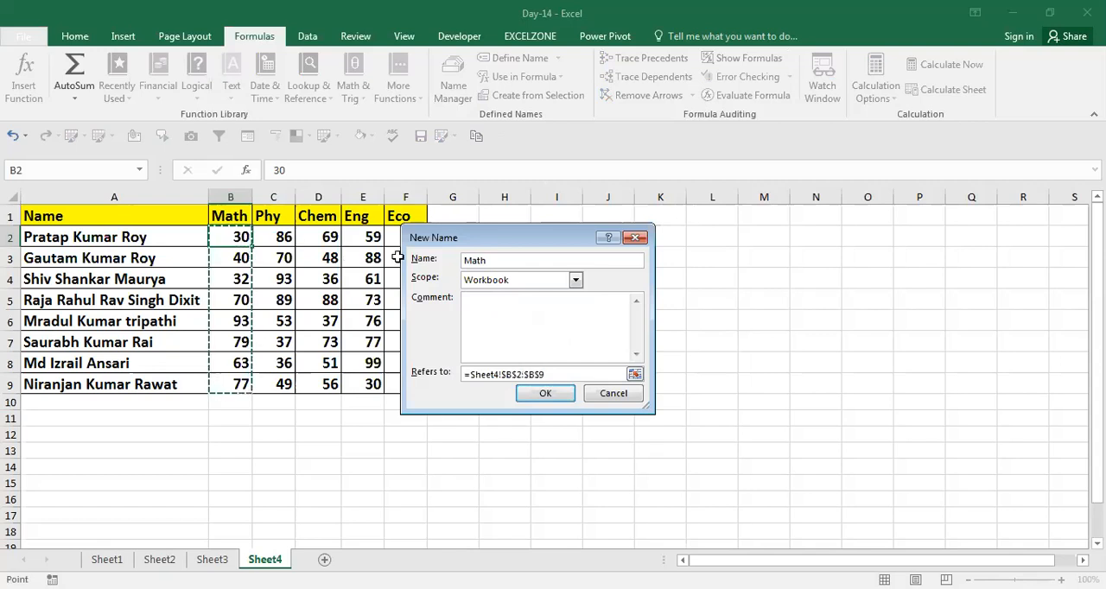
{"action": "left_click", "coordinate": [531, 394]}
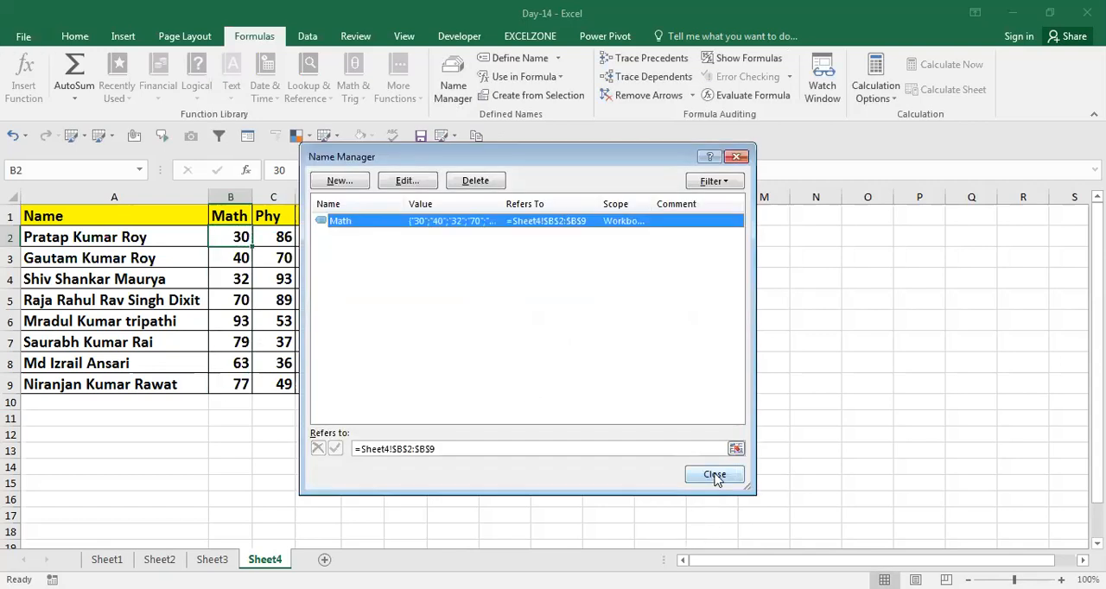
{"action": "left_click", "coordinate": [714, 475]}
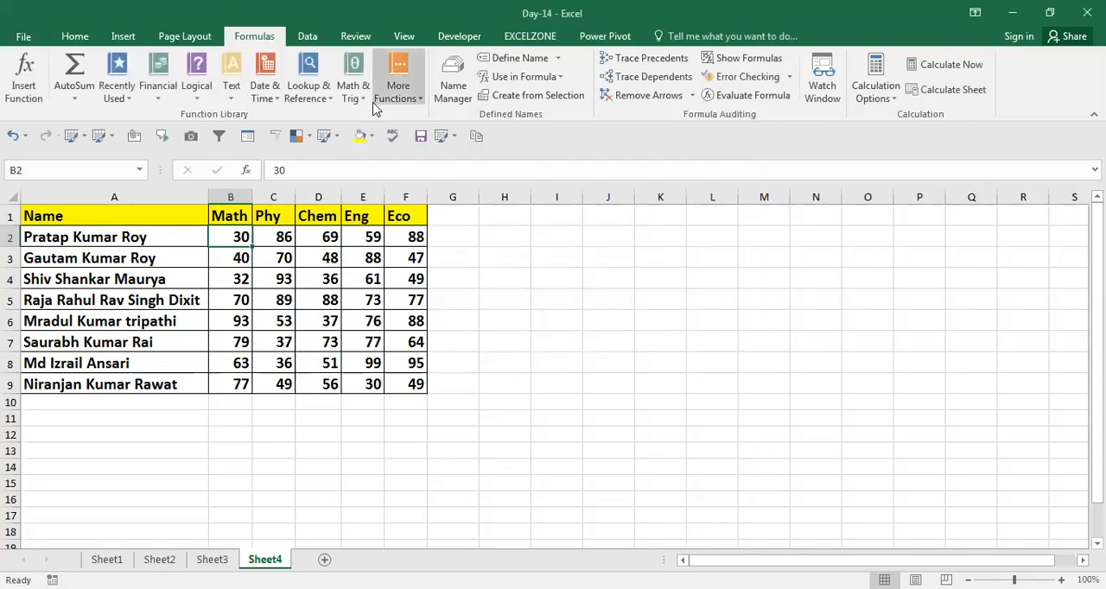
Check how the Math name is defined in the Name Manager, leaving its definition as it is
{"action": "left_click", "coordinate": [453, 86]}
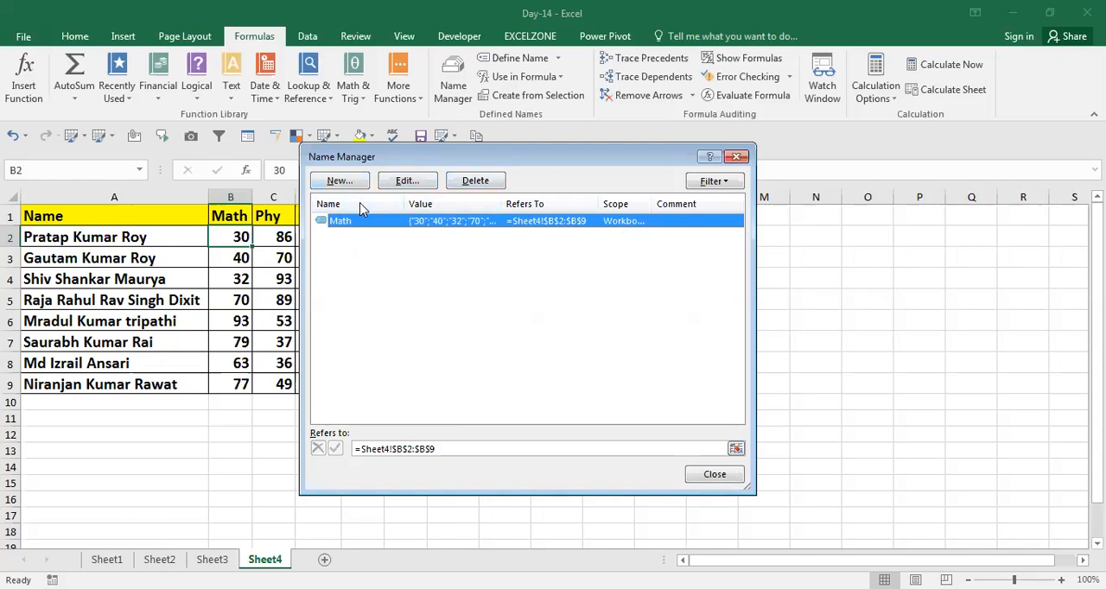
{"action": "left_click", "coordinate": [414, 183]}
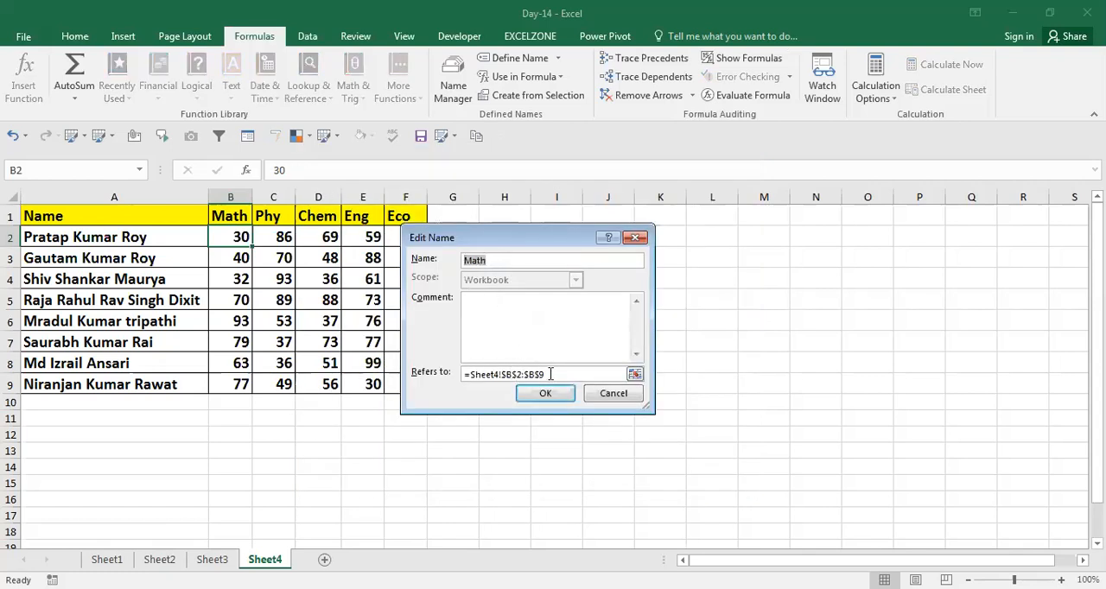
{"action": "left_click", "coordinate": [614, 395]}
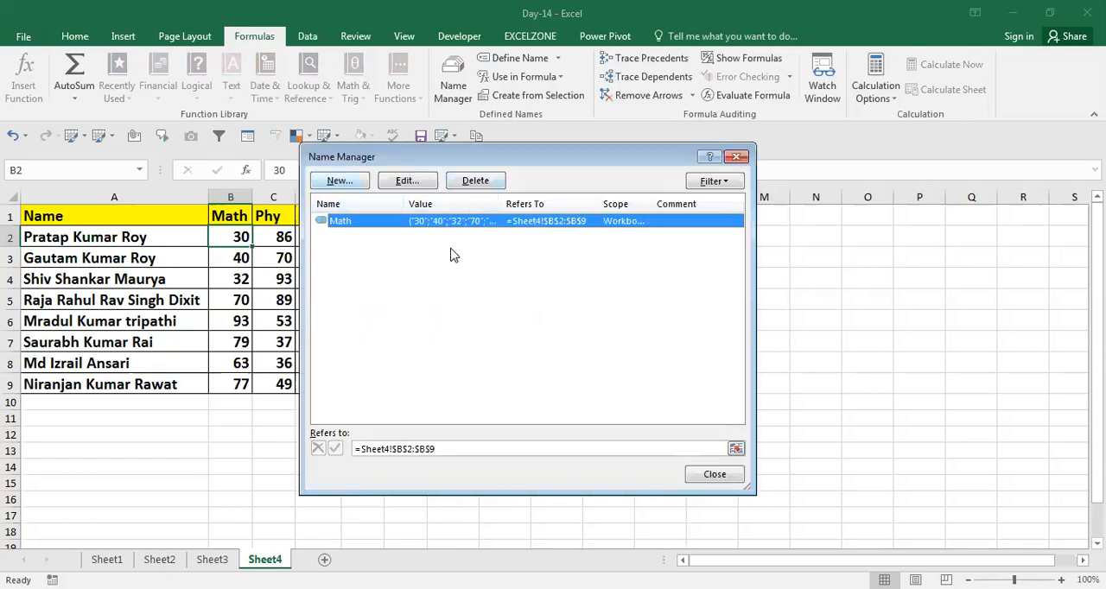
Define a workbook-scoped name Phy that refers to =Sheet4!$C$2:$C$9, and close the Name Manager
{"action": "key", "text": "alt+n"}
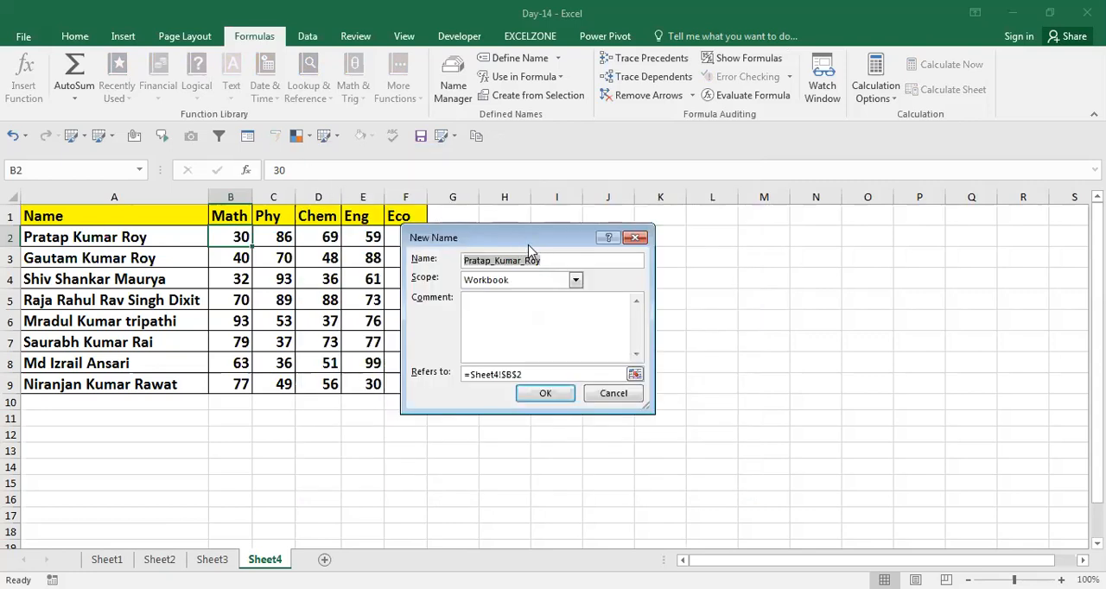
{"action": "type", "text": "Phy"}
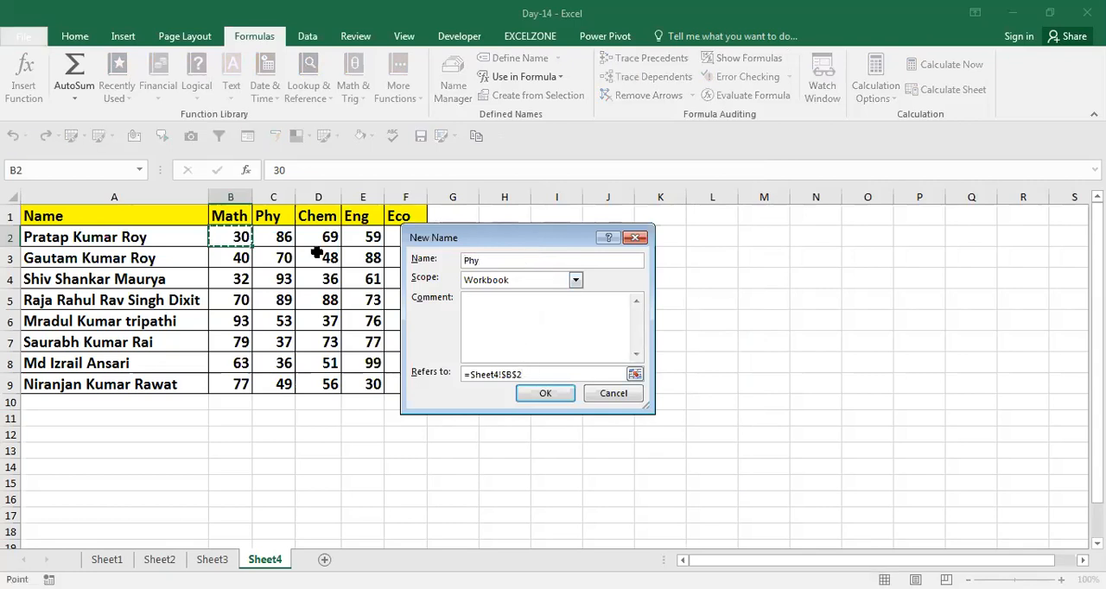
{"action": "left_click", "coordinate": [292, 237]}
{"action": "left_click_drag", "start_coordinate": [292, 237], "coordinate": [277, 384]}
{"action": "left_click", "coordinate": [544, 393]}
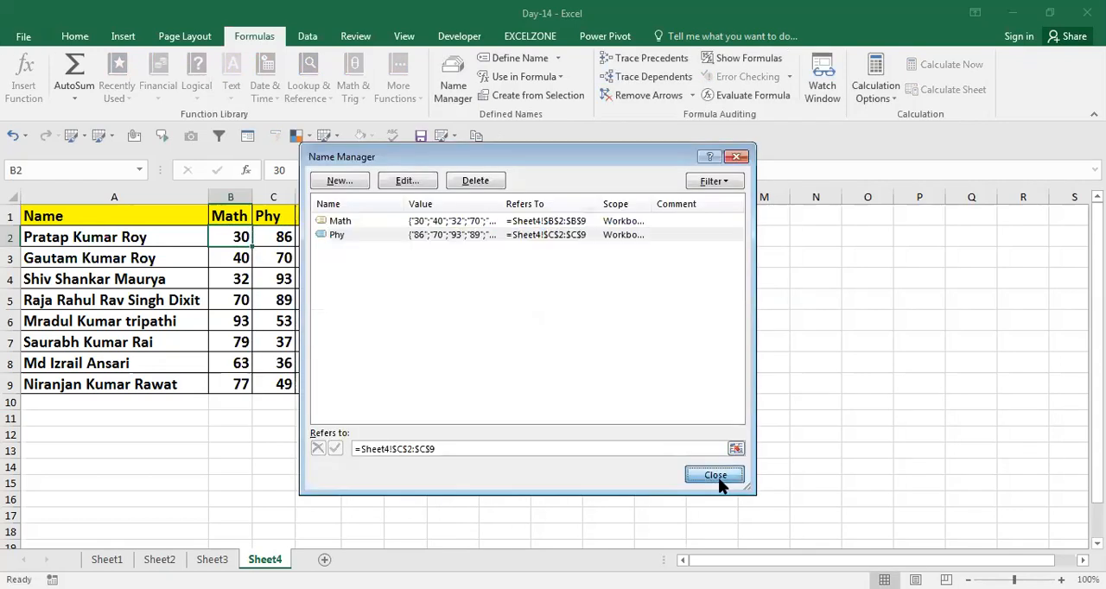
{"action": "left_click", "coordinate": [718, 480]}
{"action": "key", "text": "Right"}
{"action": "key", "text": "Right"}
{"action": "key", "text": "Right"}
{"action": "key", "text": "Right"}
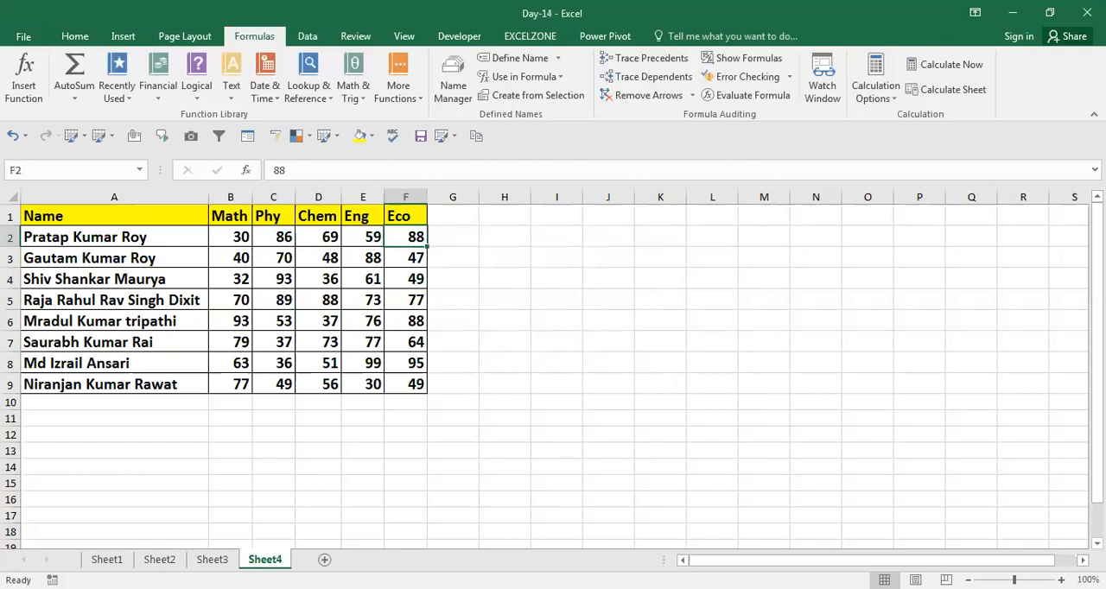
Add a new worksheet and try out the formula =Math in cell J13
{"action": "left_click", "coordinate": [325, 559]}
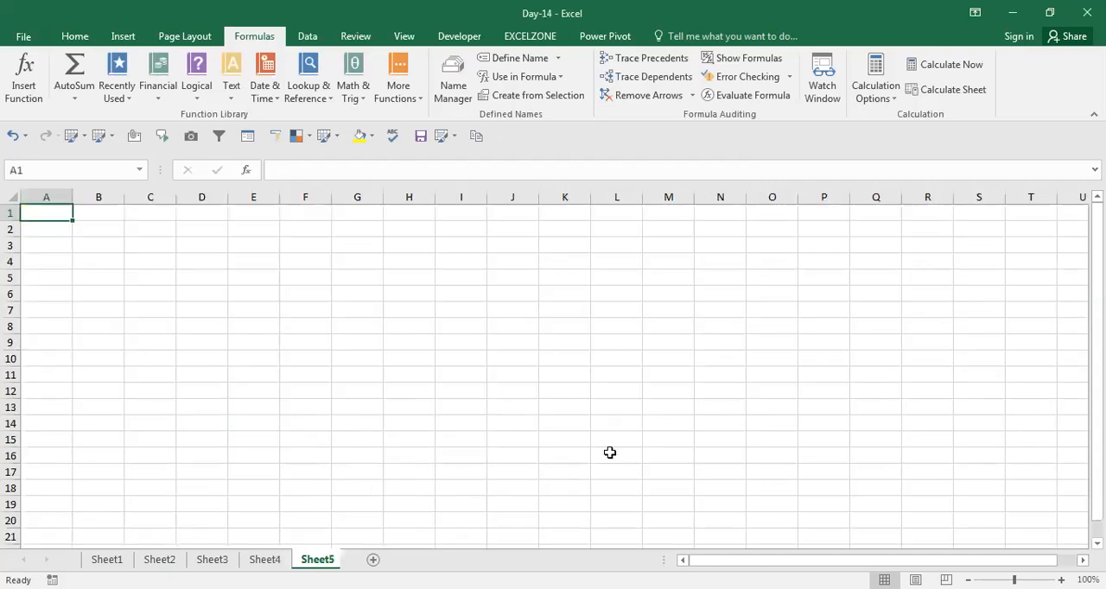
{"action": "left_click", "coordinate": [496, 407]}
{"action": "type", "text": "="}
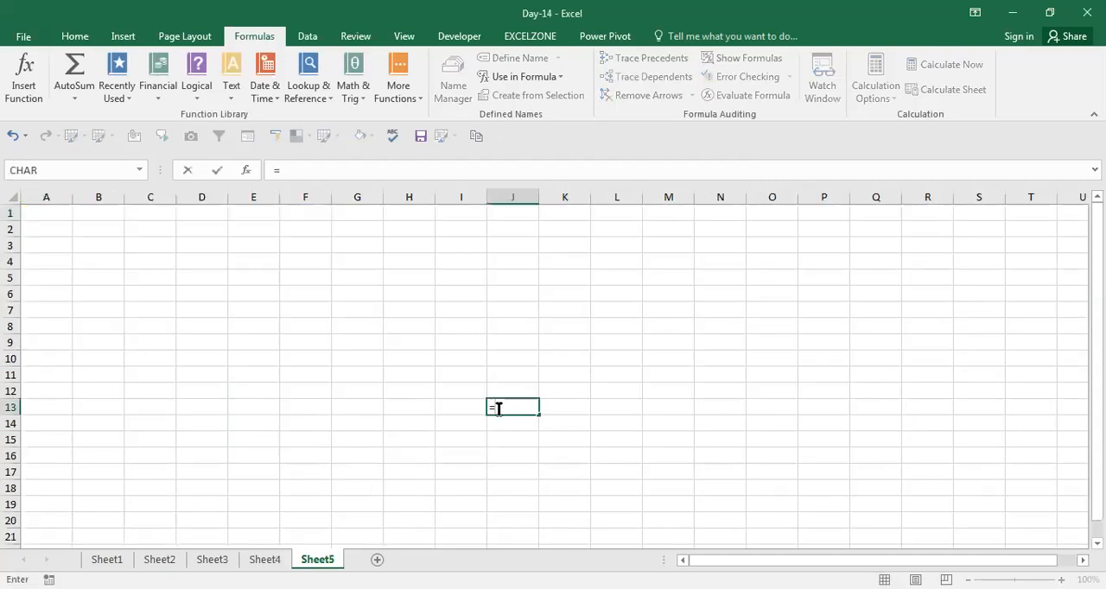
{"action": "type", "text": "Math"}
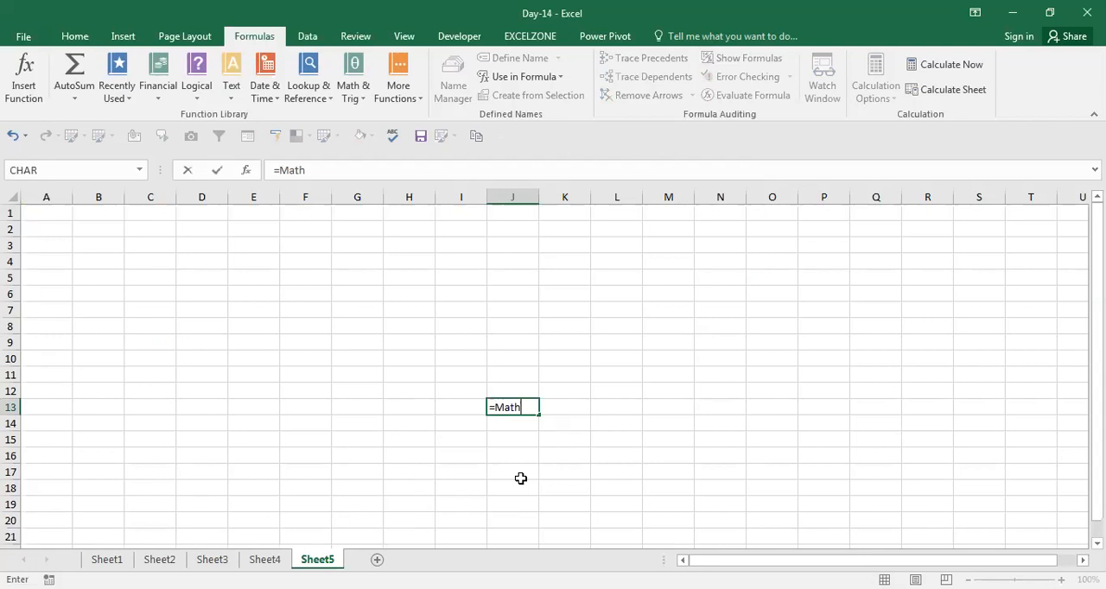
{"action": "key", "text": "Escape"}
{"action": "type", "text": "="}
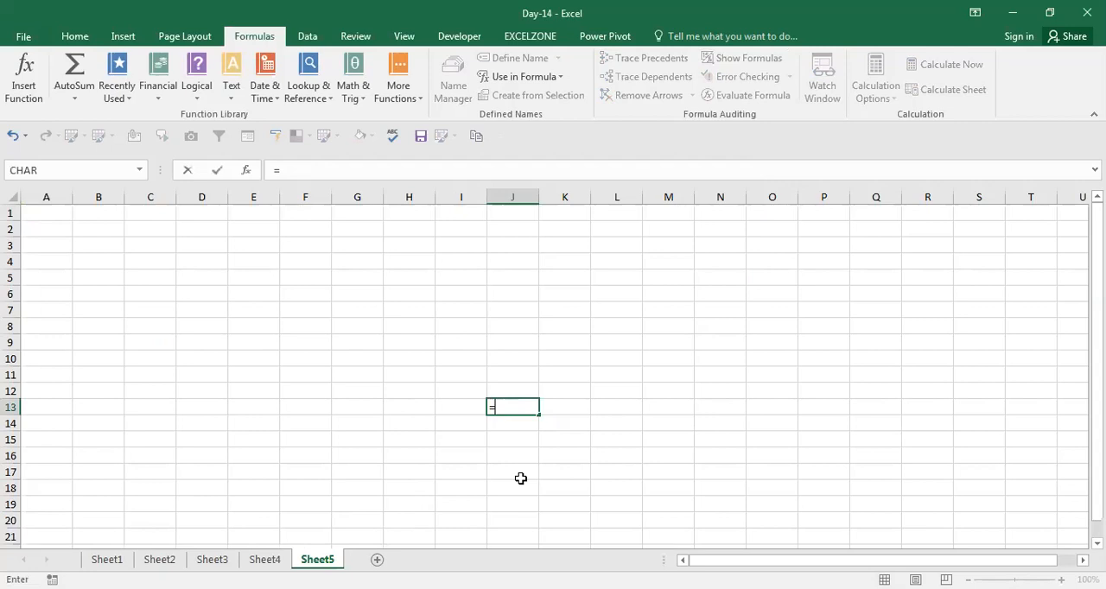
{"action": "type", "text": "mat"}
{"action": "key", "text": "Escape"}
{"action": "key", "text": "Escape"}
{"action": "type", "text": "="}
{"action": "key", "text": "Escape"}
Sum both named ranges in cell D5 of Sheet5 with the formula =SUM(Math,Phy)
{"action": "key", "text": "Up"}
{"action": "key", "text": "Up"}
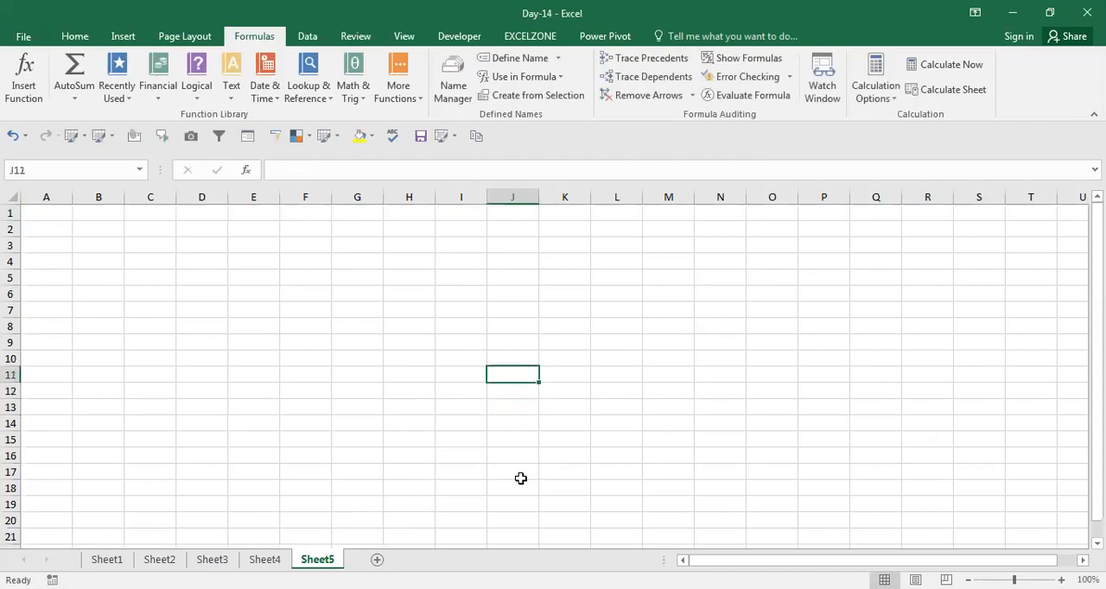
{"action": "key", "text": "Home"}
{"action": "key", "text": "Up"}
{"action": "key", "text": "ctrl+Home"}
{"action": "key", "text": "Right"}
{"action": "key", "text": "Right"}
{"action": "key", "text": "Right"}
{"action": "key", "text": "Down"}
{"action": "key", "text": "Down"}
{"action": "key", "text": "Down"}
{"action": "key", "text": "Down"}
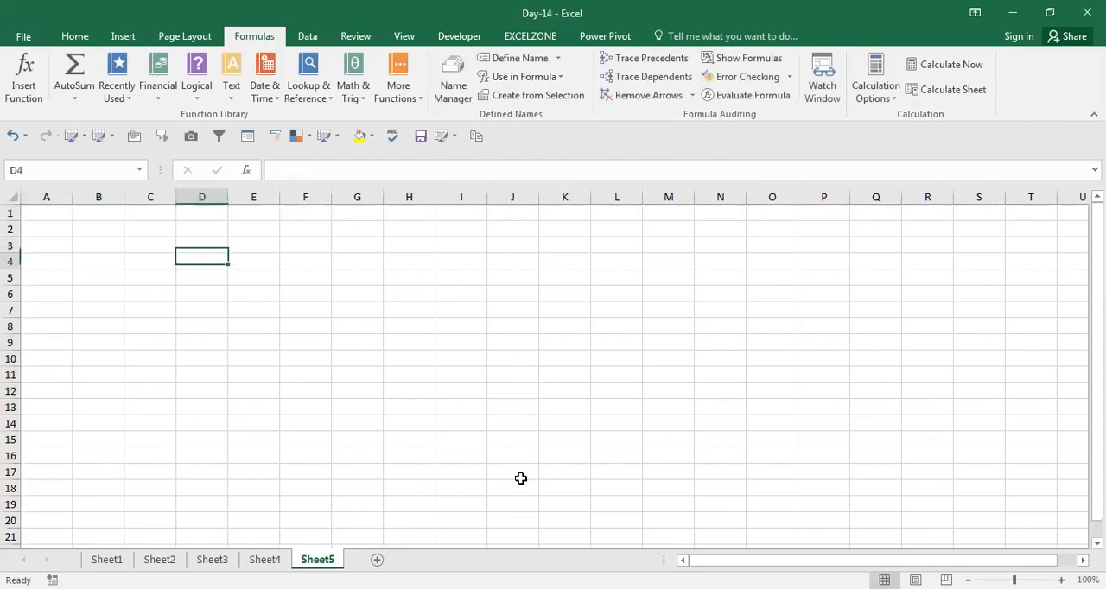
{"action": "type", "text": "="}
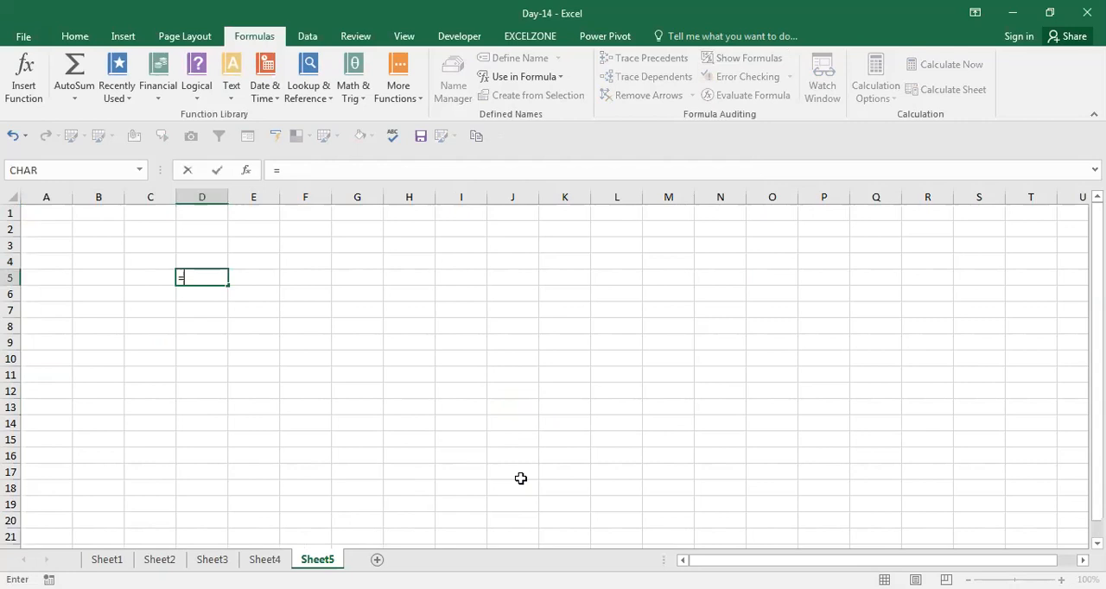
{"action": "type", "text": "SUM(Math"}
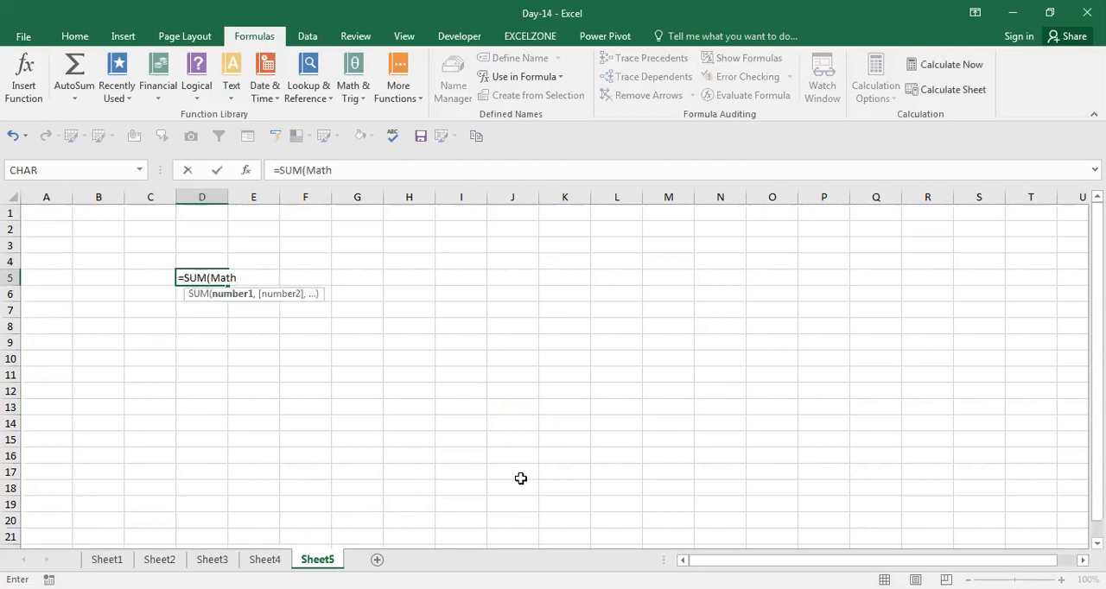
{"action": "type", "text": ",Phy)"}
{"action": "key", "text": "ctrl+Return"}
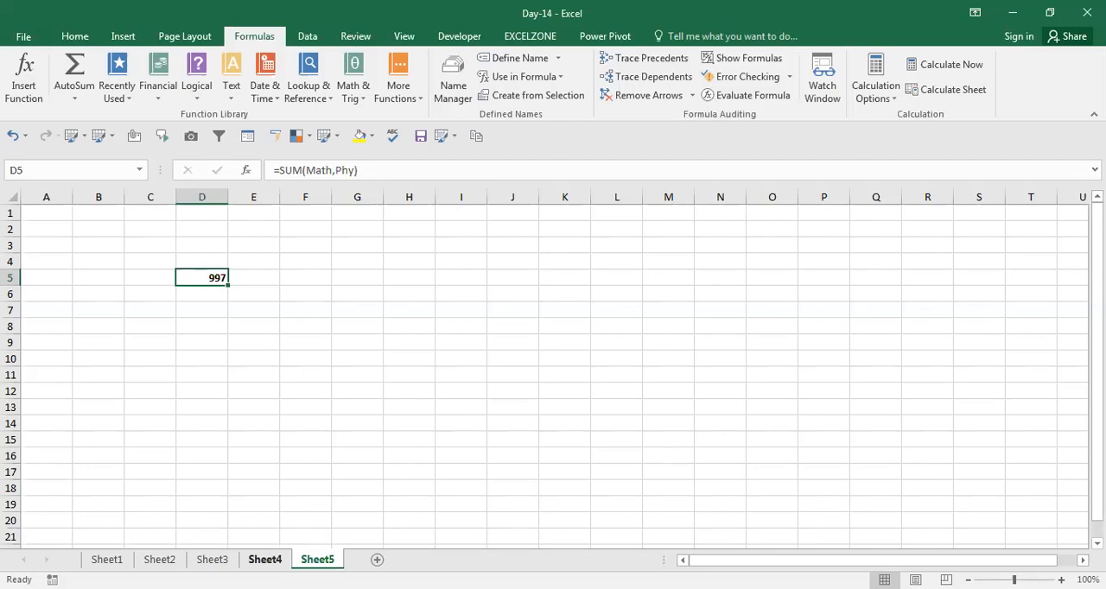
Compare the marks table on Sheet4 with the named-range formula in D5 of Sheet5
{"action": "left_click", "coordinate": [266, 559]}
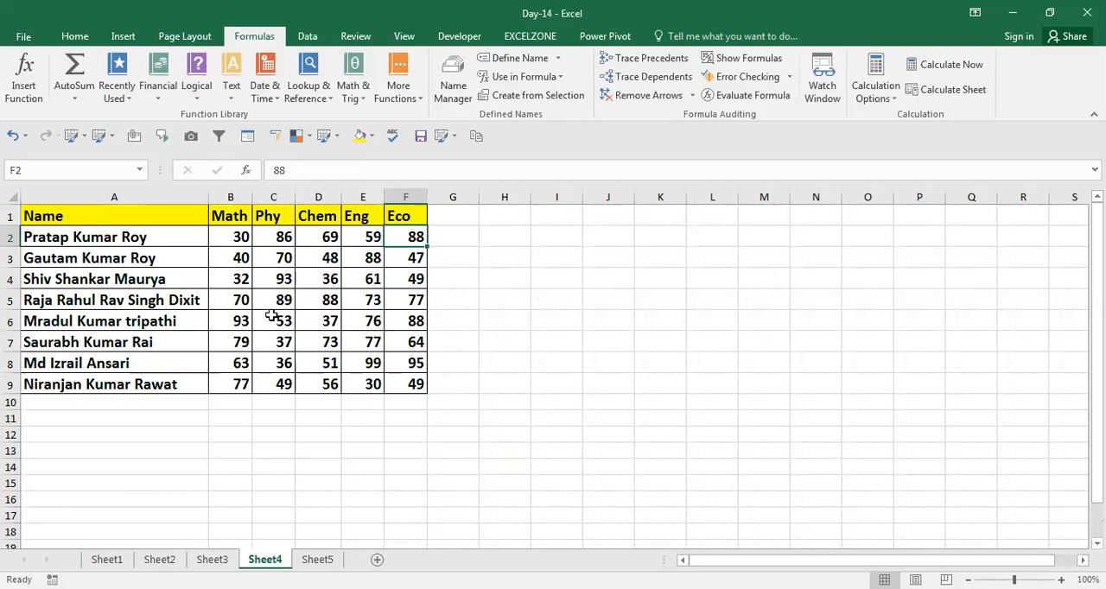
{"action": "left_click", "coordinate": [317, 560]}
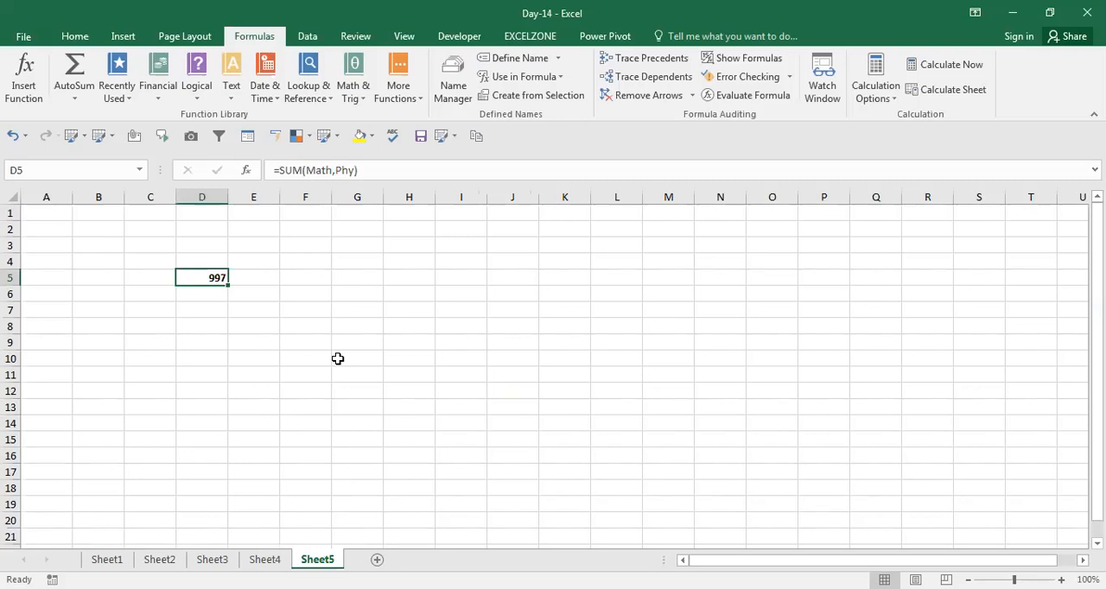
{"action": "key", "text": "F2"}
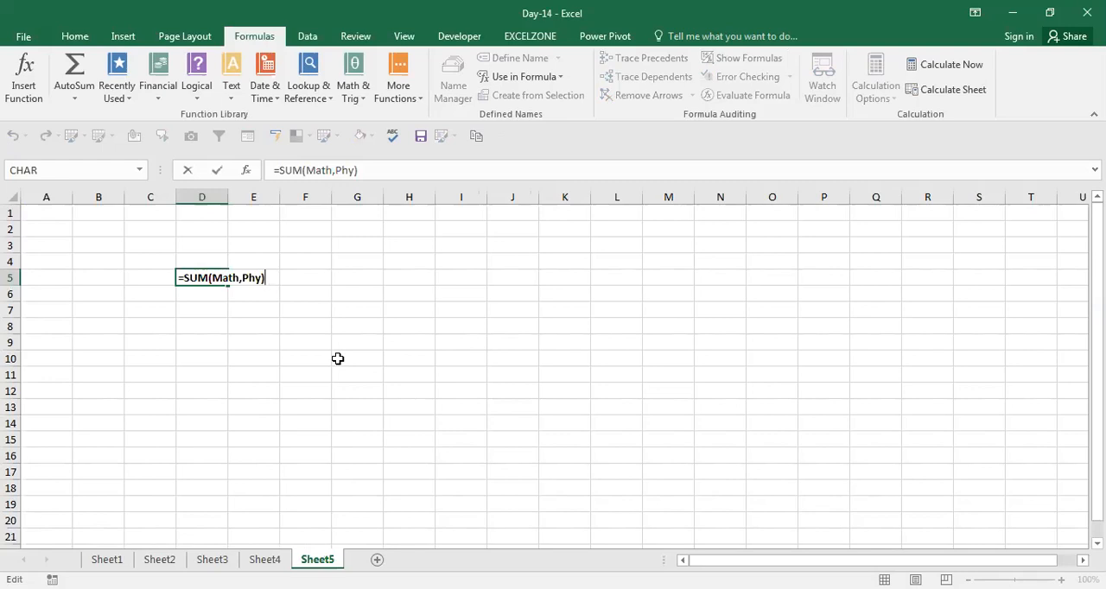
{"action": "key", "text": "alt+Tab"}
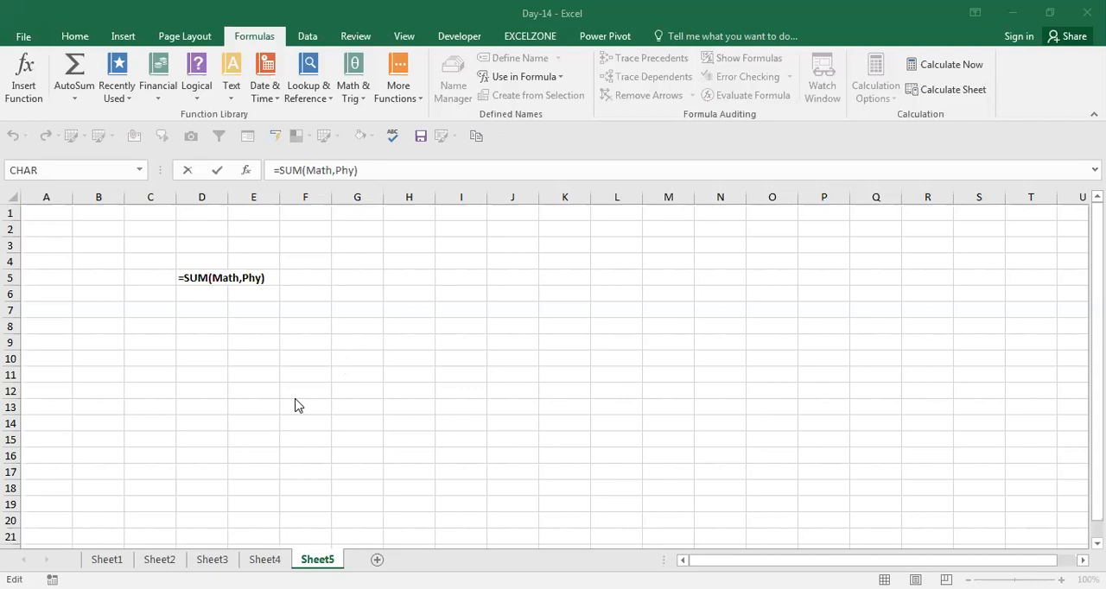
{"action": "left_click", "coordinate": [263, 560]}
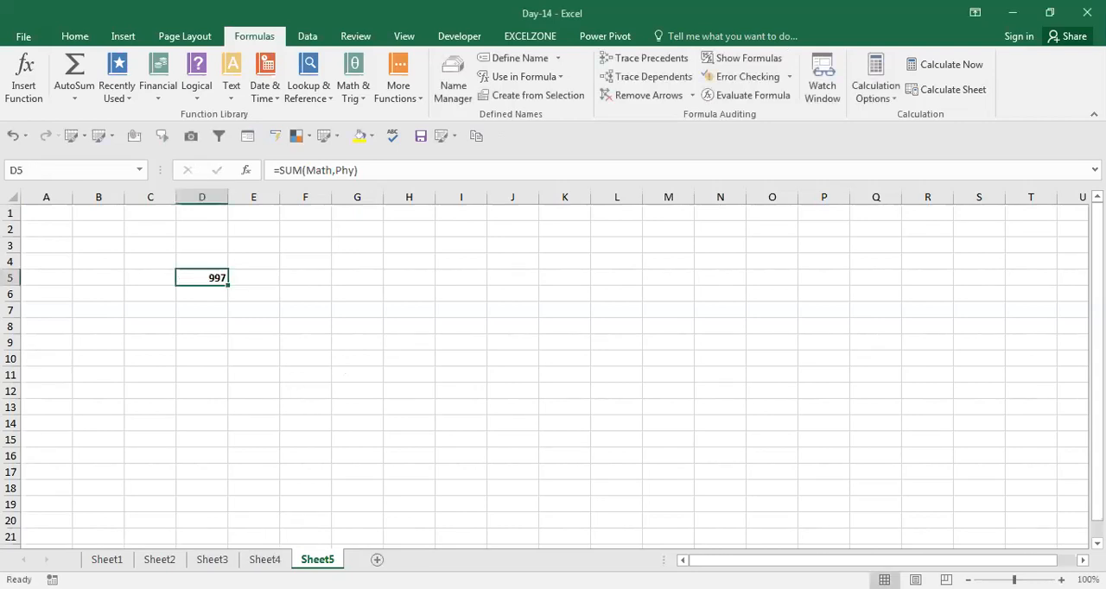
Total the Math column in B10 of Sheet4 and fill the sum across to C10 for Phy
{"action": "left_click", "coordinate": [264, 560]}
{"action": "key", "text": "Down"}
{"action": "key", "text": "Down"}
{"action": "key", "text": "Left"}
{"action": "key", "text": "Left"}
{"action": "key", "text": "Left"}
{"action": "key", "text": "Left"}
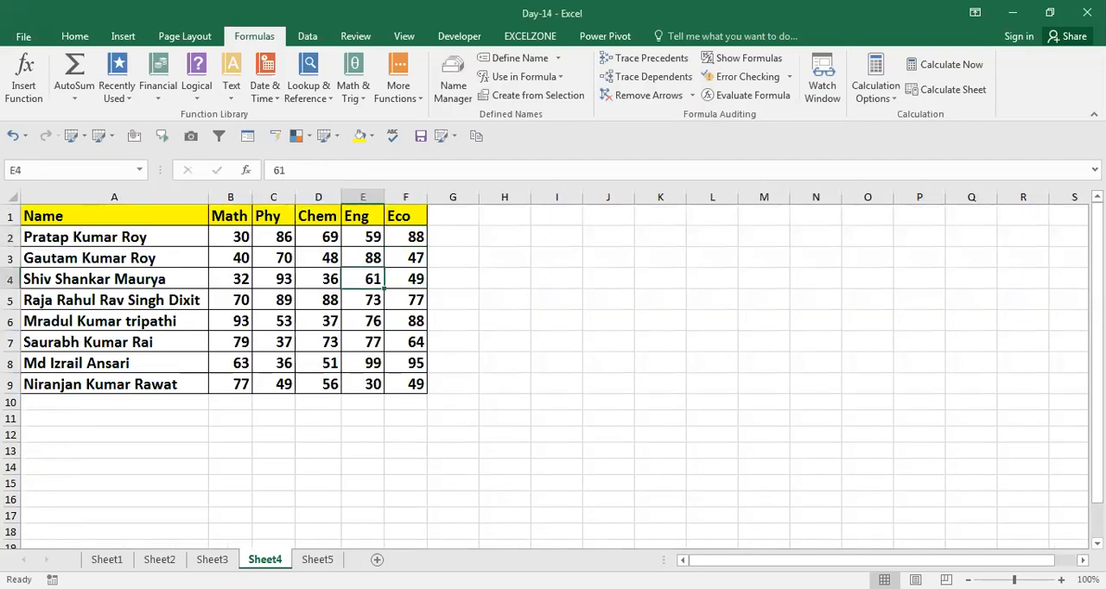
{"action": "key", "text": "Down"}
{"action": "key", "text": "Down"}
{"action": "key", "text": "Down"}
{"action": "key", "text": "Down"}
{"action": "key", "text": "Down"}
{"action": "key", "text": "Down"}
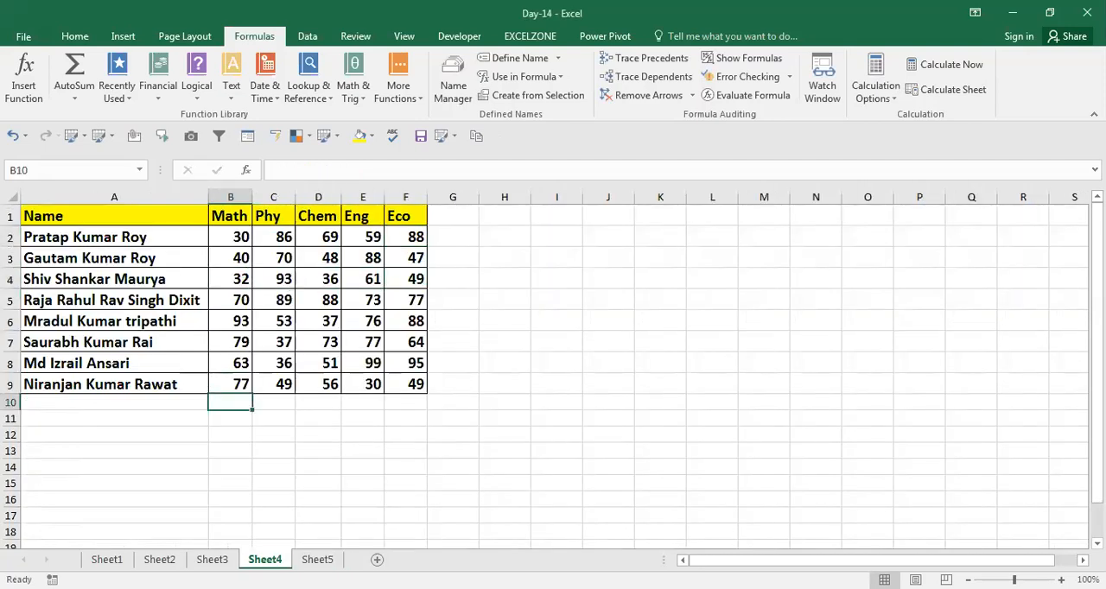
{"action": "key", "text": "shift+Right"}
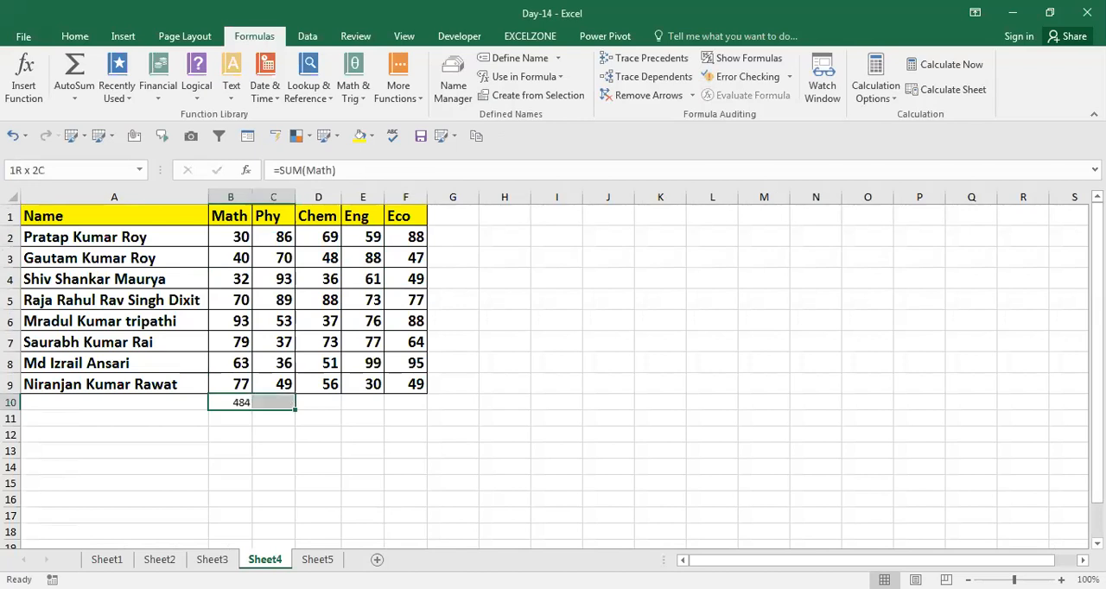
{"action": "key", "text": "ctrl+r"}
Add the two column totals in B11 with =SUM(B10:C10) and compare it with the sum on Sheet5
{"action": "key", "text": "Down"}
{"action": "type", "text": "="}
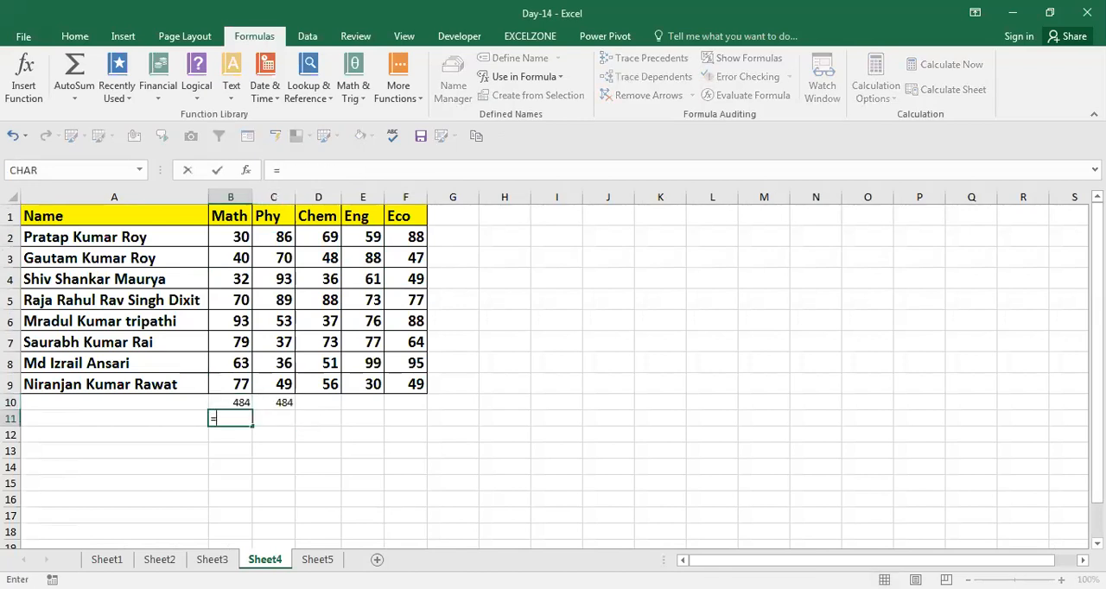
{"action": "type", "text": "SUM(B10:C10)"}
{"action": "key", "text": "Return"}
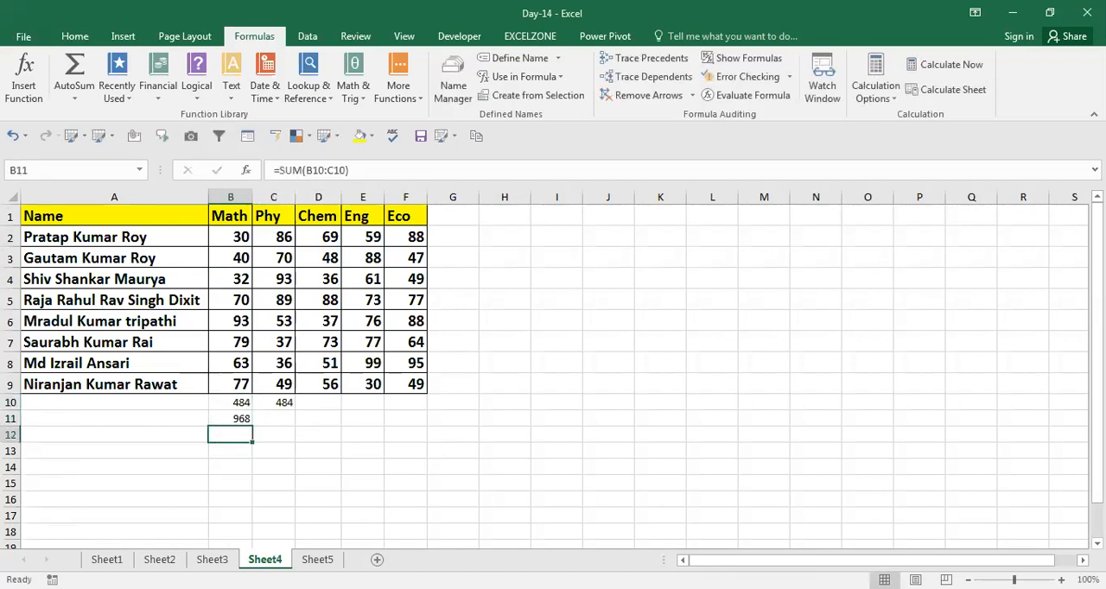
{"action": "key", "text": "Up"}
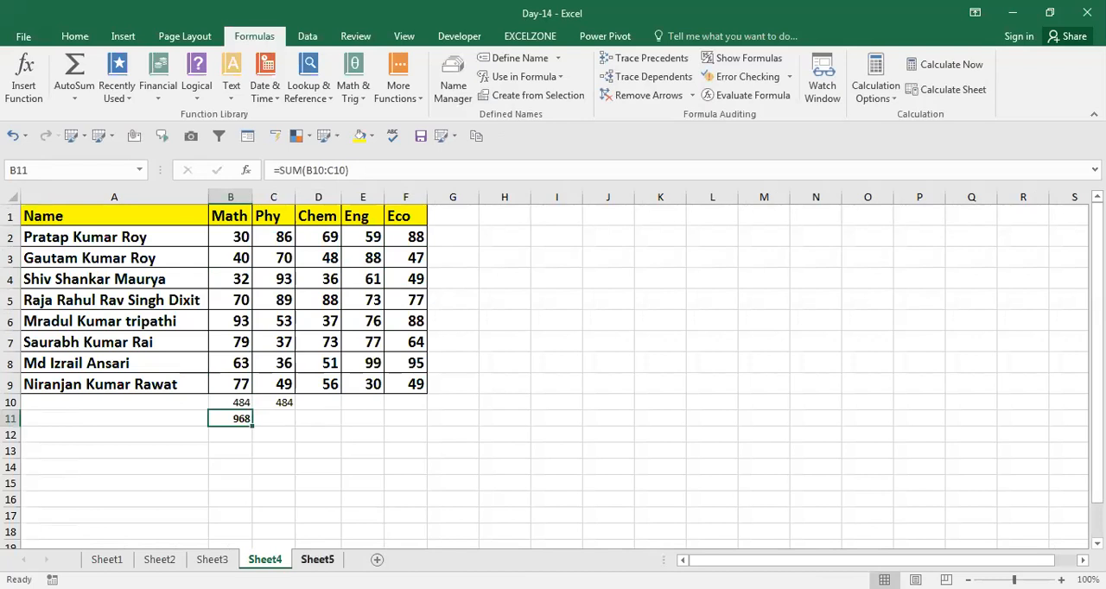
{"action": "left_click", "coordinate": [317, 560]}
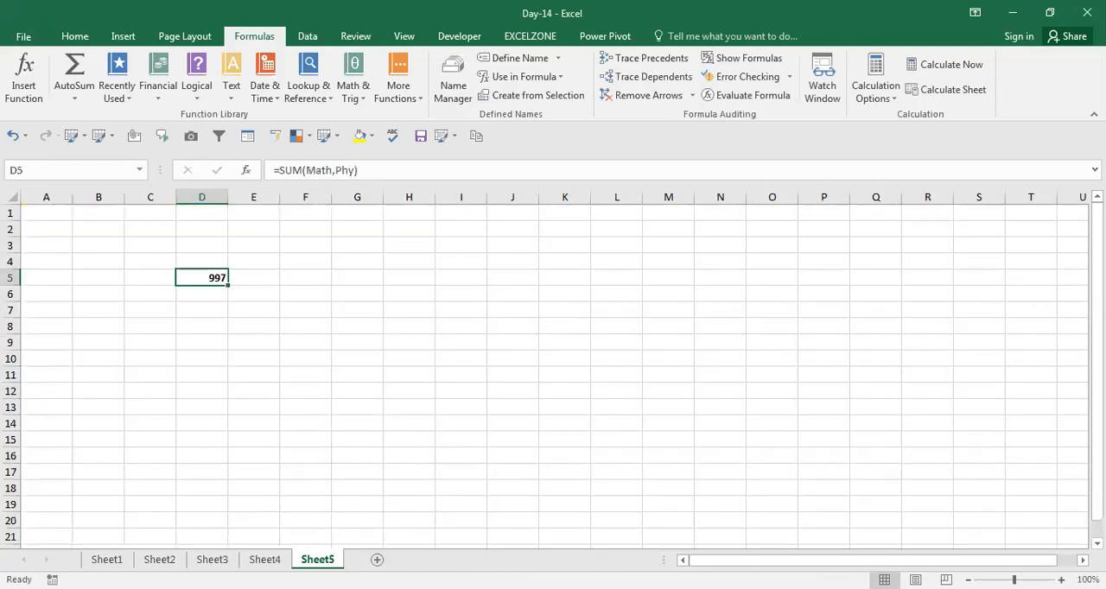
Add another new worksheet and try starting a formula in cell G9, leaving the cell empty
{"action": "left_click", "coordinate": [376, 559]}
{"action": "left_click", "coordinate": [379, 339]}
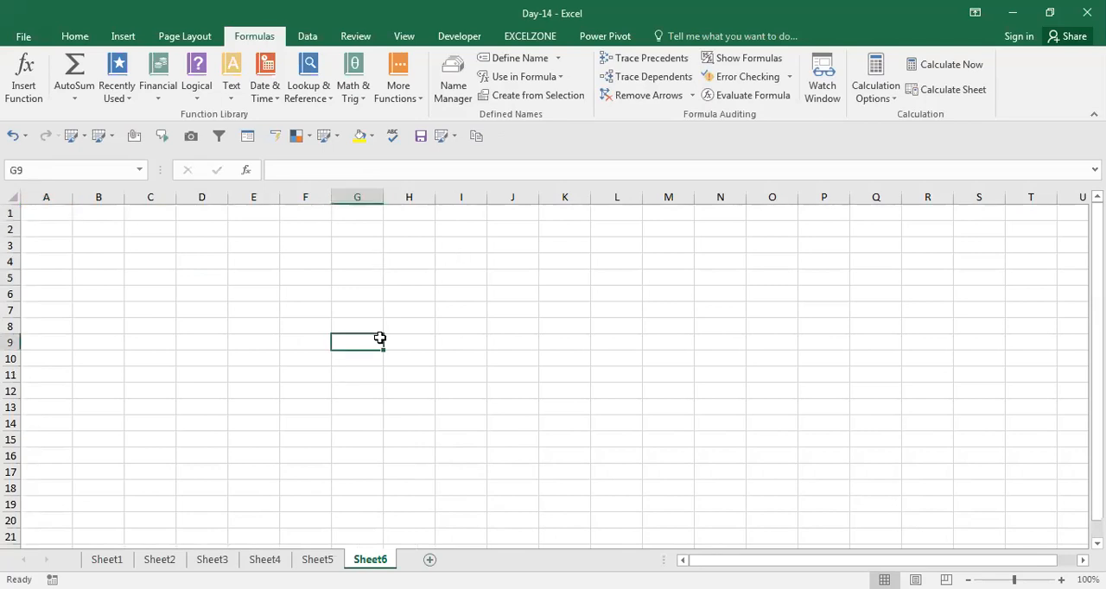
{"action": "type", "text": "=,aaa"}
{"action": "key", "text": "BackSpace"}
{"action": "key", "text": "BackSpace"}
{"action": "key", "text": "BackSpace"}
{"action": "key", "text": "BackSpace"}
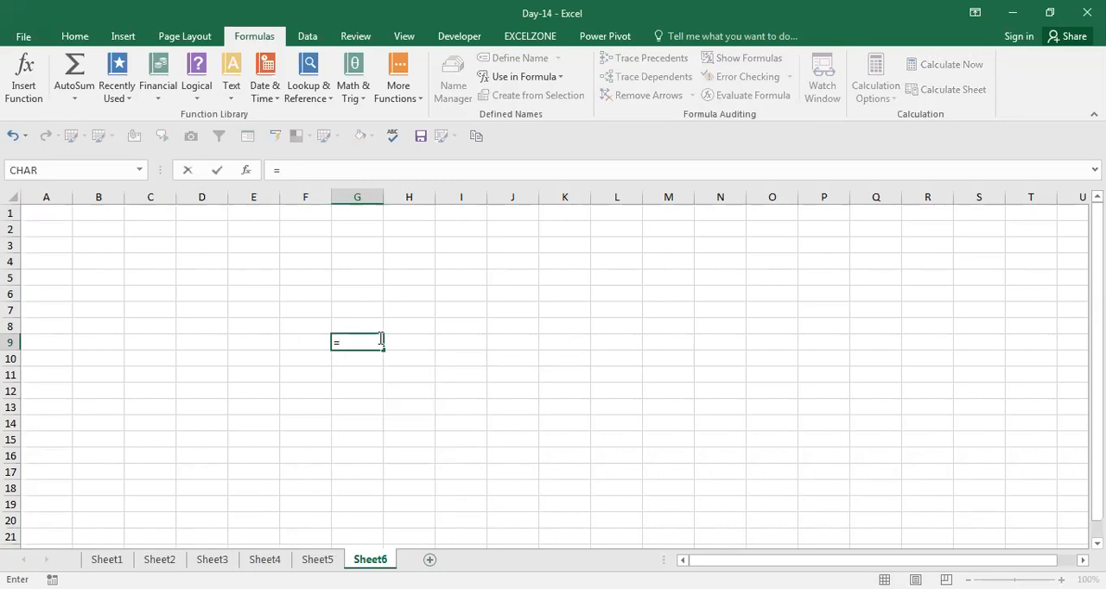
{"action": "type", "text": "mg"}
{"action": "key", "text": "Escape"}
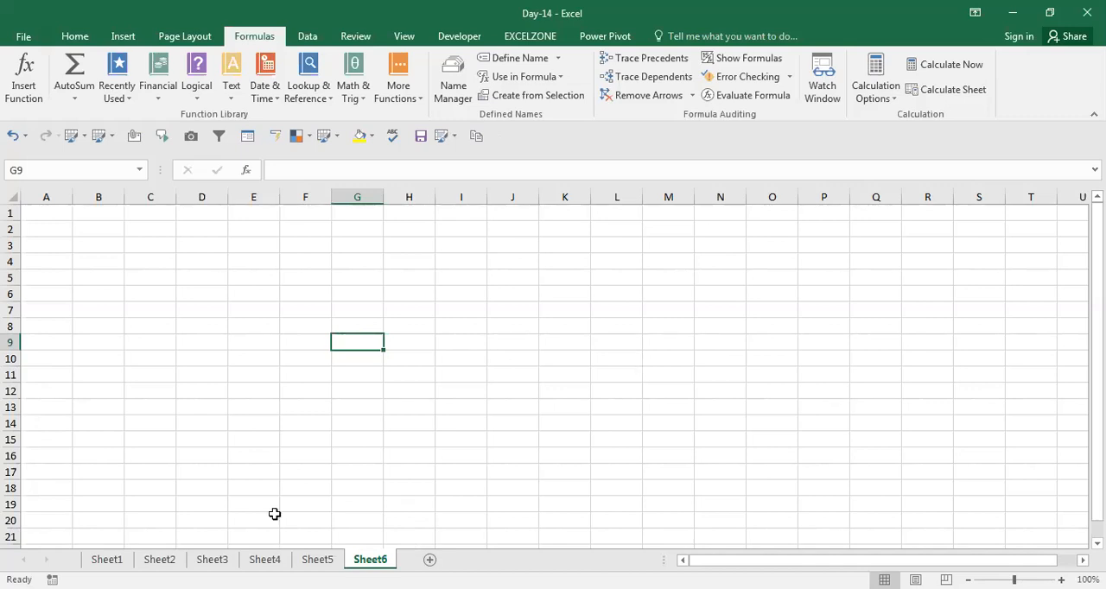
Return to Sheet4 and jump straight to cell A100 by entering its cell reference
{"action": "left_click", "coordinate": [265, 559]}
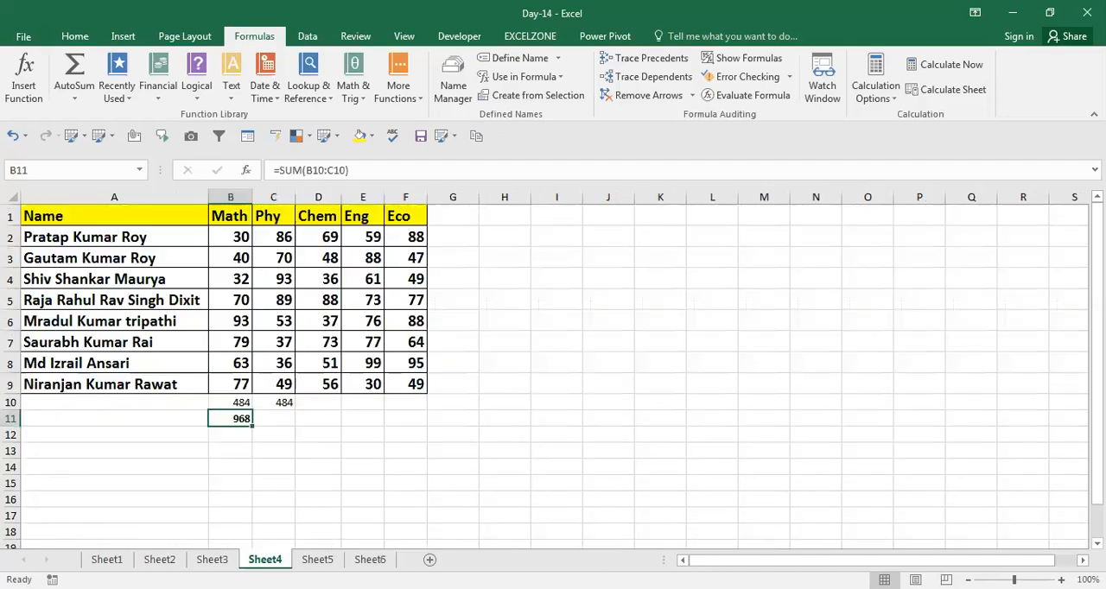
{"action": "left_click", "coordinate": [380, 436]}
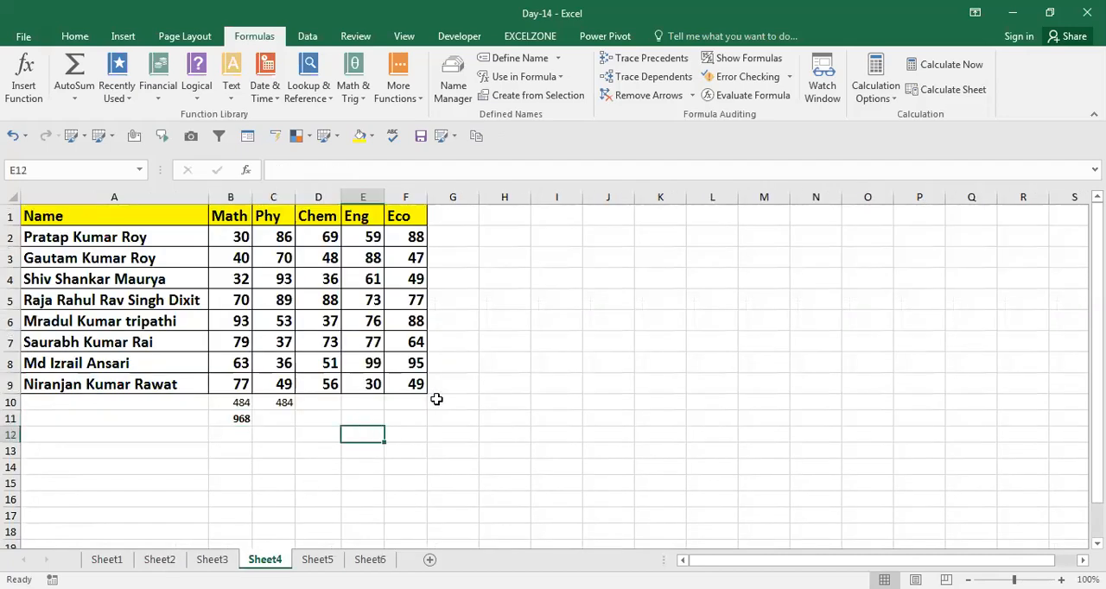
{"action": "left_click", "coordinate": [504, 378]}
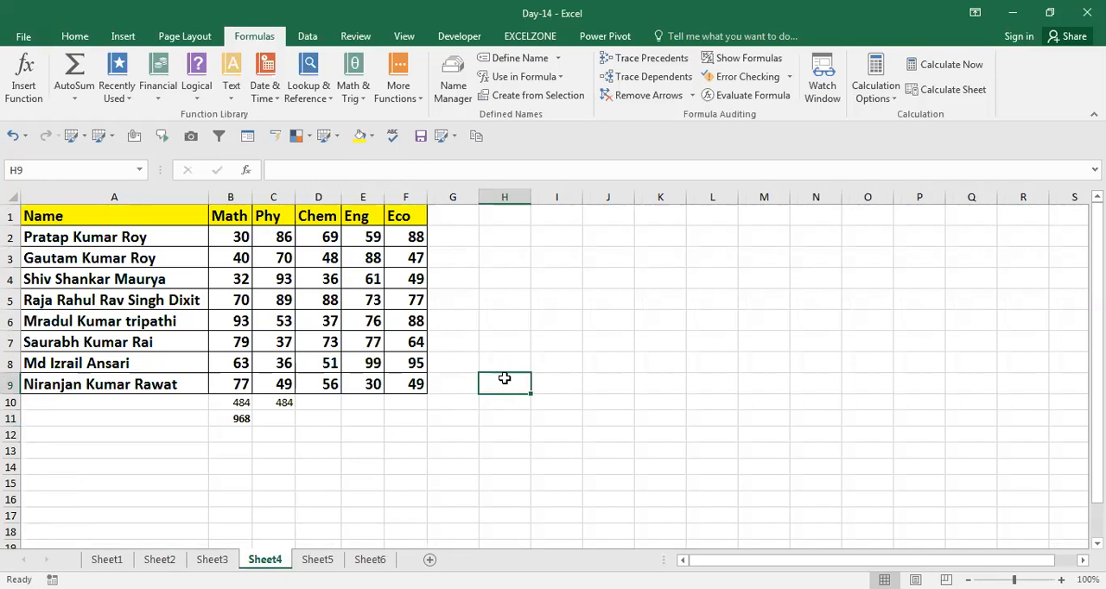
{"action": "key", "text": "Up"}
{"action": "key", "text": "Up"}
{"action": "key", "text": "Up"}
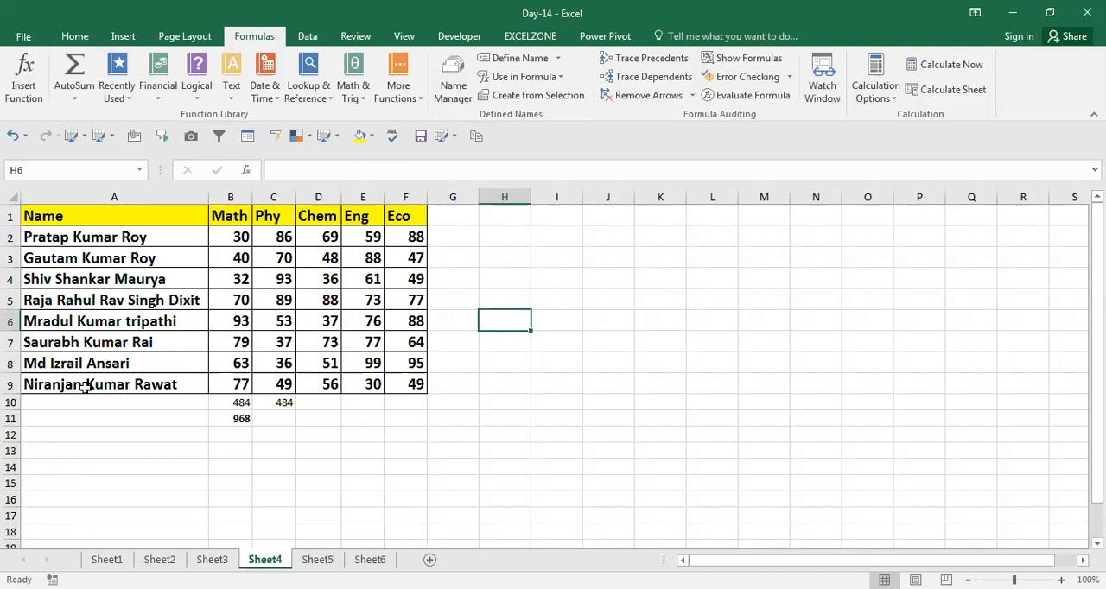
{"action": "left_click", "coordinate": [66, 170]}
{"action": "type", "text": "a100"}
{"action": "key", "text": "Return"}
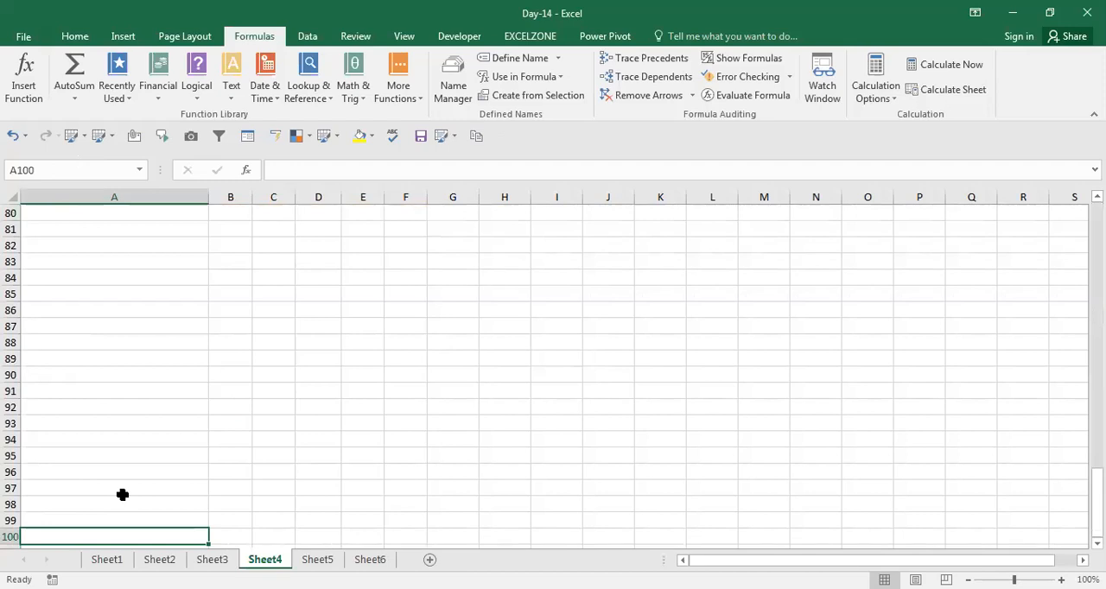
Return to the marks table on Sheet4 and name the Chem marks in D2:D9 as Chem
{"action": "key", "text": "ctrl+Home"}
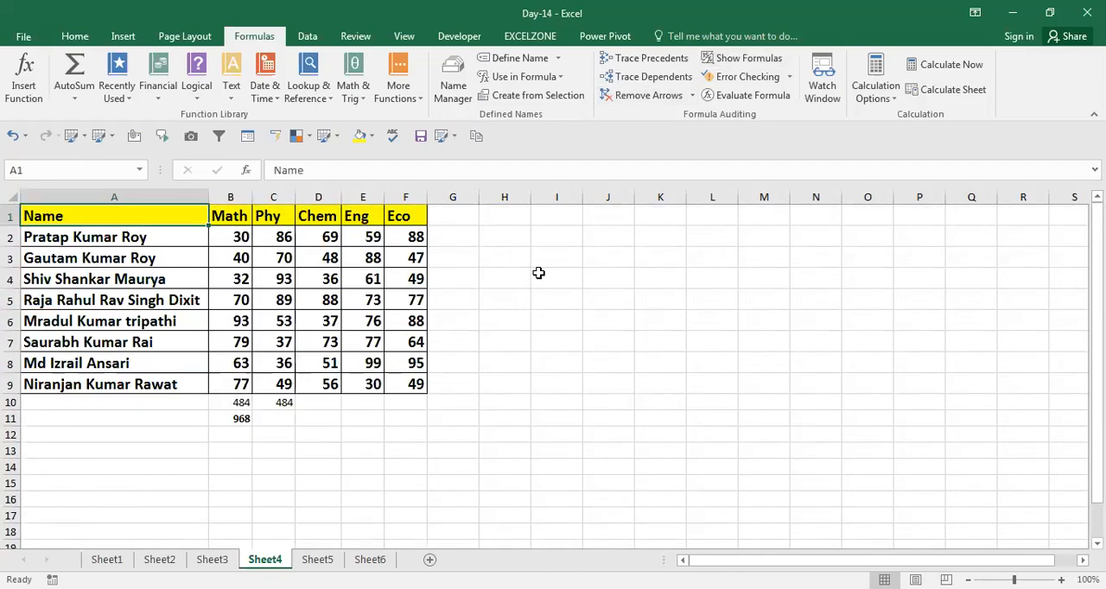
{"action": "key", "text": "Right"}
{"action": "key", "text": "Right"}
{"action": "key", "text": "Right"}
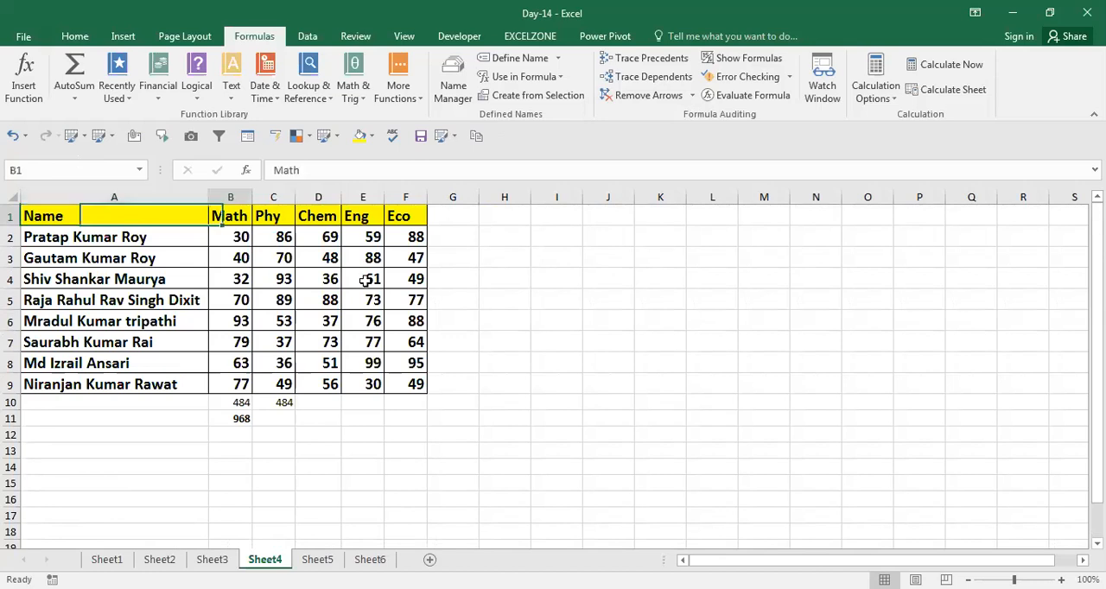
{"action": "key", "text": "Down"}
{"action": "key", "text": "ctrl+shift+Down"}
{"action": "left_click", "coordinate": [364, 281]}
{"action": "key", "text": "ctrl+Up"}
{"action": "key", "text": "Left"}
{"action": "key", "text": "Down"}
{"action": "key", "text": "ctrl+shift+Down"}
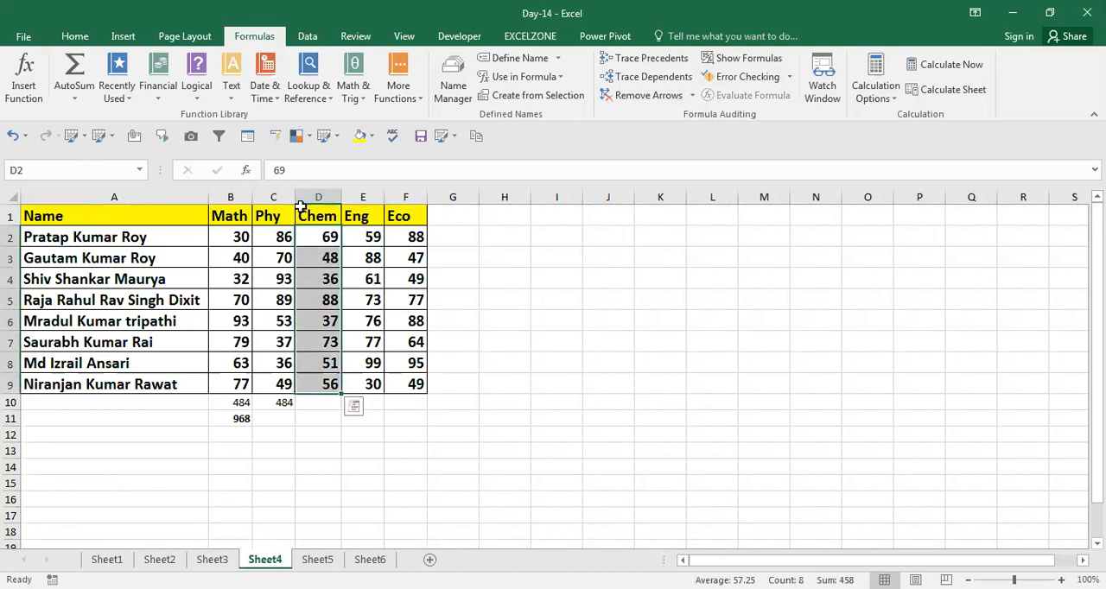
{"action": "left_click", "coordinate": [90, 165]}
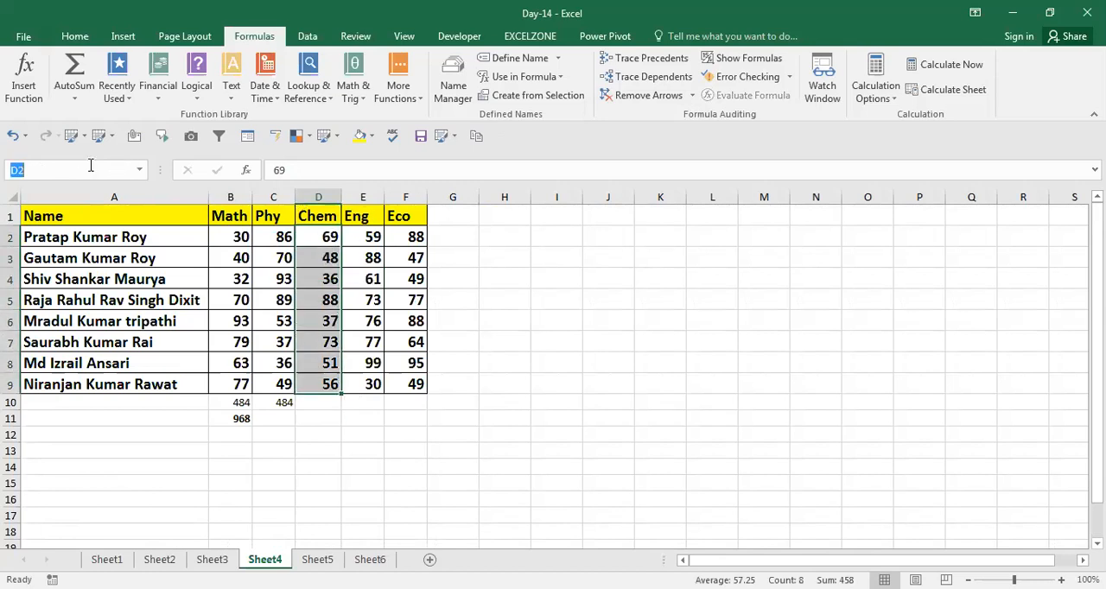
{"action": "type", "text": "Chem"}
{"action": "left_click", "coordinate": [494, 464]}
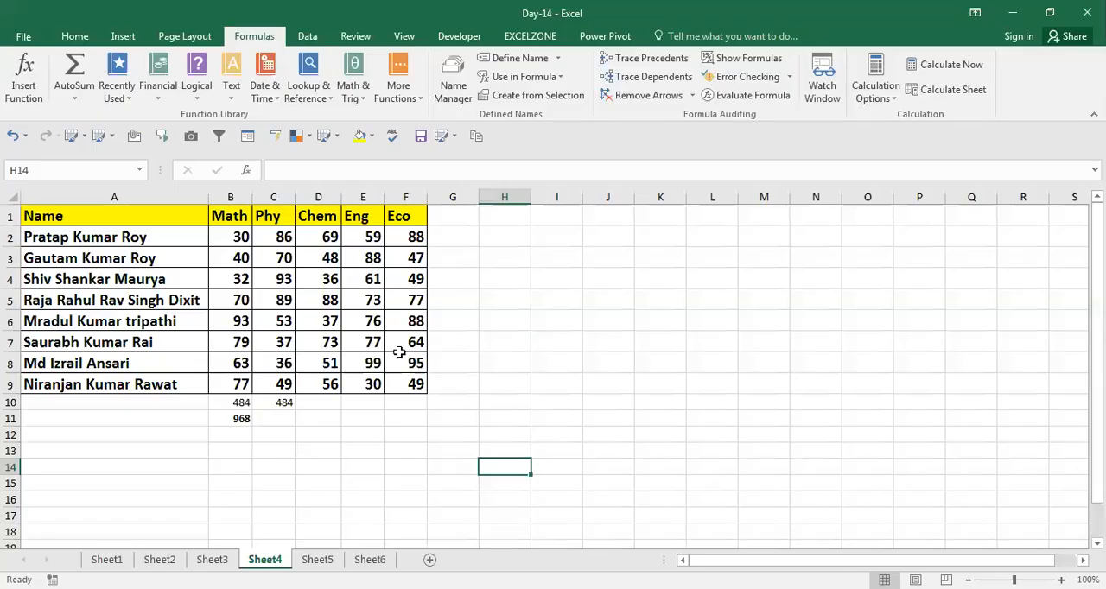
Review the workbook's defined names and the ranges they refer to in the Name Manager
{"action": "left_click", "coordinate": [274, 444]}
{"action": "left_click", "coordinate": [266, 434]}
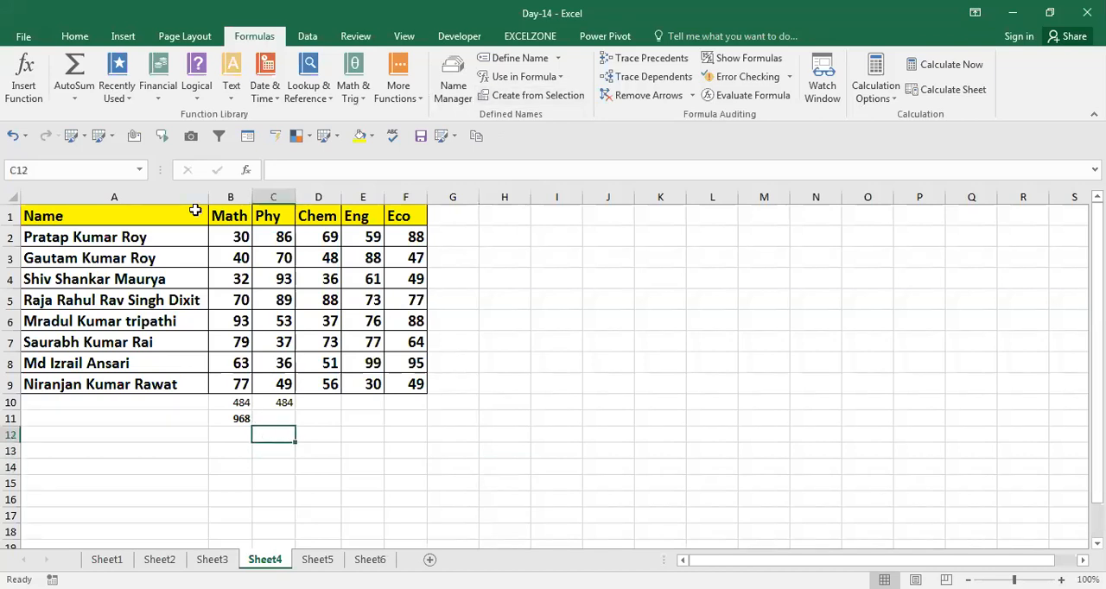
{"action": "left_click", "coordinate": [330, 274]}
{"action": "left_click", "coordinate": [453, 91]}
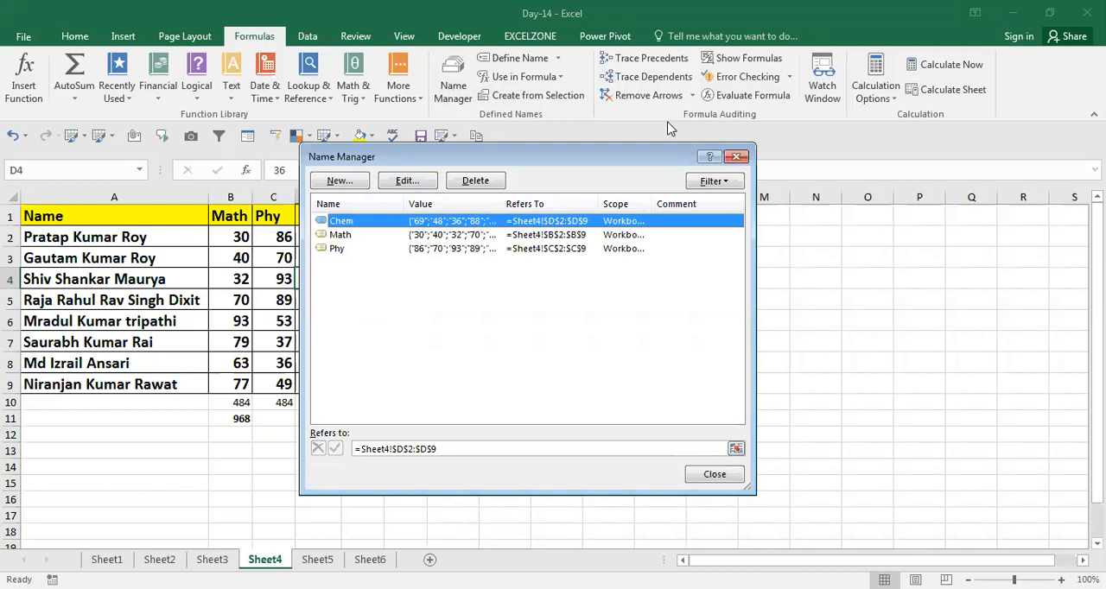
{"action": "key", "text": "Escape"}
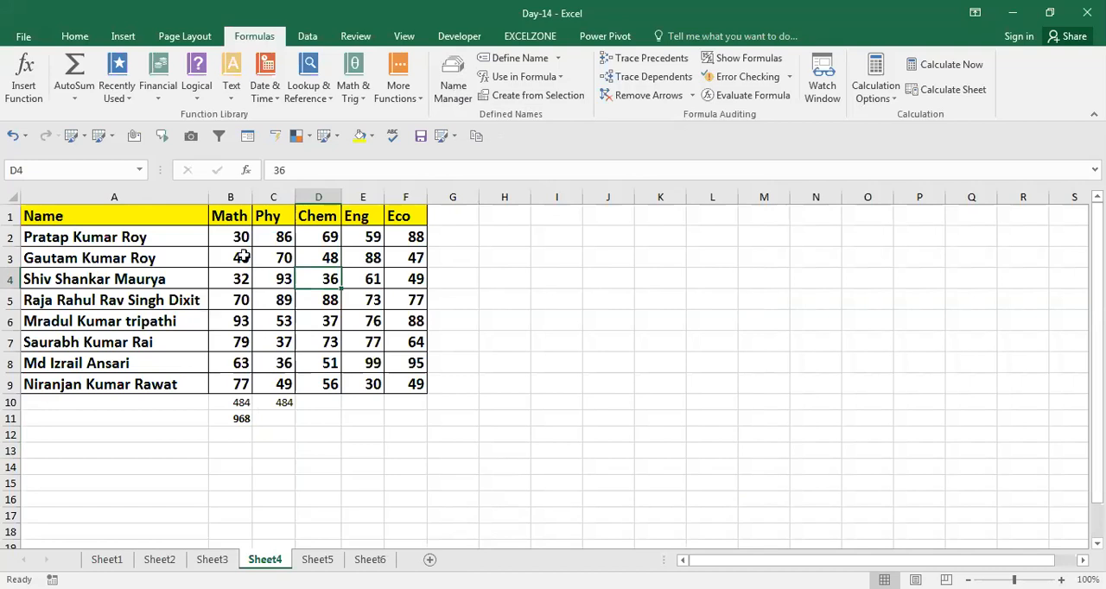
Look at the Define Name and Use in Formula options and try inserting the name Math as a formula in cell D4
{"action": "left_click", "coordinate": [556, 61]}
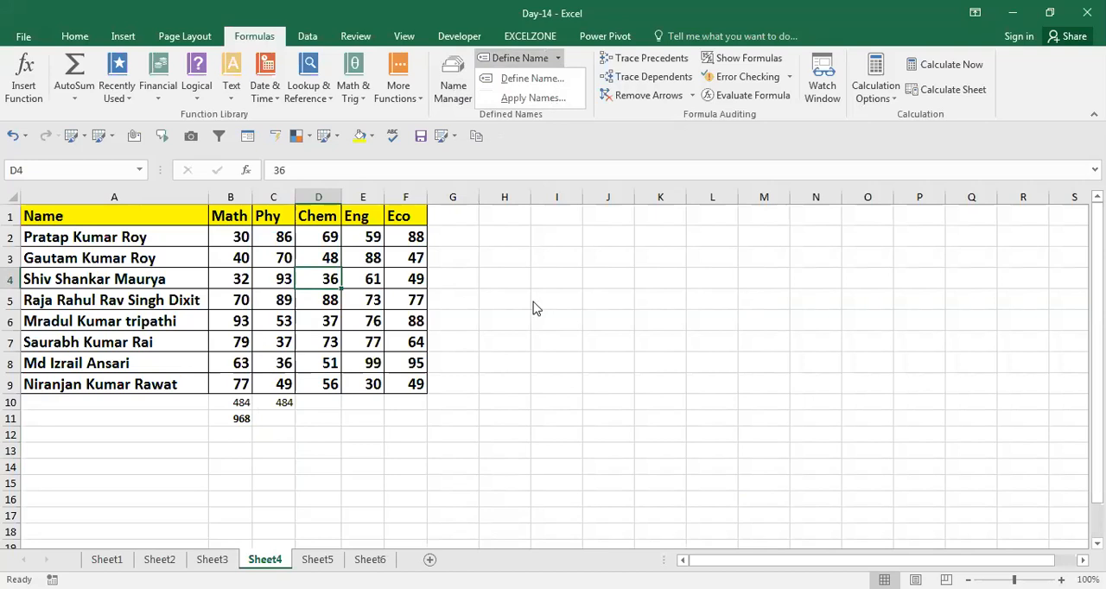
{"action": "left_click", "coordinate": [559, 59]}
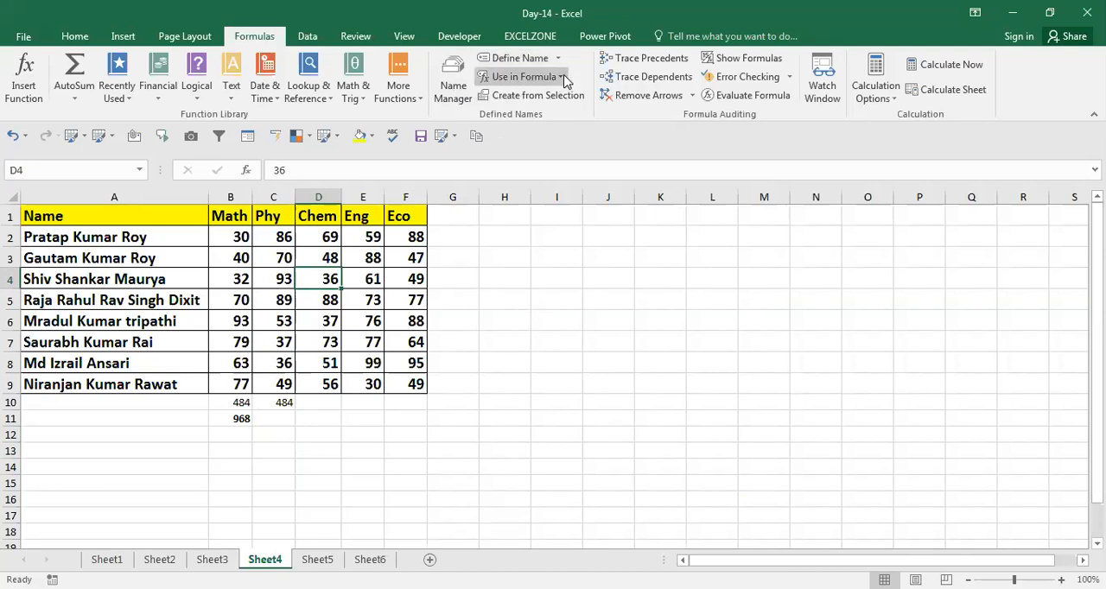
{"action": "left_click", "coordinate": [563, 78]}
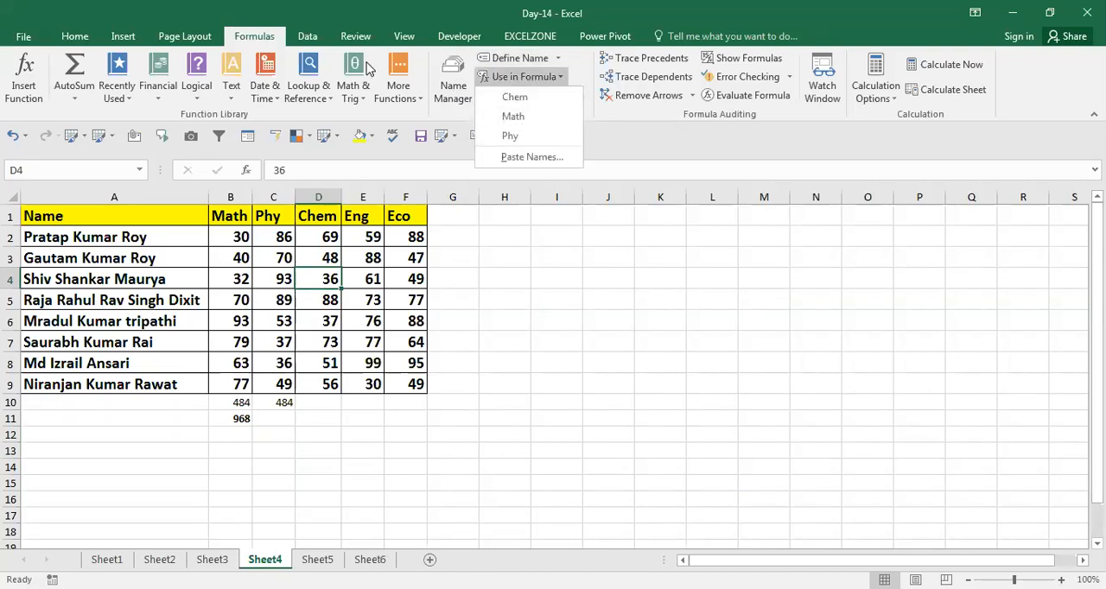
{"action": "left_click", "coordinate": [231, 102]}
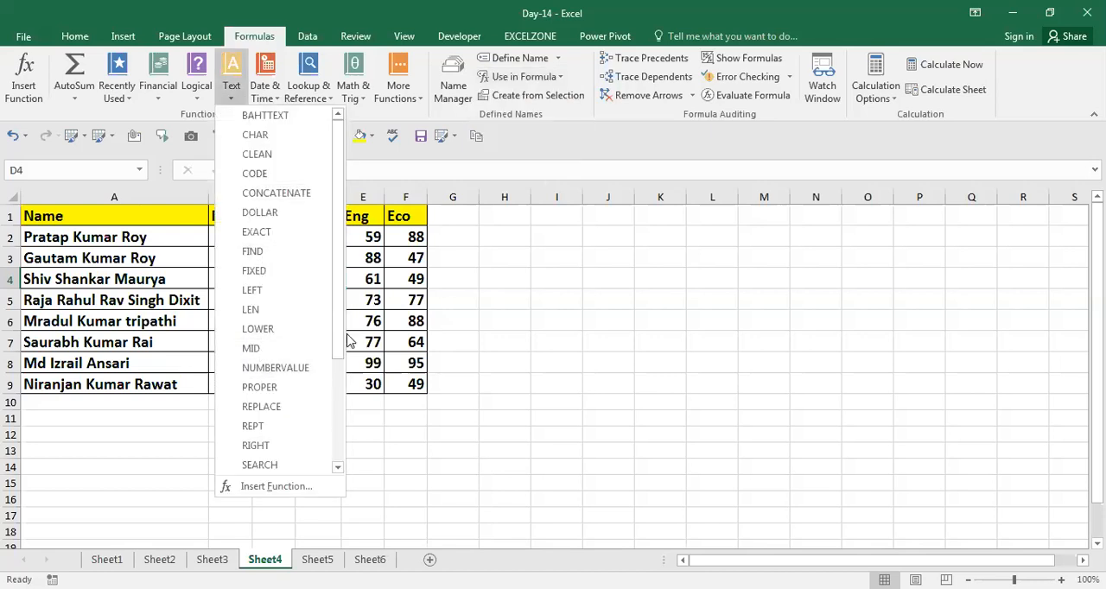
{"action": "left_click", "coordinate": [557, 77]}
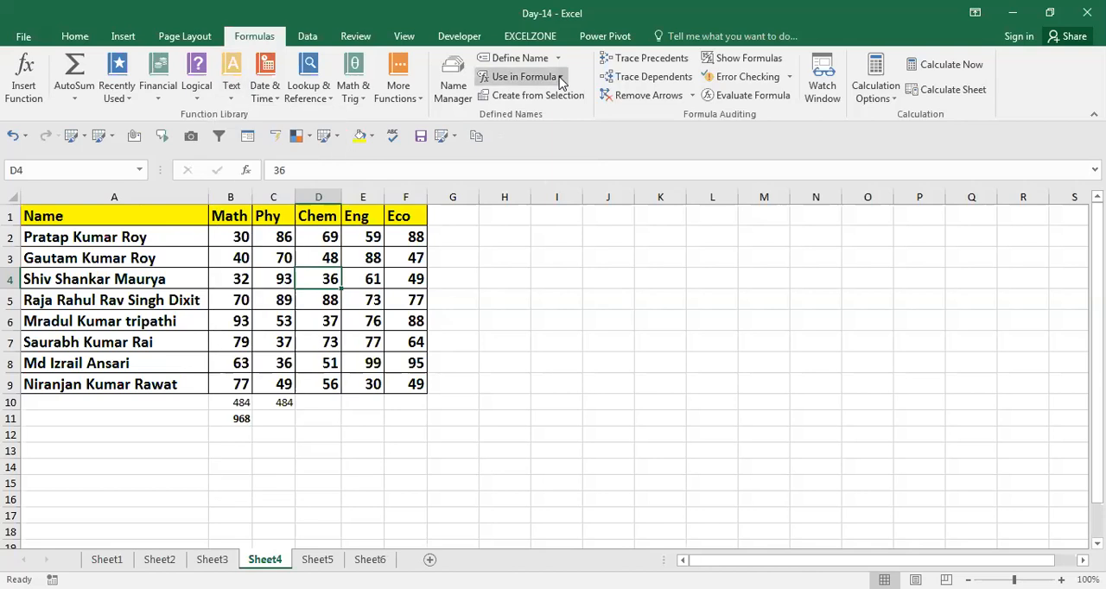
{"action": "left_click", "coordinate": [523, 76]}
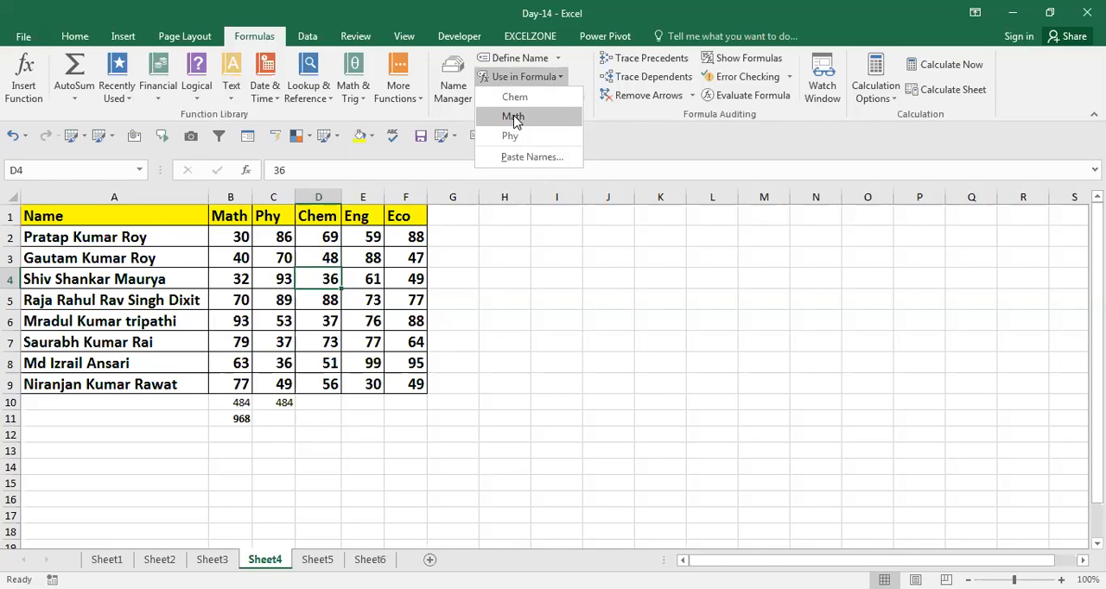
{"action": "left_click", "coordinate": [512, 117]}
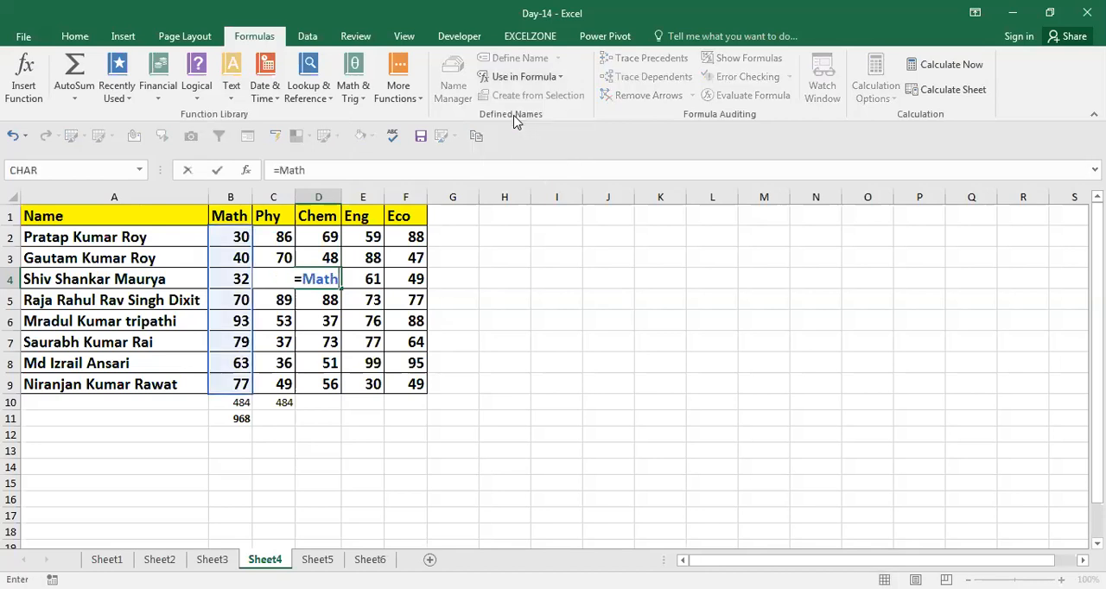
{"action": "key", "text": "Escape"}
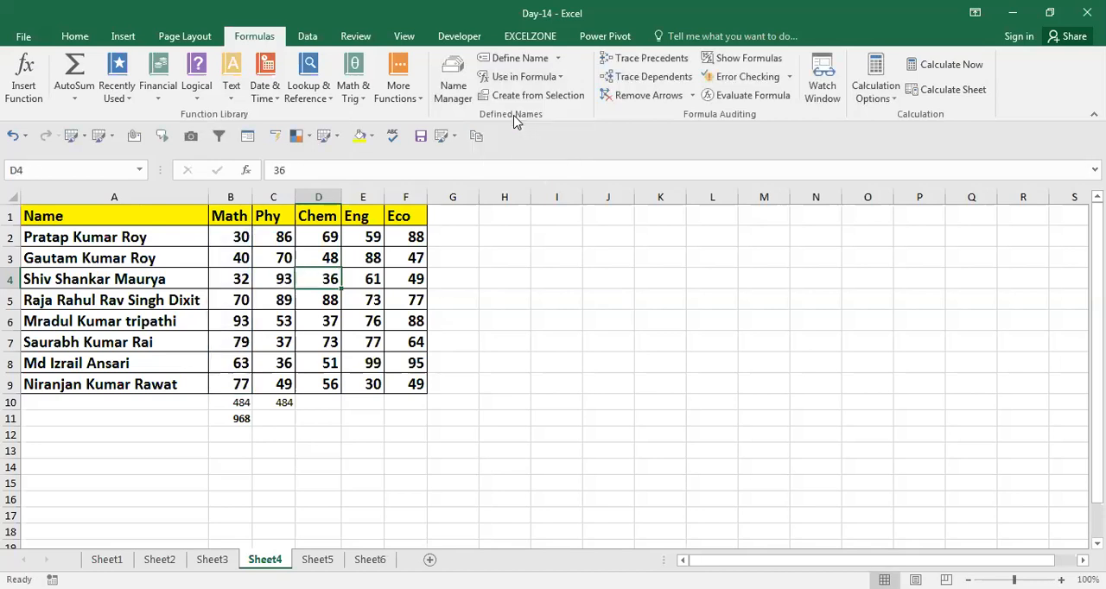
Look at the New Name and Create Names from Selection dialogs without creating any name
{"action": "left_click", "coordinate": [670, 404]}
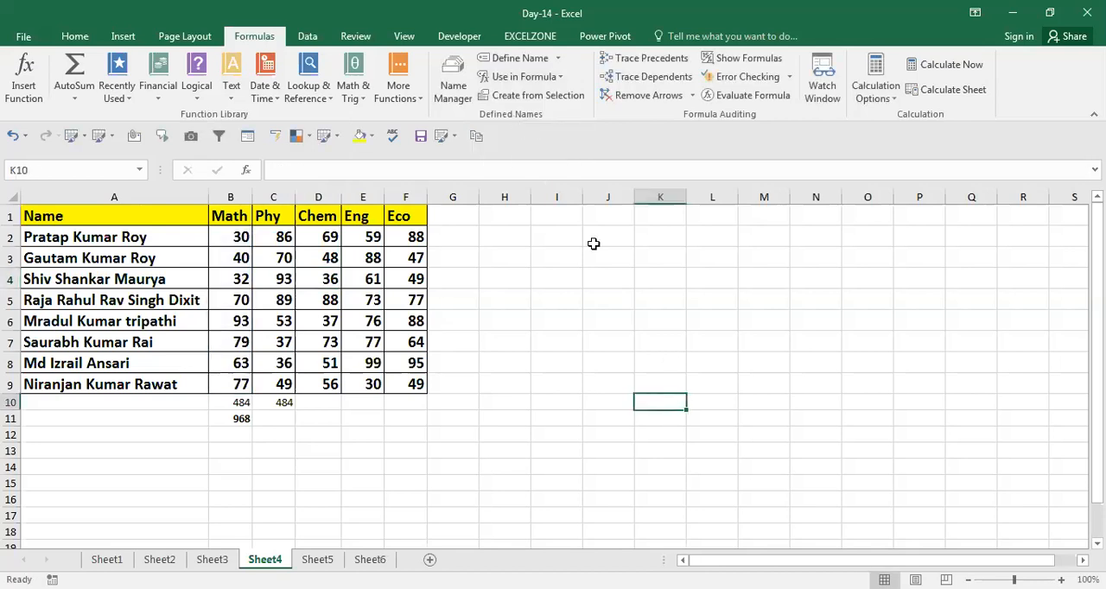
{"action": "left_click", "coordinate": [558, 58]}
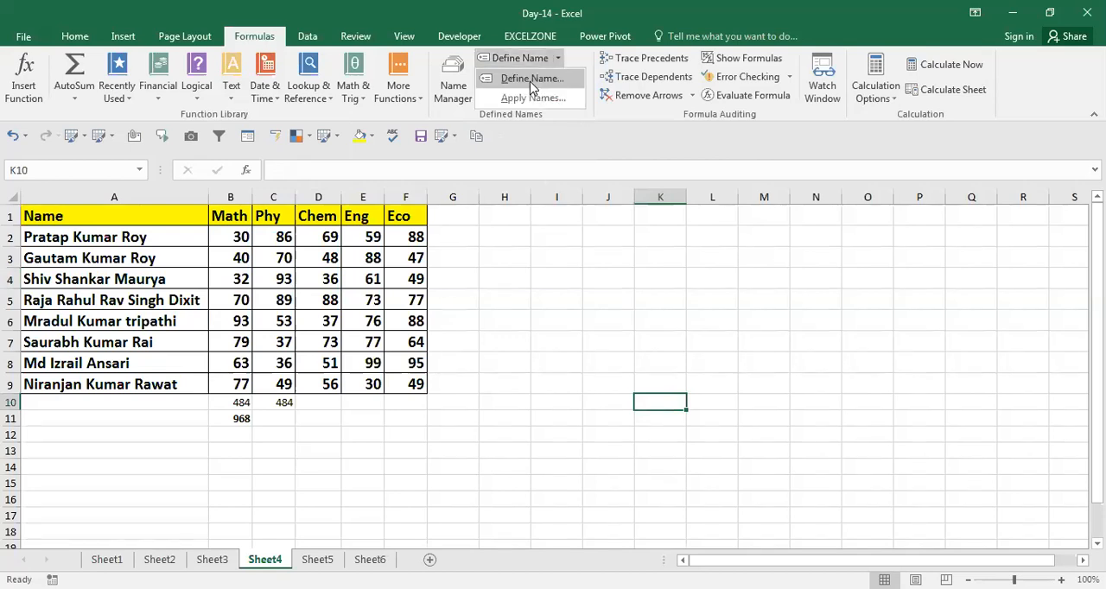
{"action": "left_click", "coordinate": [533, 79]}
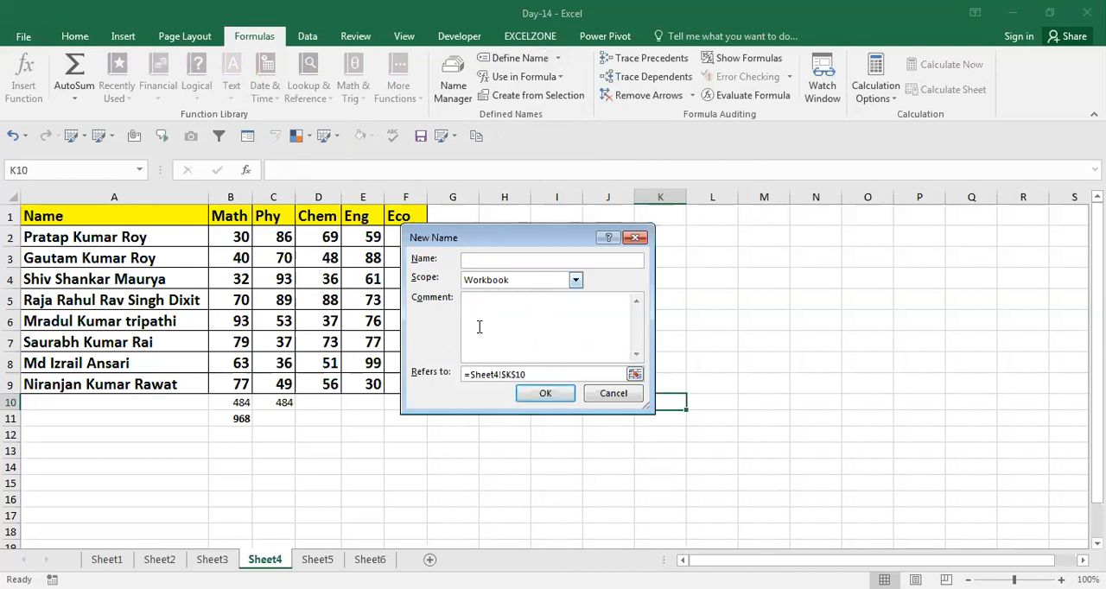
{"action": "left_click", "coordinate": [619, 396]}
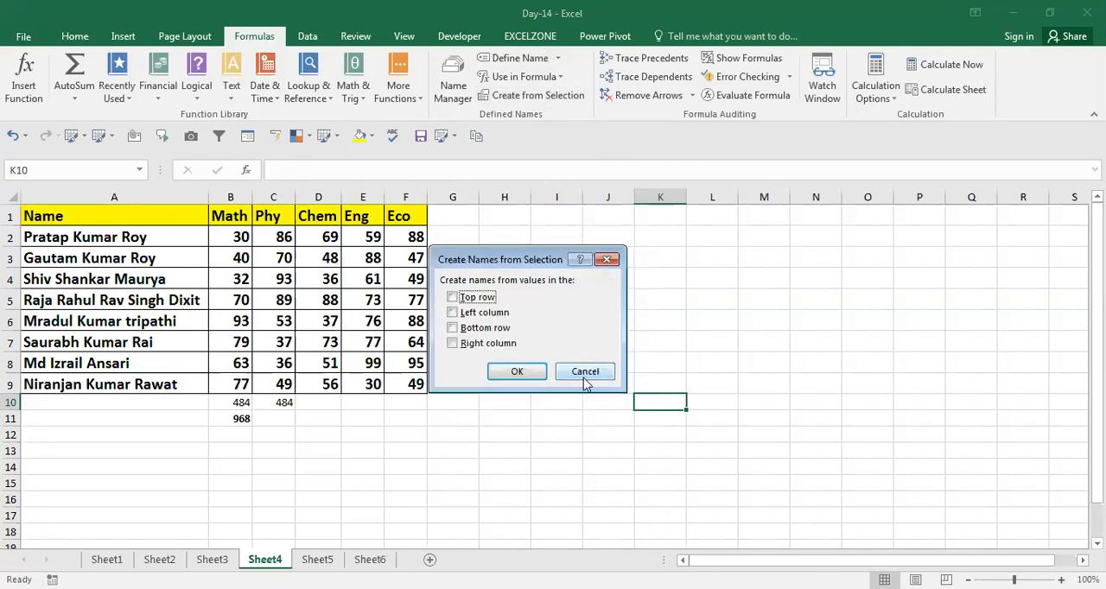
{"action": "left_click", "coordinate": [593, 380]}
{"action": "left_click", "coordinate": [318, 321]}
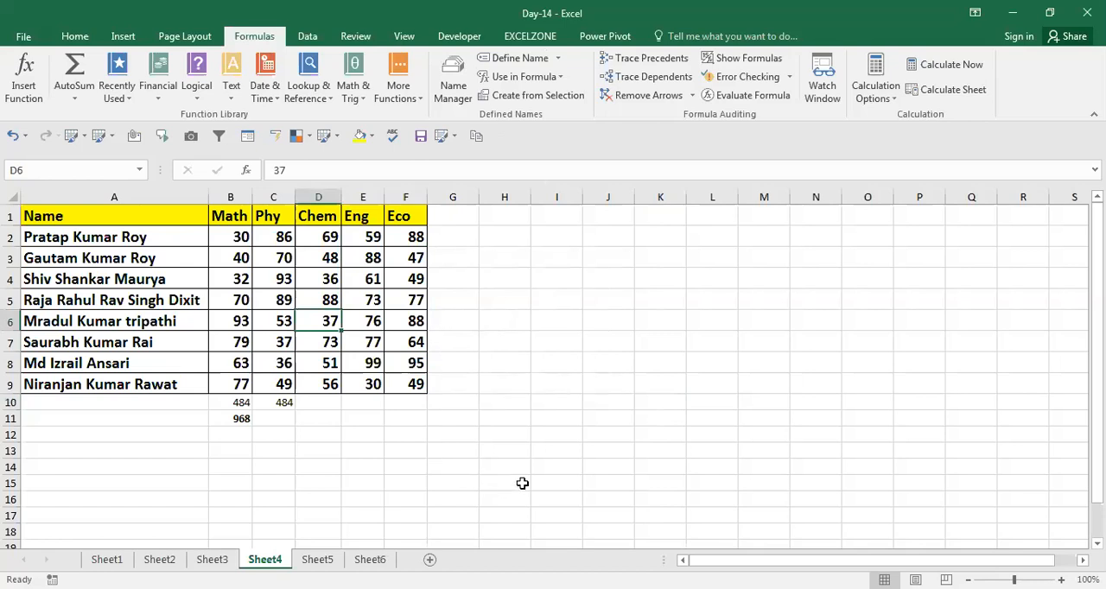
Check the Show Formulas topic in A3 of the topic list on Sheet1 and switch to the blank Sheet6
{"action": "left_click", "coordinate": [121, 561]}
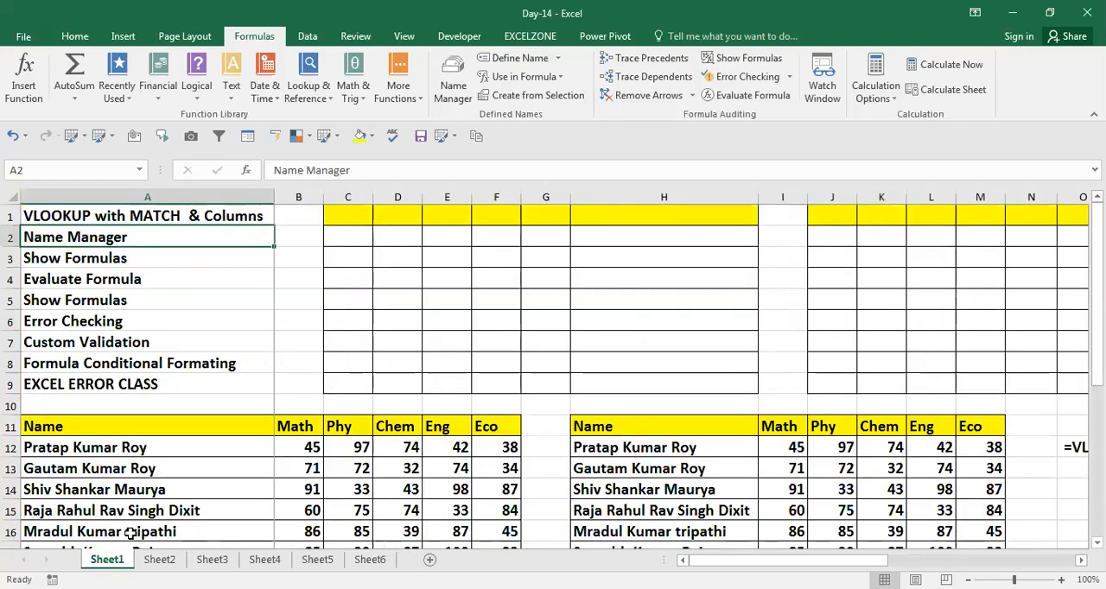
{"action": "key", "text": "Down"}
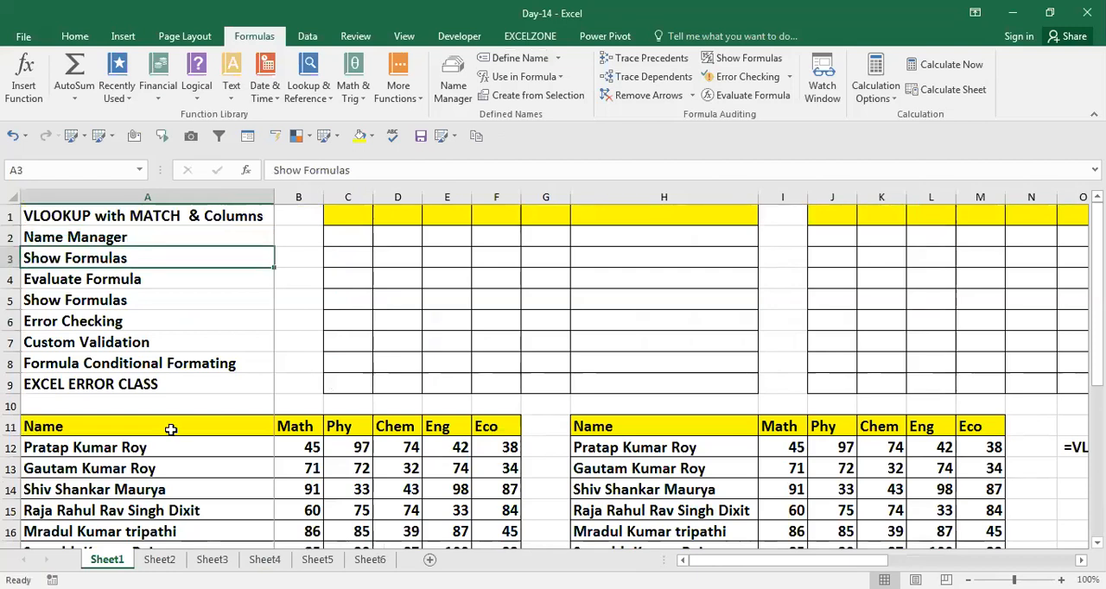
{"action": "key", "text": "ctrl+b"}
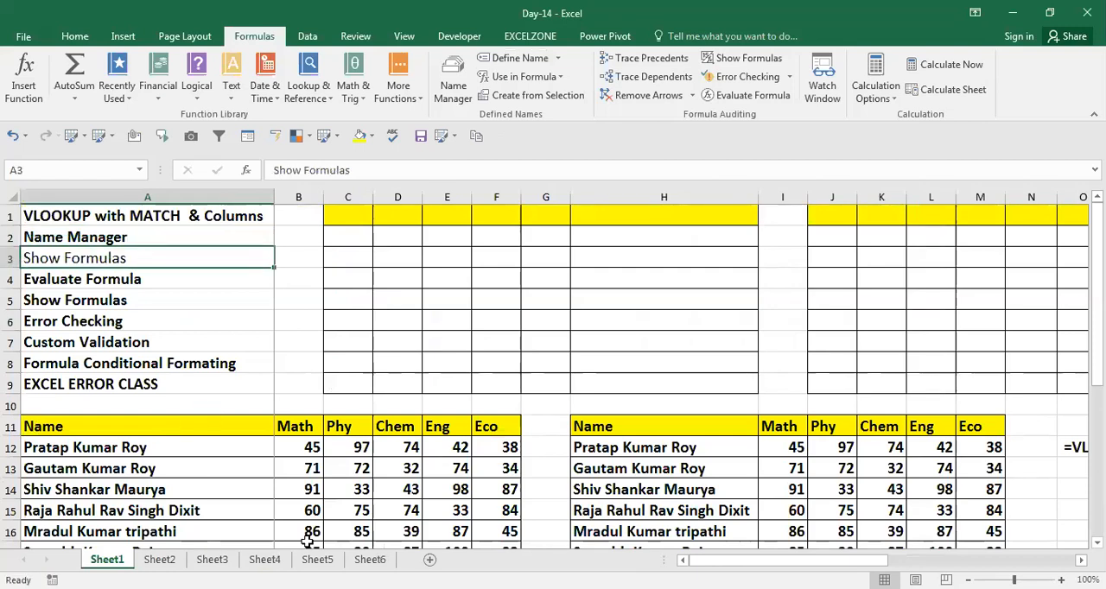
{"action": "key", "text": "ctrl+b"}
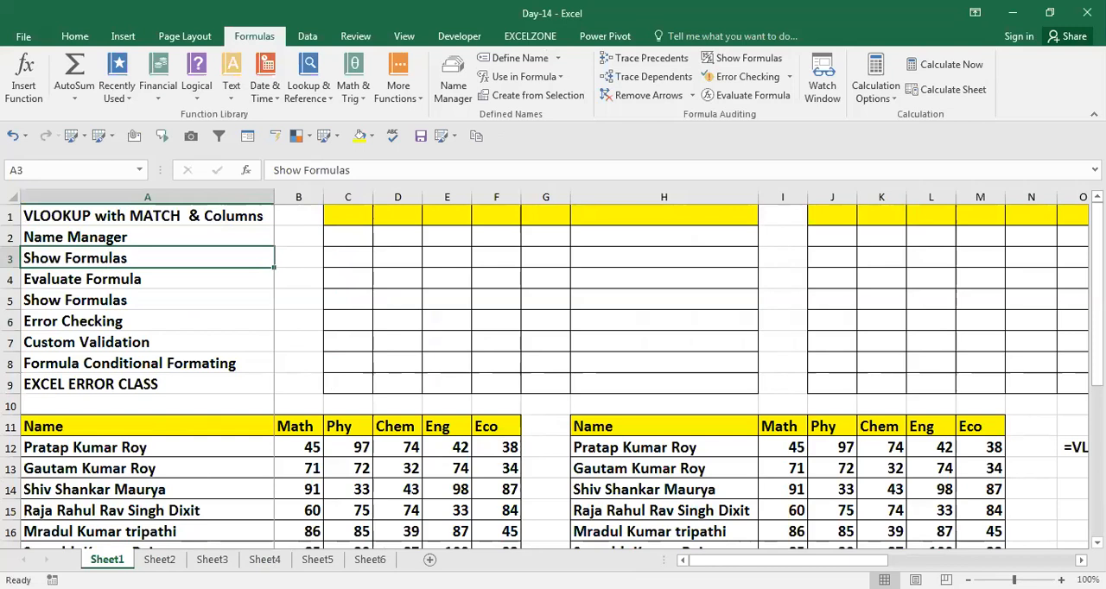
{"action": "left_click", "coordinate": [370, 559]}
{"action": "left_click", "coordinate": [456, 348]}
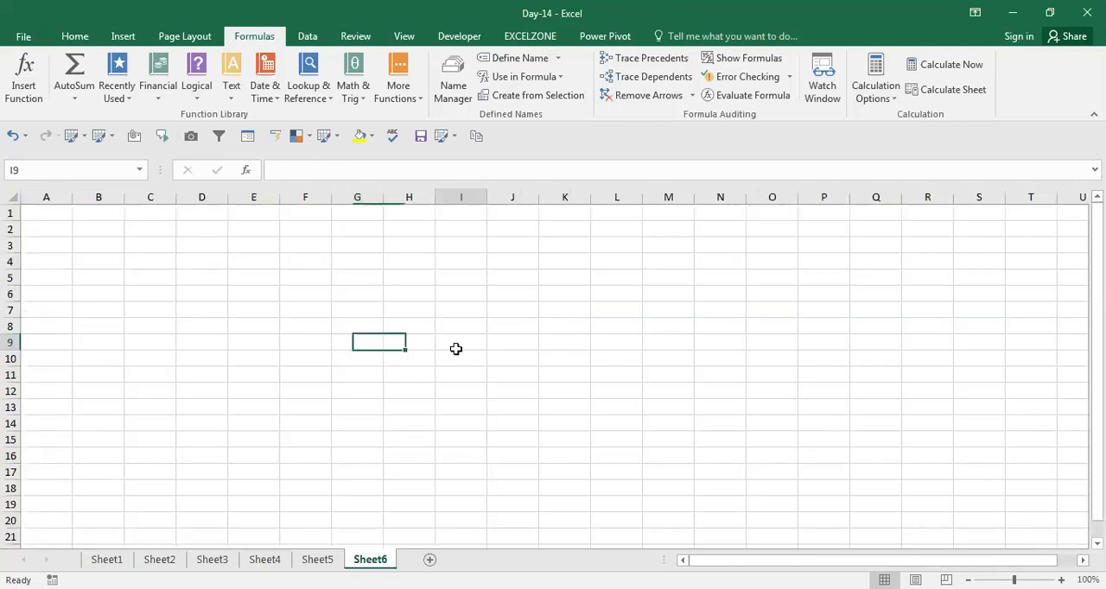
{"action": "left_click", "coordinate": [346, 325]}
{"action": "key", "text": "Up"}
{"action": "key", "text": "Up"}
{"action": "key", "text": "Up"}
{"action": "key", "text": "Up"}
{"action": "key", "text": "Up"}
{"action": "key", "text": "Up"}
{"action": "key", "text": "Up"}
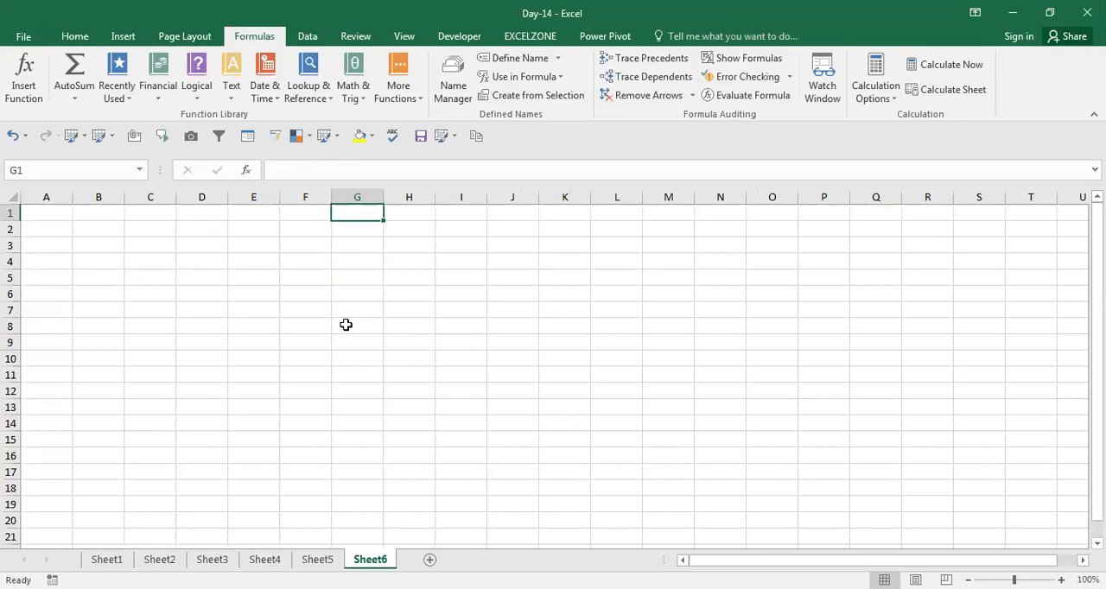
{"action": "key", "text": "Left"}
{"action": "key", "text": "Left"}
{"action": "key", "text": "Left"}
{"action": "key", "text": "Left"}
{"action": "key", "text": "Left"}
{"action": "key", "text": "Down"}
{"action": "key", "text": "Up"}
{"action": "key", "text": "Right"}
{"action": "key", "text": "Right"}
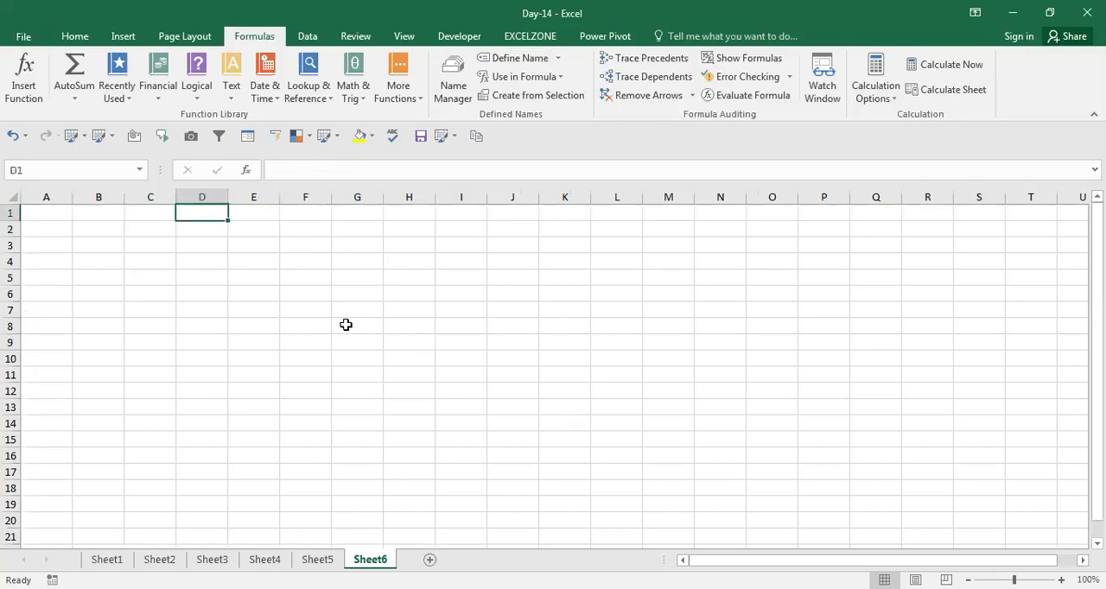
{"action": "key", "text": "Left"}
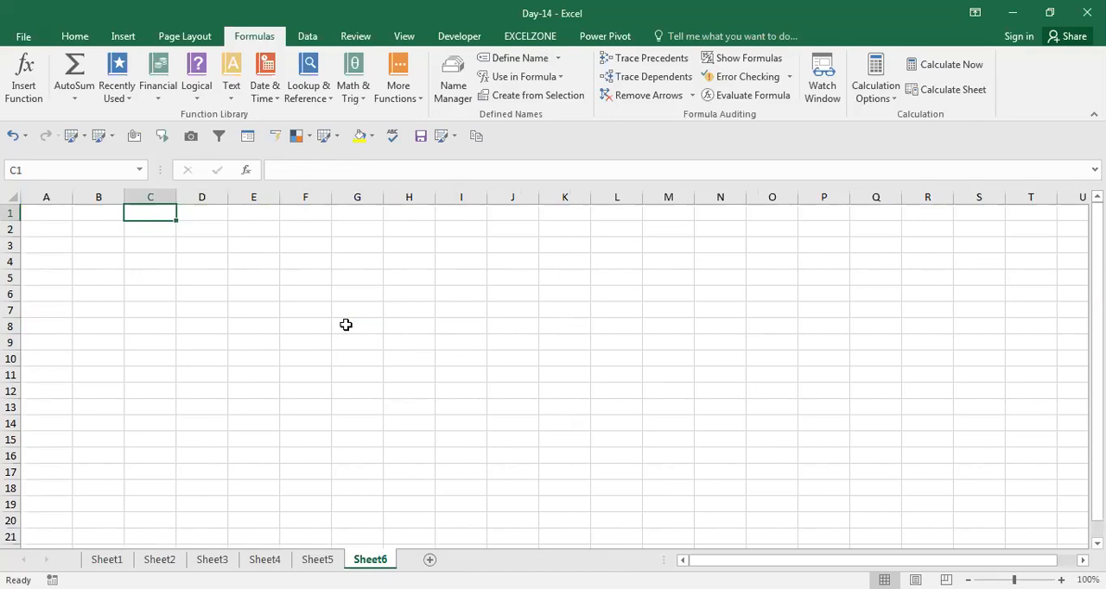
{"action": "key", "text": "Left"}
{"action": "key", "text": "Left"}
{"action": "key", "text": "Right"}
{"action": "key", "text": "Right"}
{"action": "key", "text": "Right"}
{"action": "key", "text": "Left"}
{"action": "key", "text": "Down"}
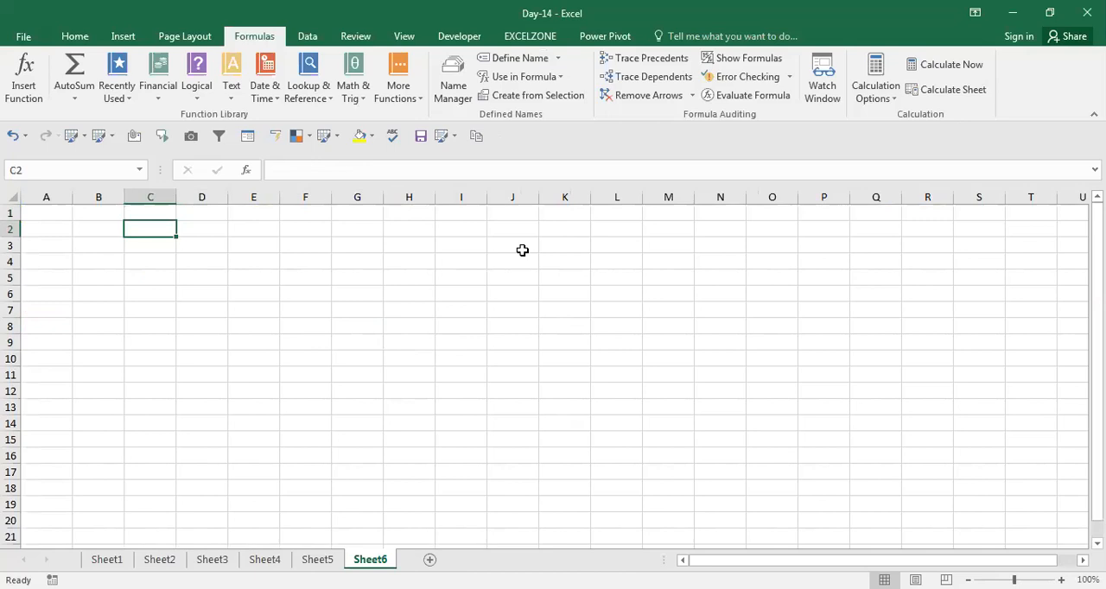
Turn on Show Formulas for Sheet6 and enter =RANDBETWEEN(30,100) in cell D7
{"action": "left_click", "coordinate": [747, 69]}
{"action": "left_click", "coordinate": [377, 313]}
{"action": "type", "text": "="}
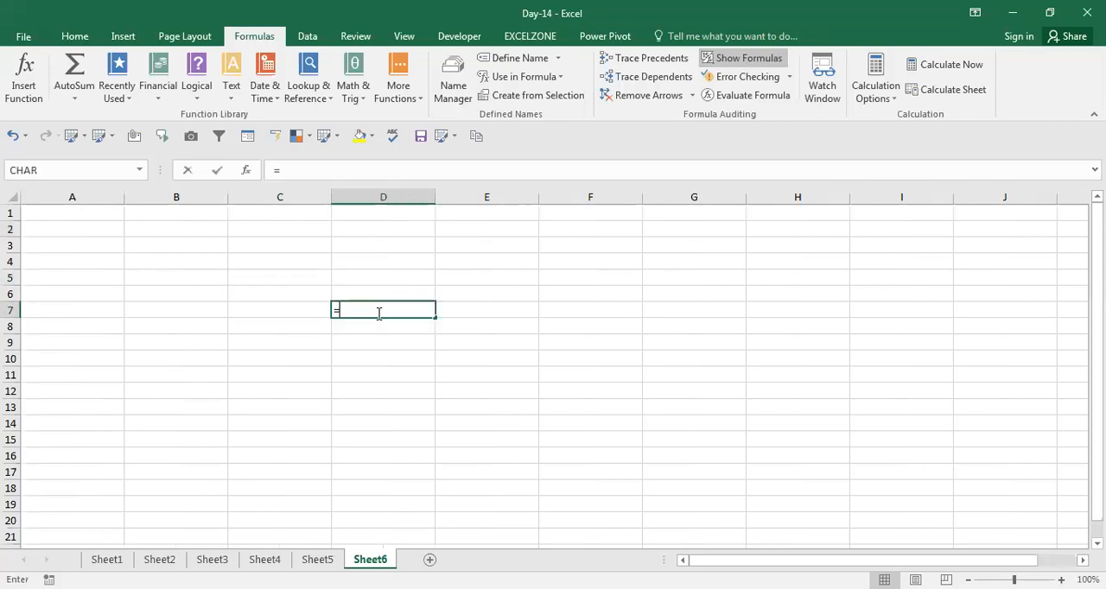
{"action": "key", "text": "BackSpace"}
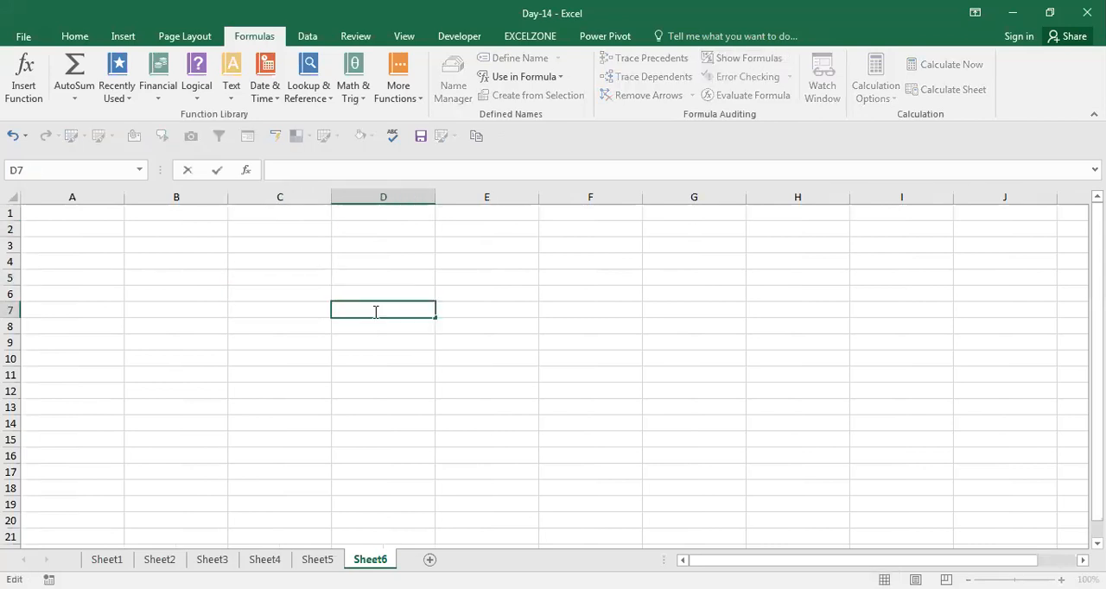
{"action": "type", "text": "="}
{"action": "type", "text": "RANDBETWEEN(30,100)"}
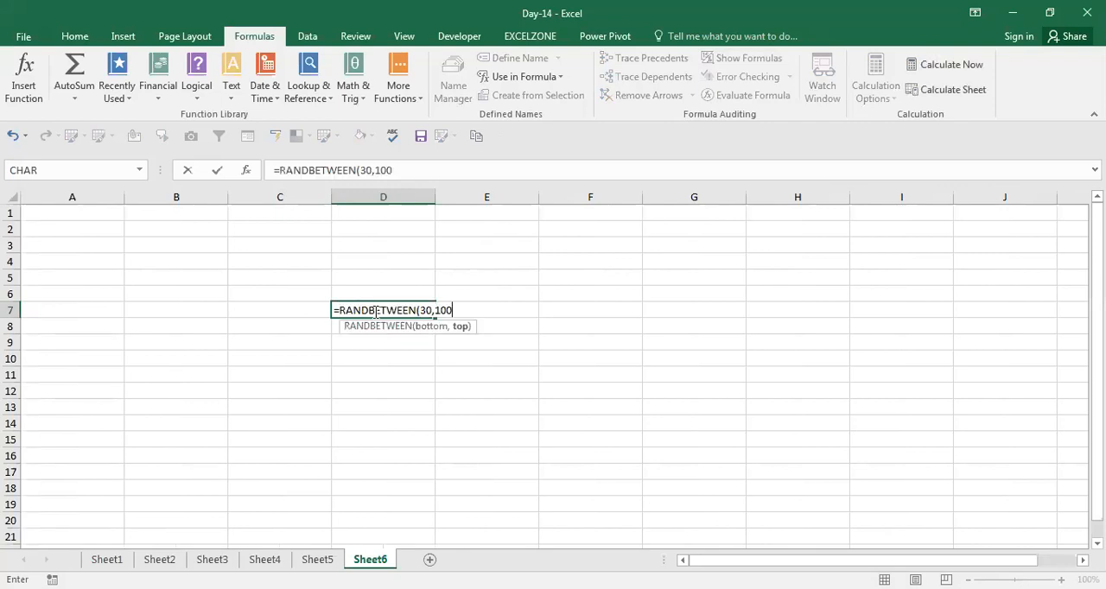
{"action": "key", "text": "Return"}
Fill the RANDBETWEEN formula from D7 down through D11
{"action": "key", "text": "Up"}
{"action": "key", "text": "shift+Down"}
{"action": "key", "text": "shift+Down"}
{"action": "key", "text": "shift+Down"}
{"action": "key", "text": "shift+Down"}
{"action": "key", "text": "ctrl+d"}
{"action": "key", "text": "Down"}
{"action": "key", "text": "Down"}
{"action": "key", "text": "Down"}
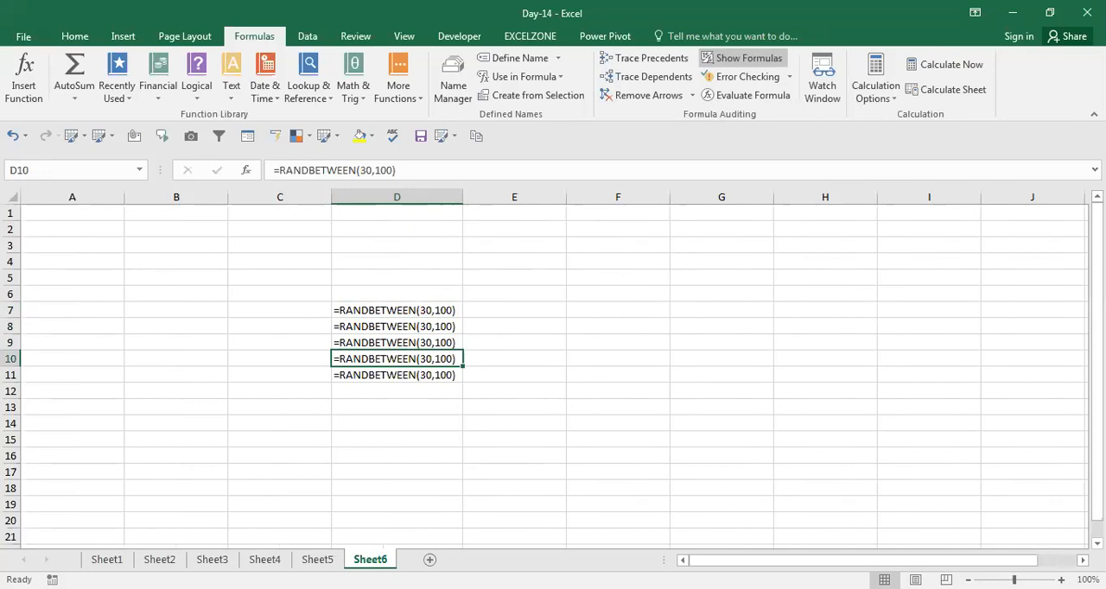
Insert a new worksheet after Sheet6 and turn on Show Formulas for it
{"action": "left_click", "coordinate": [428, 561]}
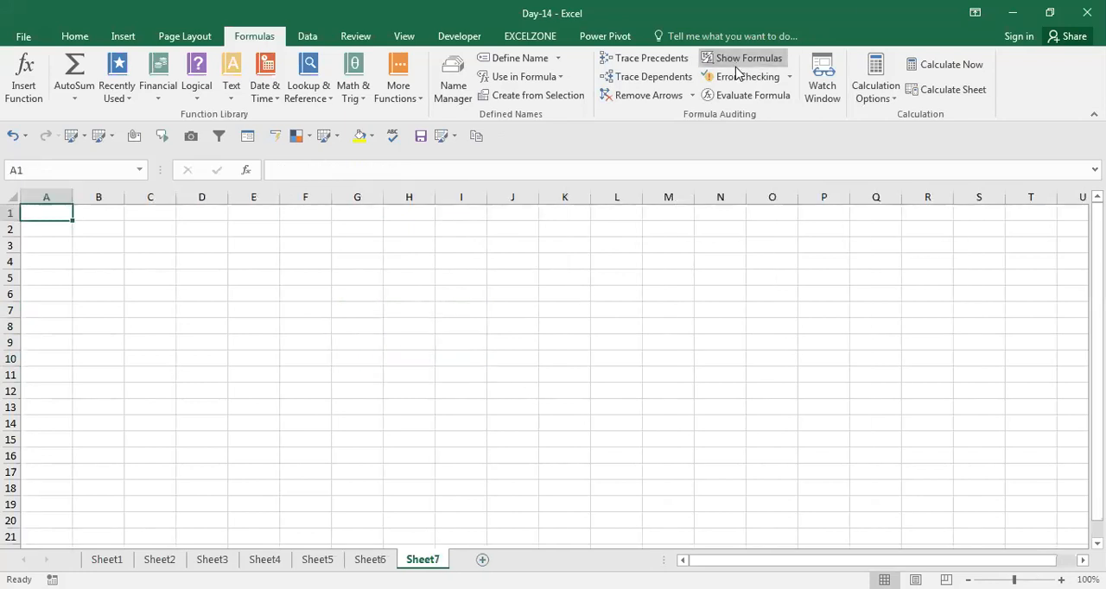
{"action": "left_click", "coordinate": [76, 37]}
{"action": "left_click", "coordinate": [321, 278]}
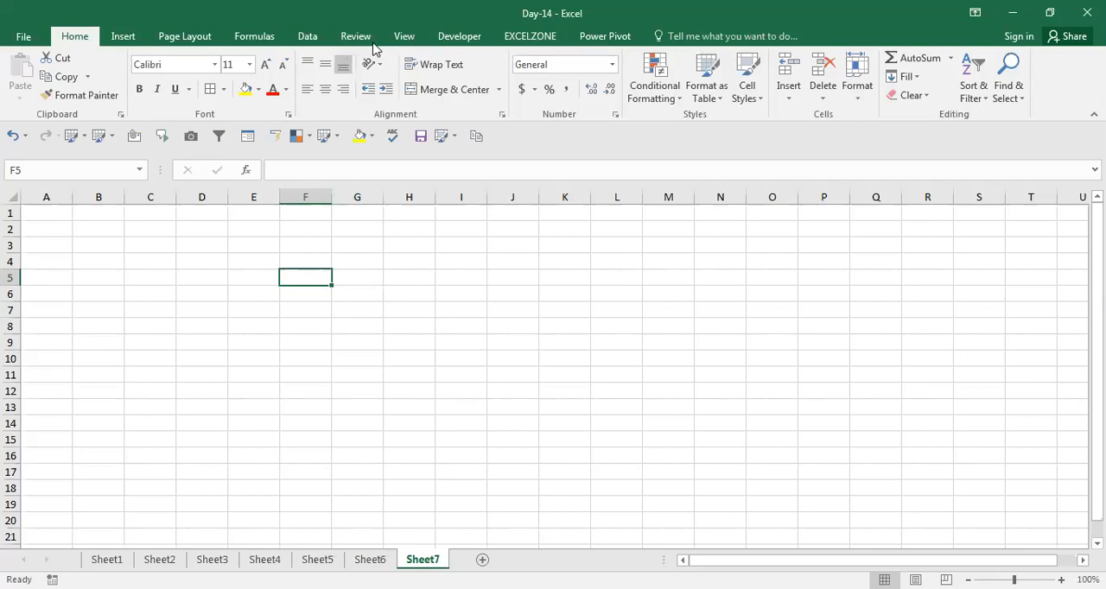
{"action": "left_click", "coordinate": [254, 36]}
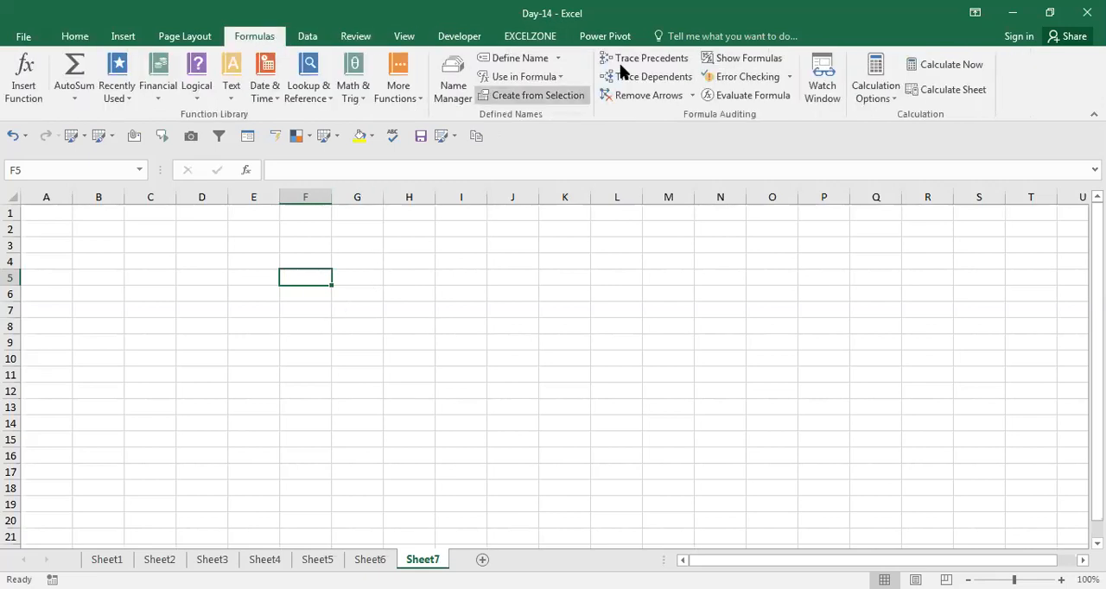
{"action": "left_click", "coordinate": [745, 58]}
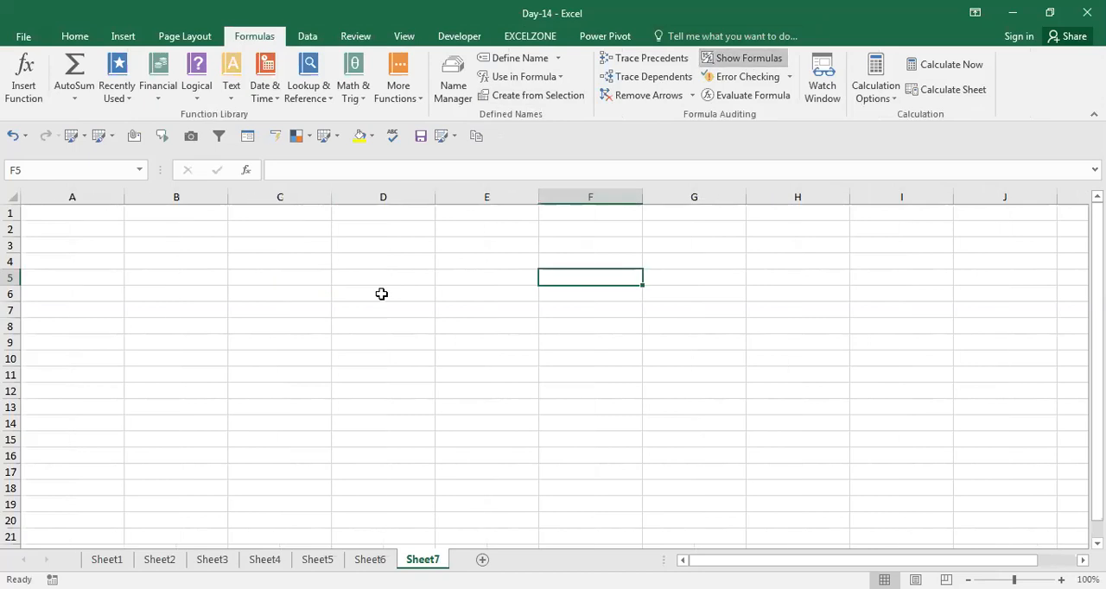
{"action": "left_click", "coordinate": [212, 321]}
{"action": "left_click", "coordinate": [446, 327]}
{"action": "left_click", "coordinate": [397, 326]}
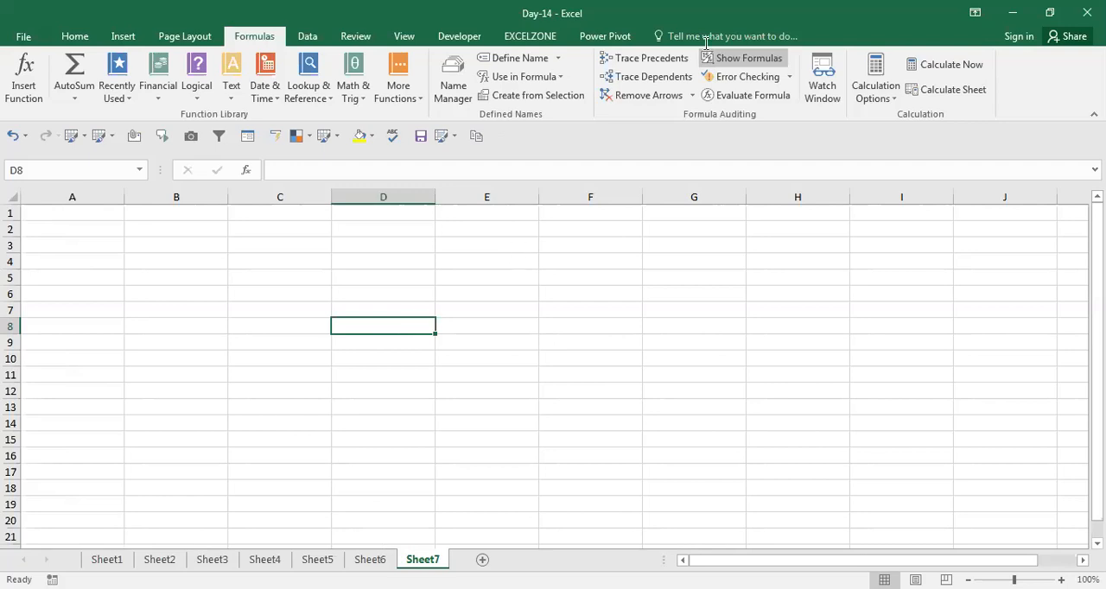
Toggle Show Formulas off and on again twice on Sheet7 to compare the column widths
{"action": "left_click", "coordinate": [744, 63]}
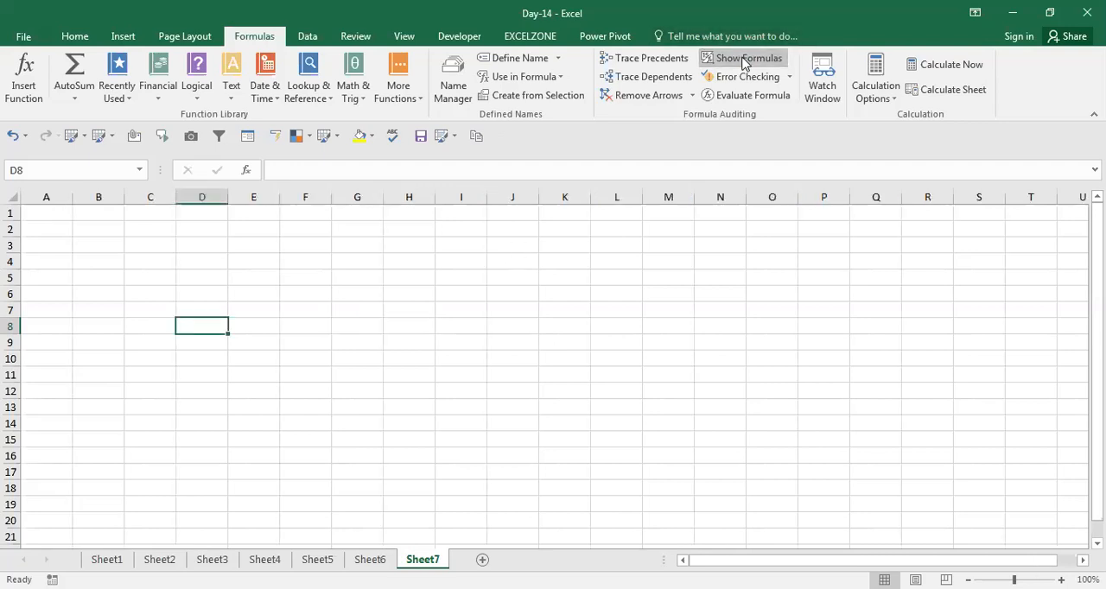
{"action": "left_click", "coordinate": [342, 311]}
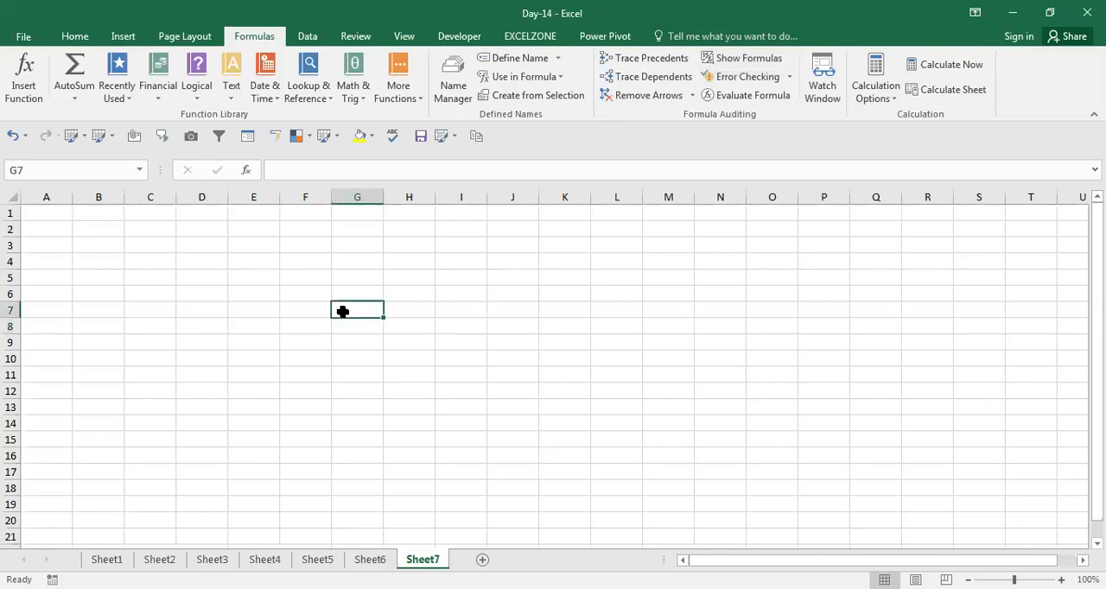
{"action": "left_click", "coordinate": [748, 59]}
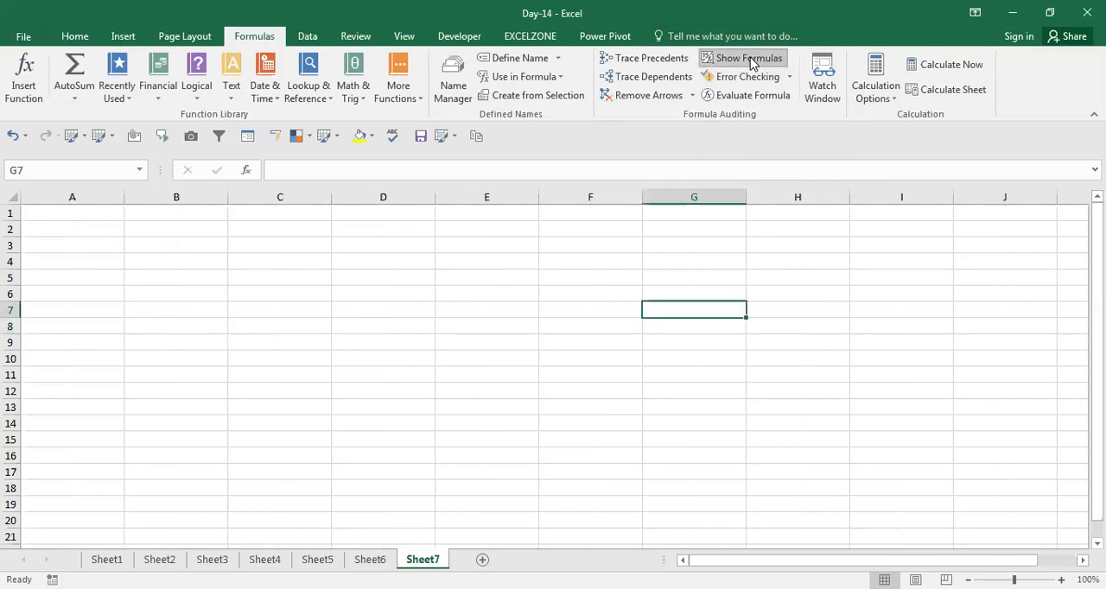
{"action": "left_click", "coordinate": [743, 59]}
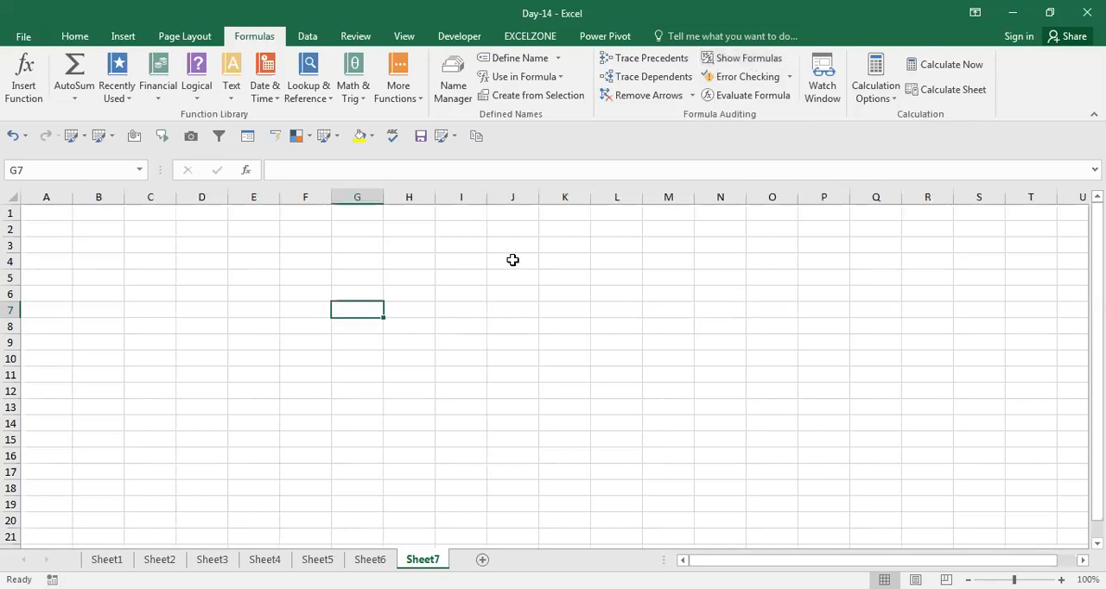
{"action": "left_click", "coordinate": [488, 308]}
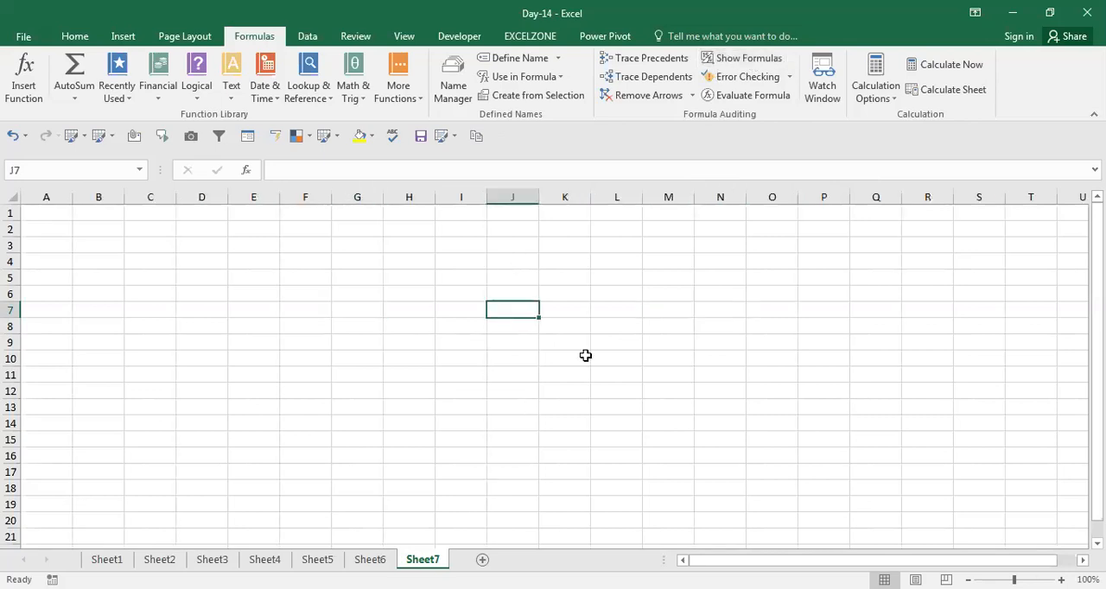
{"action": "left_click", "coordinate": [422, 331]}
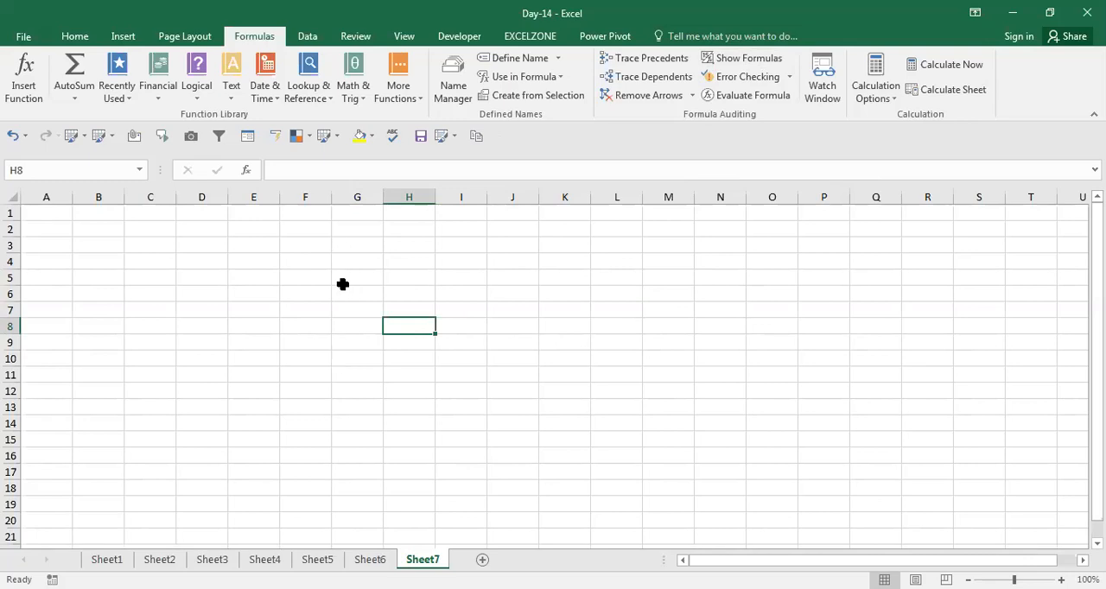
{"action": "left_click", "coordinate": [360, 304]}
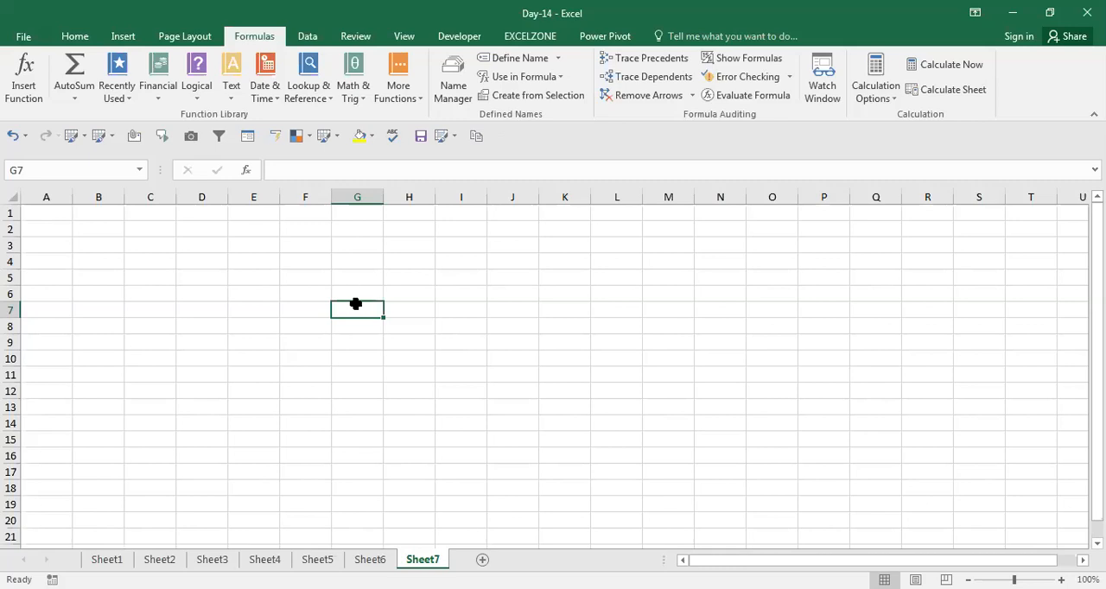
{"action": "left_click", "coordinate": [724, 61]}
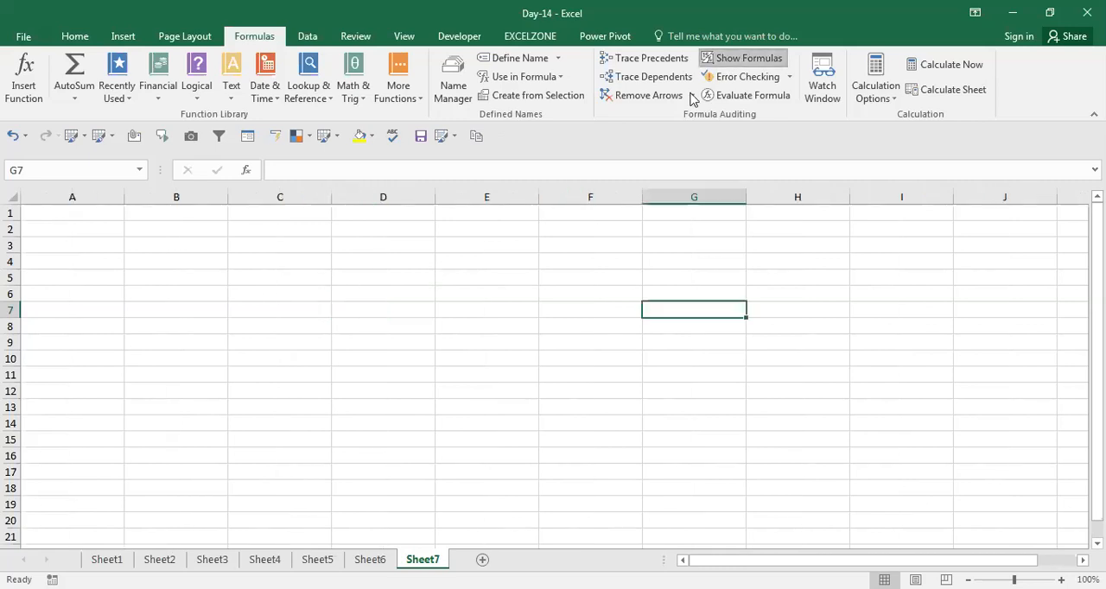
Examine the column widths along row 7 of Sheet7 with Show Formulas on
{"action": "left_click", "coordinate": [449, 311]}
{"action": "left_click", "coordinate": [404, 308]}
{"action": "left_click", "coordinate": [484, 308]}
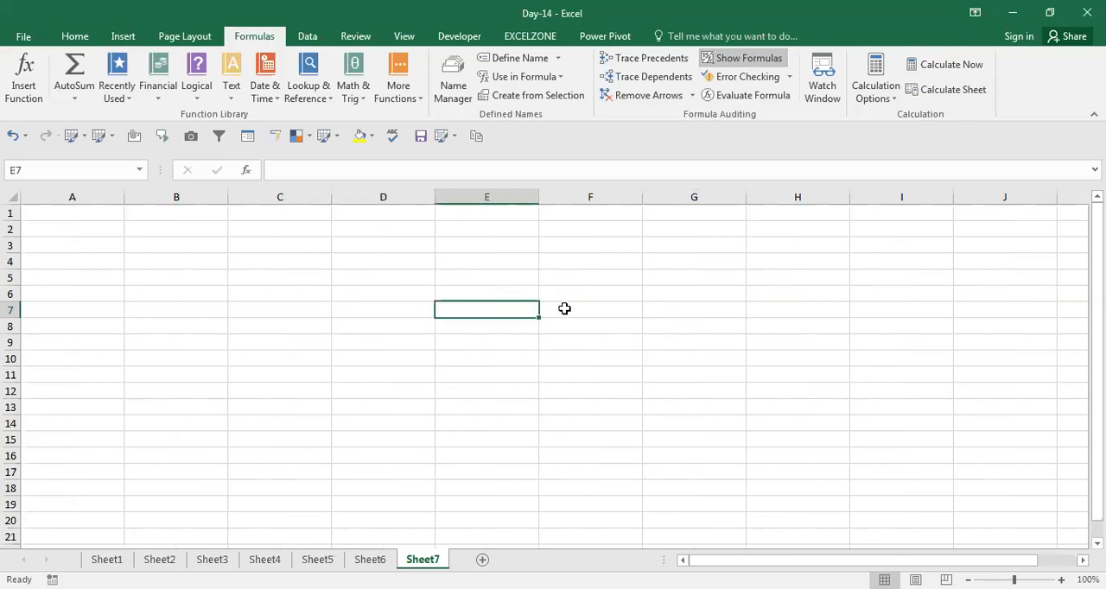
{"action": "left_click", "coordinate": [564, 308]}
{"action": "left_click", "coordinate": [654, 310]}
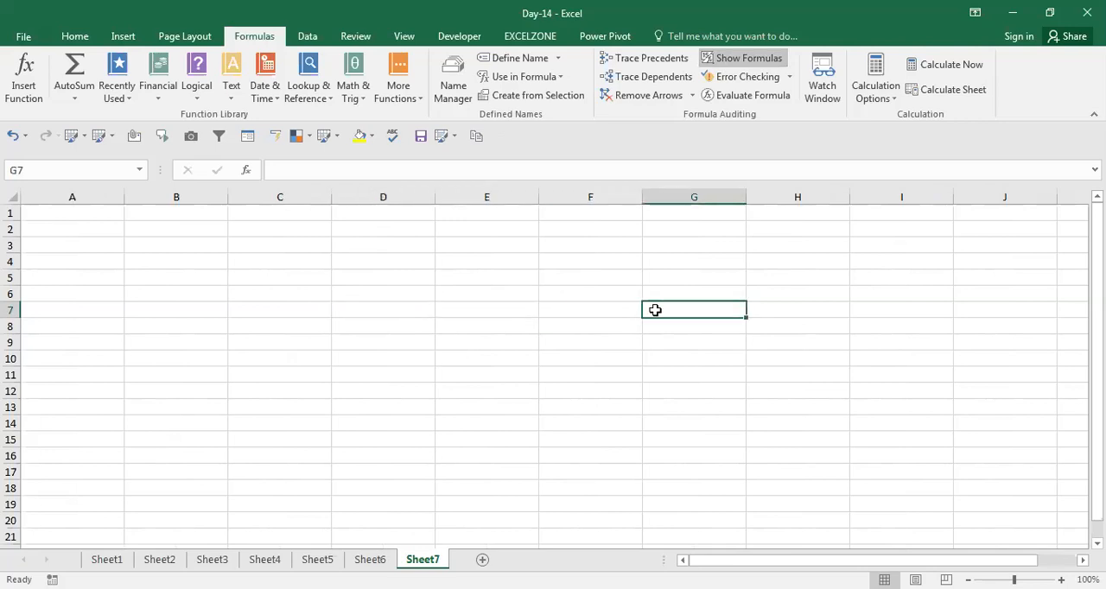
{"action": "key", "text": "Right"}
{"action": "key", "text": "Right"}
{"action": "key", "text": "Right"}
{"action": "key", "text": "Right"}
{"action": "key", "text": "Right"}
{"action": "key", "text": "Right"}
{"action": "key", "text": "Right"}
{"action": "key", "text": "Right"}
{"action": "key", "text": "Right"}
{"action": "key", "text": "Right"}
{"action": "key", "text": "Right"}
{"action": "key", "text": "Right"}
{"action": "key", "text": "Left"}
{"action": "key", "text": "Left"}
{"action": "key", "text": "Left"}
{"action": "key", "text": "Left"}
{"action": "key", "text": "Left"}
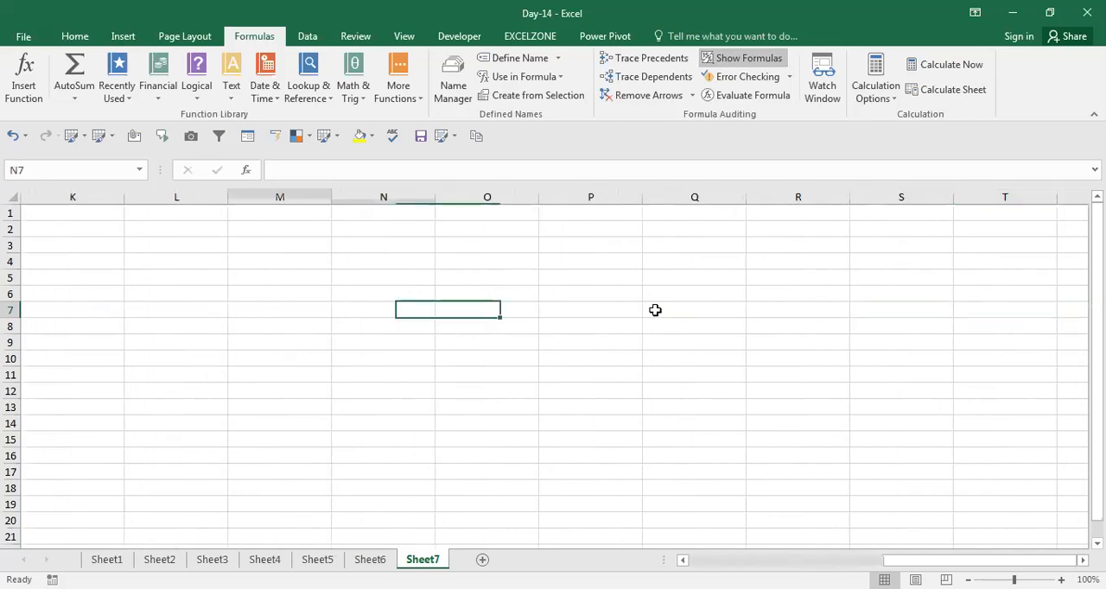
{"action": "key", "text": "Home"}
{"action": "key", "text": "Right"}
{"action": "key", "text": "Left"}
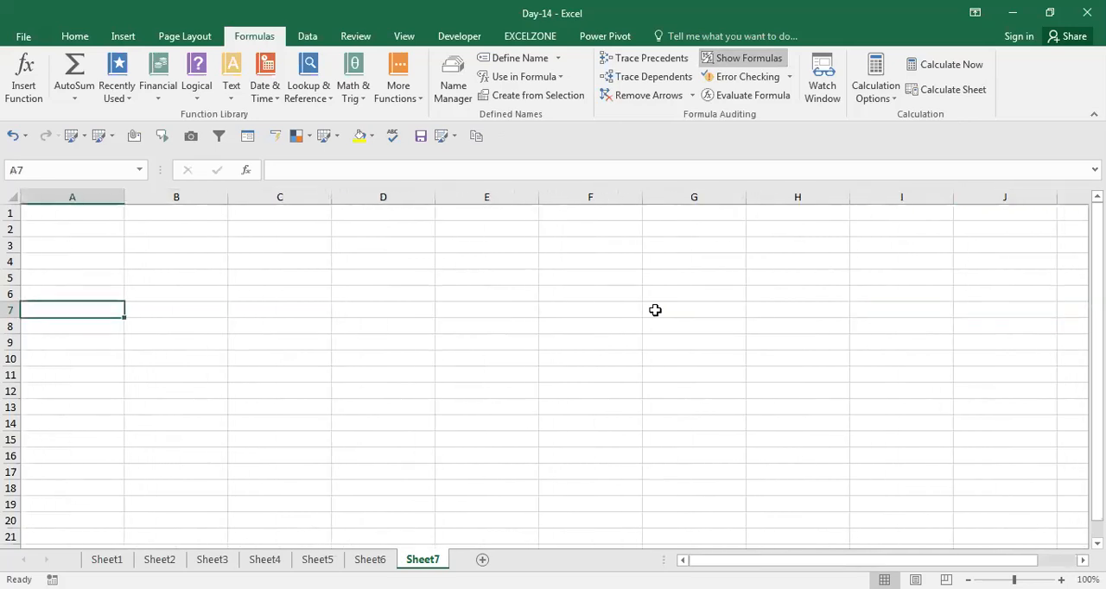
Insert another worksheet after Sheet7 and return to Sheet7
{"action": "left_click", "coordinate": [482, 559]}
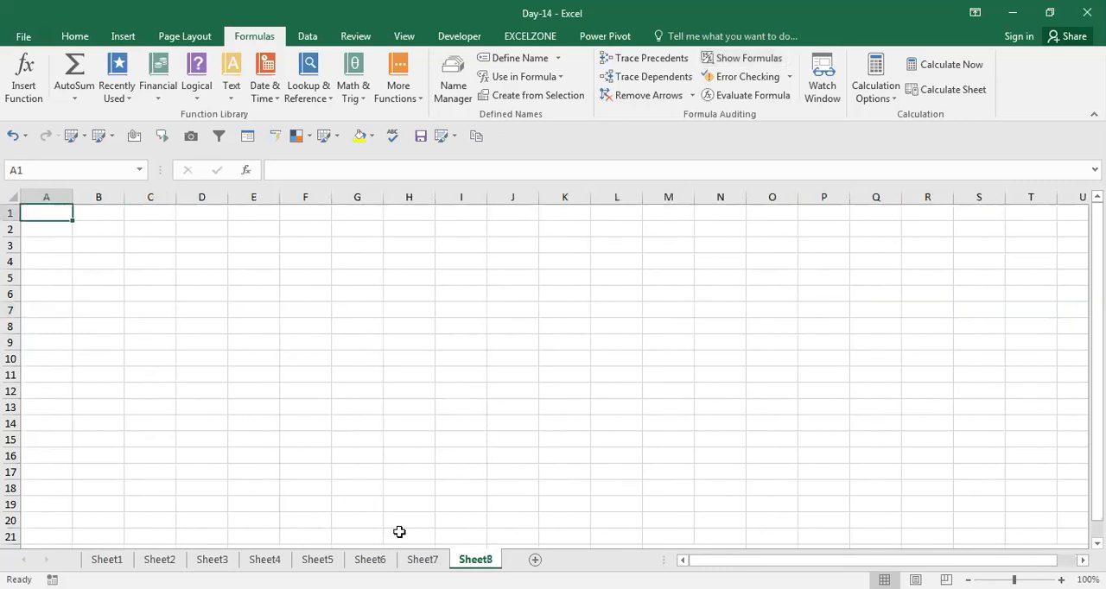
{"action": "left_click", "coordinate": [423, 559]}
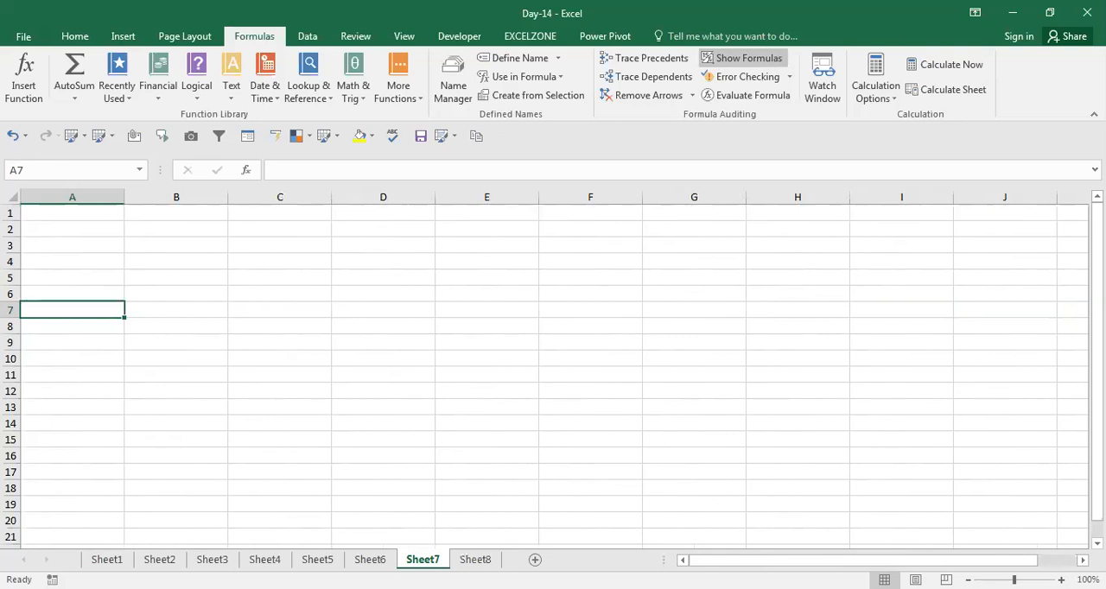
Check how far the Show Formulas column width extends by moving along row 7 beyond column ED on Sheet7
{"action": "key", "text": "Right"}
{"action": "key", "text": "Right"}
{"action": "key", "text": "Right"}
{"action": "key", "text": "Right"}
{"action": "key", "text": "Right"}
{"action": "key", "text": "Right"}
{"action": "key", "text": "Right"}
{"action": "key", "text": "Right"}
{"action": "key", "text": "Right"}
{"action": "key", "text": "Right"}
{"action": "key", "text": "Right"}
{"action": "key", "text": "Right"}
{"action": "key", "text": "Right"}
{"action": "key", "text": "Right"}
{"action": "key", "text": "Right"}
{"action": "key", "text": "Right"}
{"action": "key", "text": "Right"}
{"action": "key", "text": "Right"}
{"action": "key", "text": "Right"}
{"action": "key", "text": "Right"}
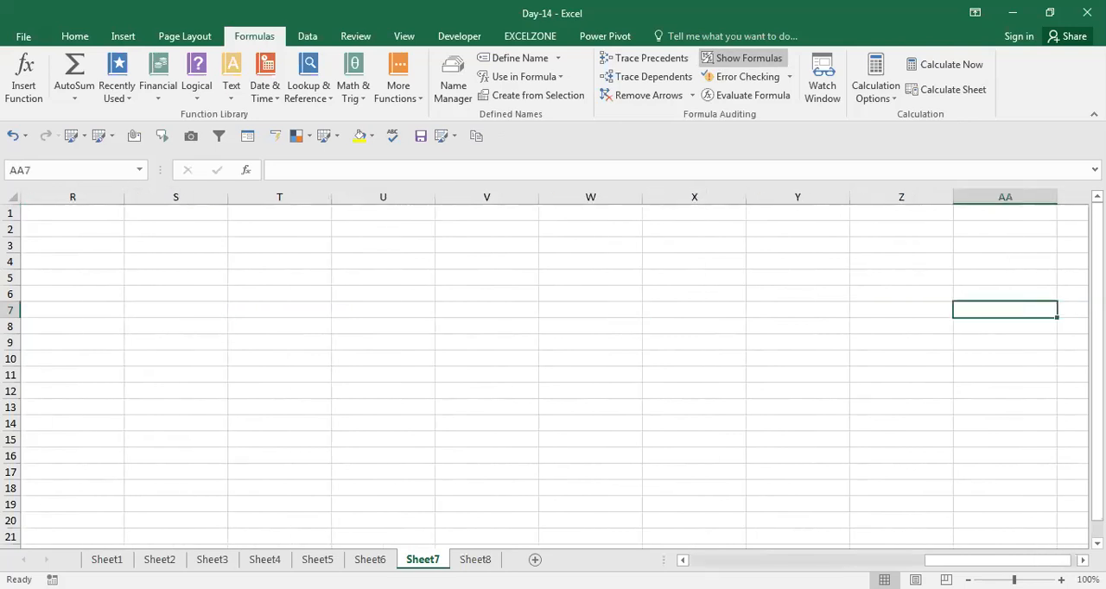
{"action": "key", "text": "Right"}
{"action": "key", "text": "Right"}
{"action": "key", "text": "Right"}
{"action": "key", "text": "Right"}
{"action": "key", "text": "Right"}
{"action": "key", "text": "Right"}
{"action": "key", "text": "Right"}
{"action": "key", "text": "Right"}
{"action": "key", "text": "Right"}
{"action": "key", "text": "Right"}
{"action": "key", "text": "Right"}
{"action": "key", "text": "Right"}
{"action": "key", "text": "Right"}
{"action": "key", "text": "Right"}
{"action": "key", "text": "Right"}
{"action": "key", "text": "Right"}
{"action": "key", "text": "Right"}
{"action": "key", "text": "Right"}
{"action": "key", "text": "Right"}
{"action": "key", "text": "Right"}
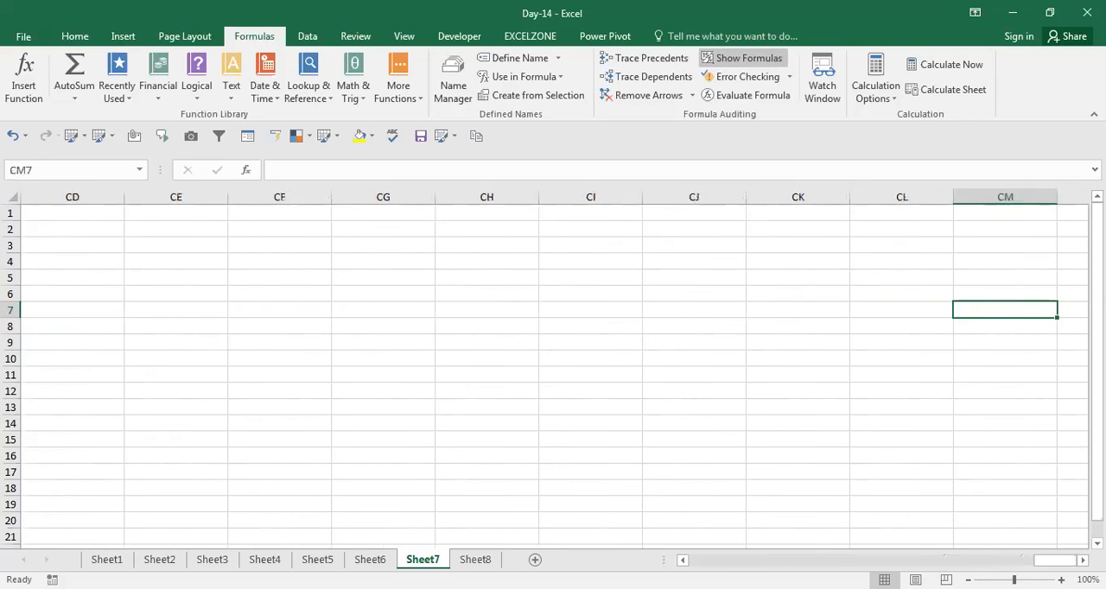
{"action": "key", "text": "Right"}
{"action": "key", "text": "Right"}
{"action": "key", "text": "Right"}
{"action": "key", "text": "Right"}
{"action": "key", "text": "Right"}
{"action": "key", "text": "Right"}
{"action": "key", "text": "Right"}
{"action": "key", "text": "Right"}
{"action": "key", "text": "Right"}
{"action": "key", "text": "Right"}
{"action": "key", "text": "Right"}
{"action": "key", "text": "Right"}
{"action": "key", "text": "Right"}
{"action": "key", "text": "Right"}
{"action": "key", "text": "Right"}
{"action": "key", "text": "Right"}
{"action": "key", "text": "Right"}
{"action": "key", "text": "Right"}
{"action": "key", "text": "Right"}
{"action": "key", "text": "Right"}
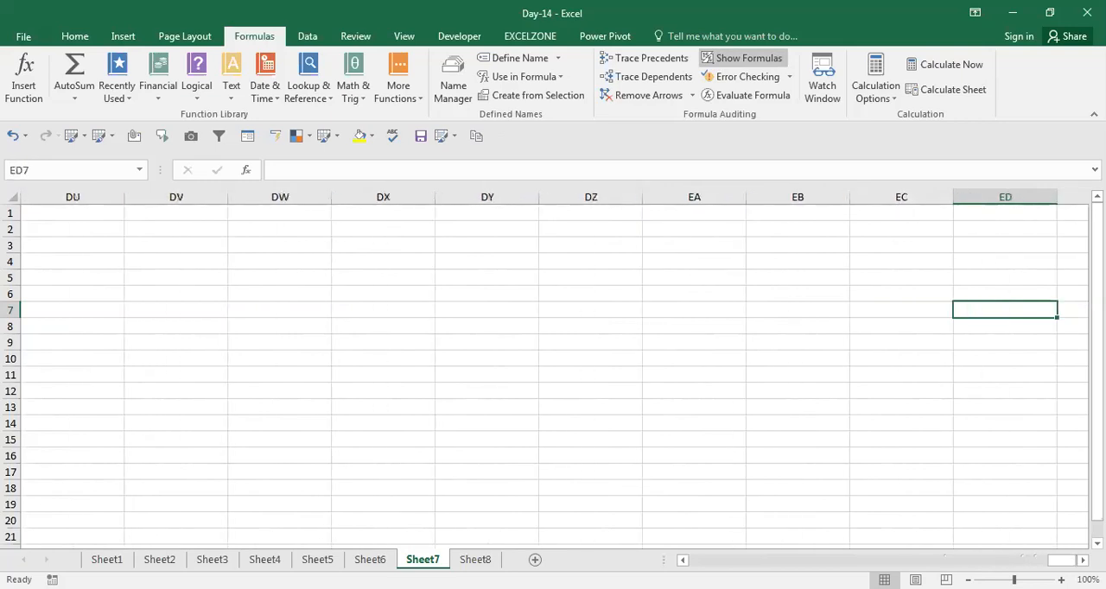
{"action": "key", "text": "Right"}
{"action": "key", "text": "Right"}
{"action": "key", "text": "Right"}
{"action": "key", "text": "Right"}
{"action": "key", "text": "Left"}
{"action": "key", "text": "Left"}
{"action": "key", "text": "Left"}
{"action": "key", "text": "Left"}
{"action": "key", "text": "Left"}
{"action": "key", "text": "Left"}
{"action": "key", "text": "Left"}
{"action": "key", "text": "Left"}
{"action": "key", "text": "Left"}
{"action": "key", "text": "Left"}
{"action": "key", "text": "Left"}
{"action": "key", "text": "Left"}
{"action": "key", "text": "Left"}
{"action": "key", "text": "Left"}
{"action": "key", "text": "Left"}
{"action": "key", "text": "Left"}
{"action": "key", "text": "Left"}
{"action": "key", "text": "Left"}
{"action": "key", "text": "Left"}
{"action": "key", "text": "Left"}
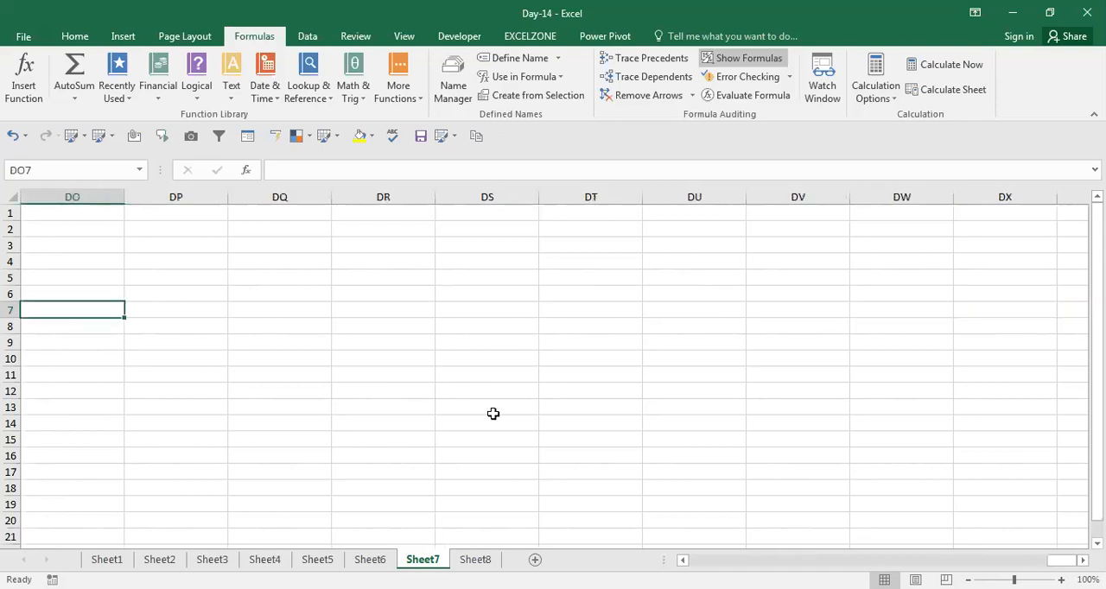
{"action": "left_click", "coordinate": [653, 272]}
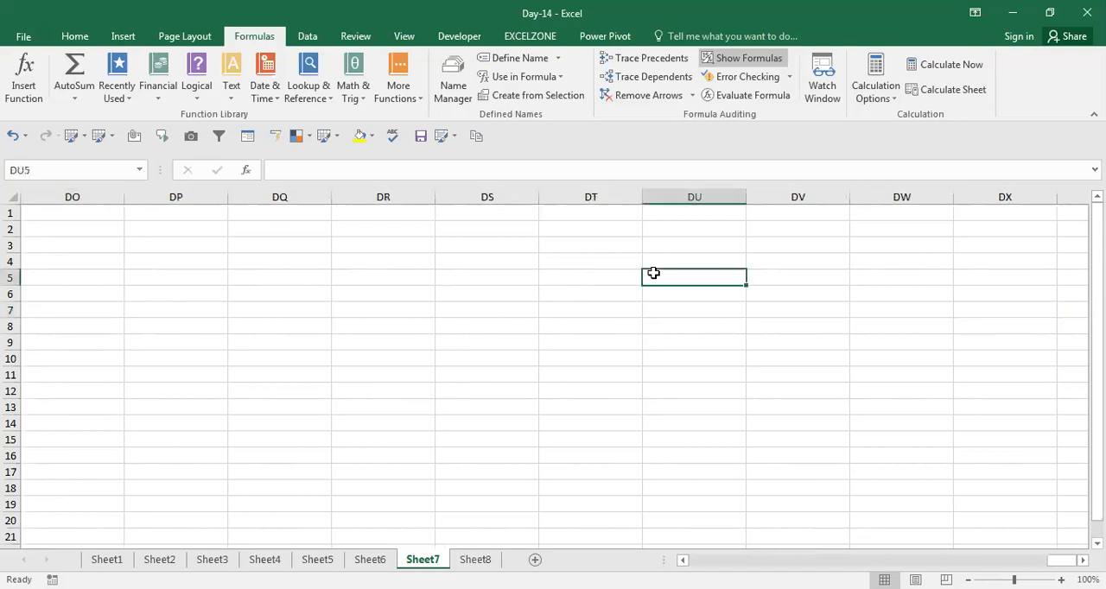
Delete row 5 with the duplicate Show Formulas topic from Sheet1 and select the Evaluate Formula topic in A4
{"action": "left_click", "coordinate": [475, 559]}
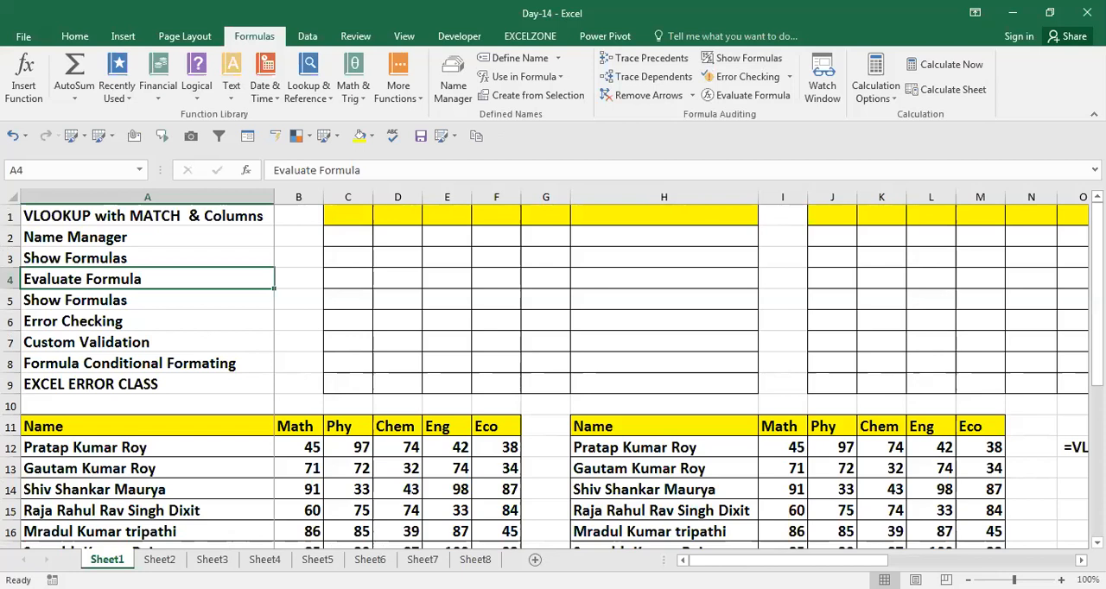
{"action": "key", "text": "Down"}
{"action": "key", "text": "Down"}
{"action": "key", "text": "Up"}
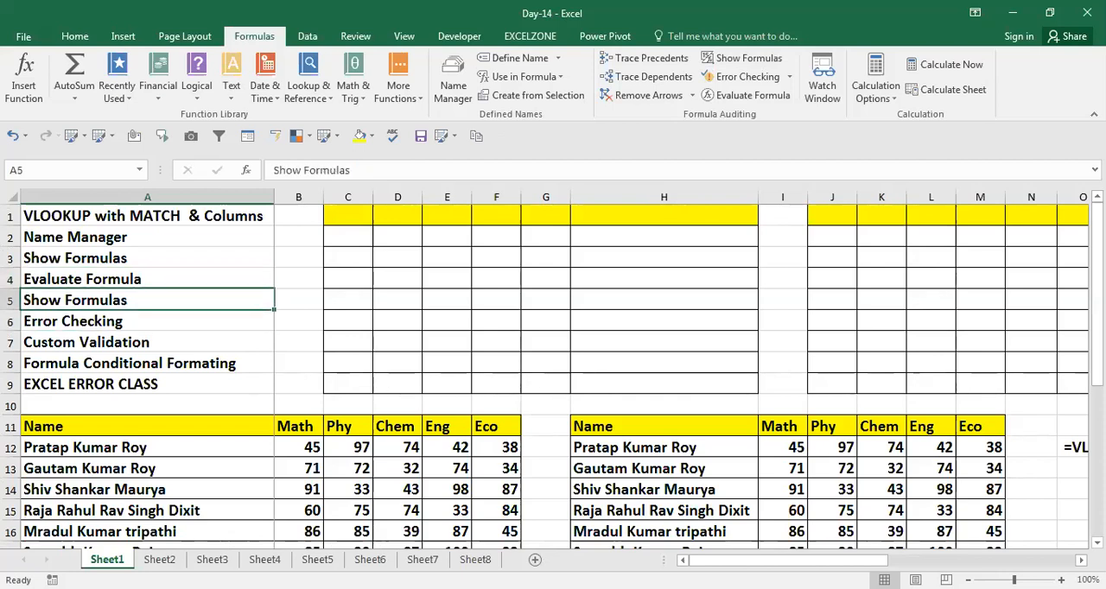
{"action": "key", "text": "Right"}
{"action": "key", "text": "ctrl+Right"}
{"action": "key", "text": "ctrl+Left"}
{"action": "key", "text": "Right"}
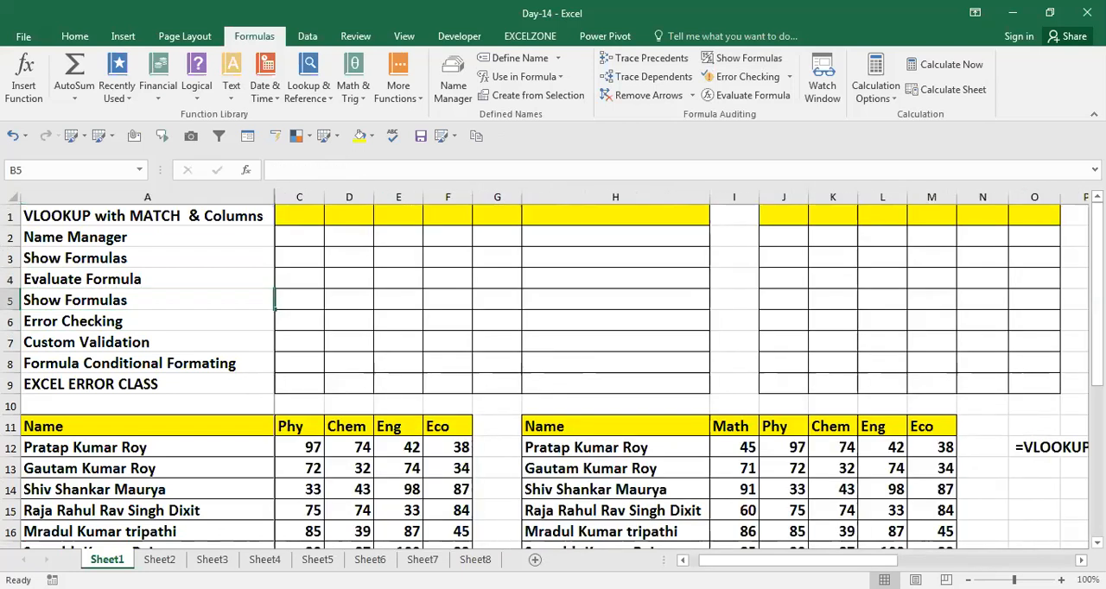
{"action": "key", "text": "Left"}
{"action": "key", "text": "shift+space"}
{"action": "key", "text": "ctrl+minus"}
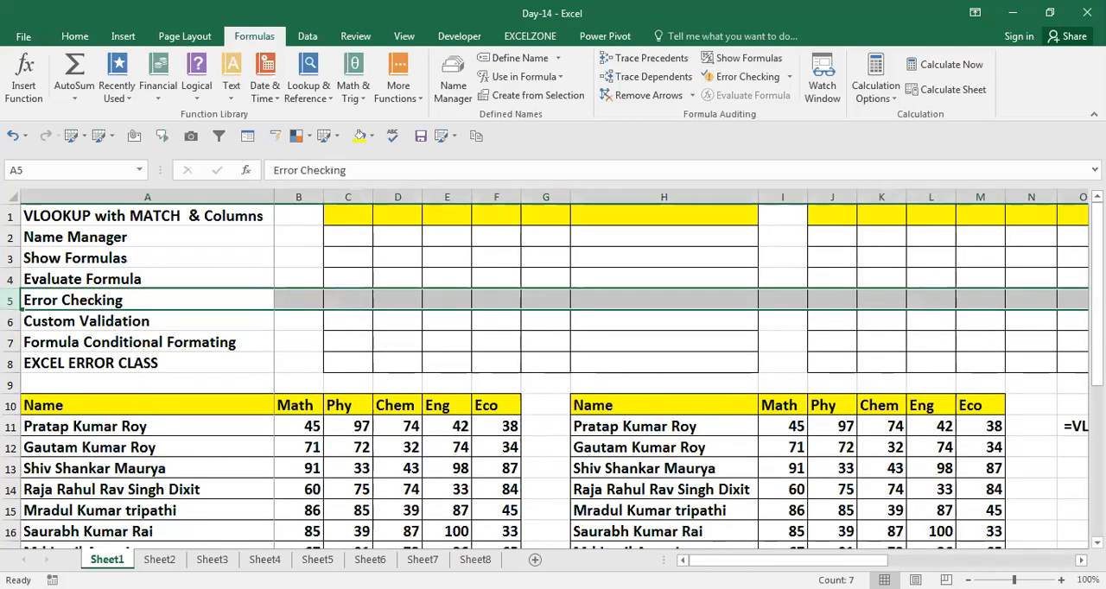
{"action": "key", "text": "Up"}
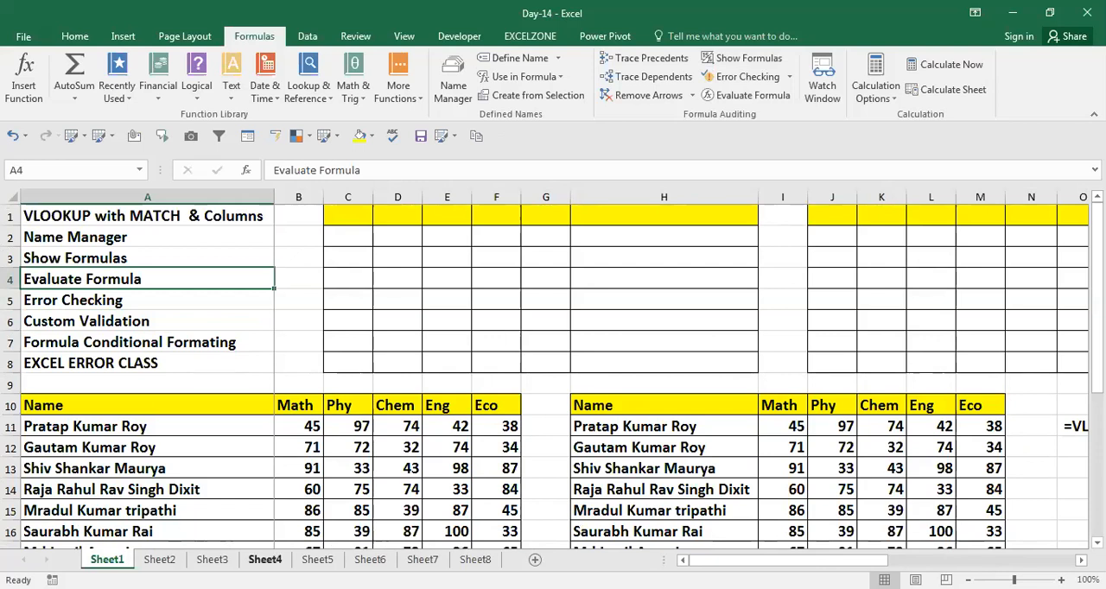
Enter =(20+30*42/12-30)*45/3 in cell F9 of the blank Sheet8 and reselect that cell
{"action": "left_click", "coordinate": [422, 560]}
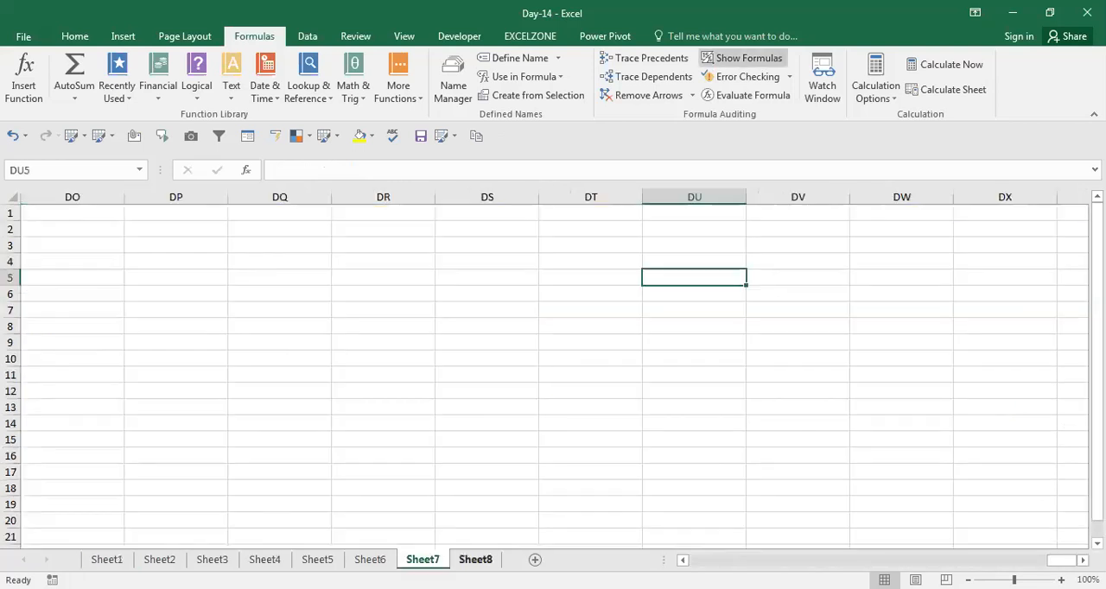
{"action": "left_click", "coordinate": [470, 560]}
{"action": "left_click", "coordinate": [328, 346]}
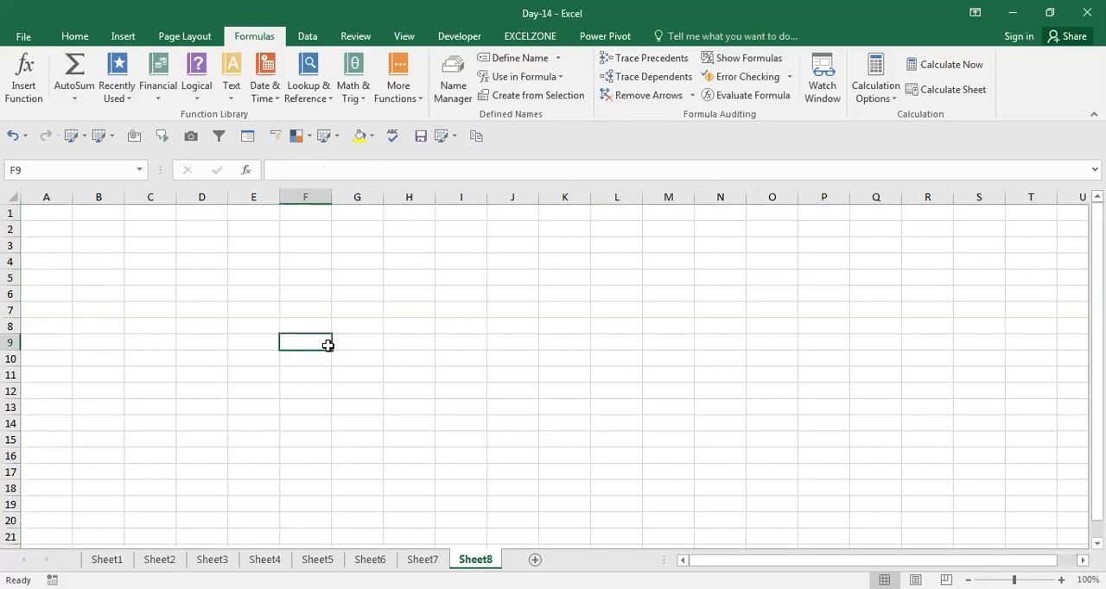
{"action": "type", "text": "="}
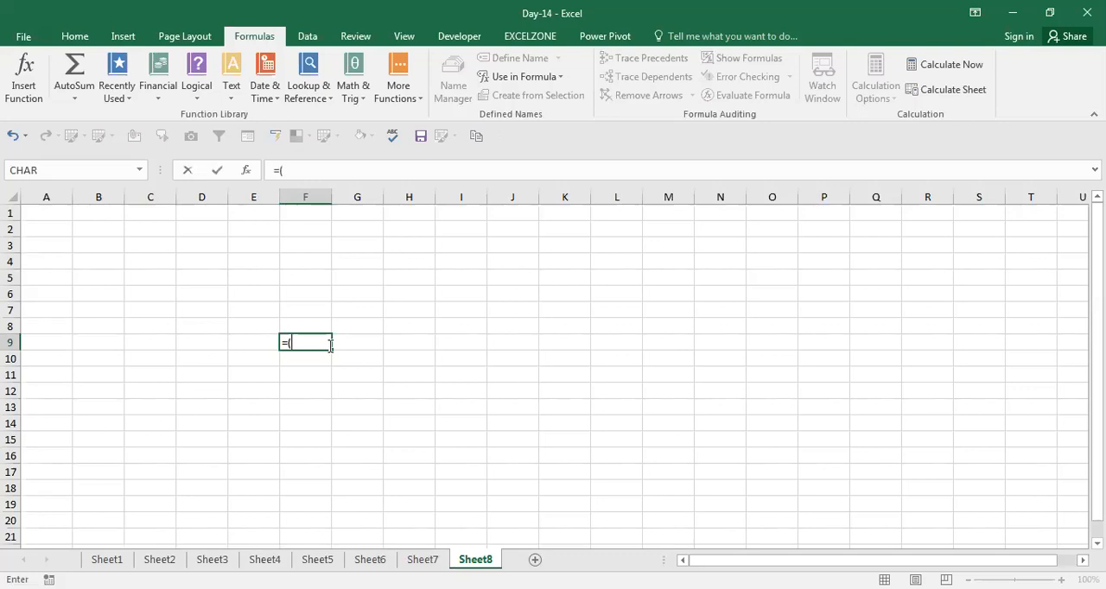
{"action": "type", "text": "(20+30*42"}
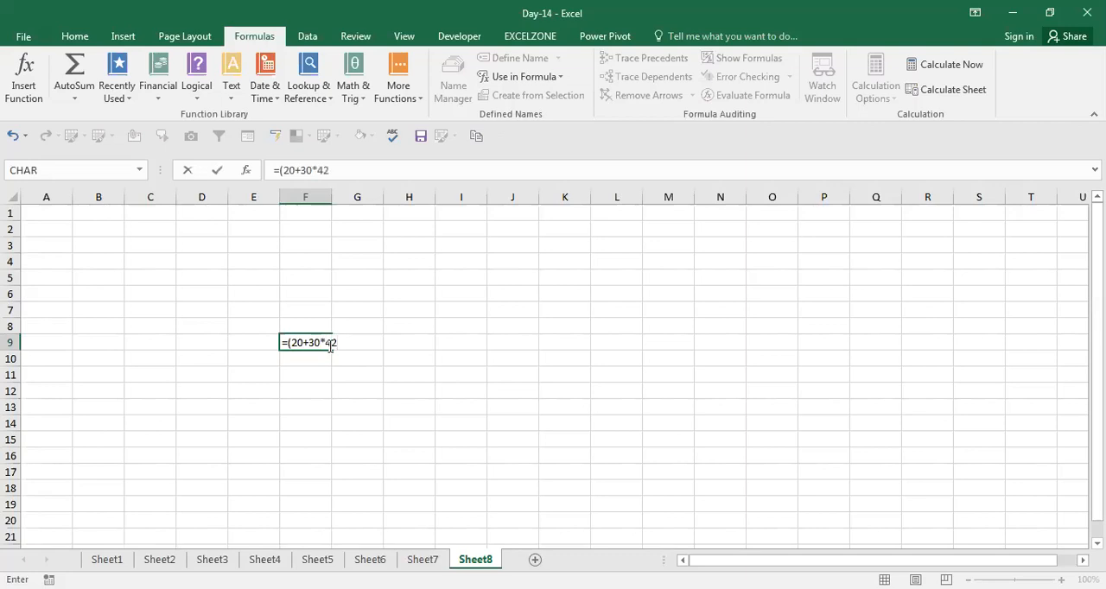
{"action": "type", "text": "/12"}
{"action": "type", "text": "-30)*"}
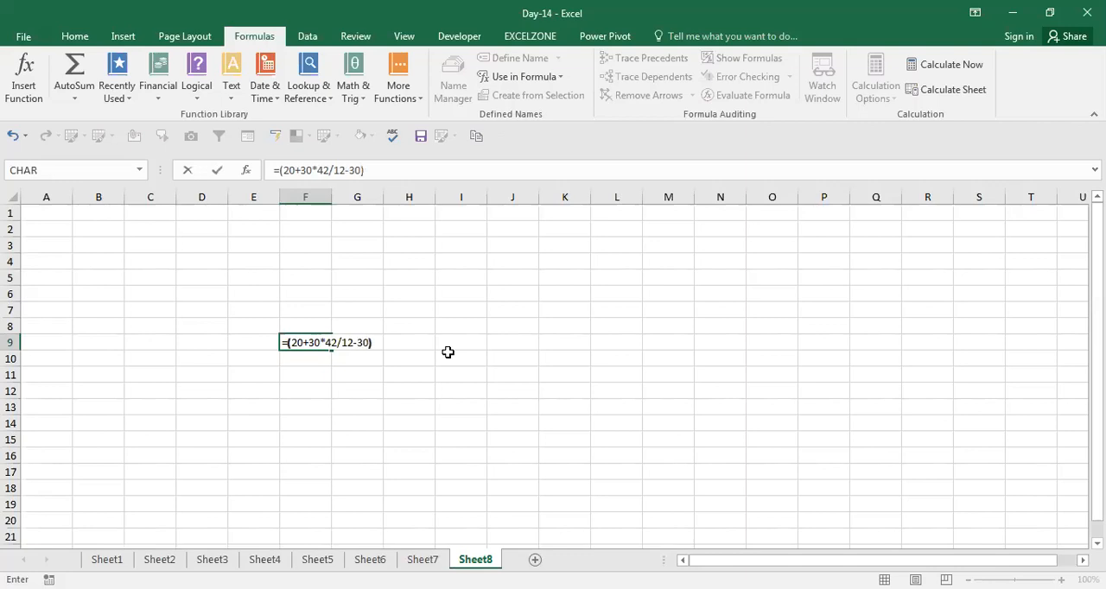
{"action": "type", "text": "45/3"}
{"action": "key", "text": "Return"}
{"action": "key", "text": "Up"}
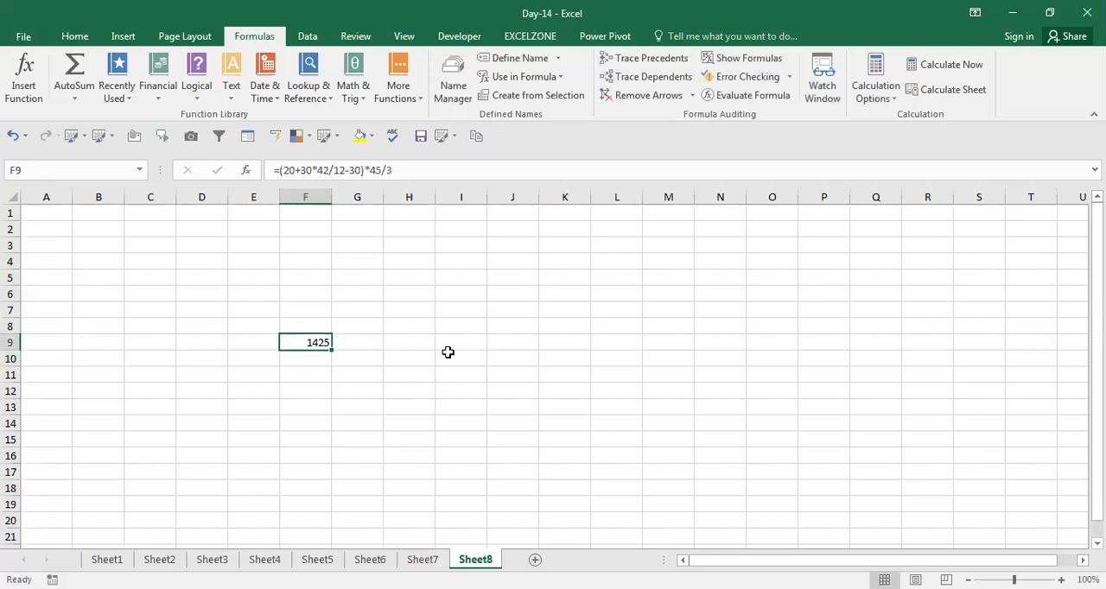
Inspect the order of operations in F9's arithmetic formula on Sheet8 in edit mode and leave it unedited
{"action": "key", "text": "F2"}
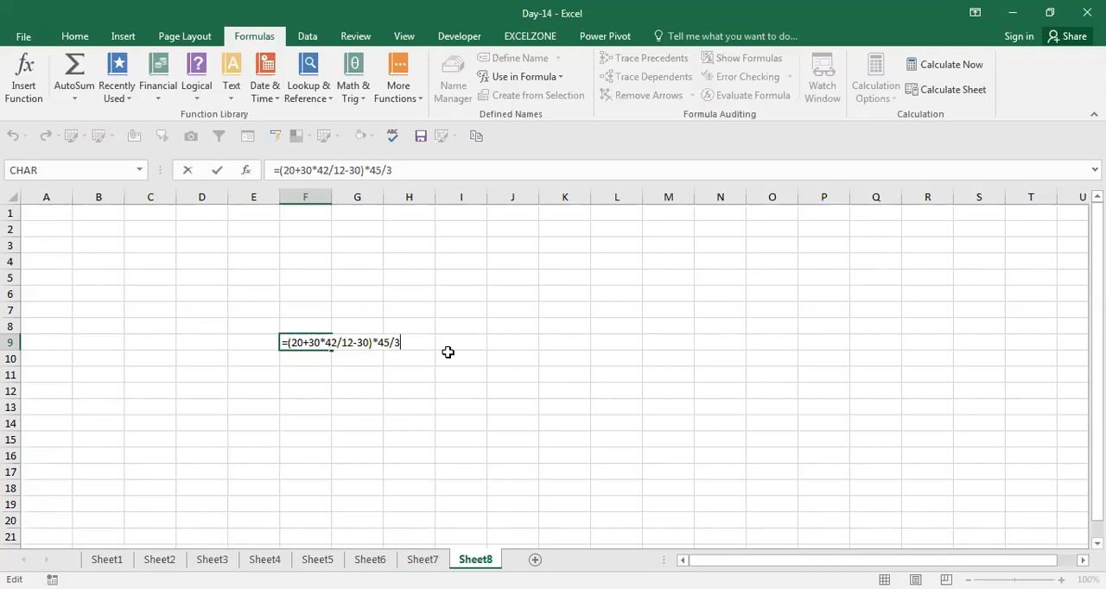
{"action": "key", "text": "ctrl+Return"}
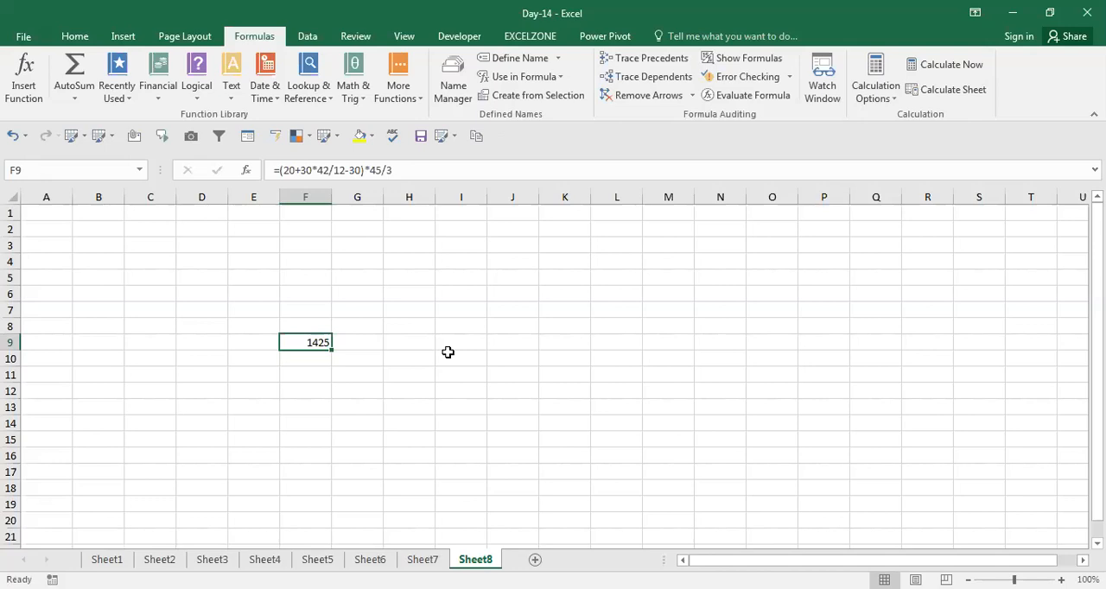
{"action": "key", "text": "F2"}
{"action": "key", "text": "Escape"}
Run Evaluate Formula on F9, move its dialog clear of the cell, evaluate the underlined 30*42 and close the dialog
{"action": "left_click", "coordinate": [750, 97]}
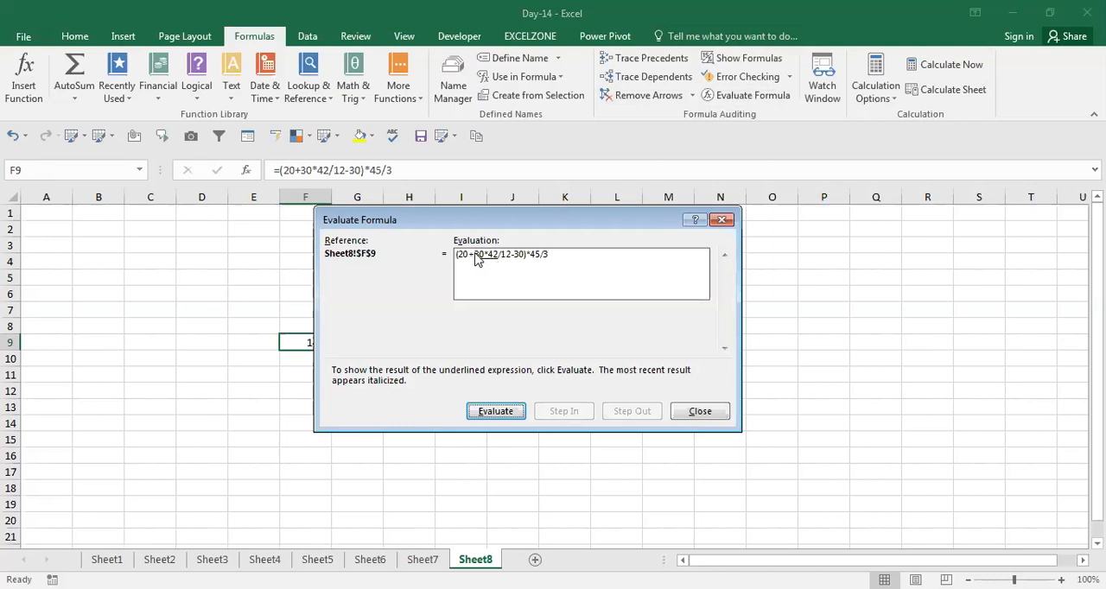
{"action": "left_click_drag", "start_coordinate": [542, 227], "coordinate": [684, 276]}
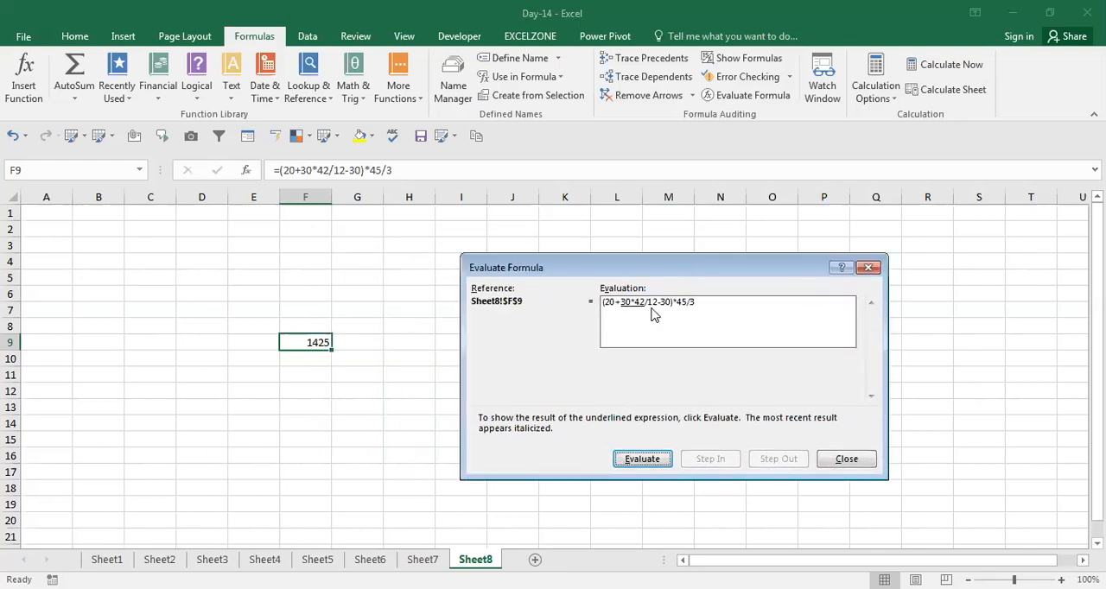
{"action": "left_click", "coordinate": [642, 459]}
{"action": "left_click", "coordinate": [847, 460]}
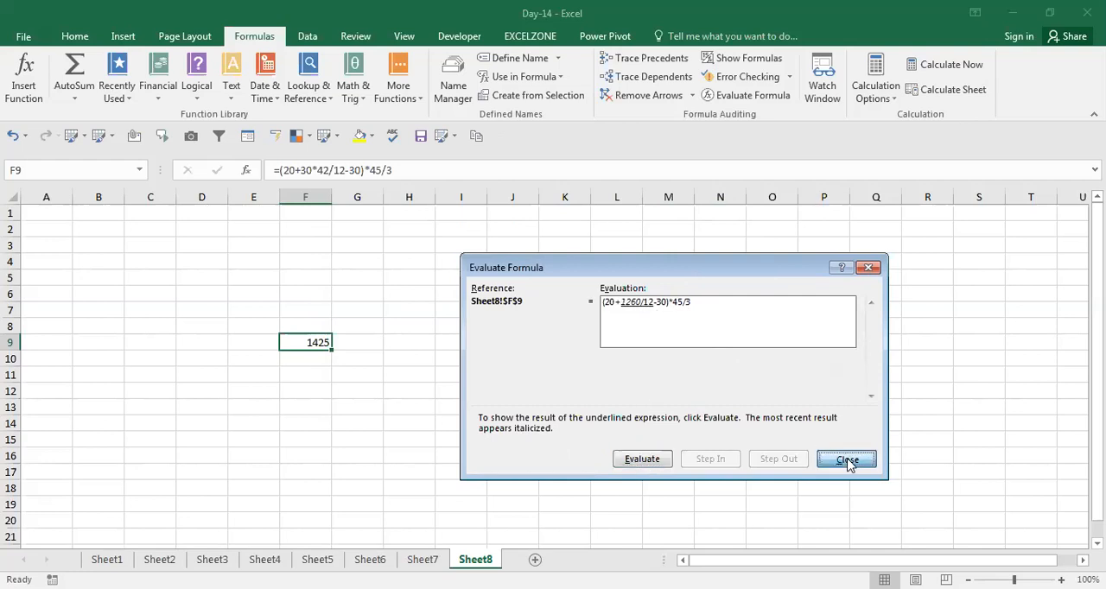
Reopen Evaluate Formula for F9 and evaluate each underlined expression in turn through to the final result
{"action": "left_click", "coordinate": [732, 97]}
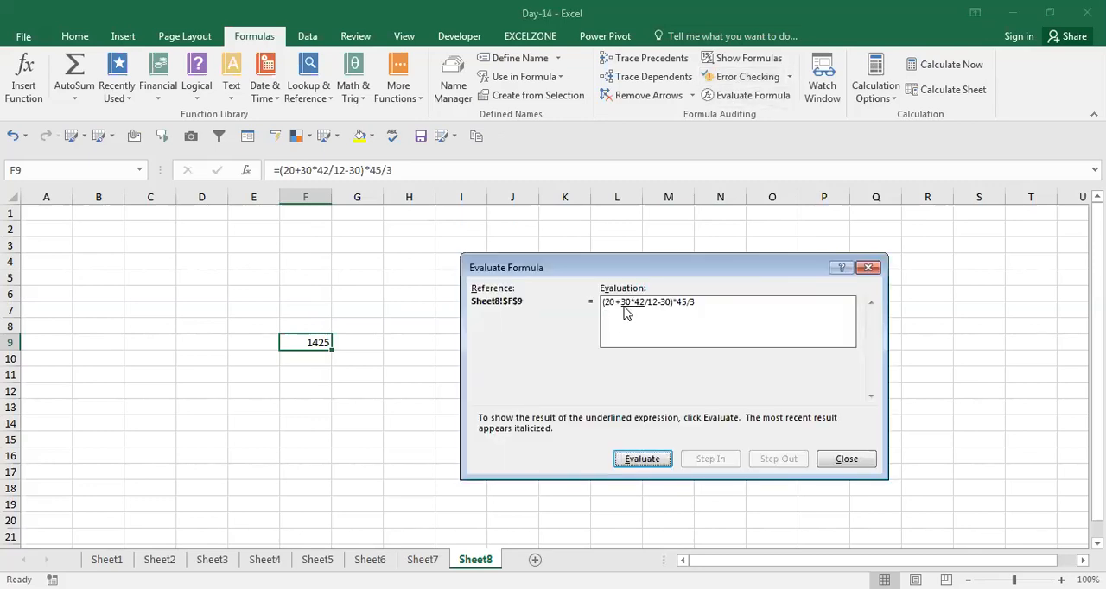
{"action": "left_click", "coordinate": [641, 463]}
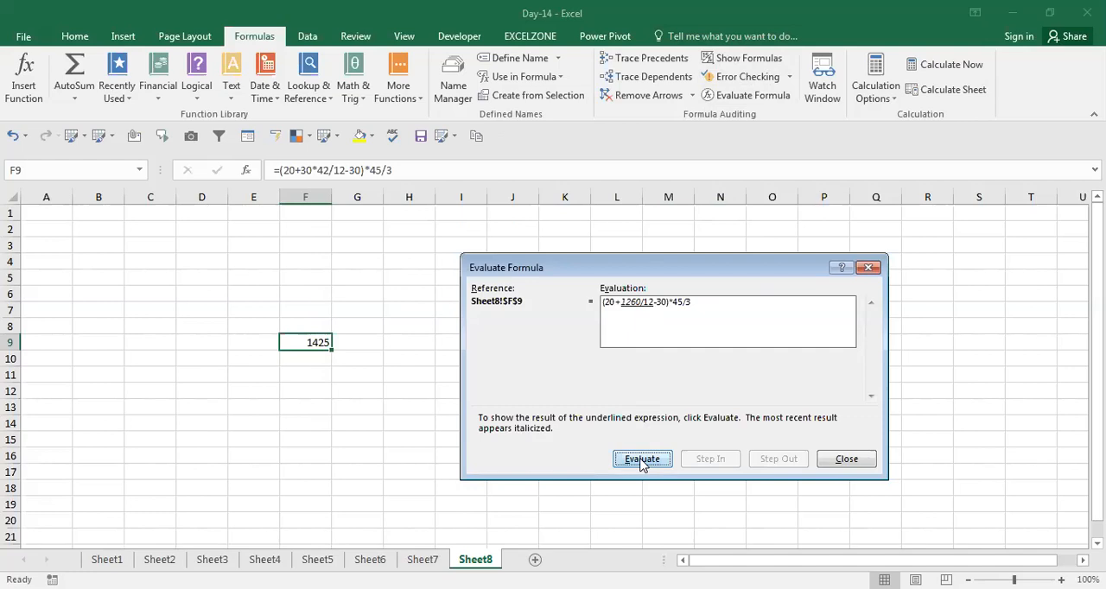
{"action": "left_click", "coordinate": [641, 463]}
{"action": "left_click", "coordinate": [641, 463]}
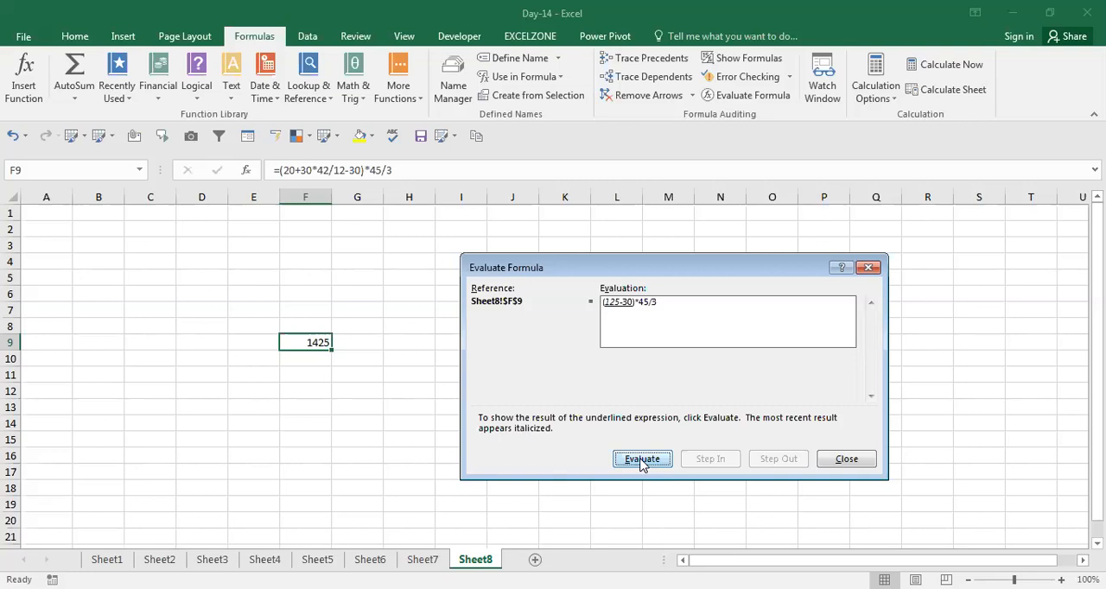
{"action": "left_click", "coordinate": [641, 463]}
{"action": "left_click", "coordinate": [641, 463]}
{"action": "left_click", "coordinate": [641, 463]}
{"action": "left_click", "coordinate": [640, 461]}
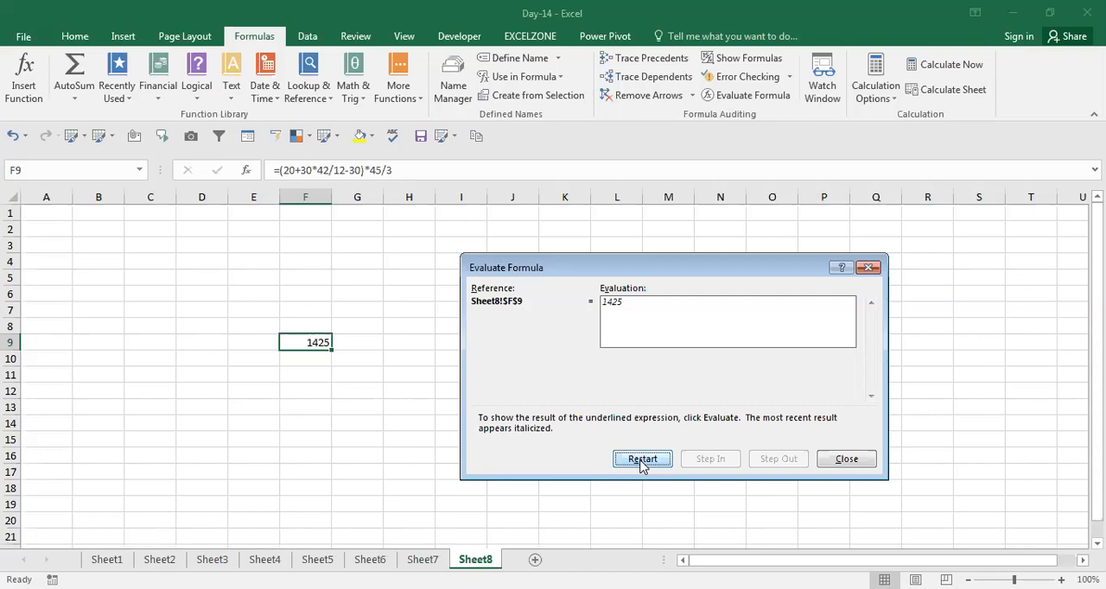
Close Evaluate Formula and select the Error Checking topic in cell A5 of Sheet1
{"action": "left_click", "coordinate": [848, 459]}
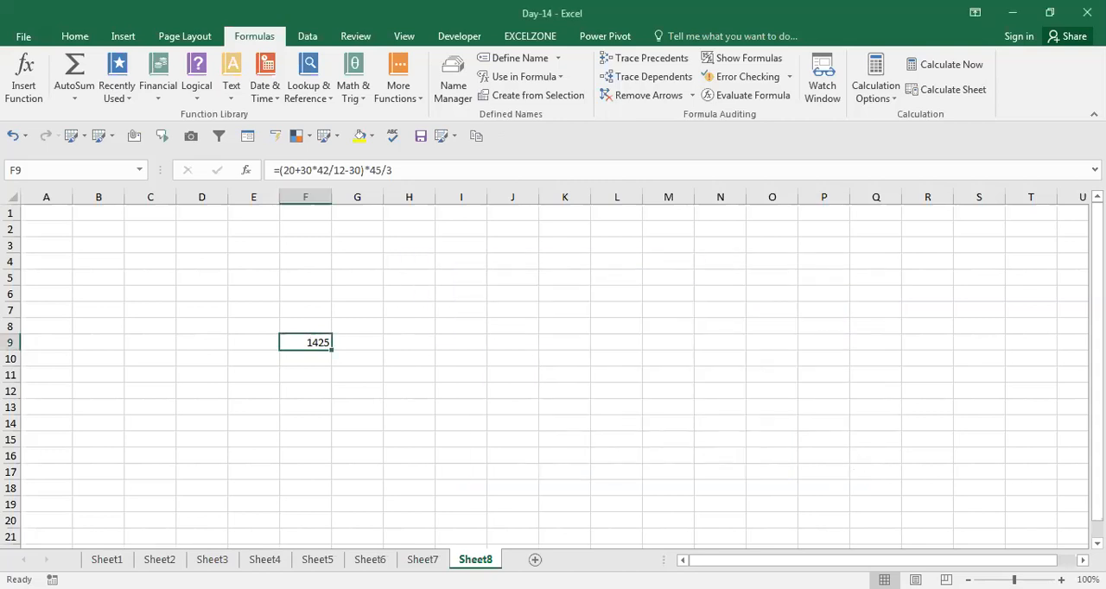
{"action": "left_click", "coordinate": [107, 560]}
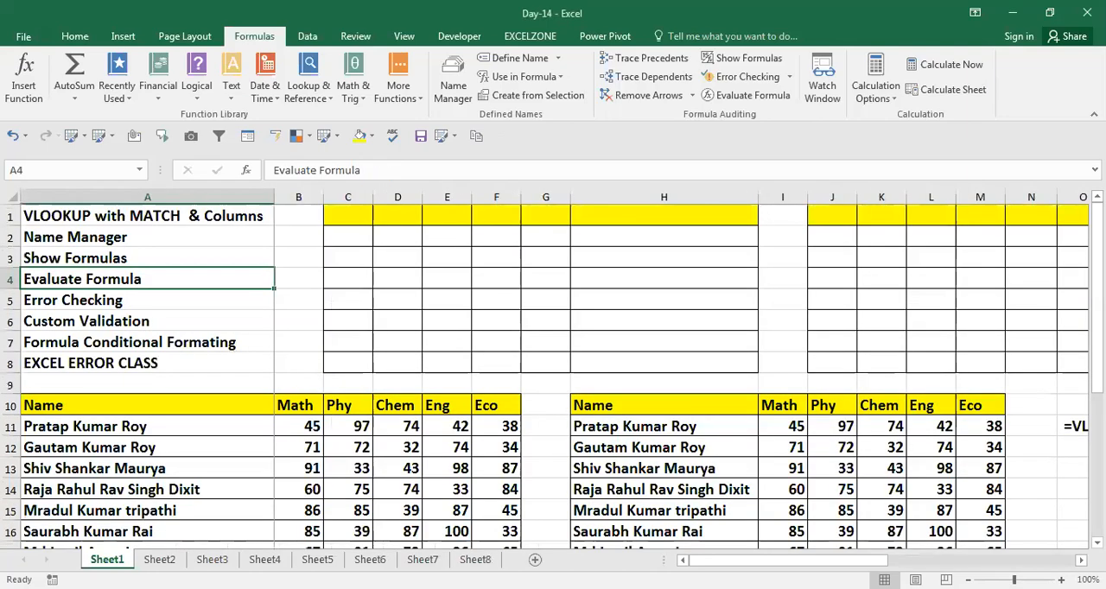
{"action": "key", "text": "Down"}
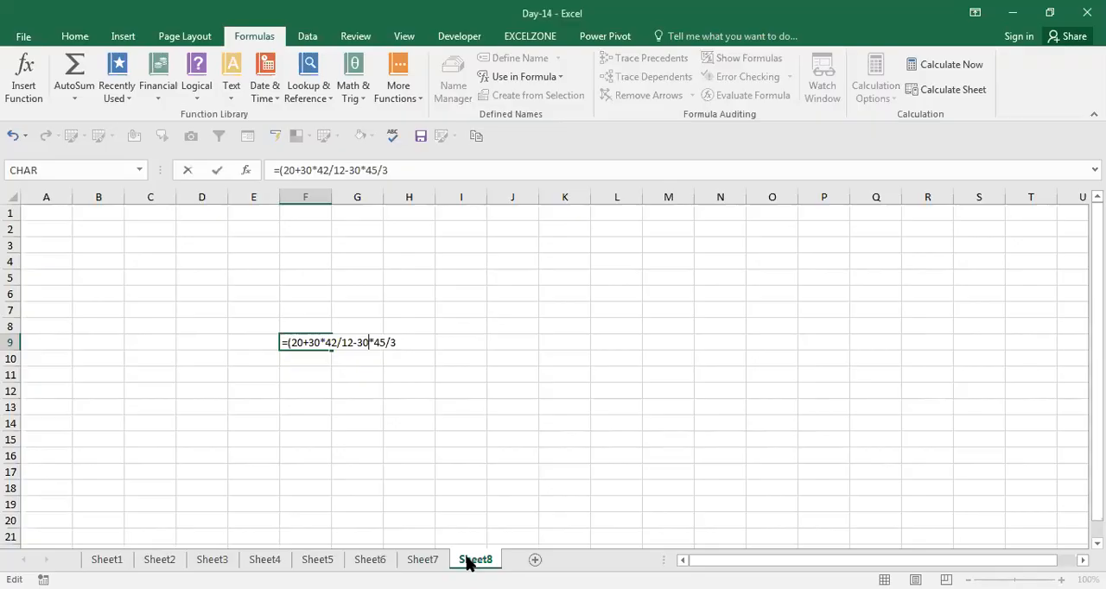
Commit F9's formula on Sheet8 without its closing parenthesis, accept the proposed correction and reselect the cell
{"action": "key", "text": "ctrl+Return"}
{"action": "key", "text": "Return"}
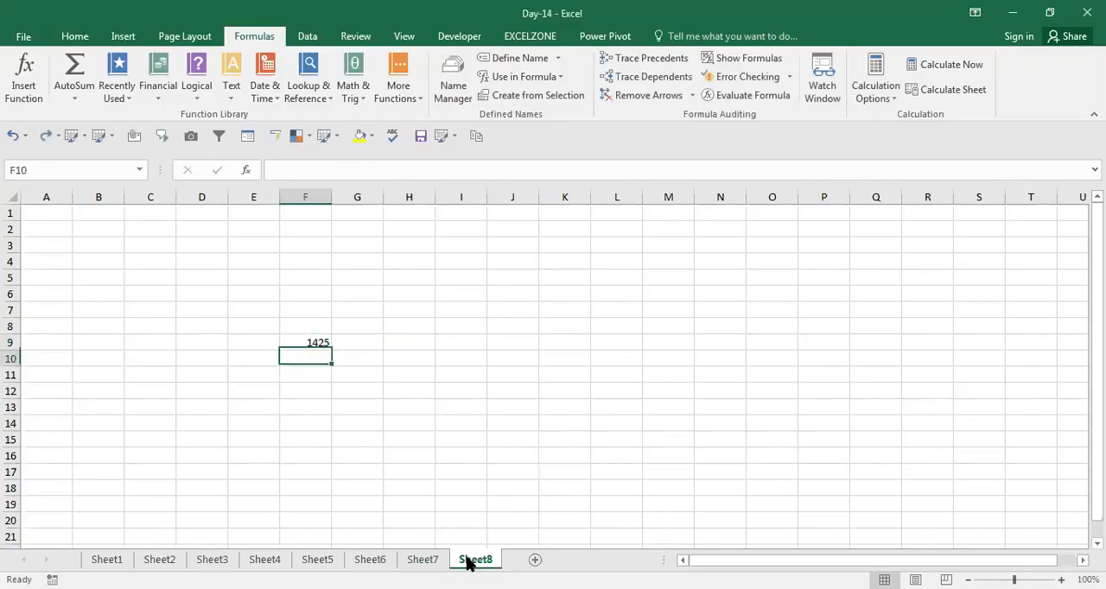
{"action": "key", "text": "Up"}
{"action": "key", "text": "F2"}
{"action": "key", "text": "ctrl+Return"}
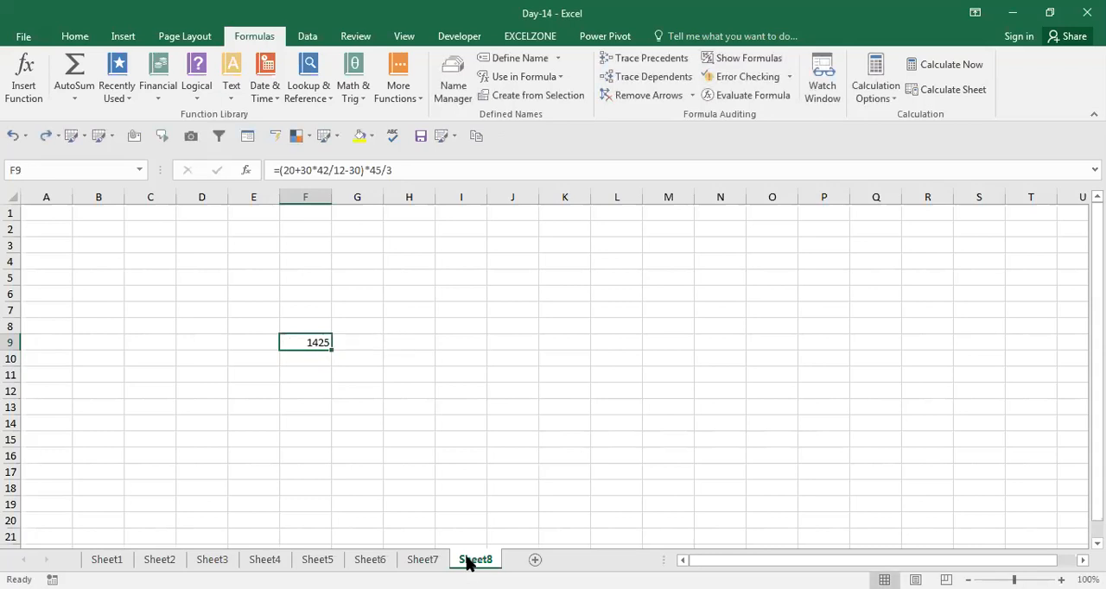
Enter the formula =F9+5112 in cell G9
{"action": "key", "text": "Right"}
{"action": "type", "text": "="}
{"action": "key", "text": "Left"}
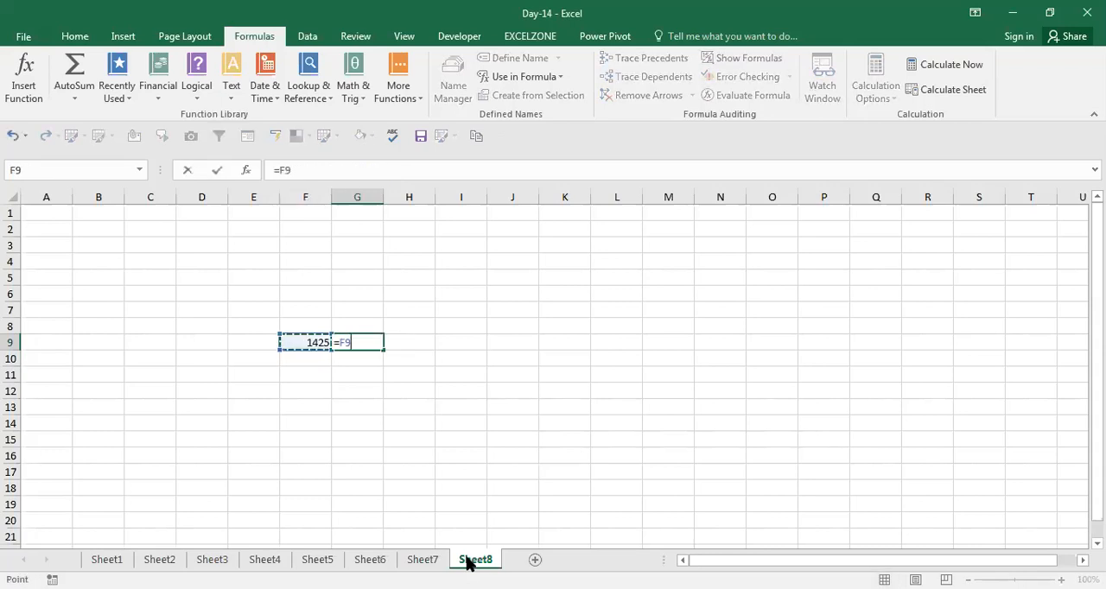
{"action": "type", "text": "+5112"}
{"action": "key", "text": "Return"}
Enter a SUM formula over F9:G9 in cell H9
{"action": "key", "text": "Left"}
{"action": "key", "text": "Right"}
{"action": "key", "text": "Right"}
{"action": "key", "text": "Up"}
{"action": "type", "text": "="}
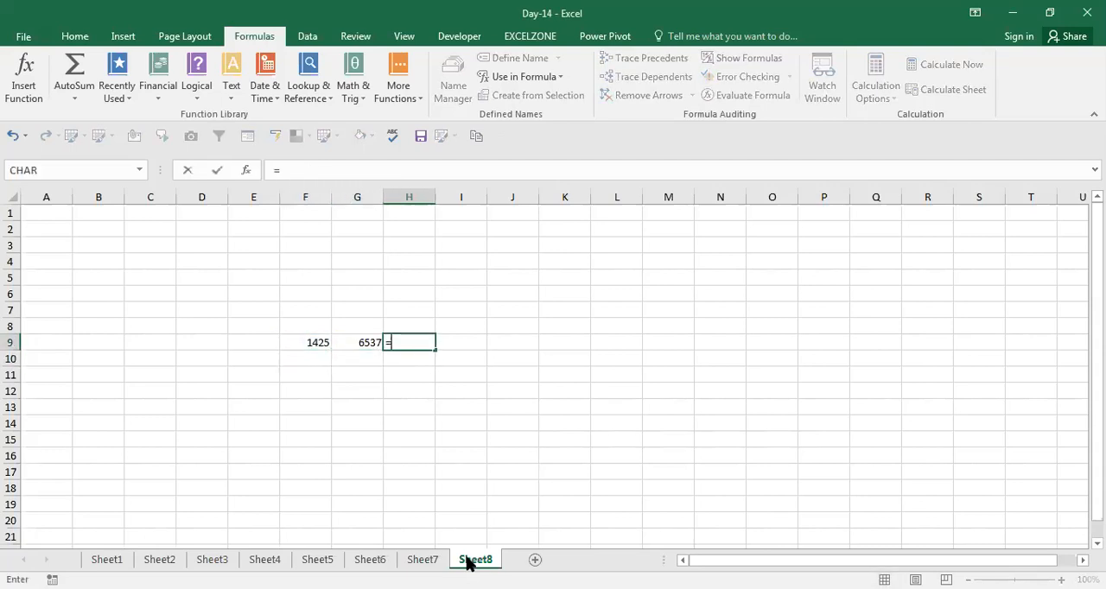
{"action": "type", "text": "SUM("}
{"action": "key", "text": "Left"}
{"action": "key", "text": "Left"}
{"action": "key", "text": "shift+Right"}
{"action": "key", "text": "ctrl+Return"}
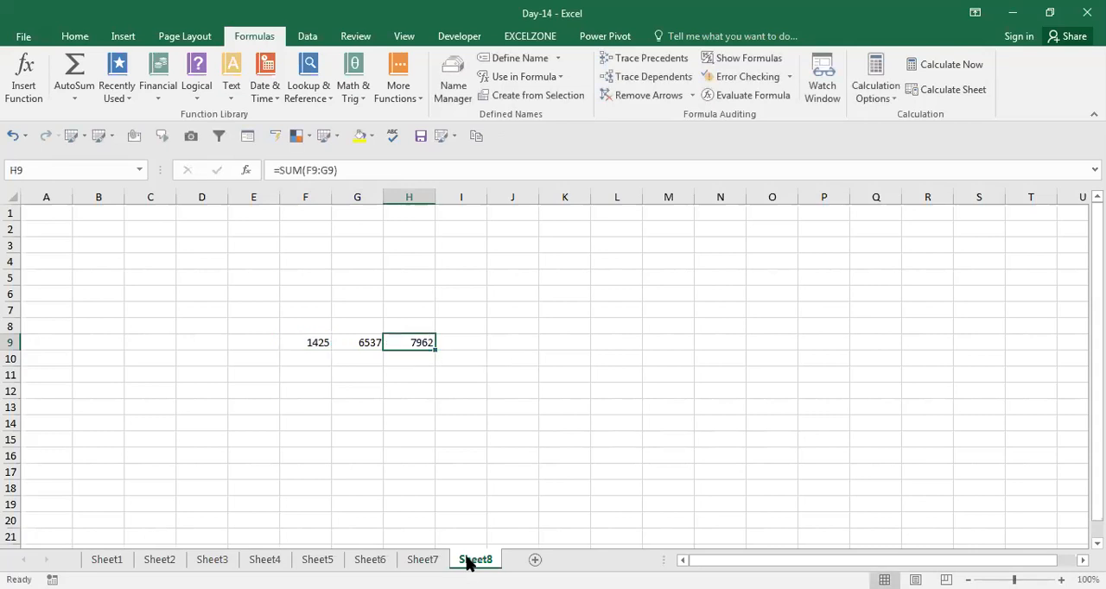
Try deleting column G to test the SUM formula beside it, and undo the deletion
{"action": "key", "text": "Left"}
{"action": "key", "text": "ctrl+space"}
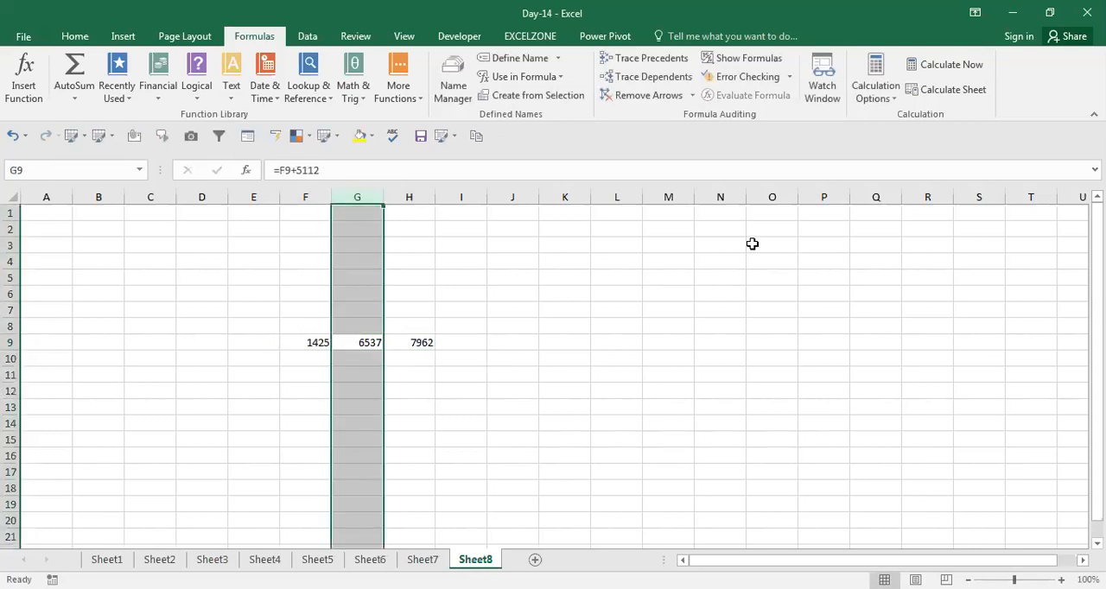
{"action": "key", "text": "ctrl+minus"}
{"action": "key", "text": "Down"}
{"action": "key", "text": "ctrl+z"}
{"action": "key", "text": "Up"}
{"action": "key", "text": "Down"}
{"action": "key", "text": "Right"}
{"action": "key", "text": "F2"}
{"action": "key", "text": "Escape"}
Replace the formula in H9 with =F9+G9 and reselect the cell
{"action": "type", "text": "="}
{"action": "key", "text": "Left"}
{"action": "key", "text": "Left"}
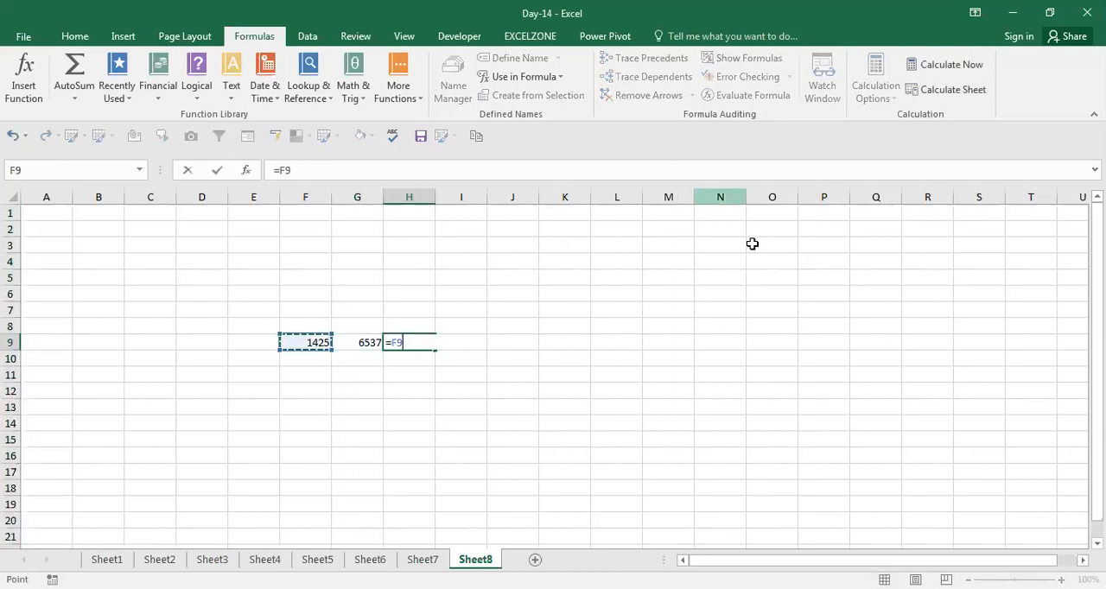
{"action": "type", "text": "+"}
{"action": "key", "text": "Left"}
{"action": "key", "text": "Return"}
{"action": "key", "text": "Up"}
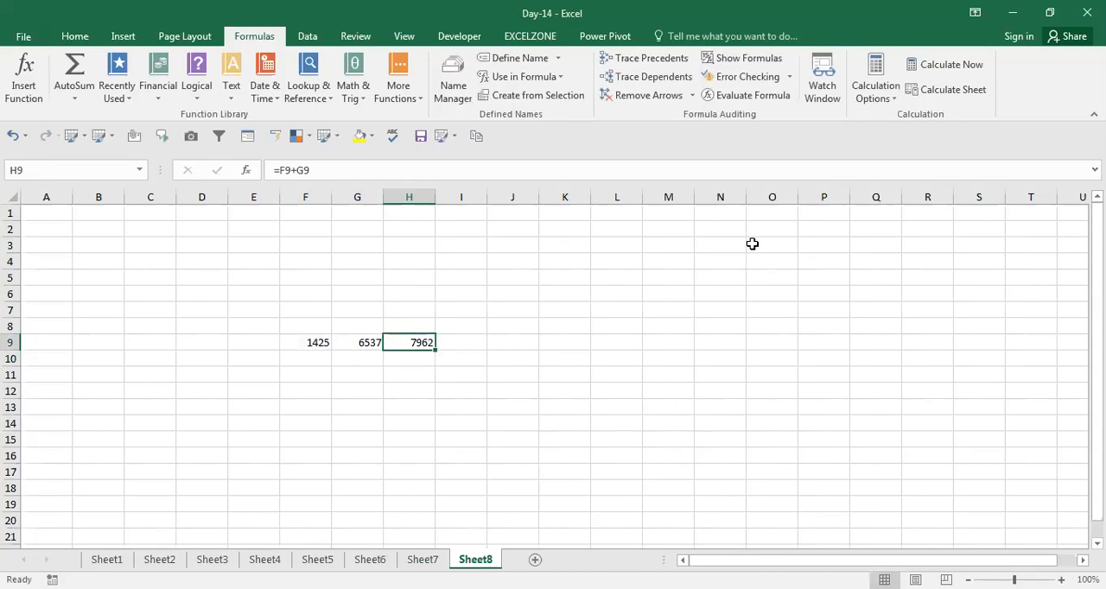
Delete column G and select the cell in row 9 holding the formula that referenced it
{"action": "key", "text": "Left"}
{"action": "key", "text": "ctrl+space"}
{"action": "key", "text": "ctrl+minus"}
{"action": "key", "text": "Down"}
{"action": "key", "text": "Up"}
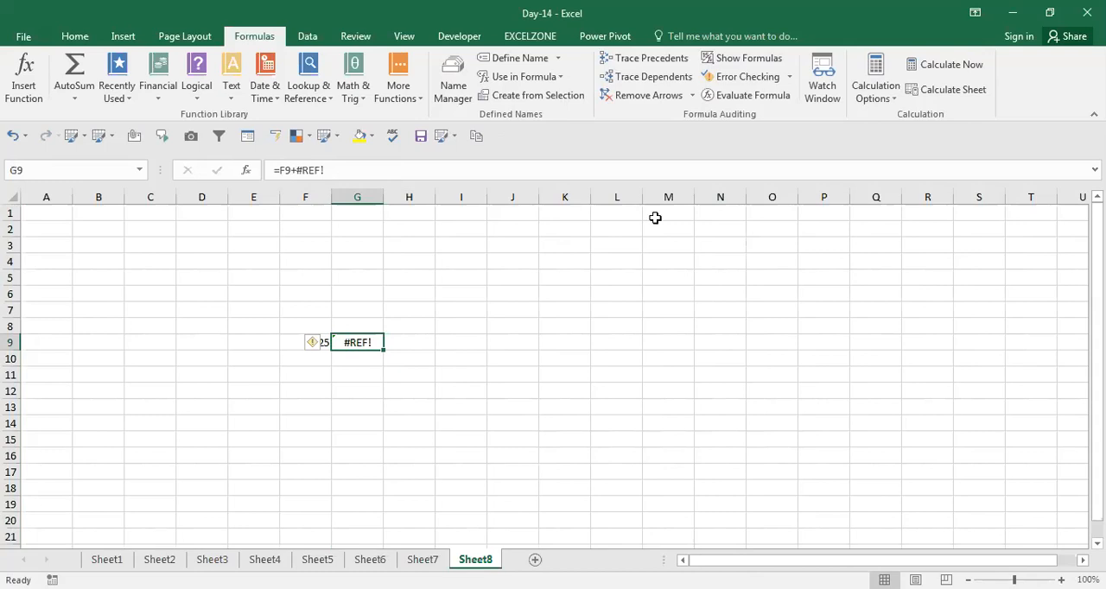
Run Error Checking on the broken reference in G9, open its formula for editing and resume the check unedited
{"action": "left_click_drag", "start_coordinate": [484, 263], "coordinate": [670, 211]}
{"action": "left_click", "coordinate": [363, 342]}
{"action": "left_click", "coordinate": [732, 78]}
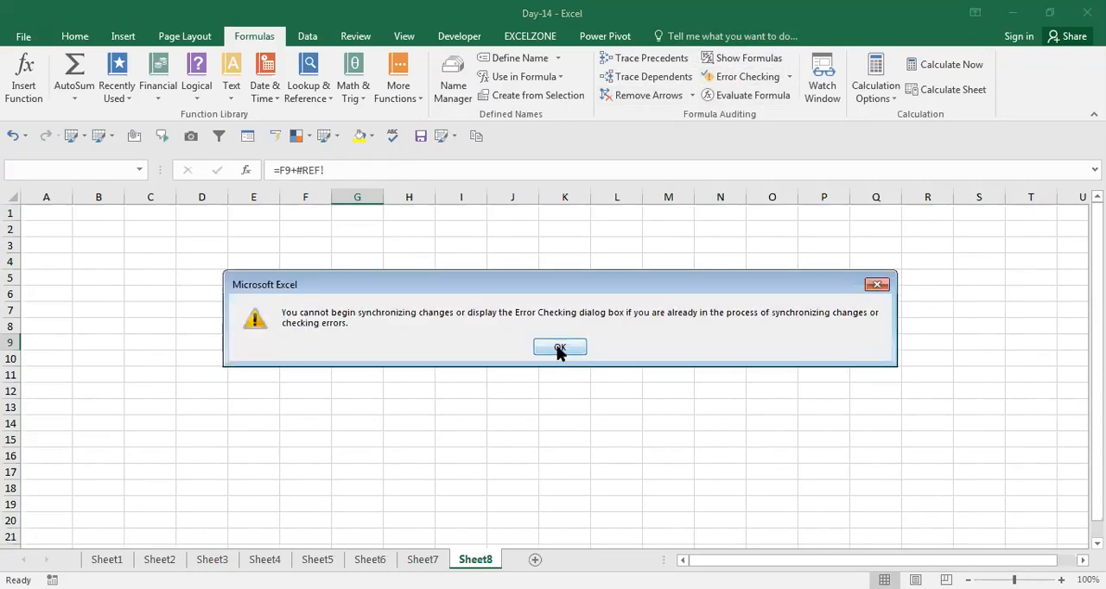
{"action": "left_click", "coordinate": [558, 348]}
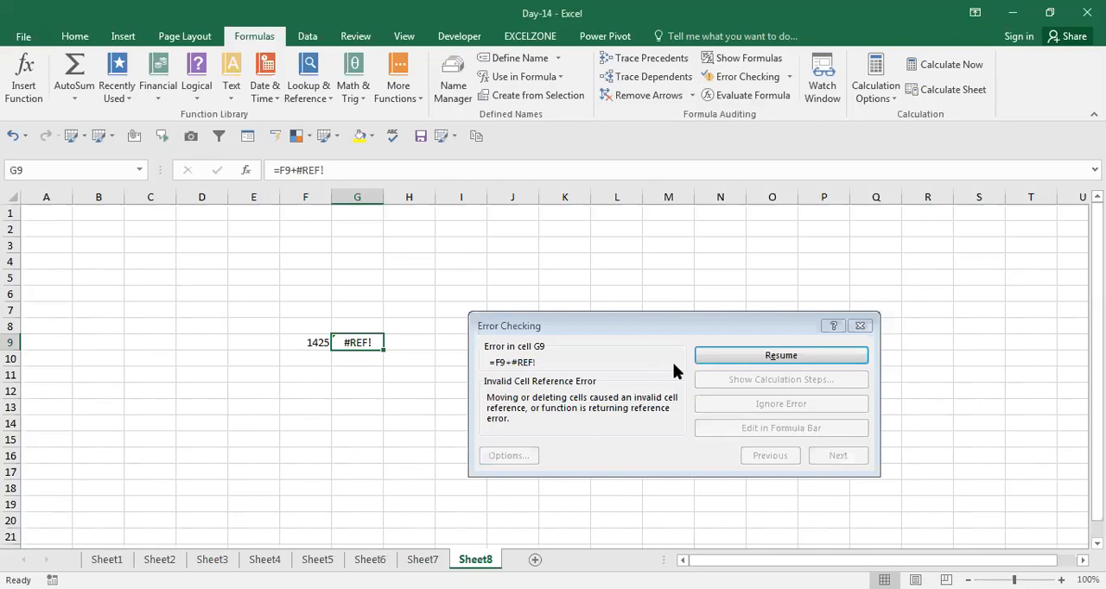
{"action": "left_click", "coordinate": [739, 359]}
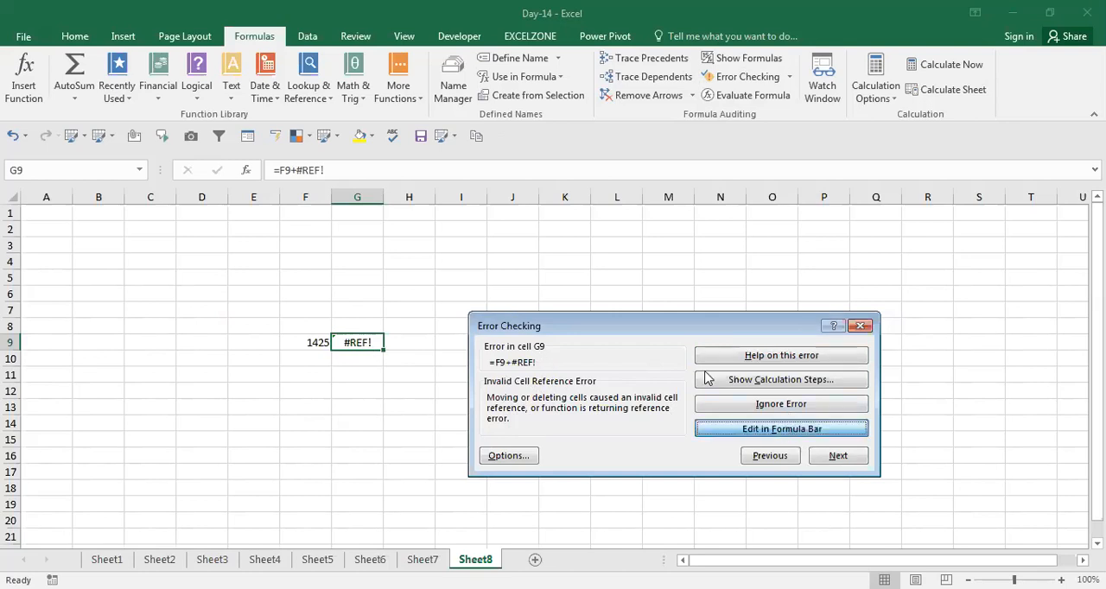
{"action": "left_click", "coordinate": [784, 429]}
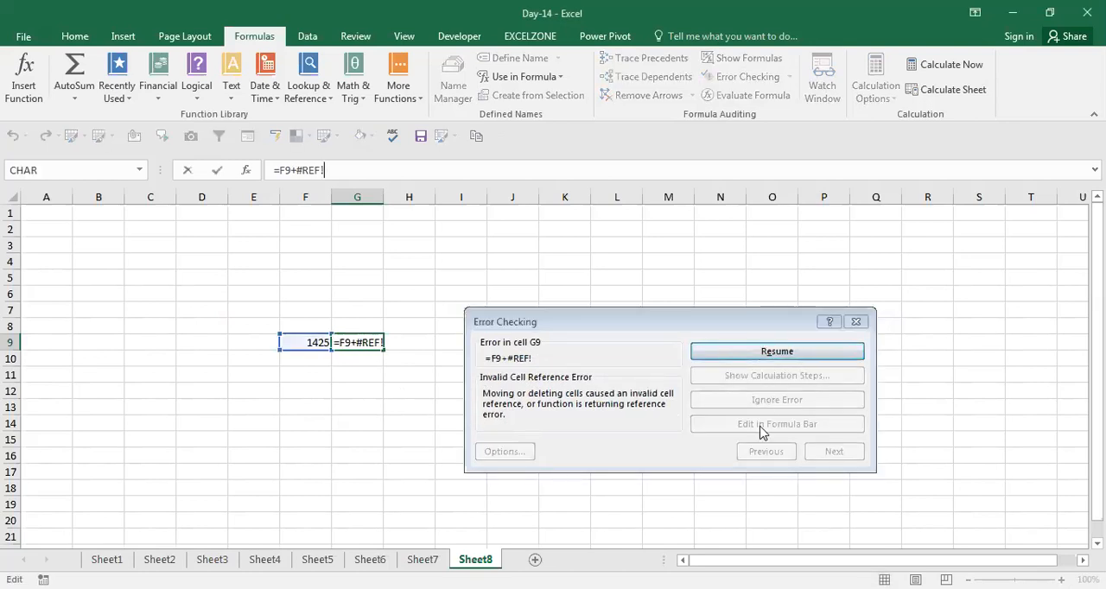
{"action": "left_click", "coordinate": [770, 361]}
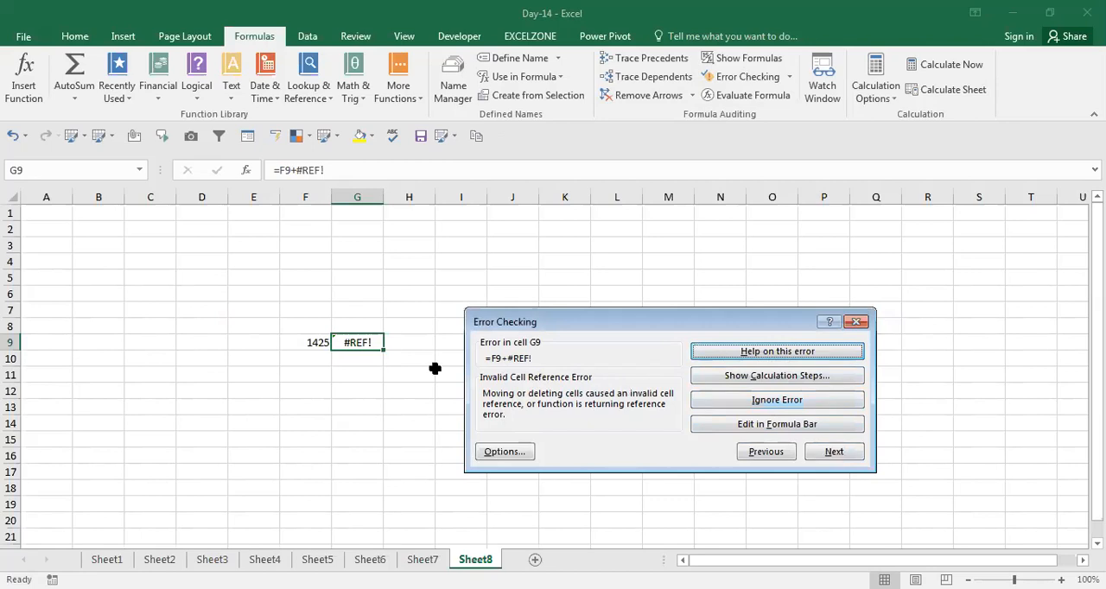
View the calculation steps and the help for G9's error, and close Error Checking
{"action": "left_click", "coordinate": [741, 378]}
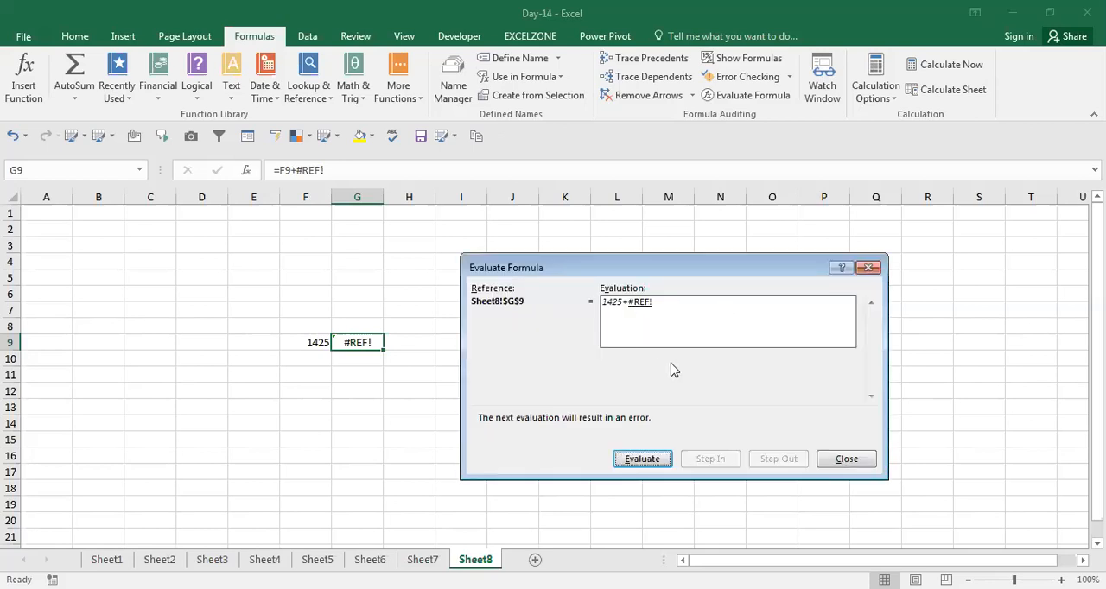
{"action": "left_click", "coordinate": [846, 466]}
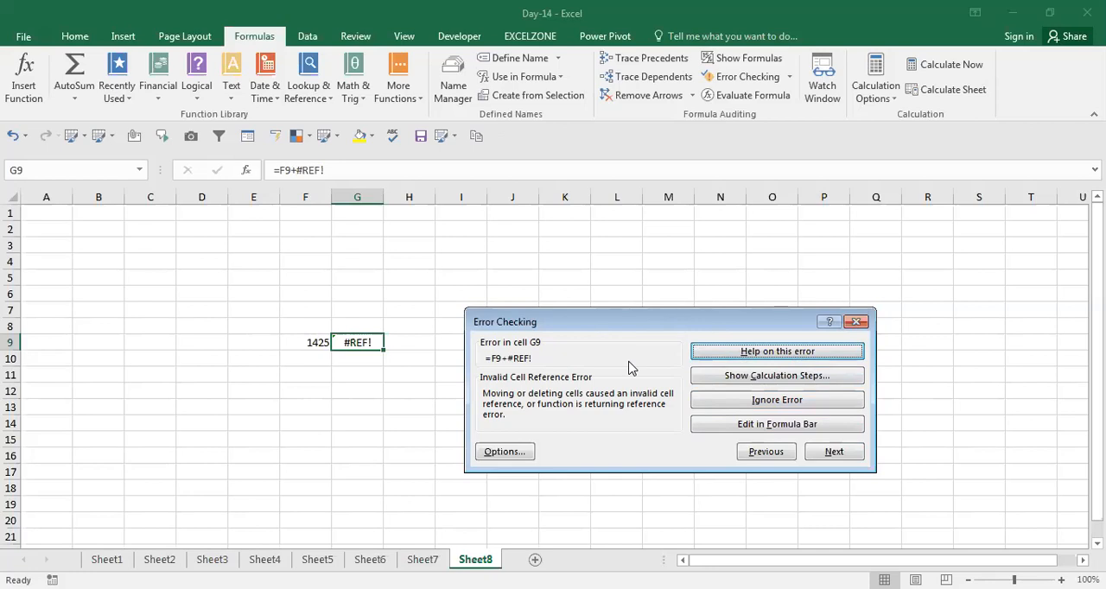
{"action": "left_click", "coordinate": [786, 359]}
{"action": "left_click", "coordinate": [855, 322]}
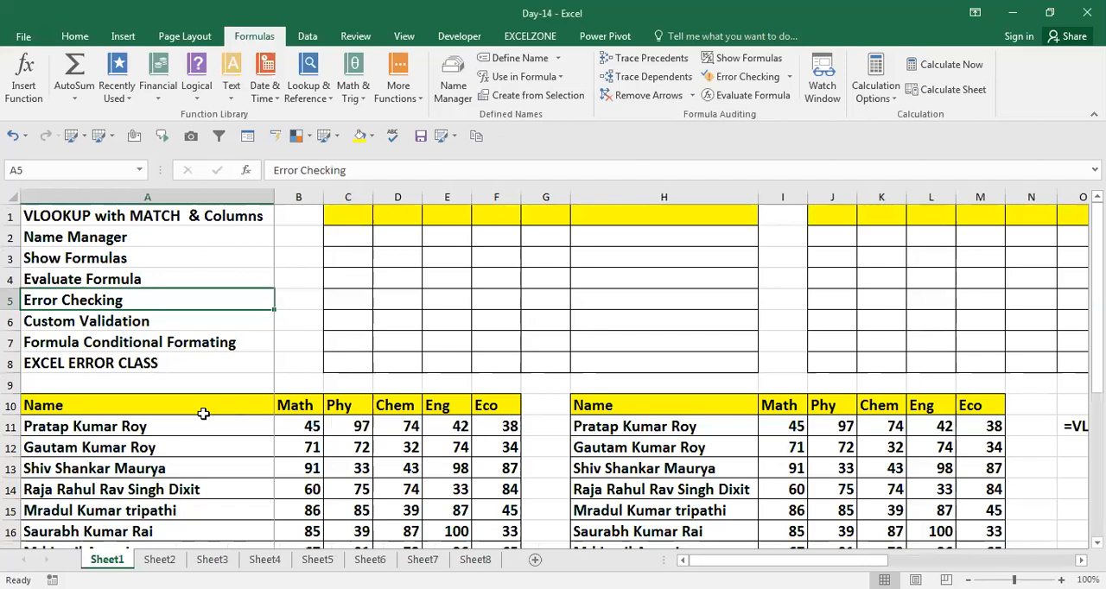
Review the remaining topics on Sheet1, Custom Validation, Formula Conditional Formating and EXCEL ERROR CLASS in A6:A8
{"action": "key", "text": "Down"}
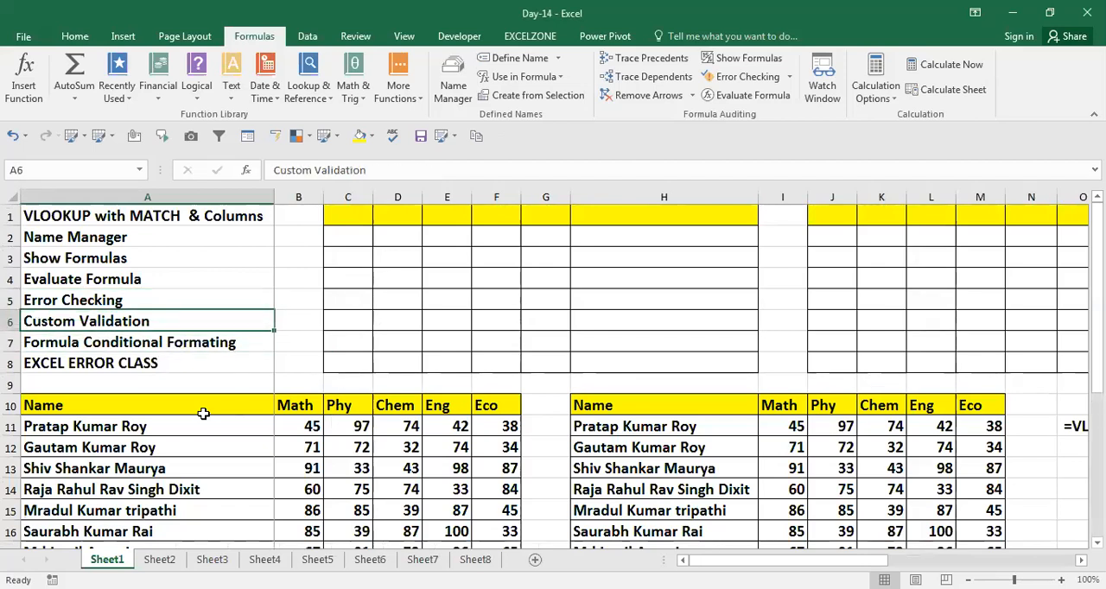
{"action": "key", "text": "Down"}
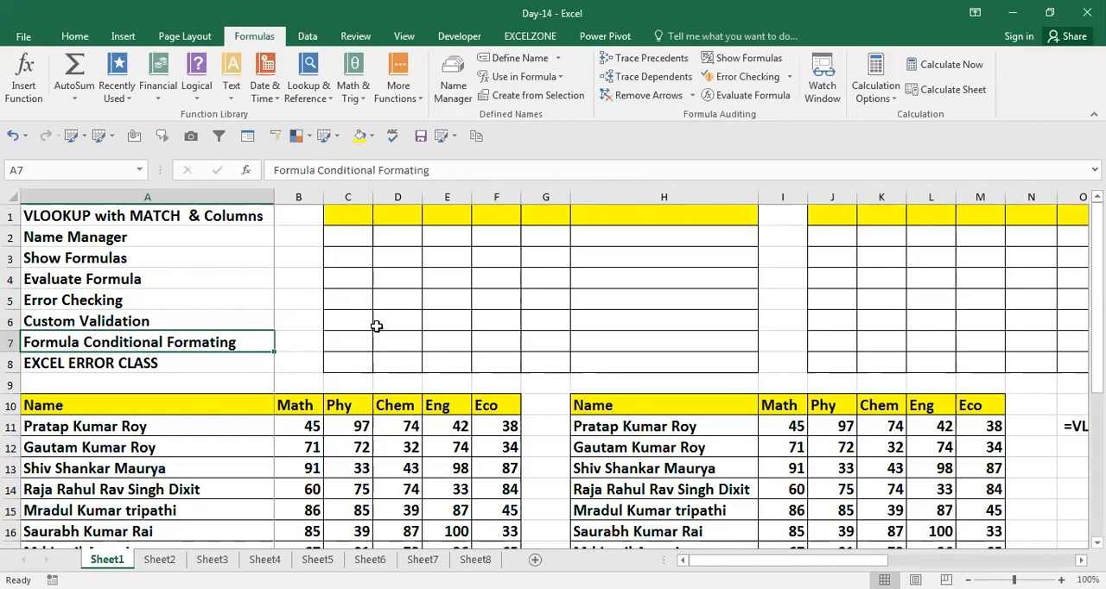
{"action": "key", "text": "Up"}
{"action": "key", "text": "Down"}
{"action": "key", "text": "Up"}
{"action": "key", "text": "Down"}
{"action": "key", "text": "Up"}
{"action": "key", "text": "Down"}
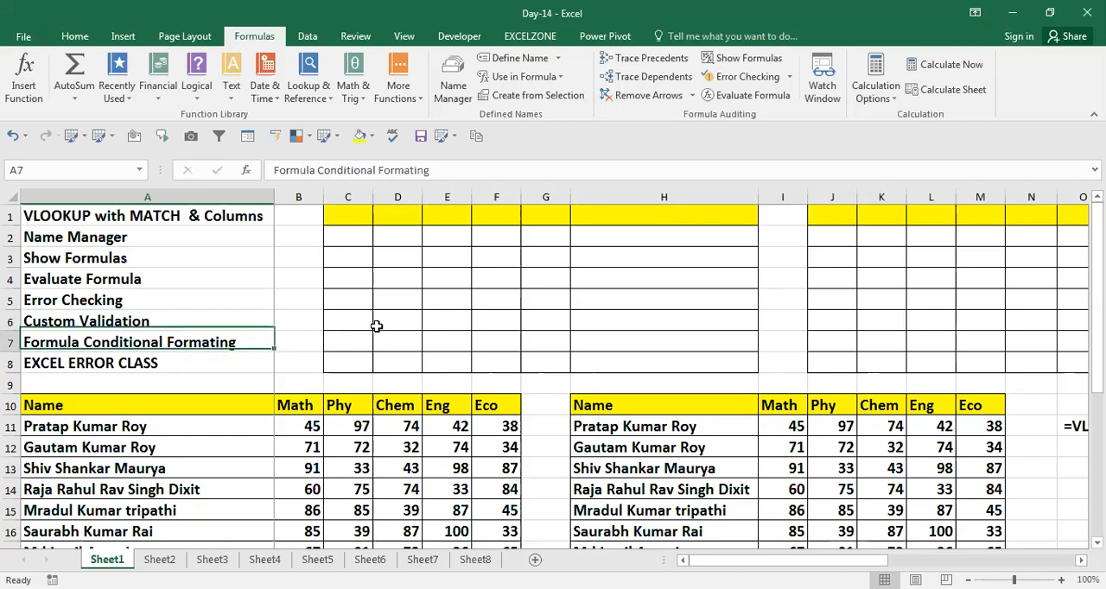
{"action": "key", "text": "Up"}
{"action": "key", "text": "Down"}
{"action": "key", "text": "Up"}
{"action": "key", "text": "Down"}
{"action": "key", "text": "Up"}
{"action": "key", "text": "Down"}
{"action": "key", "text": "Down"}
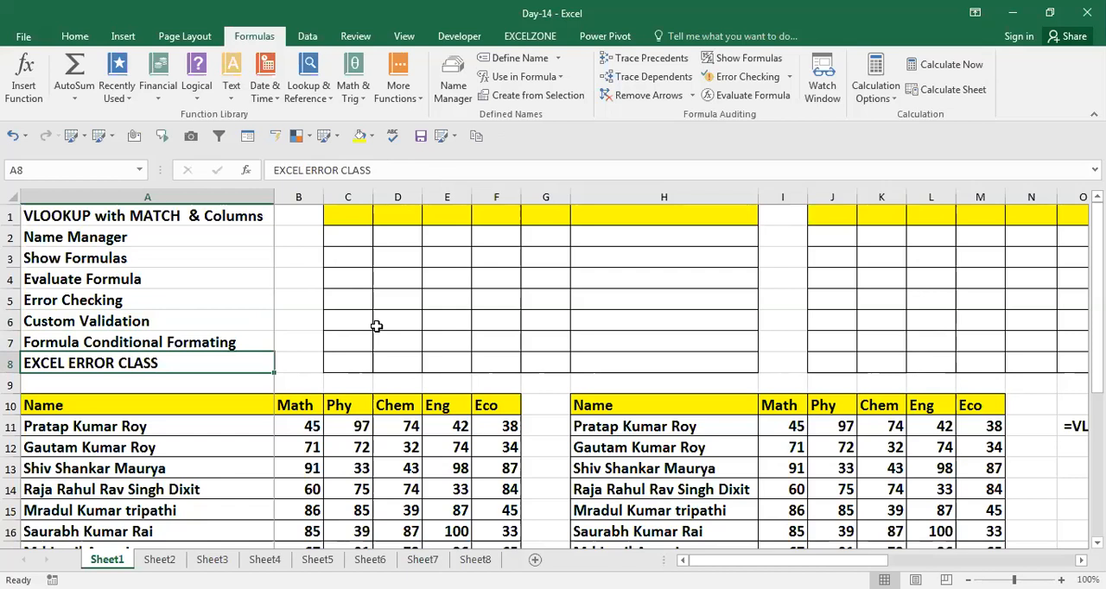
{"action": "key", "text": "Up"}
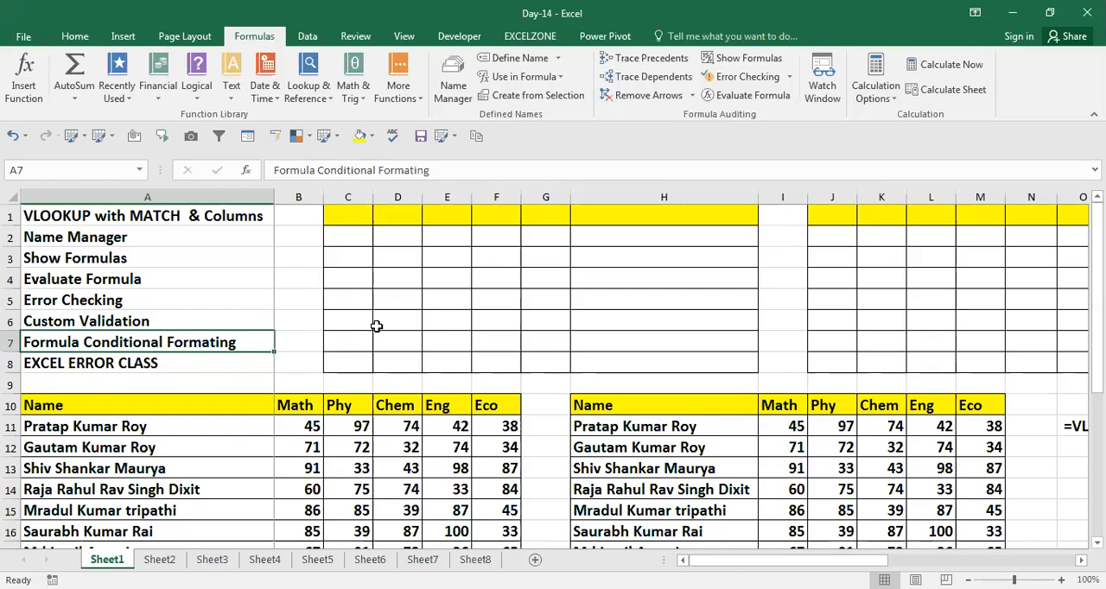
{"action": "key", "text": "Down"}
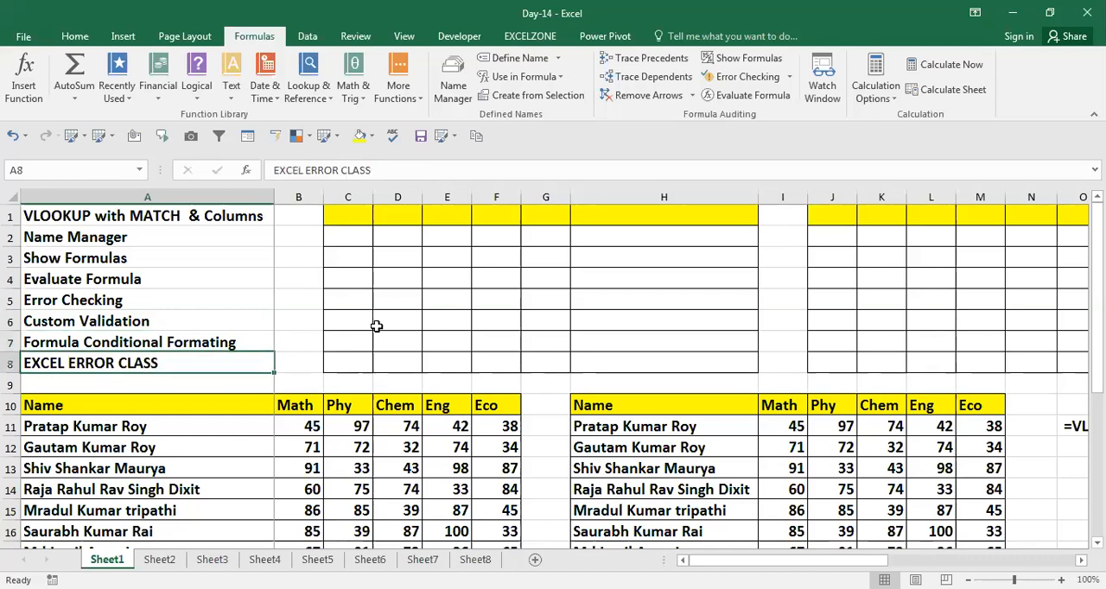
{"action": "key", "text": "Right"}
{"action": "key", "text": "Left"}
Add a new worksheet and enter the error values #N/A in D1 and #REF! in D2
{"action": "left_click", "coordinate": [535, 560]}
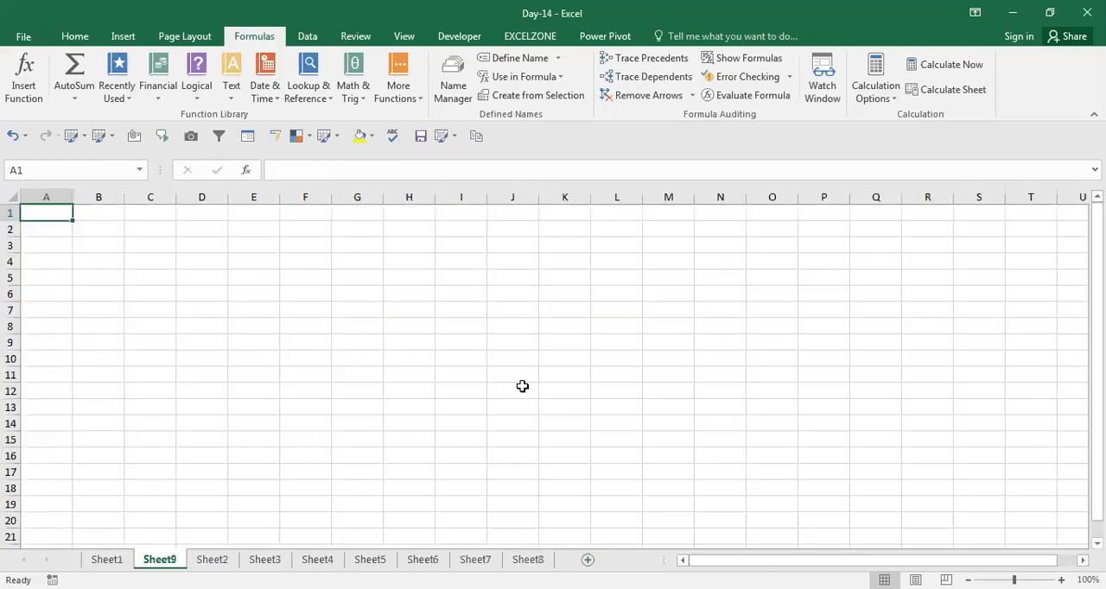
{"action": "left_click", "coordinate": [185, 212]}
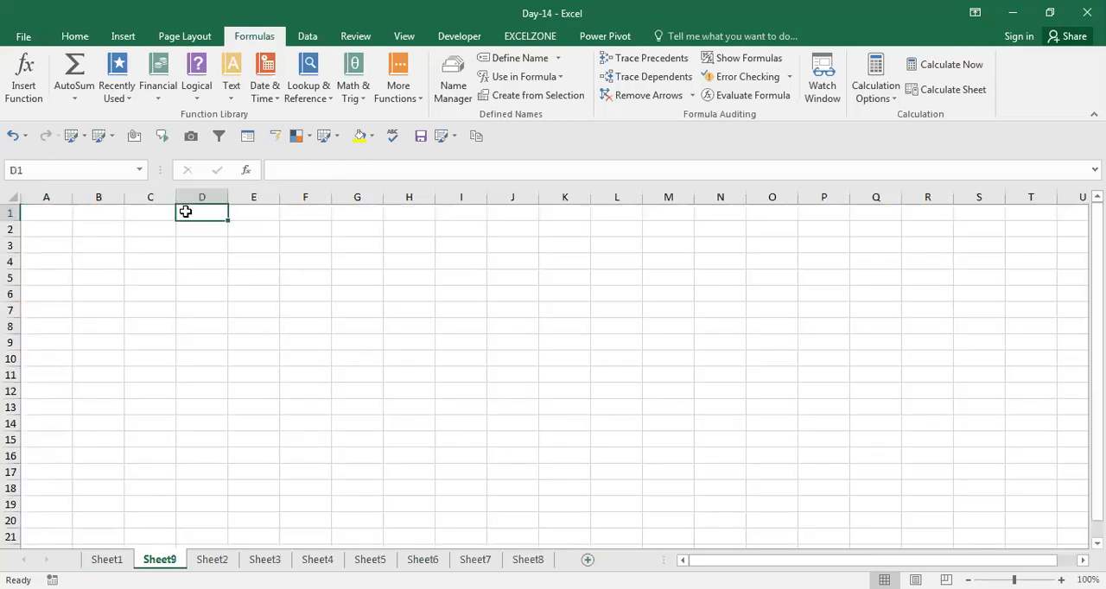
{"action": "type", "text": "#N/A"}
{"action": "key", "text": "Return"}
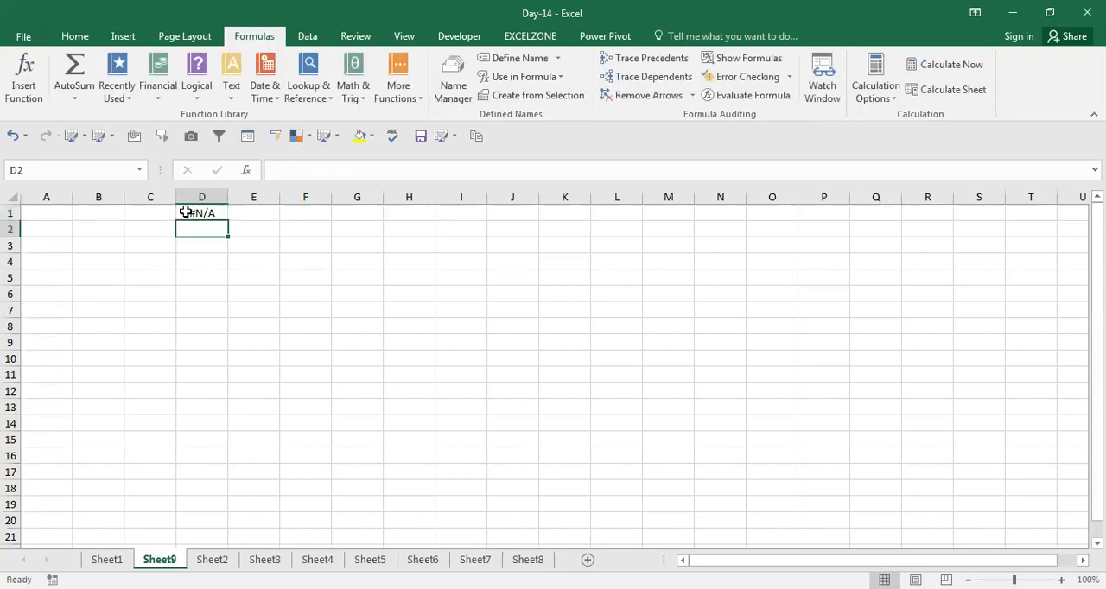
{"action": "type", "text": "#r"}
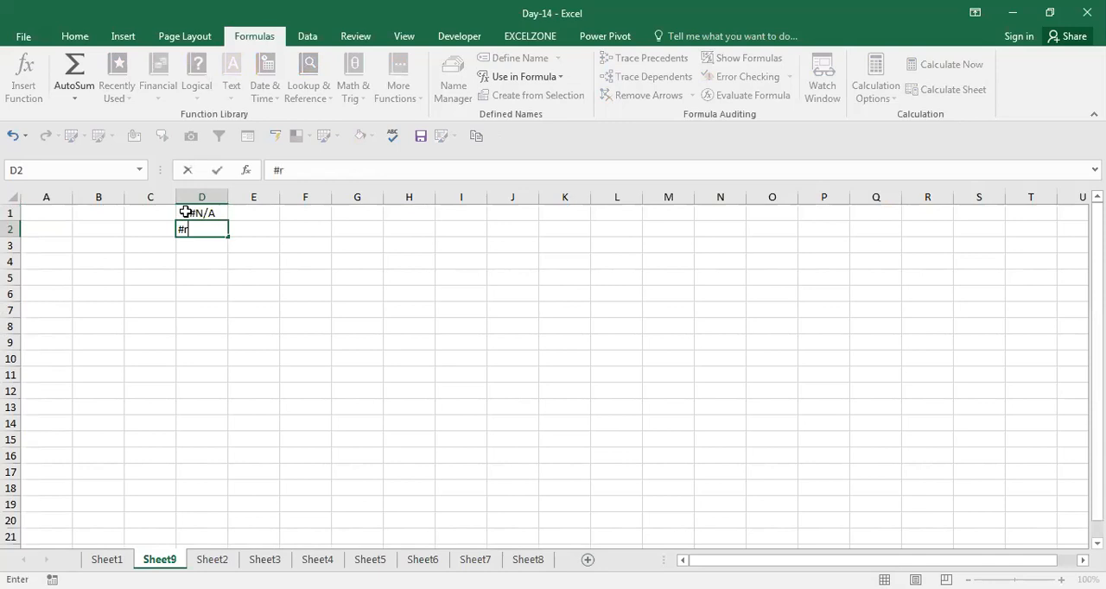
{"action": "type", "text": "ef!"}
{"action": "key", "text": "Return"}
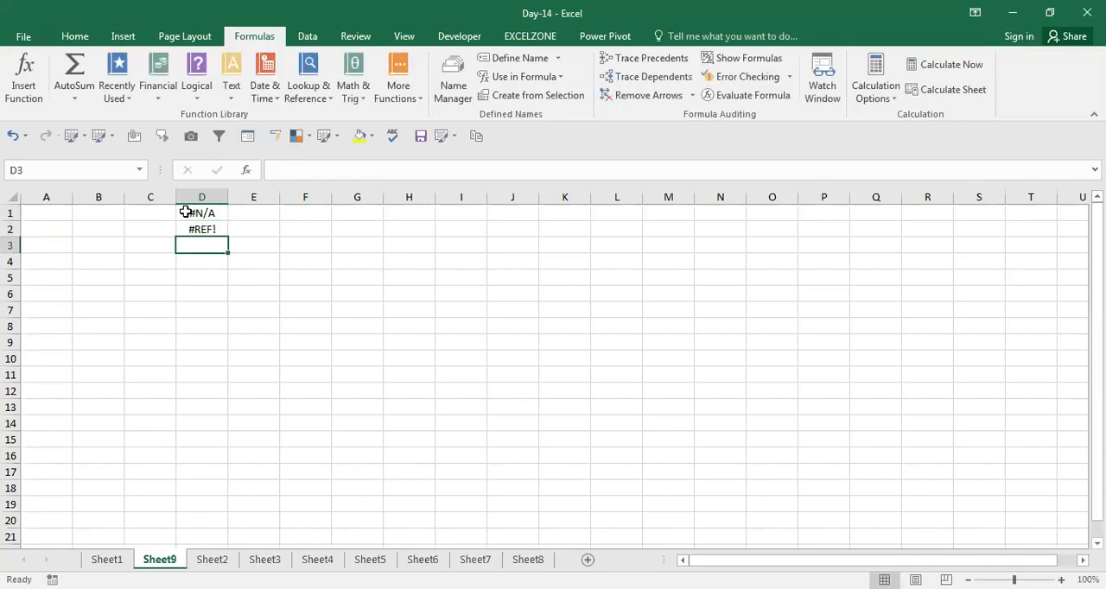
Enter the error value #NAME? in D3, correcting the entry after the first attempt
{"action": "type", "text": "nam"}
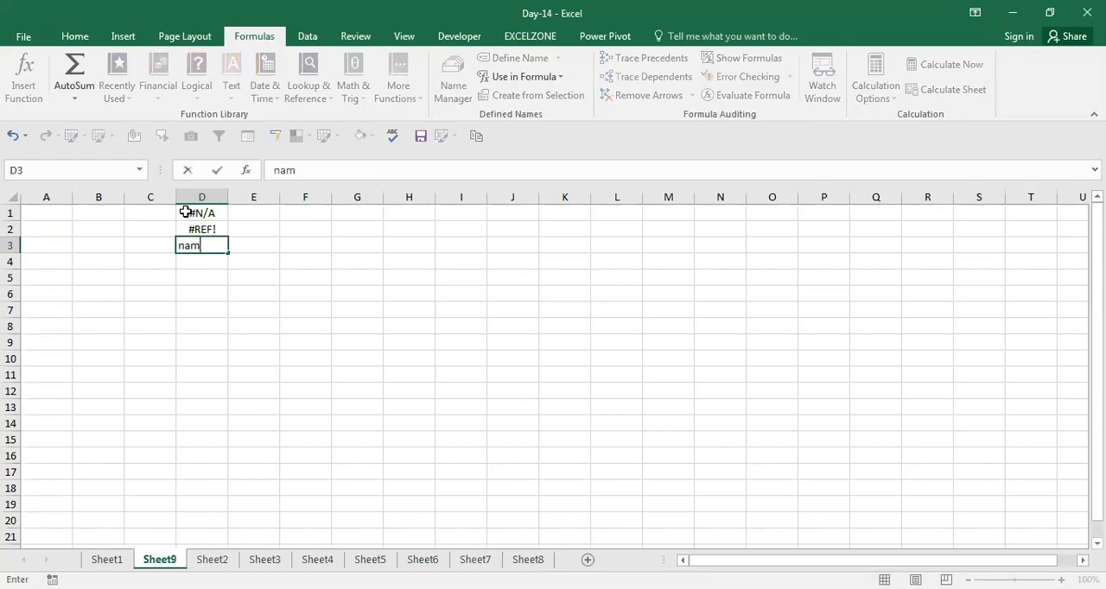
{"action": "type", "text": "e?"}
{"action": "key", "text": "Return"}
{"action": "key", "text": "Up"}
{"action": "key", "text": "F2"}
{"action": "key", "text": "Left"}
{"action": "key", "text": "Left"}
{"action": "type", "text": "="}
{"action": "key", "text": "Return"}
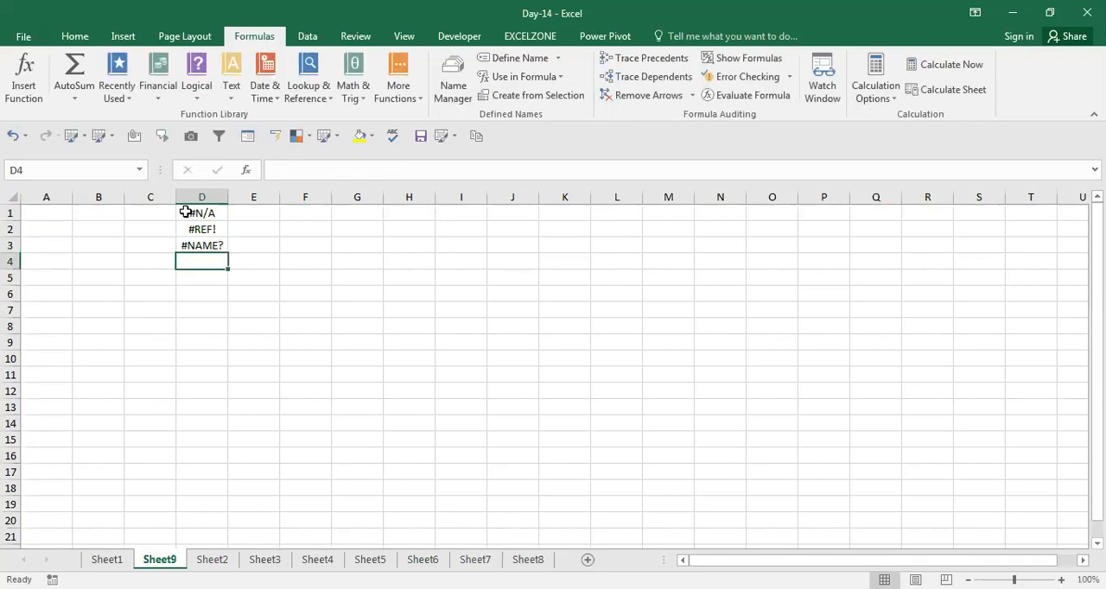
Enter the error values #NULL! in D4 and #DIV/0! in D5
{"action": "type", "text": "#nu"}
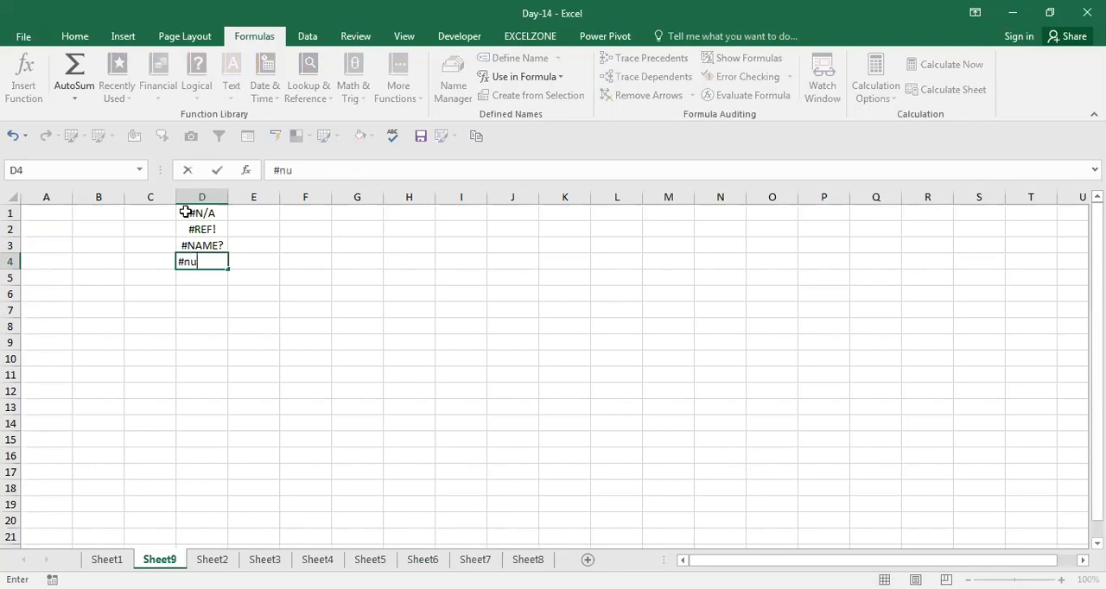
{"action": "type", "text": "ll!"}
{"action": "key", "text": "Return"}
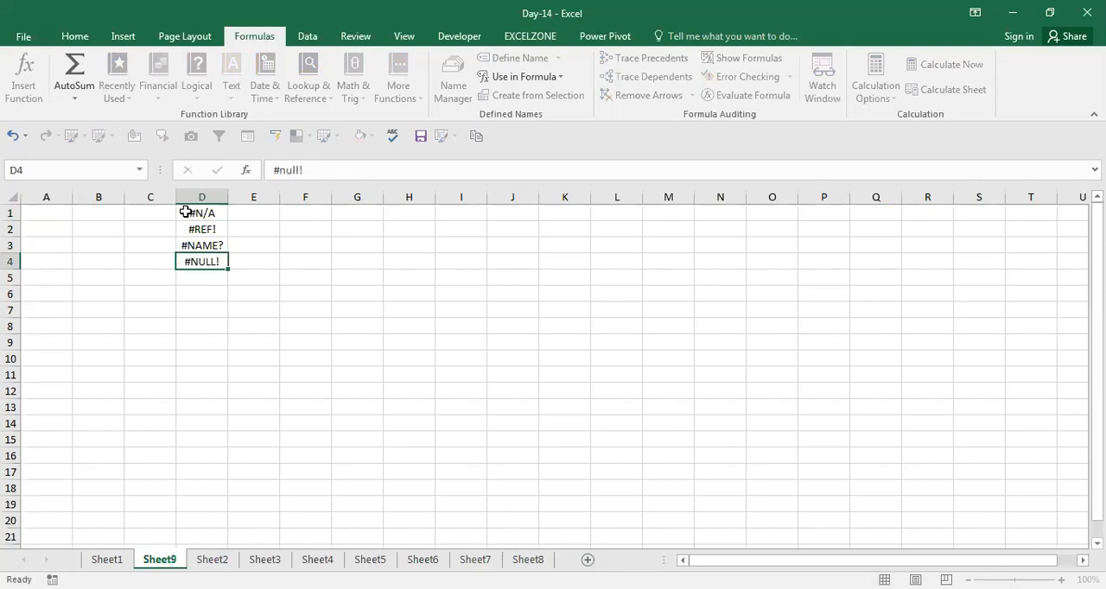
{"action": "type", "text": "#"}
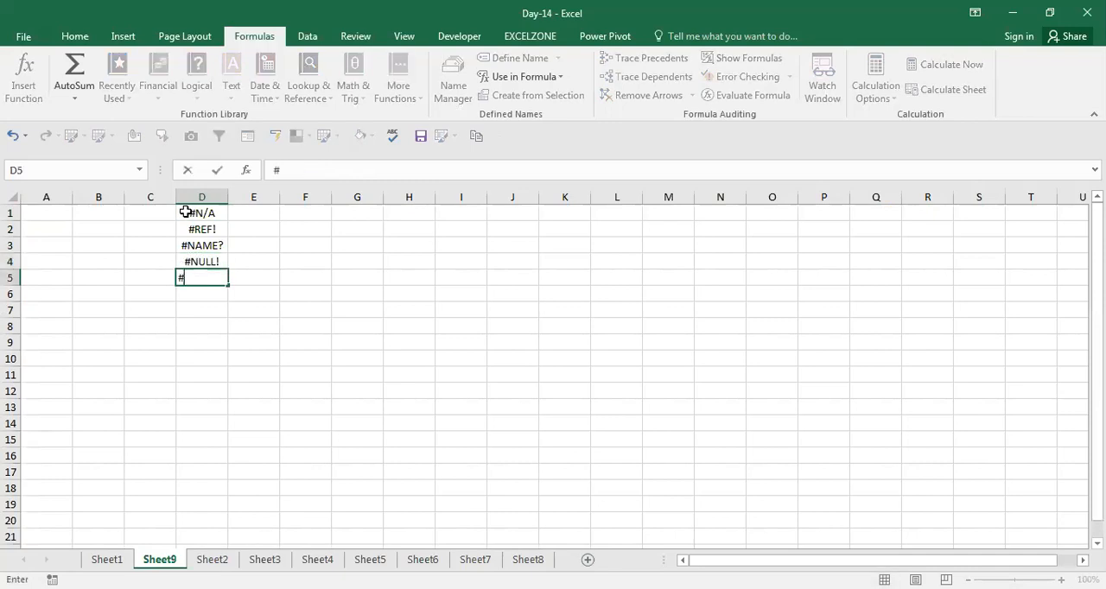
{"action": "type", "text": "div/0!"}
{"action": "key", "text": "Return"}
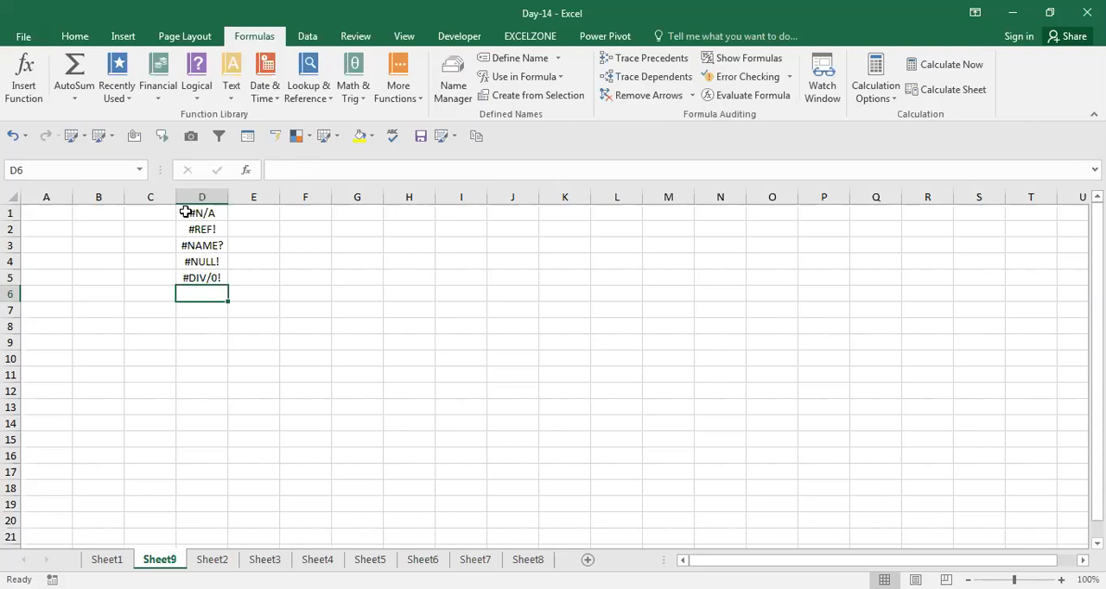
{"action": "key", "text": "ctrl+a"}
{"action": "key", "text": "alt"}
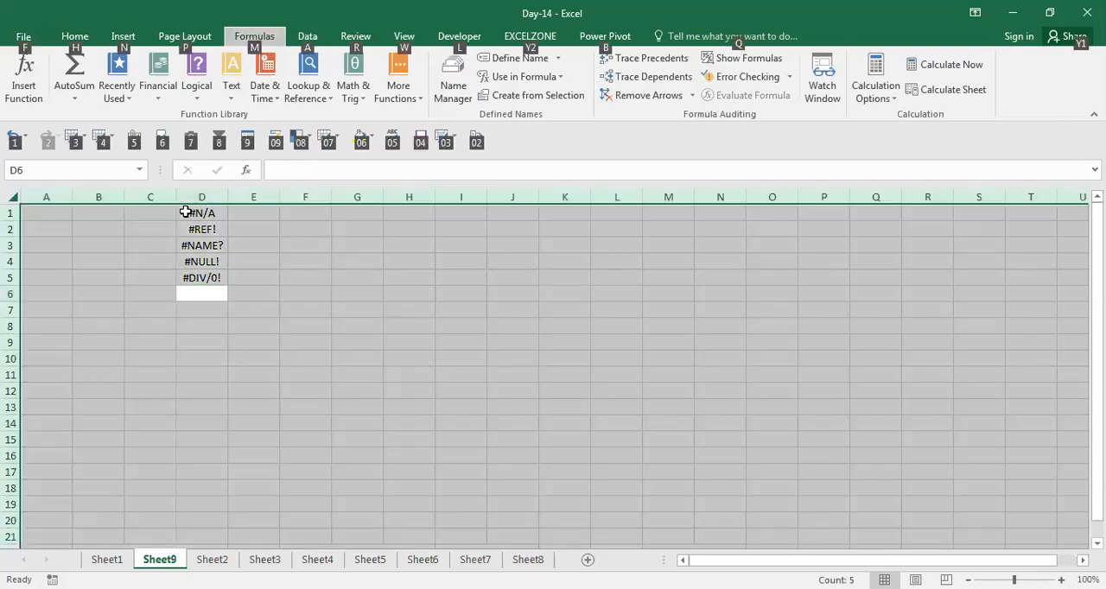
{"action": "key", "text": "f"}
{"action": "key", "text": "Escape"}
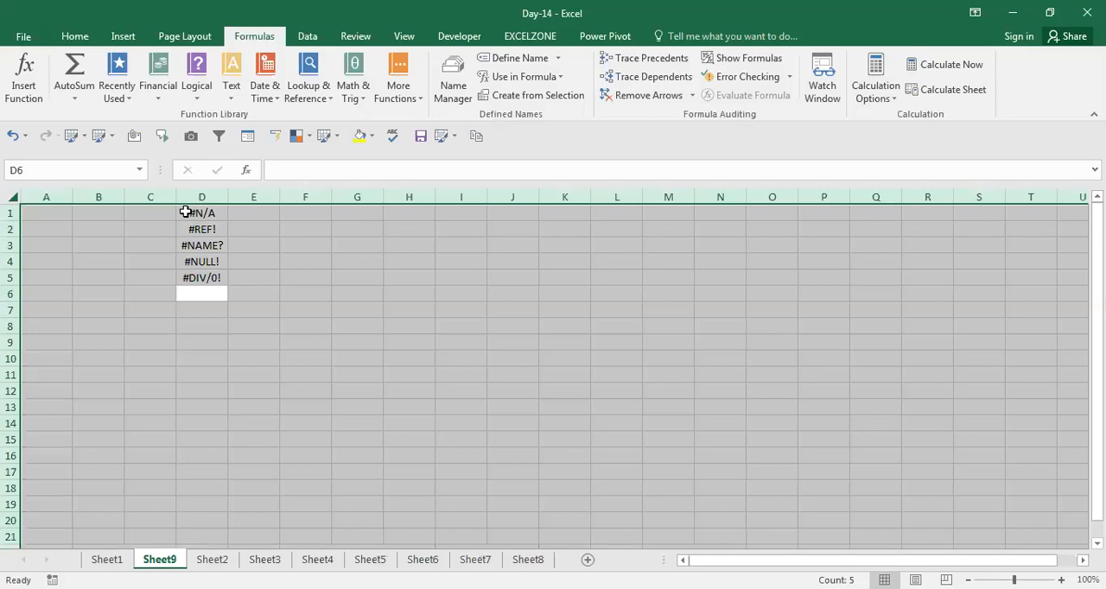
{"action": "key", "text": "Down"}
{"action": "key", "text": "Down"}
{"action": "key", "text": "Down"}
{"action": "key", "text": "Up"}
{"action": "key", "text": "Up"}
{"action": "key", "text": "Up"}
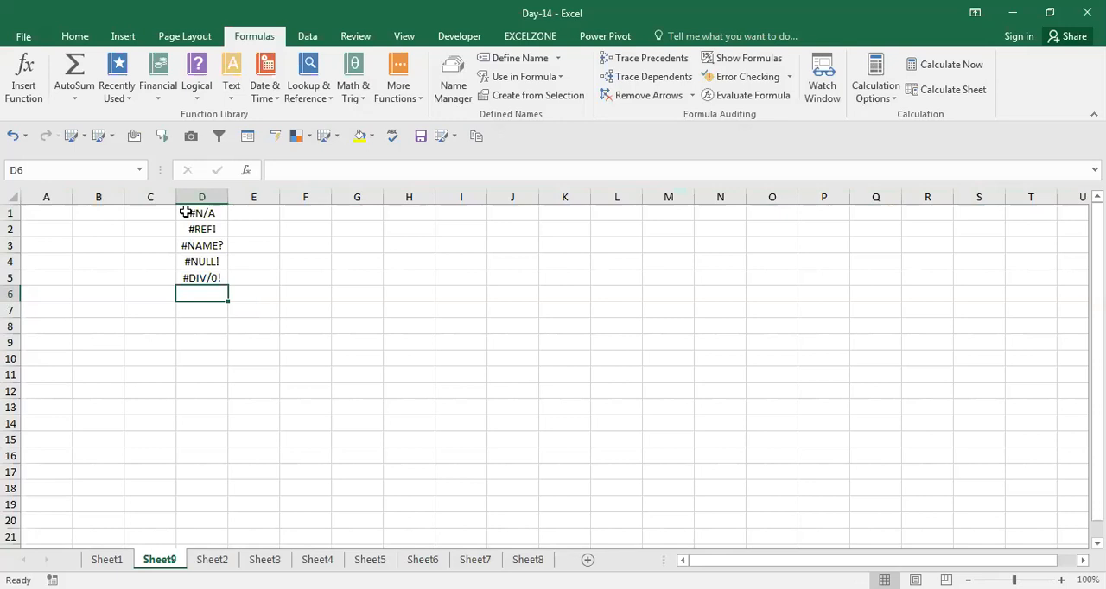
{"action": "key", "text": "alt+Tab"}
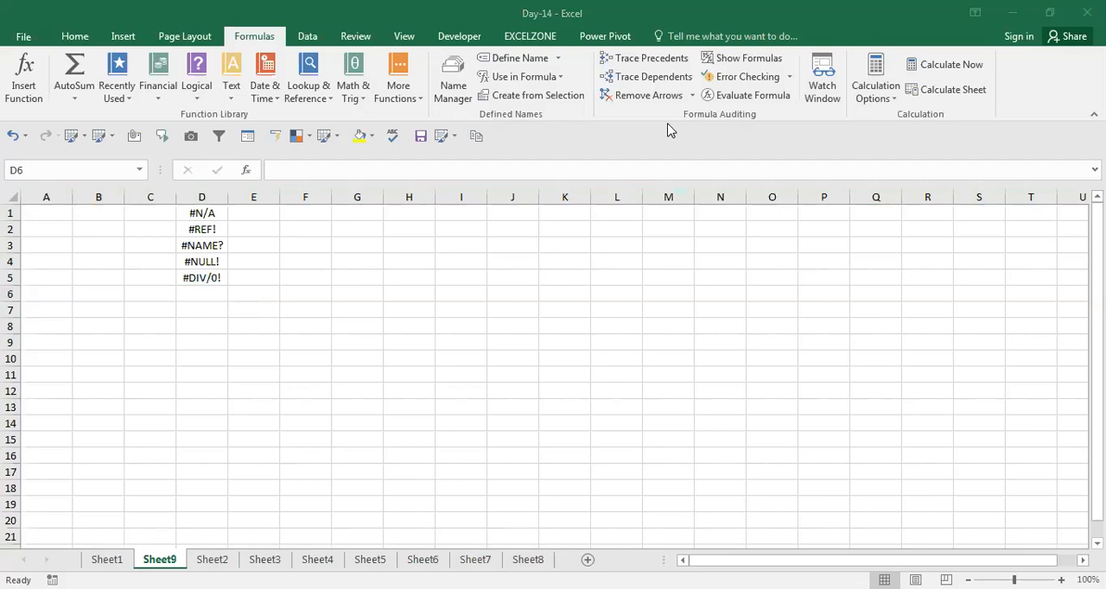
{"action": "left_click", "coordinate": [395, 367]}
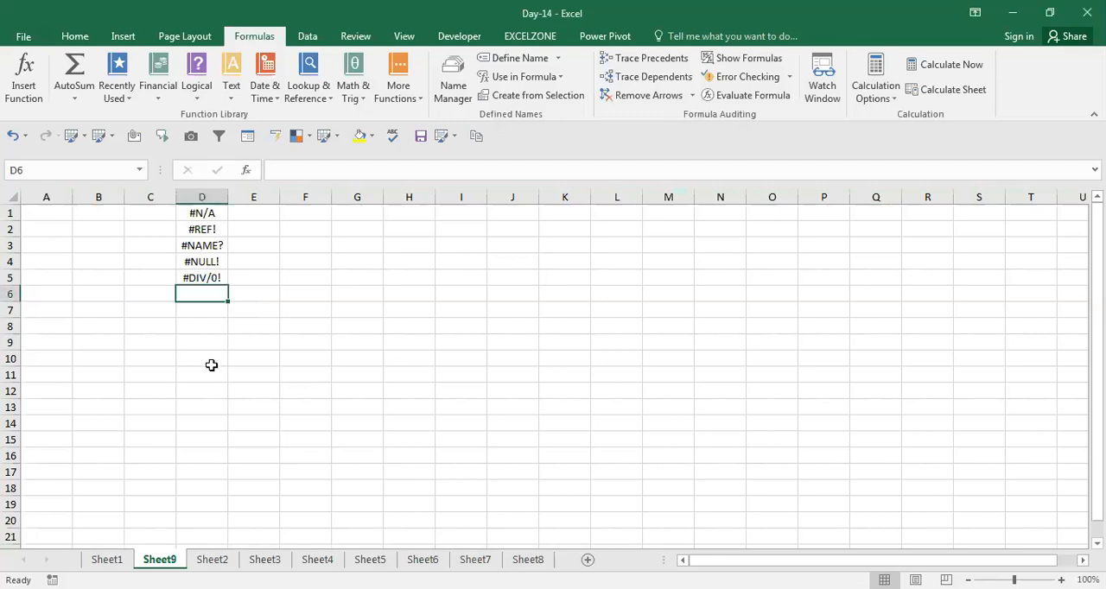
Review the error values listed in D1:D5 on Sheet9
{"action": "key", "text": "Up"}
{"action": "key", "text": "Up"}
{"action": "key", "text": "Up"}
{"action": "key", "text": "Up"}
{"action": "key", "text": "Up"}
{"action": "key", "text": "Right"}
{"action": "key", "text": "Left"}
{"action": "key", "text": "Down"}
{"action": "key", "text": "Down"}
{"action": "key", "text": "Up"}
{"action": "key", "text": "Up"}
{"action": "key", "text": "Down"}
{"action": "key", "text": "Down"}
{"action": "key", "text": "Down"}
{"action": "key", "text": "Down"}
{"action": "key", "text": "Down"}
{"action": "key", "text": "Down"}
{"action": "key", "text": "Up"}
{"action": "key", "text": "Up"}
{"action": "key", "text": "Up"}
{"action": "key", "text": "shift+Down"}
{"action": "key", "text": "shift+Down"}
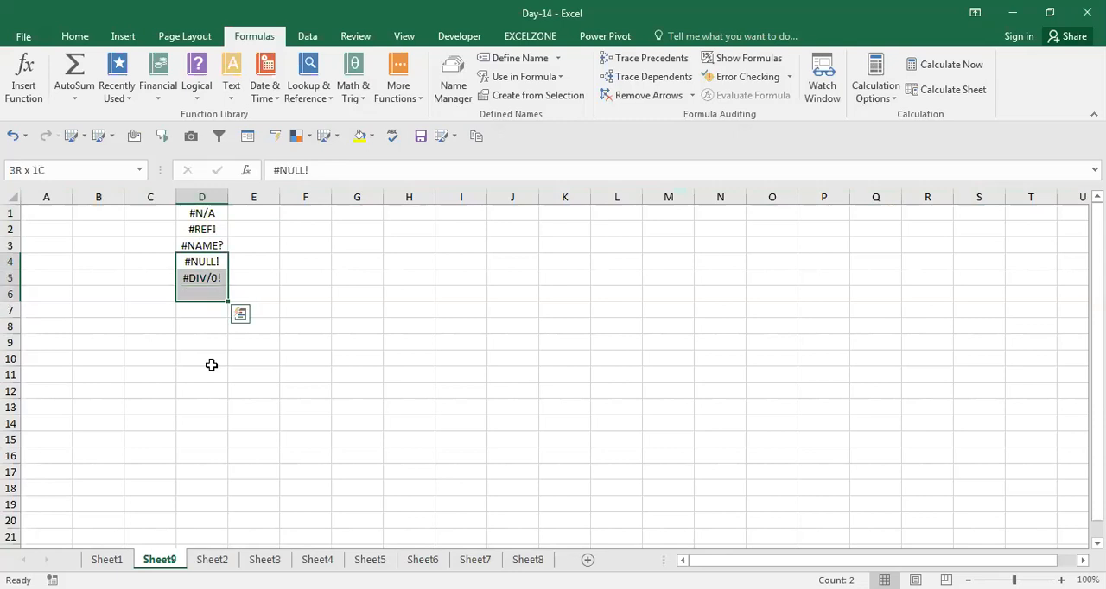
{"action": "key", "text": "shift+Down"}
{"action": "key", "text": "Up"}
{"action": "key", "text": "Up"}
{"action": "key", "text": "Up"}
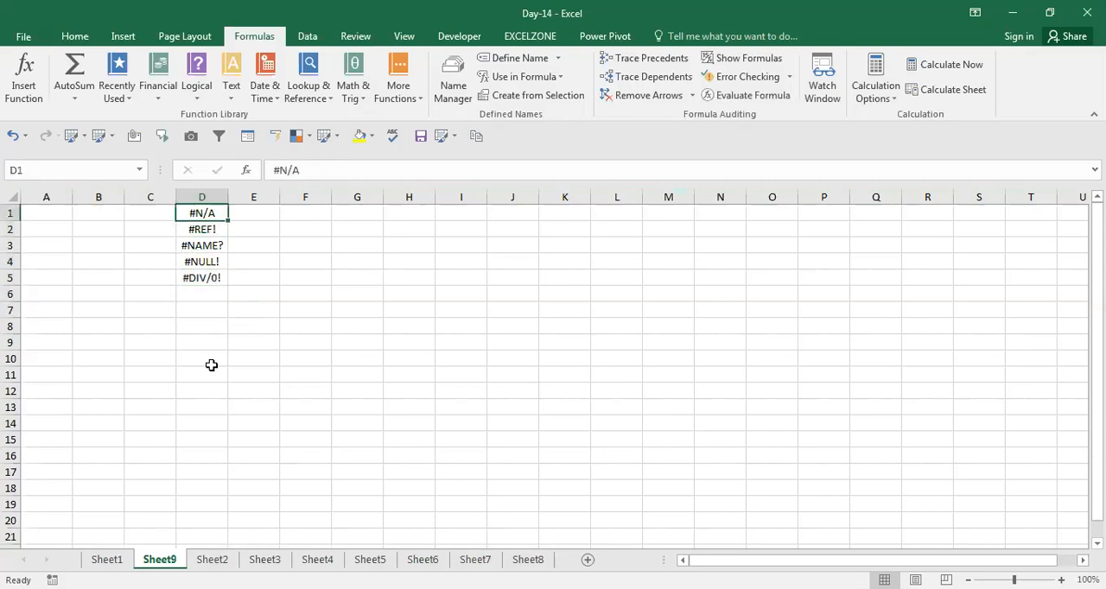
{"action": "key", "text": "shift+Down"}
{"action": "key", "text": "shift+Down"}
{"action": "key", "text": "Right"}
{"action": "key", "text": "Right"}
{"action": "key", "text": "Right"}
{"action": "key", "text": "Right"}
{"action": "key", "text": "Down"}
{"action": "key", "text": "Left"}
{"action": "key", "text": "Left"}
{"action": "key", "text": "Right"}
{"action": "key", "text": "Left"}
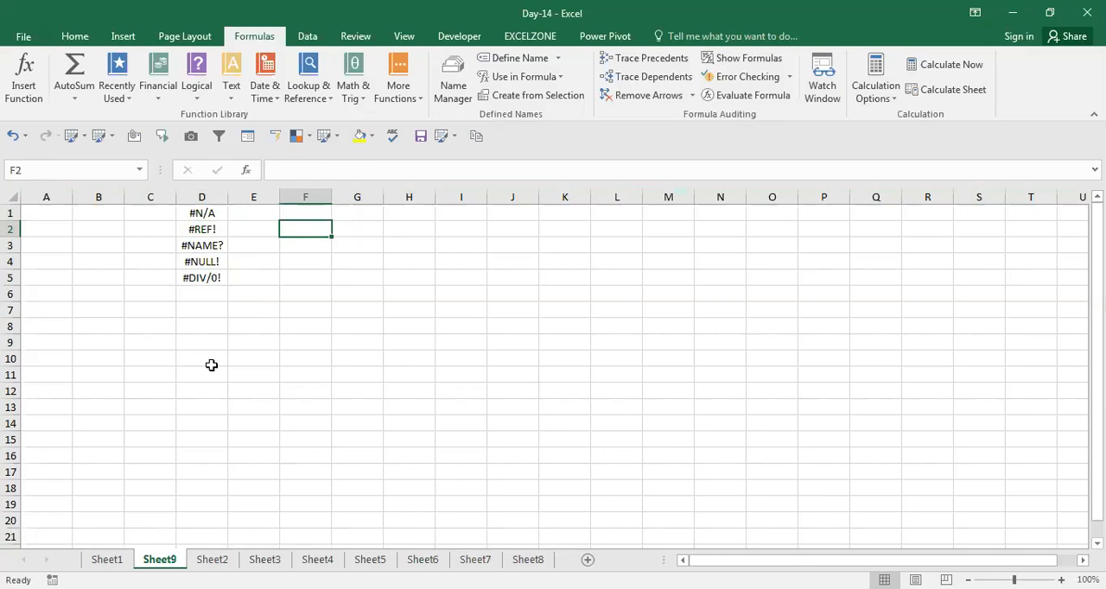
Select and copy the range A10:I18 with the marks tables on Sheet1
{"action": "left_click", "coordinate": [107, 559]}
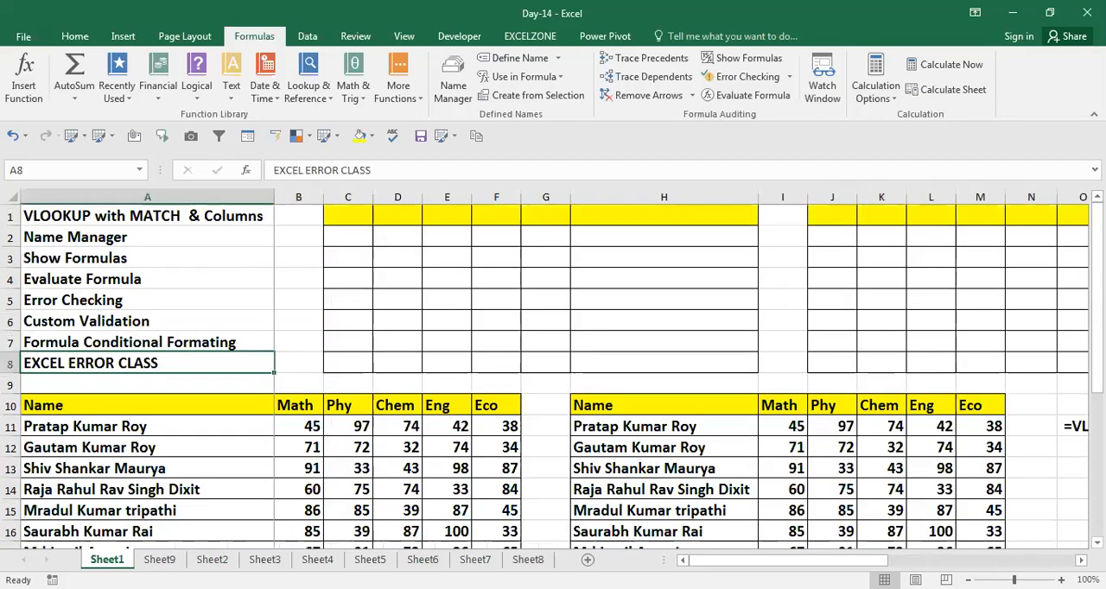
{"action": "left_click", "coordinate": [129, 405]}
{"action": "left_click_drag", "start_coordinate": [130, 405], "coordinate": [807, 544]}
{"action": "key", "text": "ctrl+c"}
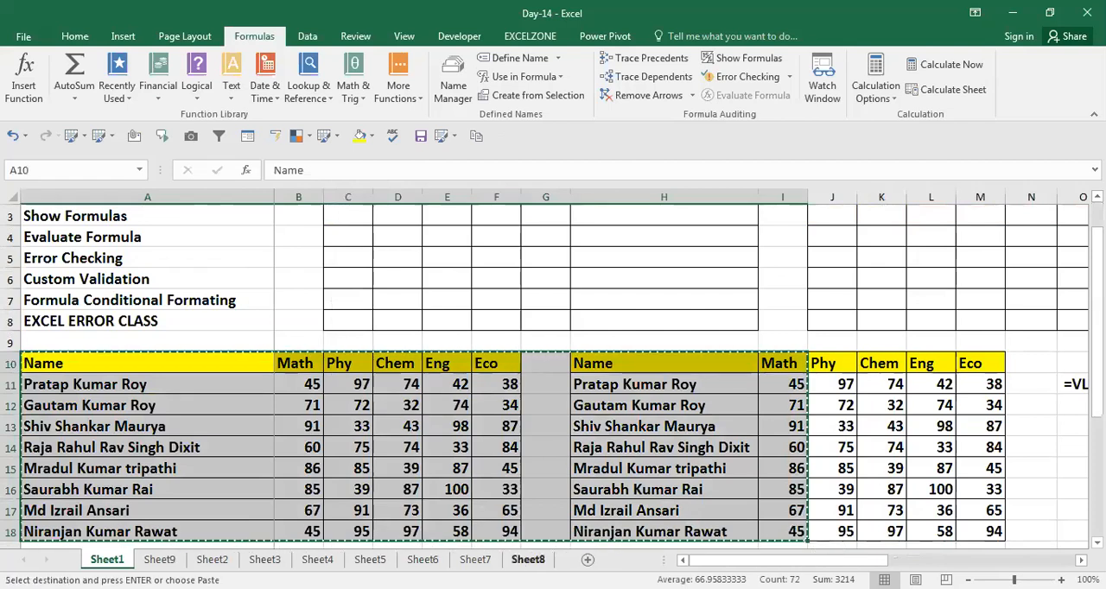
Look through Sheet8, Sheet7 and Sheet6 and go back to Sheet8
{"action": "key", "text": "ctrl+Page_Down"}
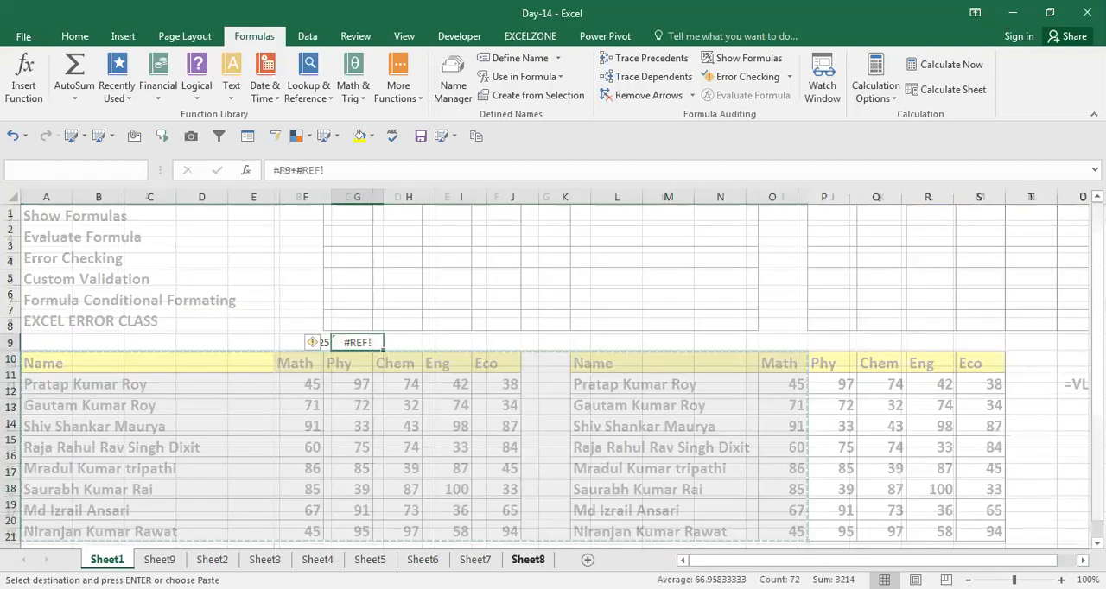
{"action": "key", "text": "ctrl+Page_Up"}
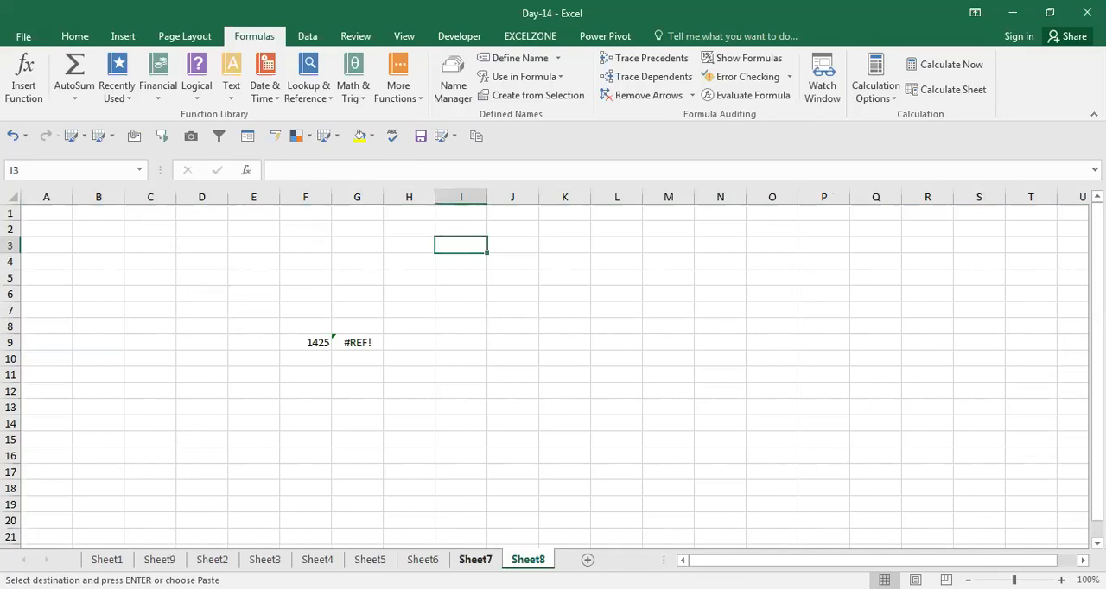
{"action": "key", "text": "ctrl+Page_Up"}
{"action": "left_click", "coordinate": [437, 559]}
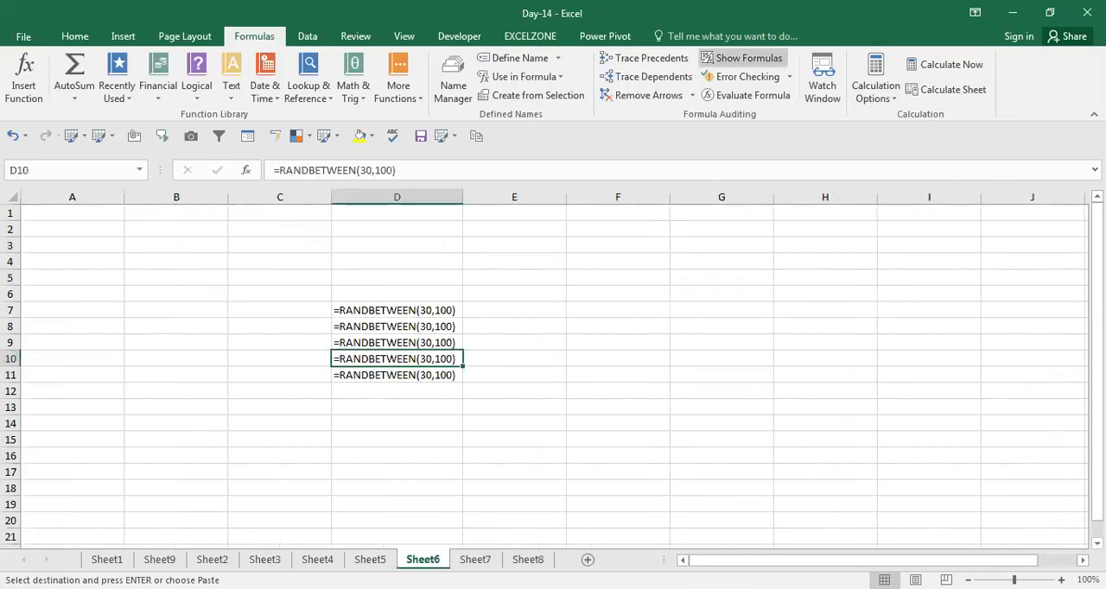
{"action": "left_click", "coordinate": [528, 560]}
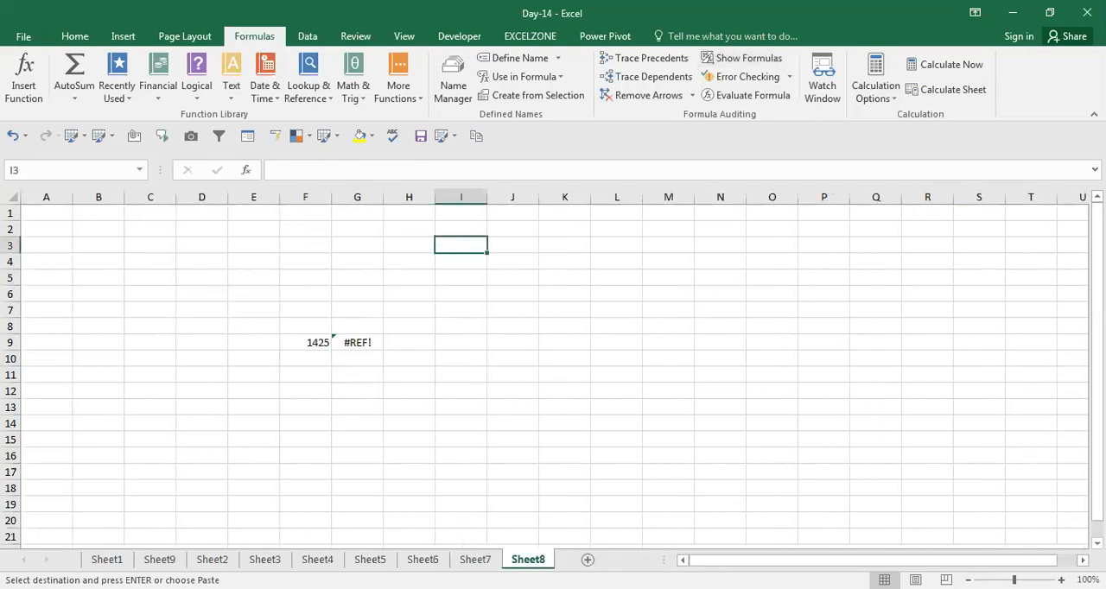
{"action": "key", "text": "ctrl+Home"}
{"action": "key", "text": "Down"}
Move Sheet6 ahead of Sheet5 and return to Sheet9
{"action": "left_click_drag", "start_coordinate": [422, 559], "coordinate": [365, 560]}
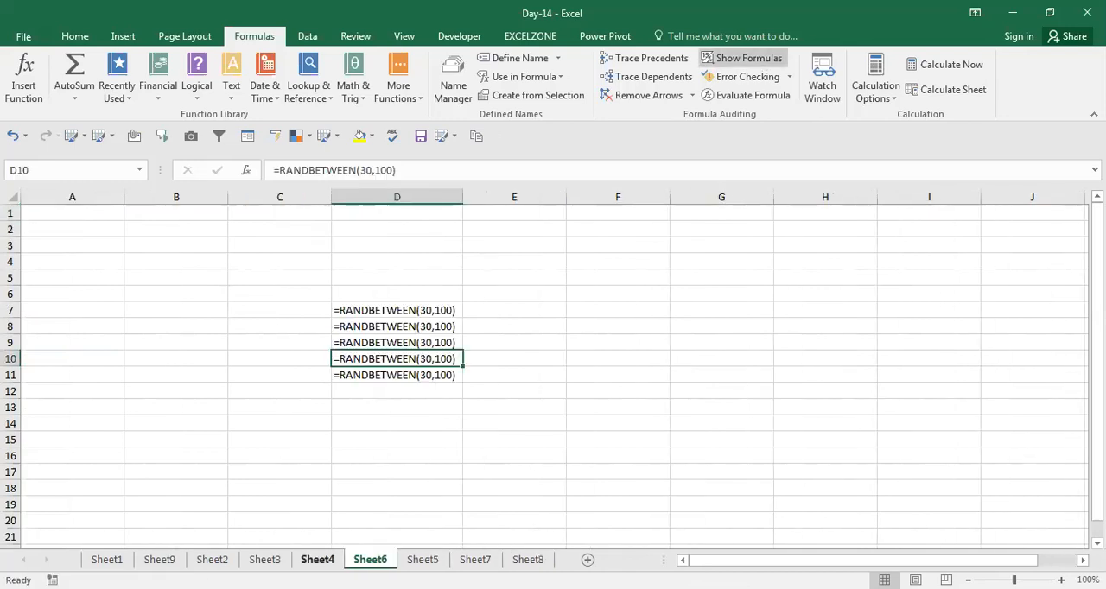
{"action": "left_click", "coordinate": [318, 560]}
{"action": "left_click", "coordinate": [264, 560]}
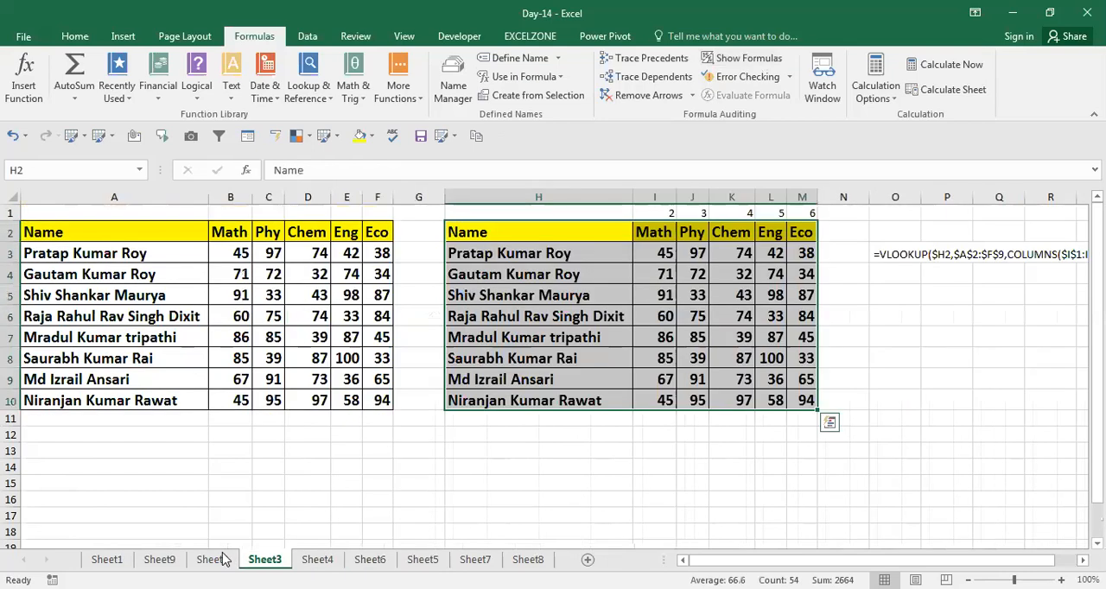
{"action": "left_click", "coordinate": [212, 559]}
{"action": "left_click", "coordinate": [159, 560]}
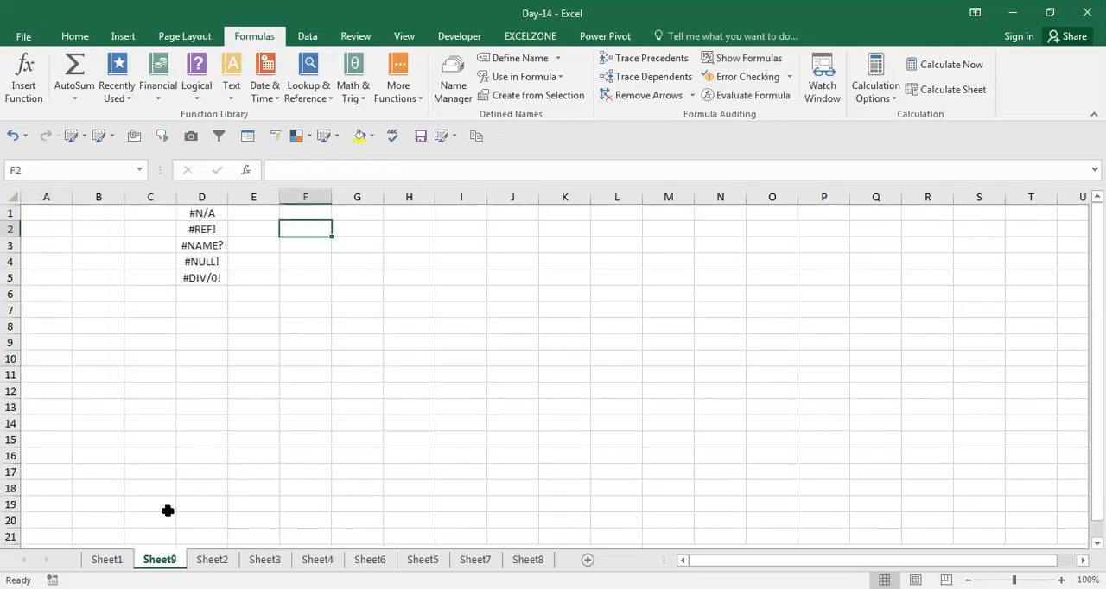
Copy the selected range A10:I18 from Sheet1 again and paste it into Sheet9 starting at G1
{"action": "key", "text": "Right"}
{"action": "key", "text": "Down"}
{"action": "left_click", "coordinate": [107, 559]}
{"action": "key", "text": "ctrl+c"}
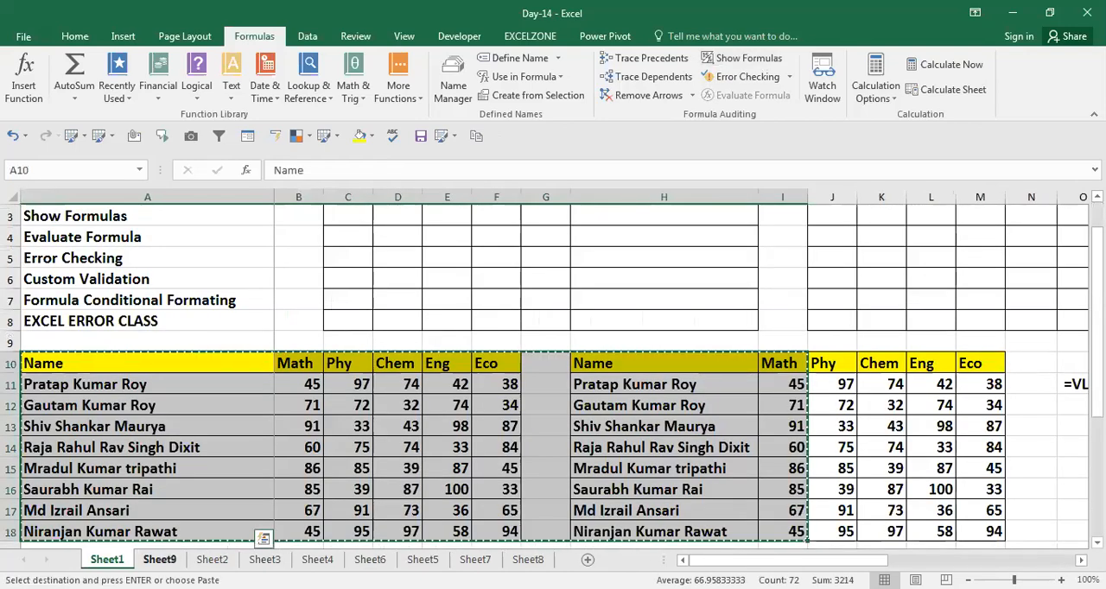
{"action": "left_click", "coordinate": [159, 559]}
{"action": "key", "text": "Up"}
{"action": "key", "text": "ctrl+v"}
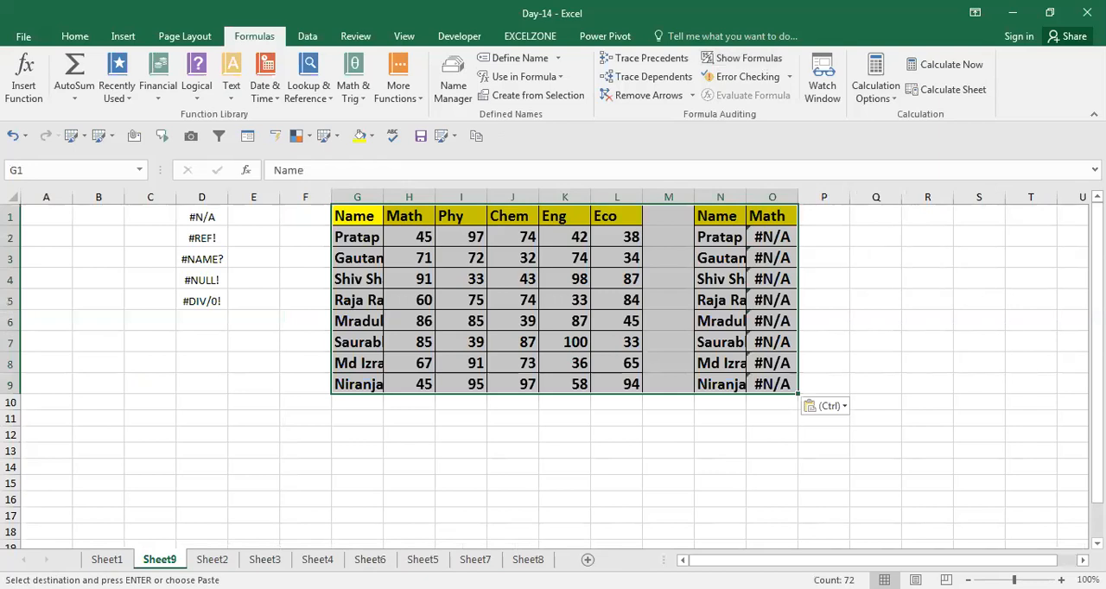
Start a VLOOKUP formula in O2, under the second table's Math heading, with N2 as the lookup value
{"action": "key", "text": "Right"}
{"action": "key", "text": "Right"}
{"action": "key", "text": "Right"}
{"action": "key", "text": "Right"}
{"action": "key", "text": "Right"}
{"action": "key", "text": "Right"}
{"action": "key", "text": "Right"}
{"action": "key", "text": "Right"}
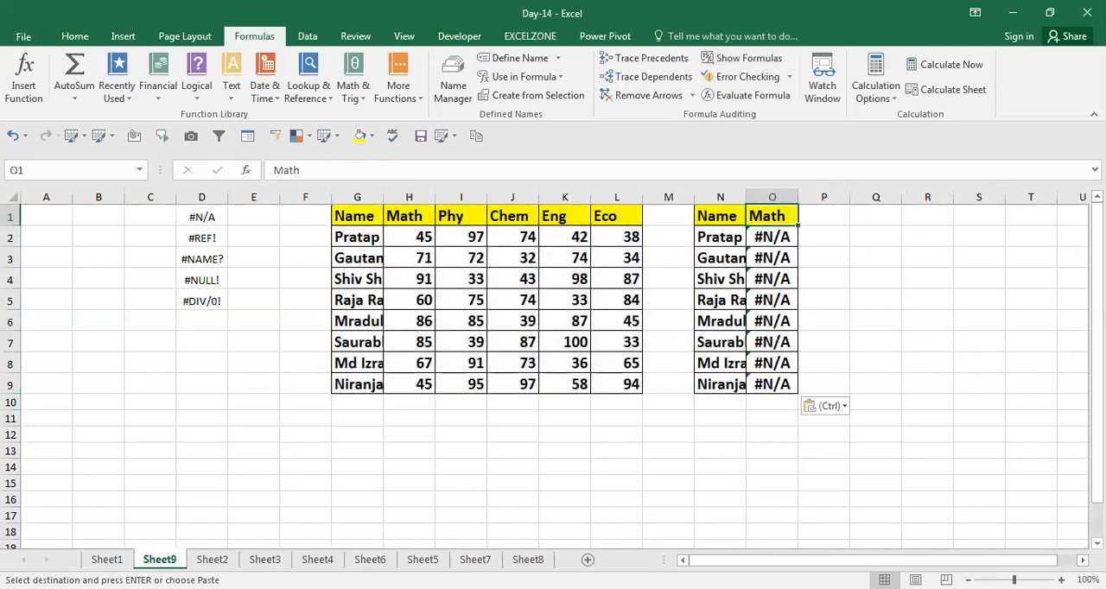
{"action": "key", "text": "Left"}
{"action": "key", "text": "ctrl+shift+Right"}
{"action": "key", "text": "ctrl+shift+Down"}
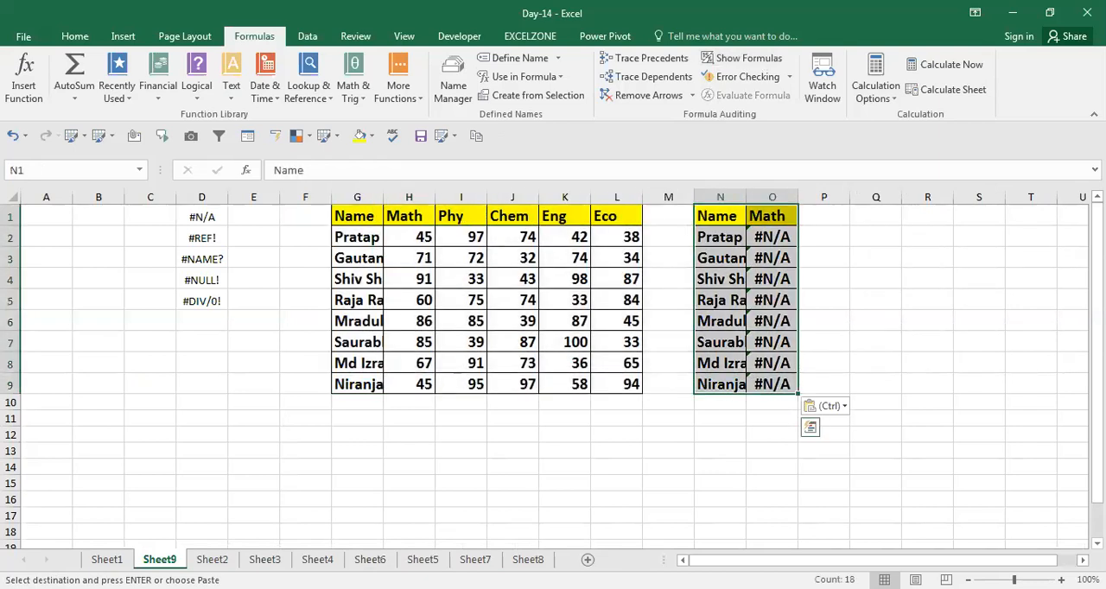
{"action": "key", "text": "Down"}
{"action": "key", "text": "Right"}
{"action": "type", "text": "="}
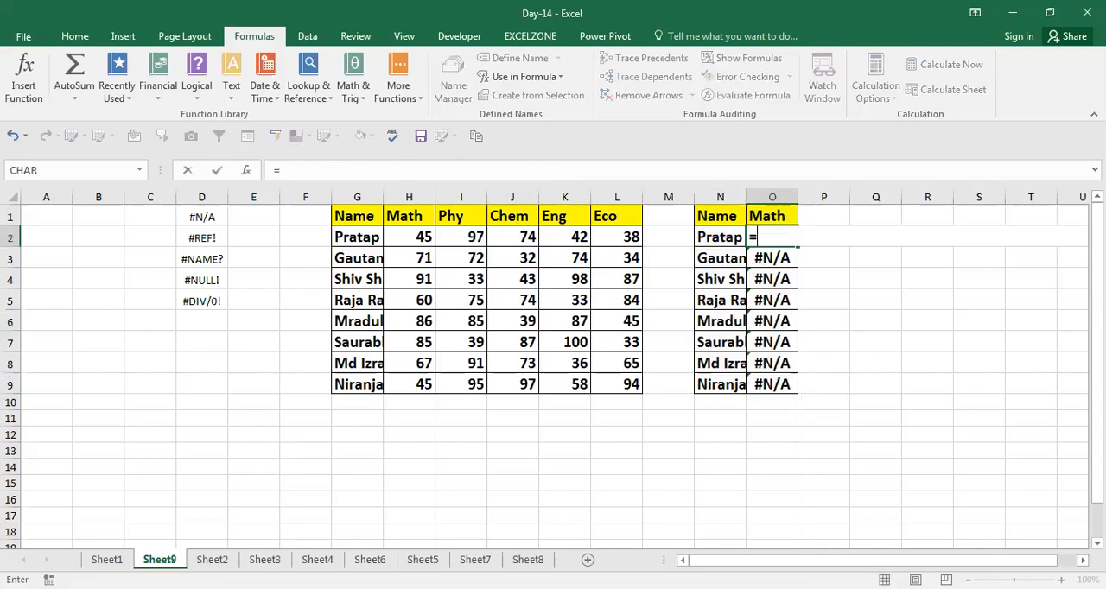
{"action": "type", "text": "VLOOKUP("}
{"action": "key", "text": "Left"}
{"action": "type", "text": ","}
Complete the O2 formula with table array $G$2:$H$9, column index 2 and range lookup 0, and fill it down to O9
{"action": "key", "text": "Left"}
{"action": "key", "text": "Left"}
{"action": "key", "text": "Left"}
{"action": "key", "text": "Left"}
{"action": "key", "text": "Left"}
{"action": "key", "text": "Left"}
{"action": "key", "text": "Left"}
{"action": "key", "text": "Left"}
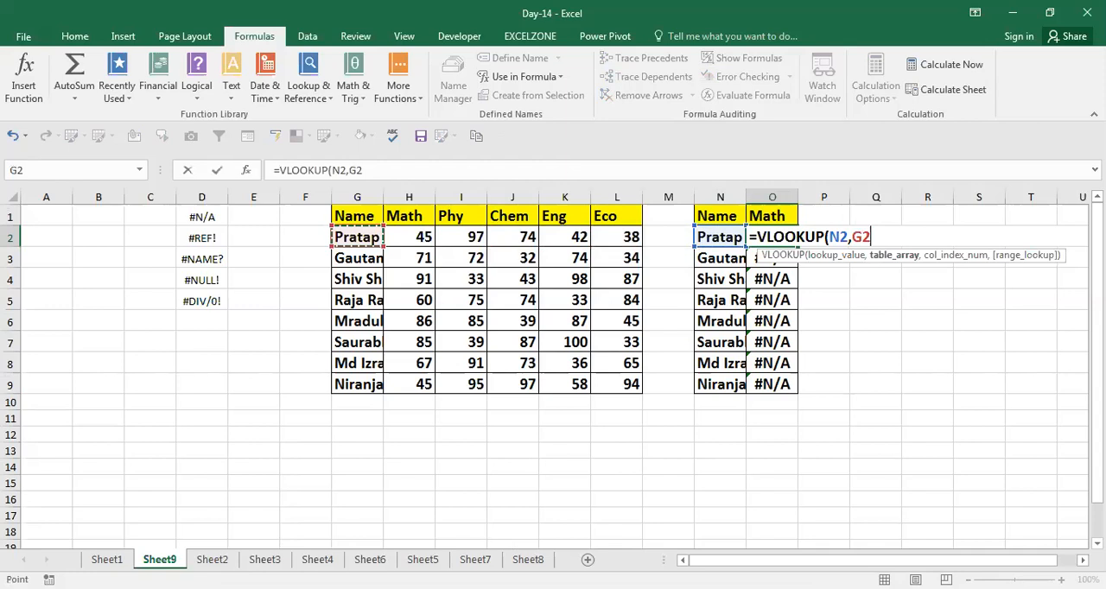
{"action": "key", "text": "shift+Right"}
{"action": "key", "text": "ctrl+shift+Down"}
{"action": "key", "text": "F4"}
{"action": "type", "text": ",2"}
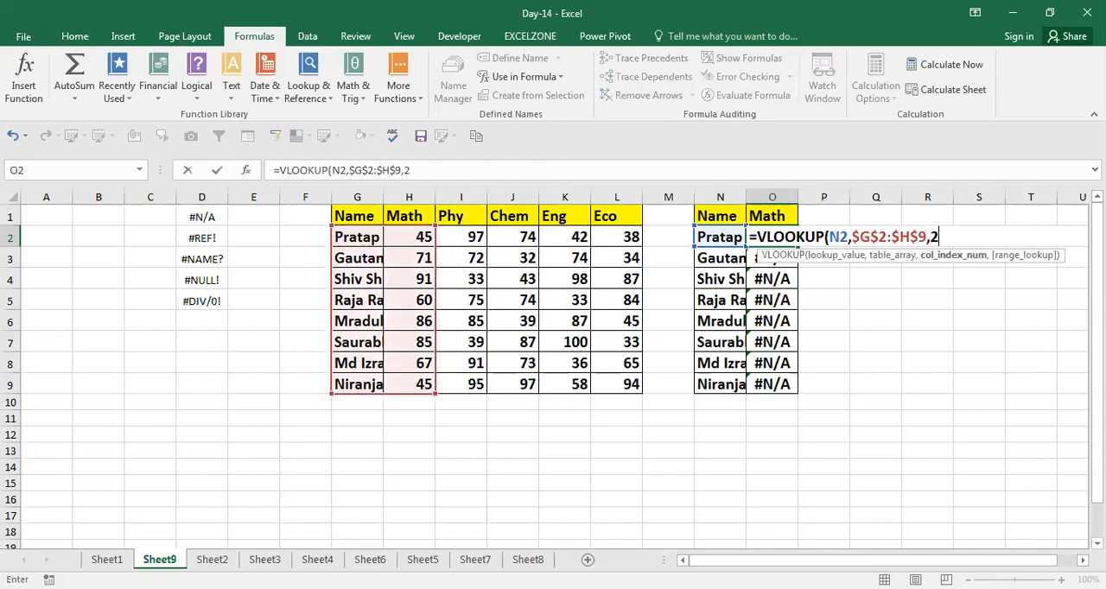
{"action": "type", "text": ",0)"}
{"action": "key", "text": "ctrl+Return"}
{"action": "key", "text": "ctrl+shift+Down"}
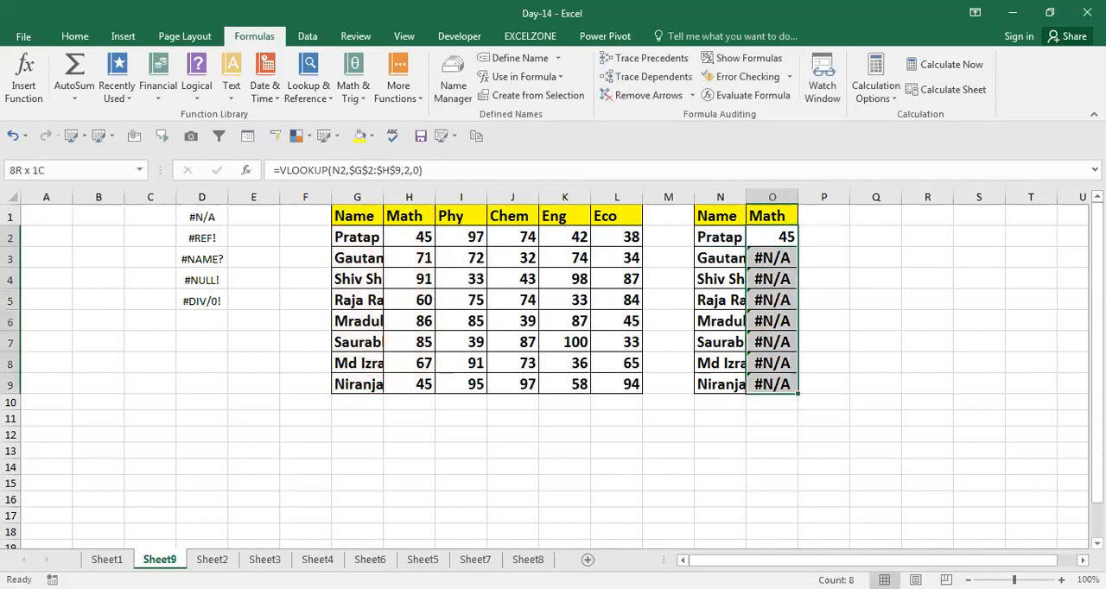
{"action": "key", "text": "ctrl+d"}
AutoFit the width of column N to the names of the second table
{"action": "key", "text": "Left"}
{"action": "key", "text": "Down"}
{"action": "key", "text": "Down"}
{"action": "key", "text": "Up"}
{"action": "key", "text": "Up"}
{"action": "key", "text": "Up"}
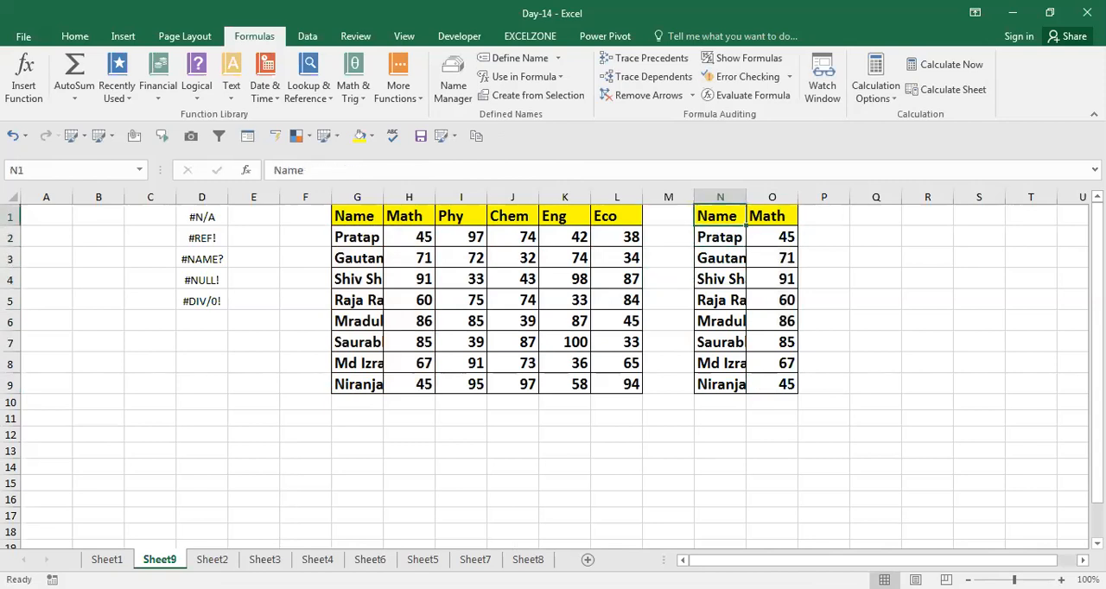
{"action": "key", "text": "ctrl+space"}
{"action": "key", "text": "alt+h"}
{"action": "key", "text": "o"}
{"action": "key", "text": "i"}
AutoFit the width of column G to the names in G1:G9
{"action": "key", "text": "Left"}
{"action": "key", "text": "Left"}
{"action": "key", "text": "Left"}
{"action": "key", "text": "Left"}
{"action": "key", "text": "Left"}
{"action": "key", "text": "Left"}
{"action": "key", "text": "Left"}
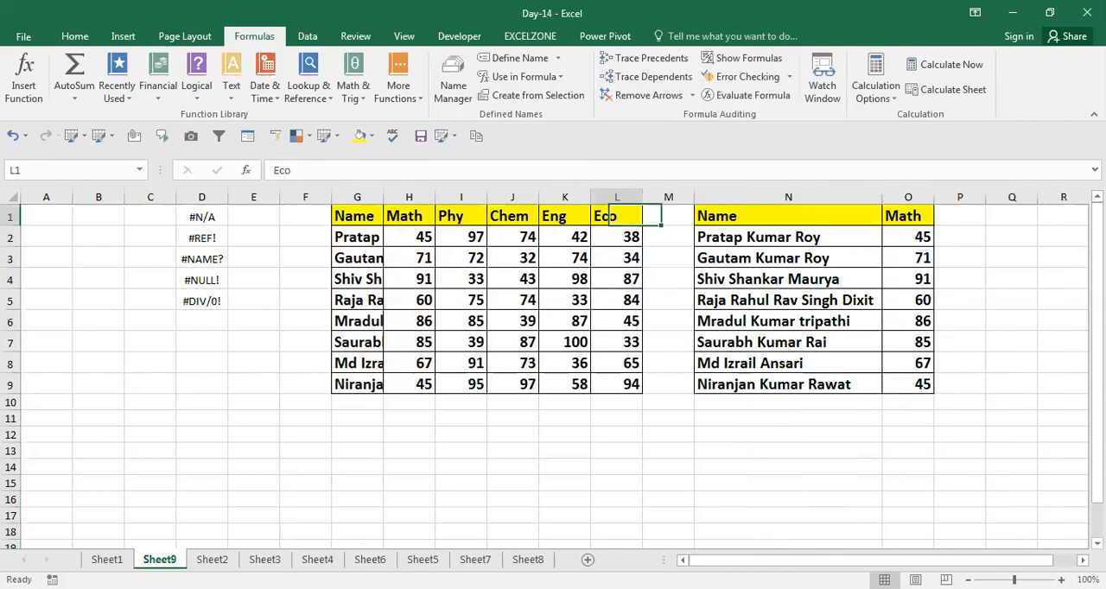
{"action": "key", "text": "ctrl+shift+Down"}
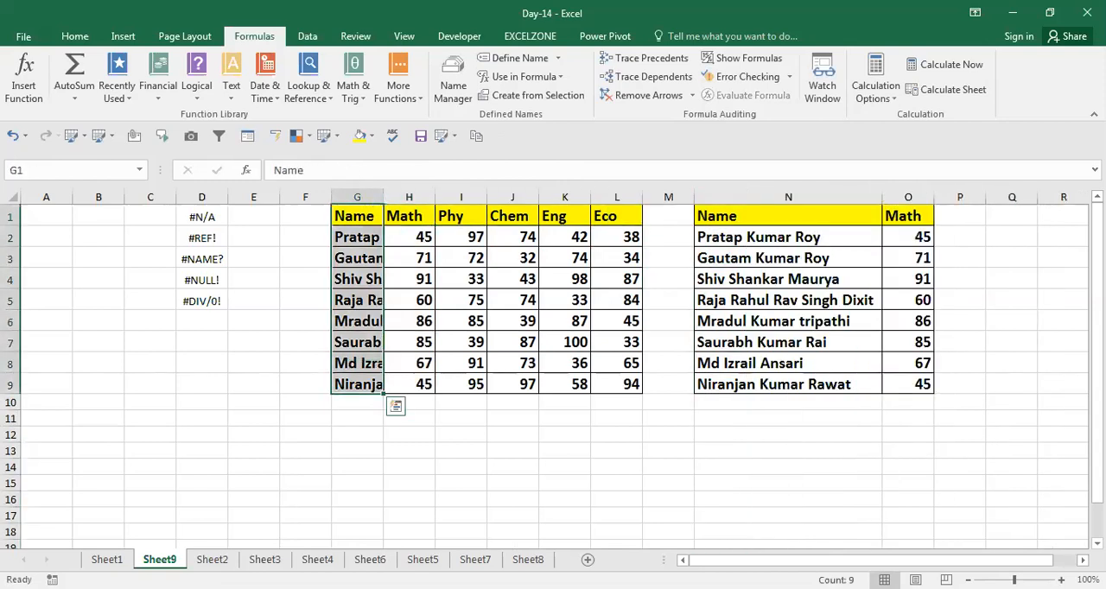
{"action": "key", "text": "alt+h"}
{"action": "key", "text": "o"}
{"action": "key", "text": "i"}
Edit the name in N2 so that it no longer matches its entry in the lookup table G2:H9
{"action": "key", "text": "Down"}
{"action": "key", "text": "Down"}
{"action": "key", "text": "Right"}
{"action": "key", "text": "Right"}
{"action": "key", "text": "Right"}
{"action": "key", "text": "Right"}
{"action": "key", "text": "Right"}
{"action": "key", "text": "Right"}
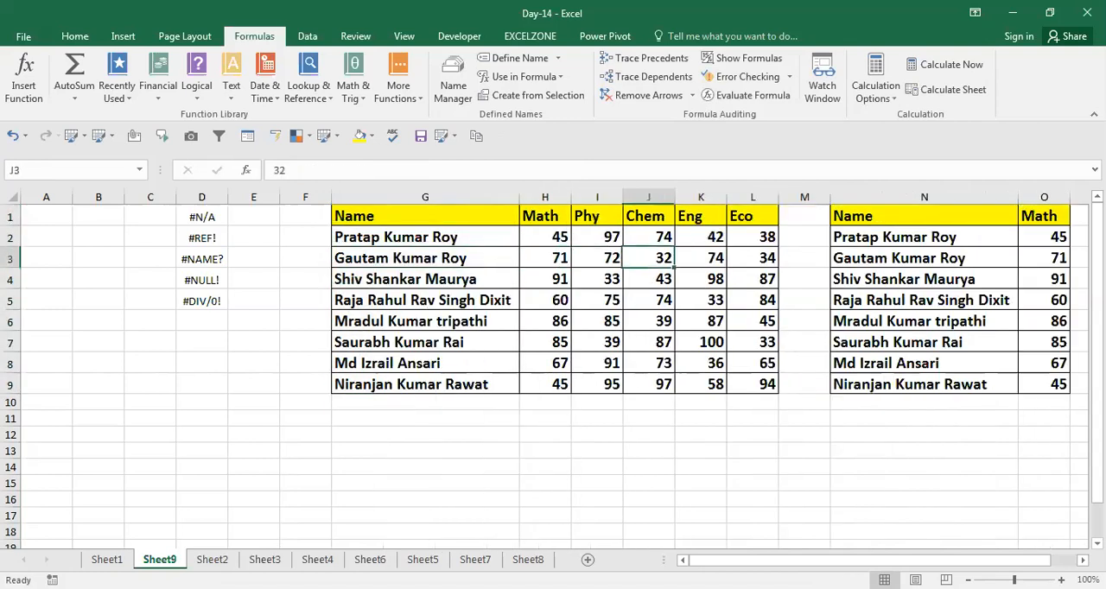
{"action": "key", "text": "Right"}
{"action": "key", "text": "Right"}
{"action": "key", "text": "Right"}
{"action": "key", "text": "Right"}
{"action": "key", "text": "Left"}
{"action": "key", "text": "Left"}
{"action": "key", "text": "Left"}
{"action": "key", "text": "Left"}
{"action": "key", "text": "Up"}
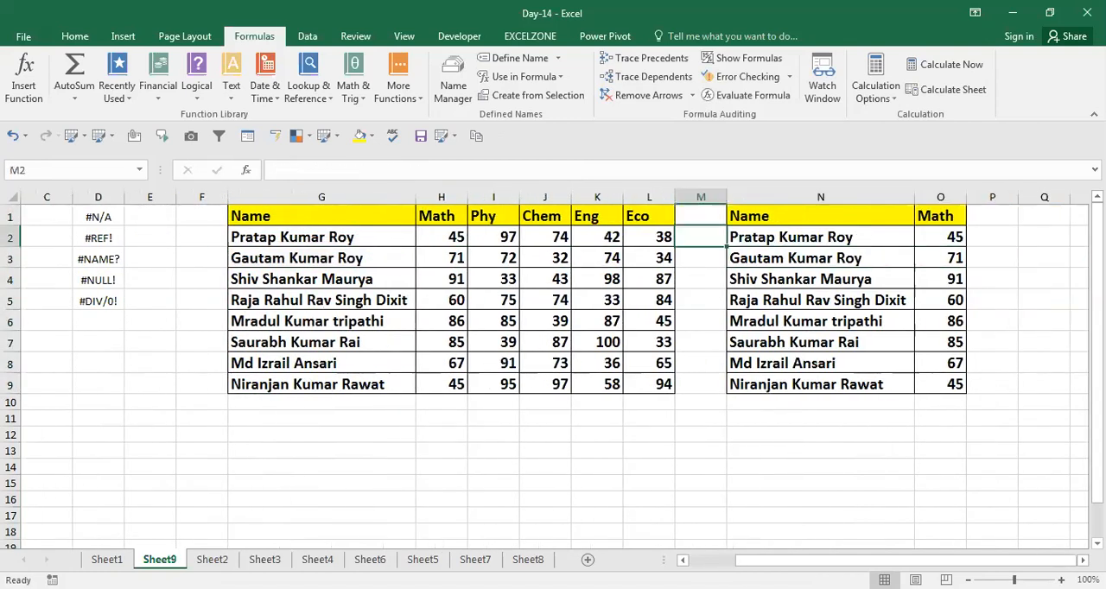
{"action": "key", "text": "Right"}
{"action": "key", "text": "F2"}
{"action": "key", "text": "Return"}
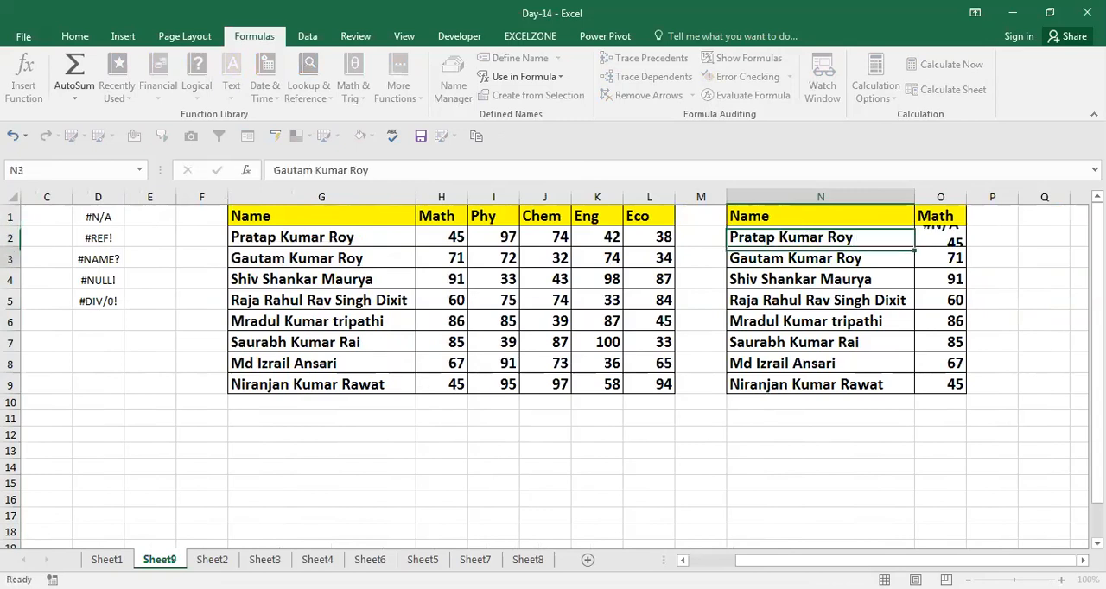
Compare the lookup name in N2 with its entry in G2 to find the cause of the #N/A error
{"action": "left_click", "coordinate": [149, 560]}
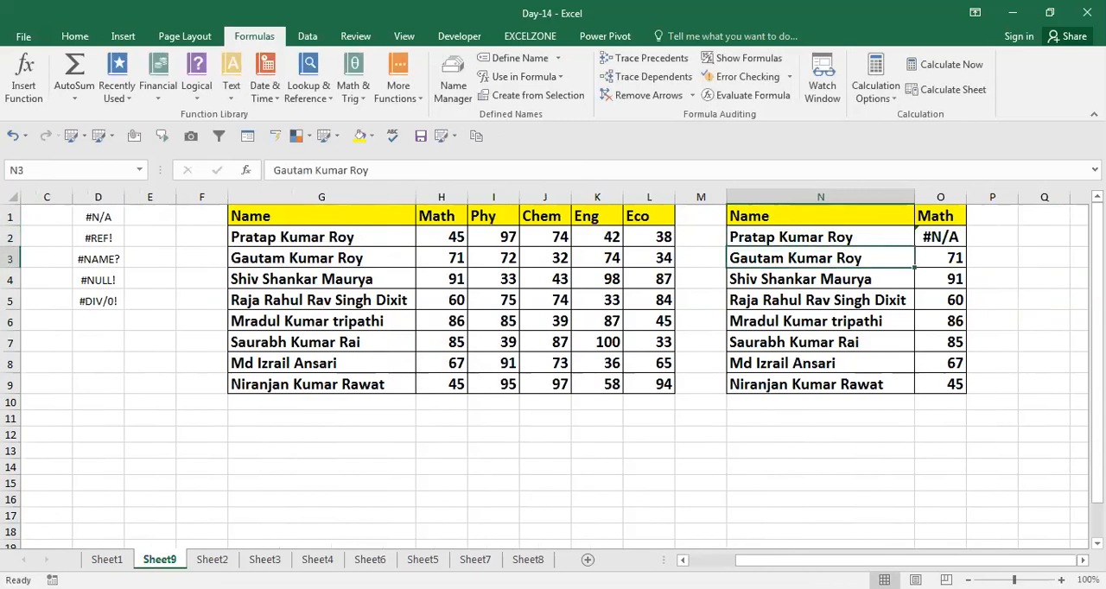
{"action": "key", "text": "Up"}
{"action": "key", "text": "Up"}
{"action": "key", "text": "Left"}
{"action": "key", "text": "Left"}
{"action": "key", "text": "Left"}
{"action": "key", "text": "Left"}
{"action": "key", "text": "Left"}
{"action": "key", "text": "Left"}
{"action": "key", "text": "Down"}
{"action": "key", "text": "Left"}
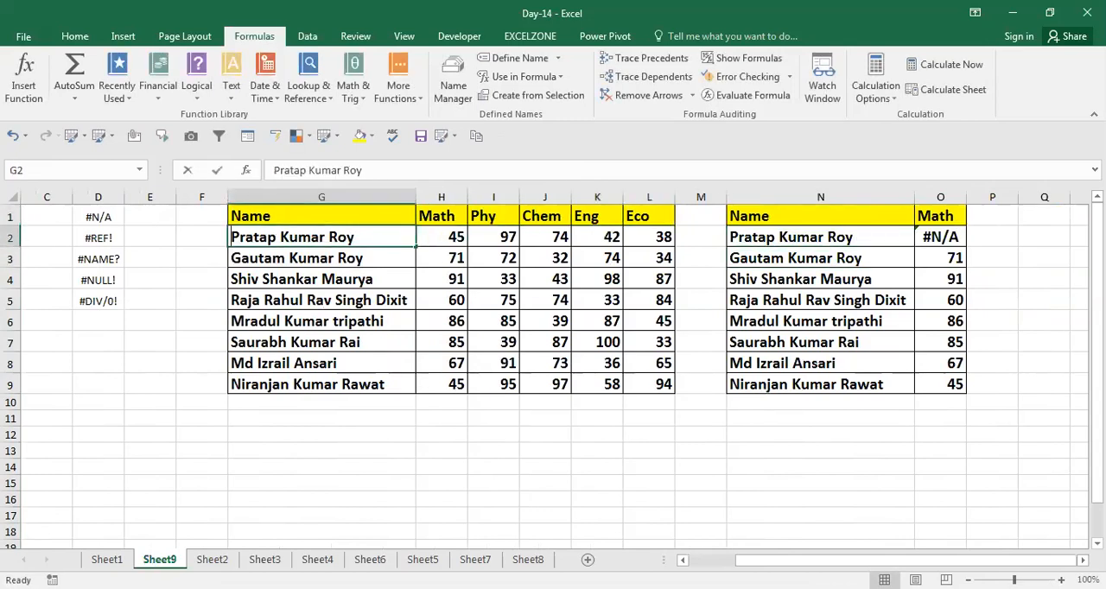
{"action": "key", "text": "Right"}
{"action": "key", "text": "Right"}
{"action": "key", "text": "Right"}
{"action": "key", "text": "Right"}
{"action": "key", "text": "Right"}
{"action": "key", "text": "Right"}
{"action": "key", "text": "Right"}
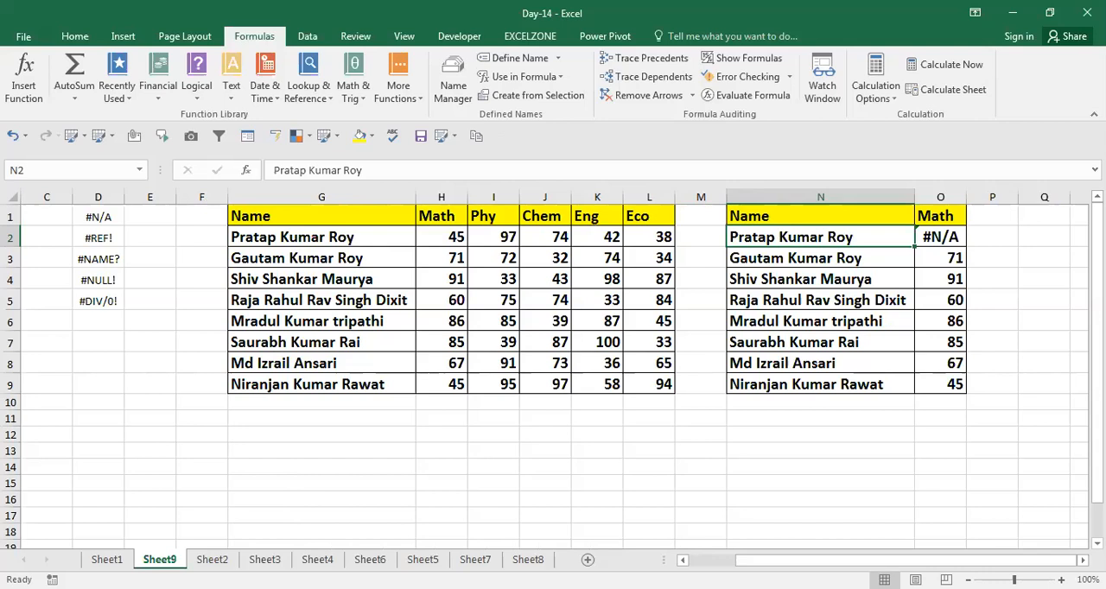
Insert five blank columns between the error list and the first marks table, starting at column F
{"action": "key", "text": "Left"}
{"action": "key", "text": "Left"}
{"action": "key", "text": "Left"}
{"action": "key", "text": "Left"}
{"action": "key", "text": "Left"}
{"action": "key", "text": "Left"}
{"action": "key", "text": "Left"}
{"action": "key", "text": "Left"}
{"action": "key", "text": "Left"}
{"action": "key", "text": "Down"}
{"action": "key", "text": "Left"}
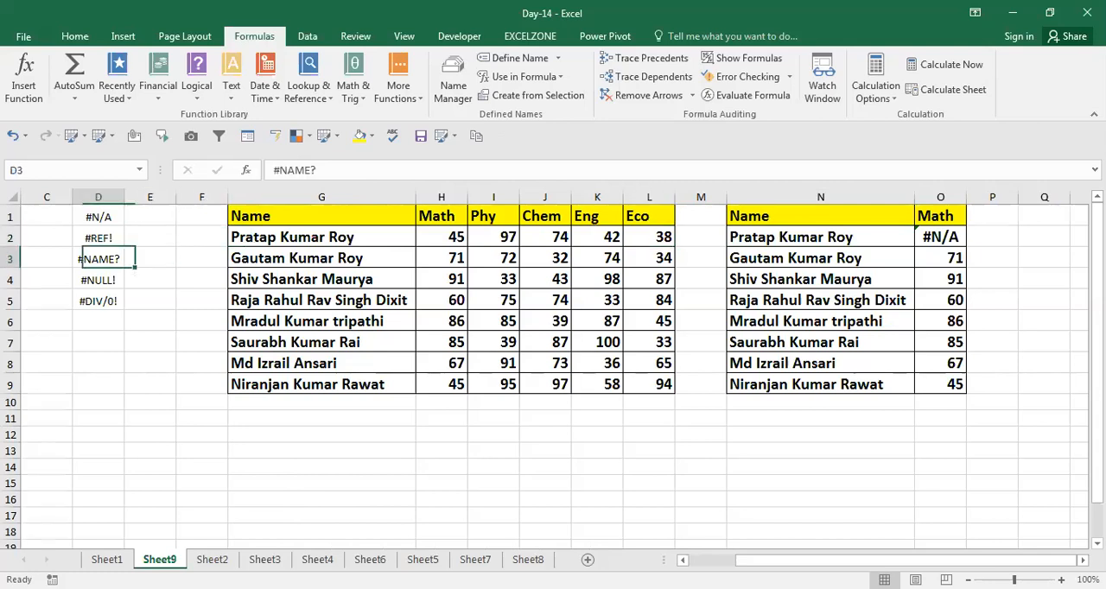
{"action": "key", "text": "Right"}
{"action": "key", "text": "Right"}
{"action": "key", "text": "ctrl+space"}
{"action": "key", "text": "ctrl+shift+plus"}
{"action": "key", "text": "ctrl+shift+plus"}
{"action": "key", "text": "ctrl+shift+plus"}
{"action": "key", "text": "ctrl+shift+plus"}
{"action": "key", "text": "ctrl+shift+plus"}
{"action": "key", "text": "Up"}
{"action": "key", "text": "Up"}
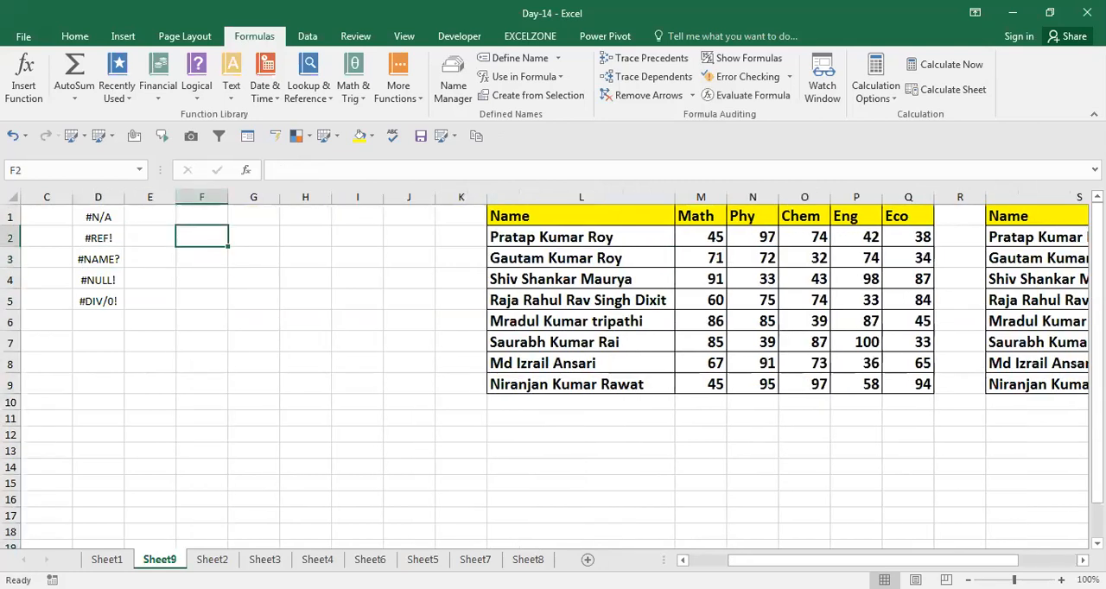
{"action": "type", "text": "="}
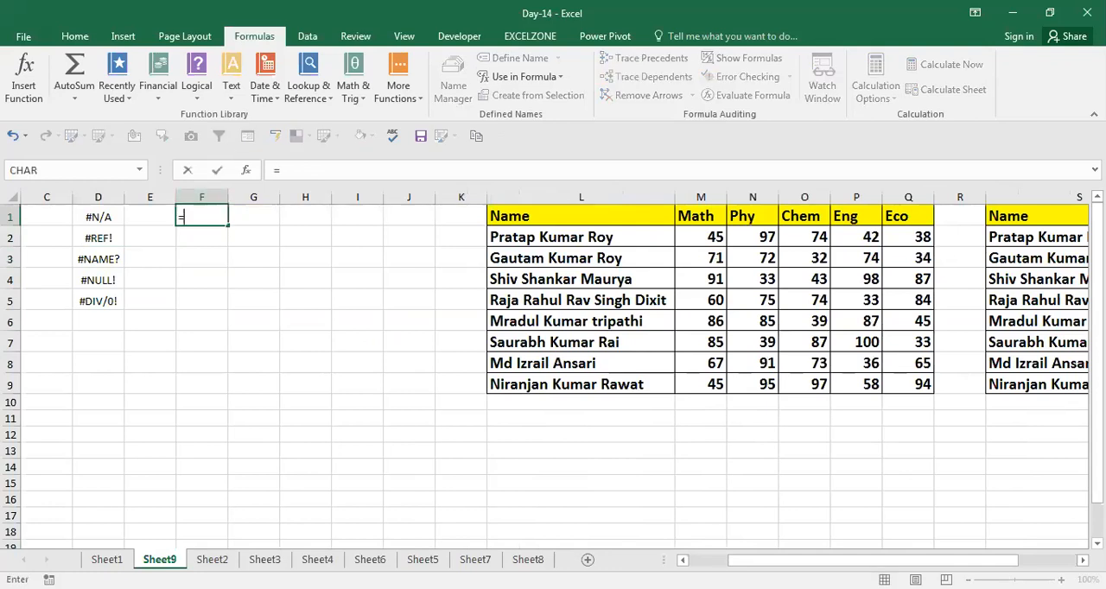
{"action": "type", "text": "RANDBETWEEN("}
{"action": "key", "text": "Up"}
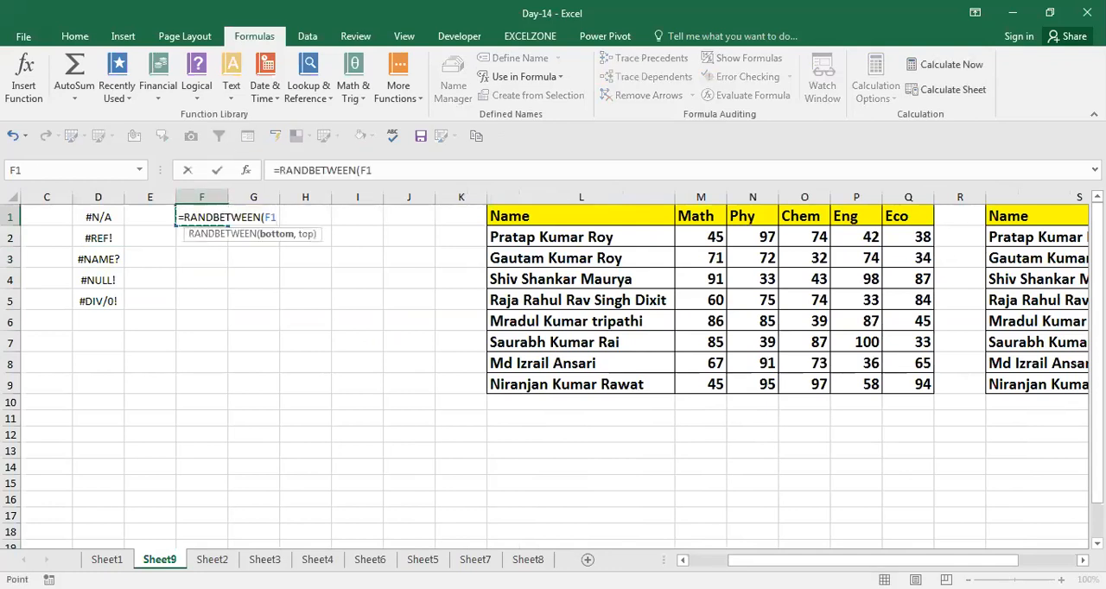
{"action": "key", "text": "Escape"}
Enter =RANDBETWEEN(30,100) in F1 and fill it right to H1
{"action": "type", "text": "="}
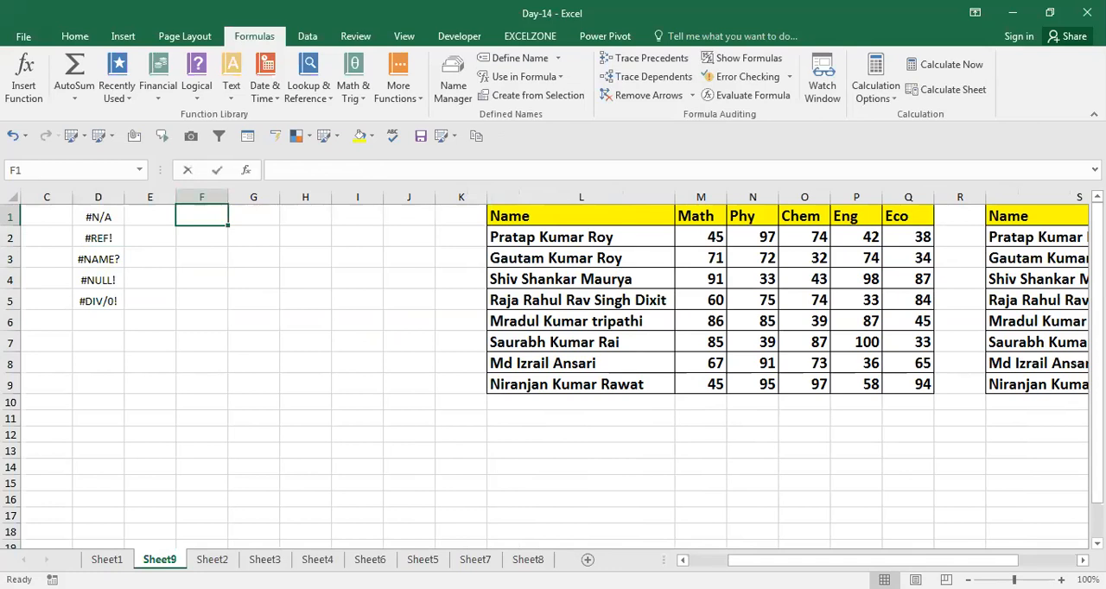
{"action": "type", "text": "=RANDBETWEEN(30"}
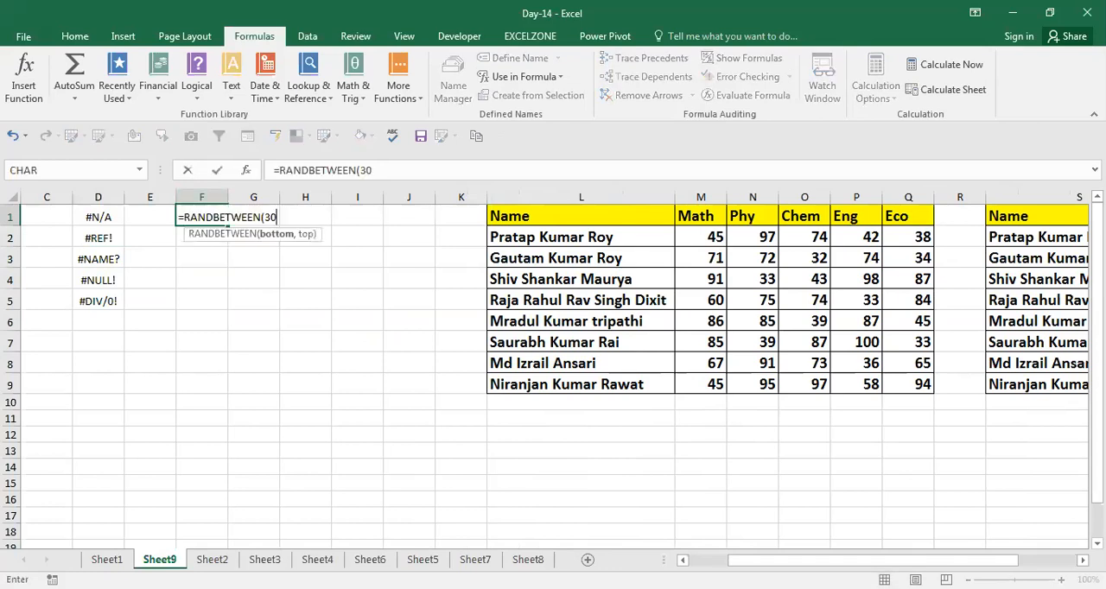
{"action": "key", "text": "Return"}
{"action": "key", "text": "Up"}
{"action": "key", "text": "shift+Right"}
{"action": "key", "text": "shift+Right"}
{"action": "key", "text": "ctrl+r"}
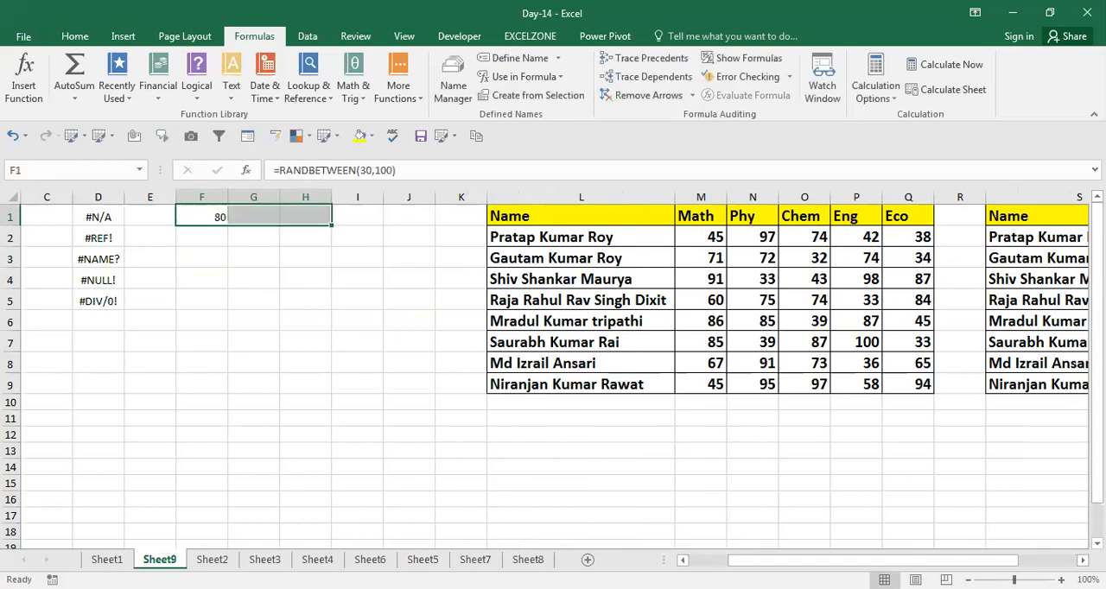
Try to extend the random-number formulas in F1:H1 to the rows below
{"action": "key", "text": "Left"}
{"action": "key", "text": "Right"}
{"action": "key", "text": "ctrl+Down"}
{"action": "key", "text": "ctrl+Up"}
{"action": "key", "text": "shift+Right"}
{"action": "key", "text": "shift+Right"}
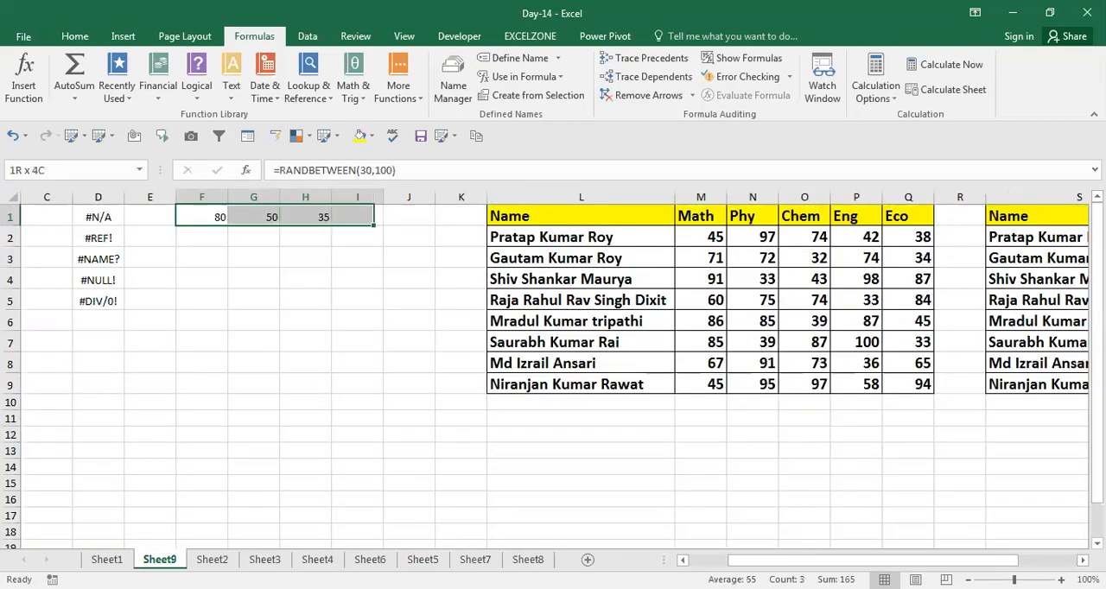
{"action": "key", "text": "shift+Down"}
{"action": "key", "text": "shift+Down"}
{"action": "key", "text": "shift+Down"}
{"action": "key", "text": "shift+Down"}
Fill the RANDBETWEEN formulas in F1:H1 down to row 6
{"action": "key", "text": "shift+Down"}
{"action": "key", "text": "shift+Down"}
{"action": "key", "text": "shift+Down"}
{"action": "key", "text": "shift+Down"}
{"action": "key", "text": "Down"}
{"action": "key", "text": "ctrl+d"}
{"action": "key", "text": "Up"}
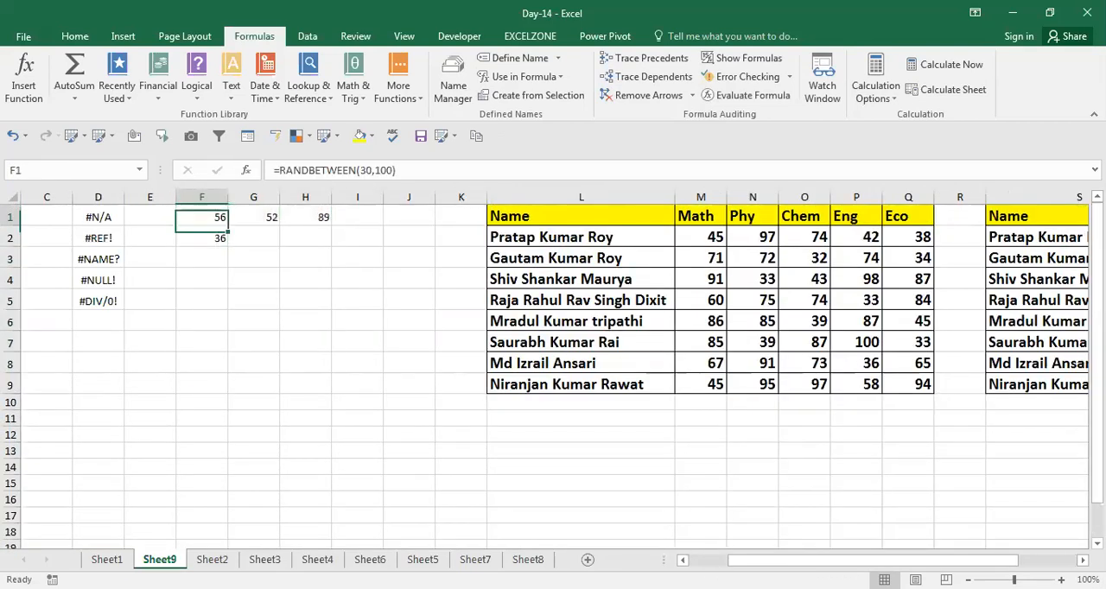
{"action": "key", "text": "shift+Down"}
{"action": "key", "text": "shift+Right"}
{"action": "key", "text": "shift+Right"}
{"action": "key", "text": "shift+Down"}
{"action": "key", "text": "shift+Down"}
{"action": "key", "text": "shift+Down"}
{"action": "key", "text": "shift+Down"}
{"action": "key", "text": "ctrl+d"}
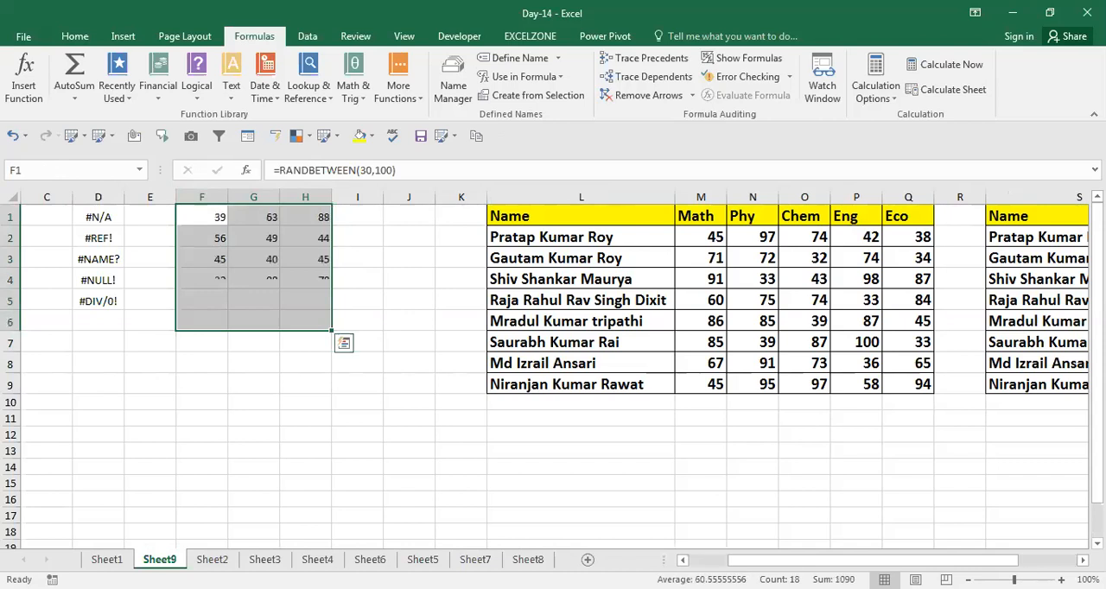
Replace the random-number formulas in F1:H6 with their fixed values by pasting values over them
{"action": "key", "text": "ctrl+c"}
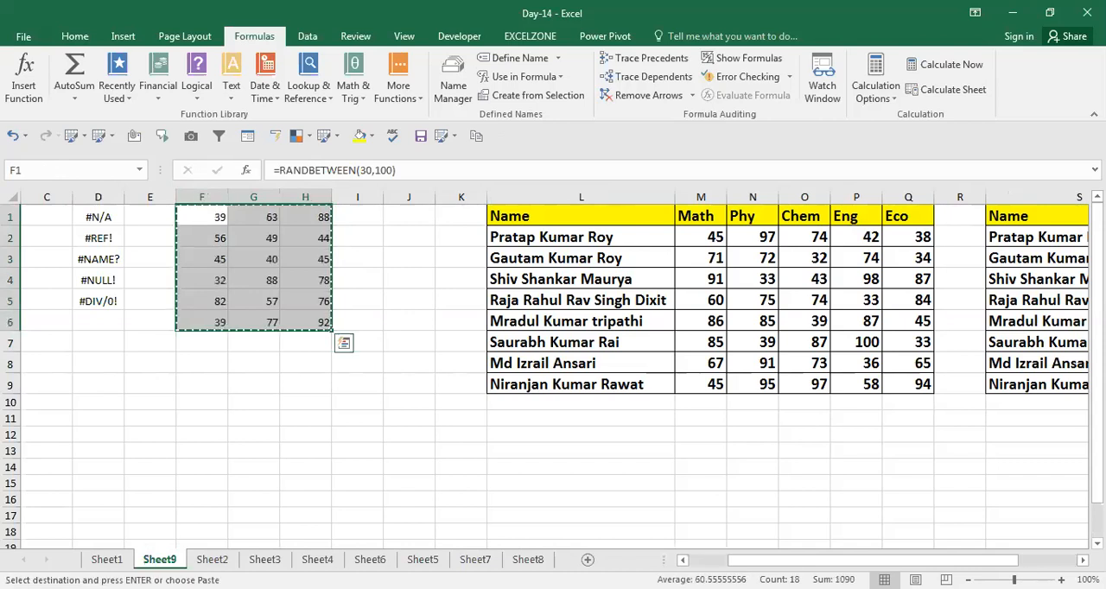
{"action": "key", "text": "alt+e"}
{"action": "key", "text": "s"}
{"action": "key", "text": "v"}
{"action": "key", "text": "Return"}
{"action": "type", "text": "`"}
{"action": "key", "text": "Right"}
{"action": "key", "text": "ctrl+z"}
Enter the formula =F1+G1+H1 in I1 to total the first row of numbers
{"action": "key", "text": "Right"}
{"action": "key", "text": "Right"}
{"action": "key", "text": "Right"}
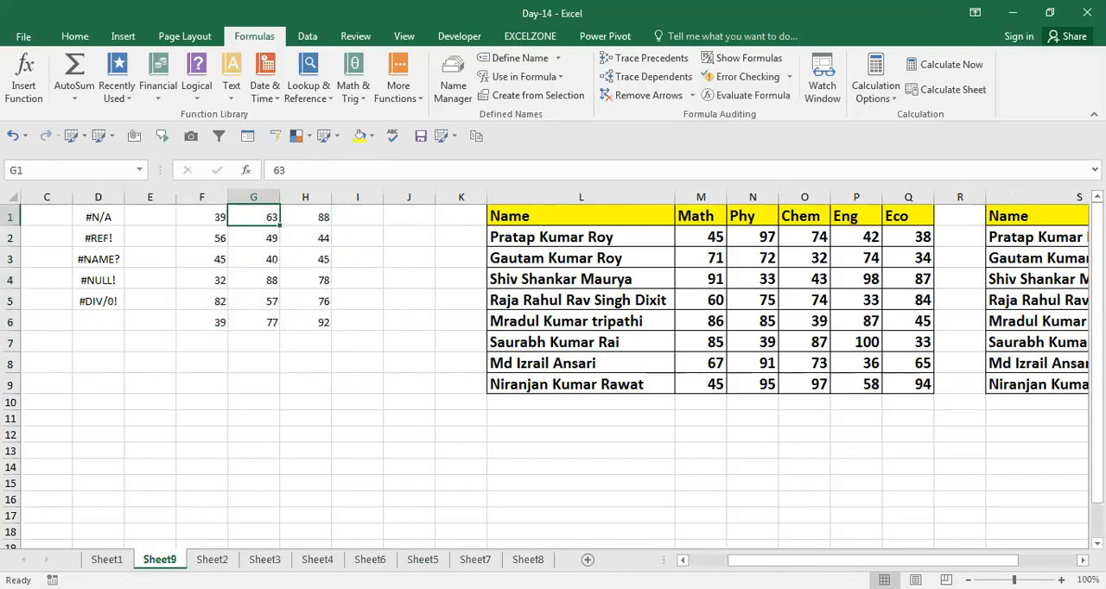
{"action": "type", "text": "="}
{"action": "key", "text": "Left"}
{"action": "key", "text": "Left"}
{"action": "key", "text": "Left"}
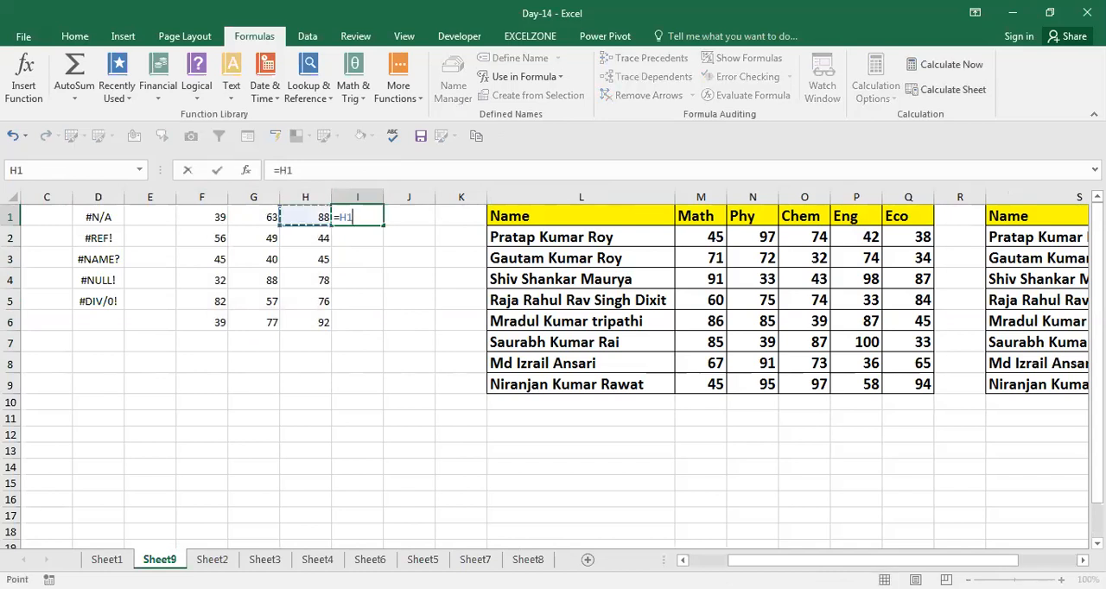
{"action": "type", "text": "+"}
{"action": "key", "text": "Left"}
{"action": "key", "text": "Left"}
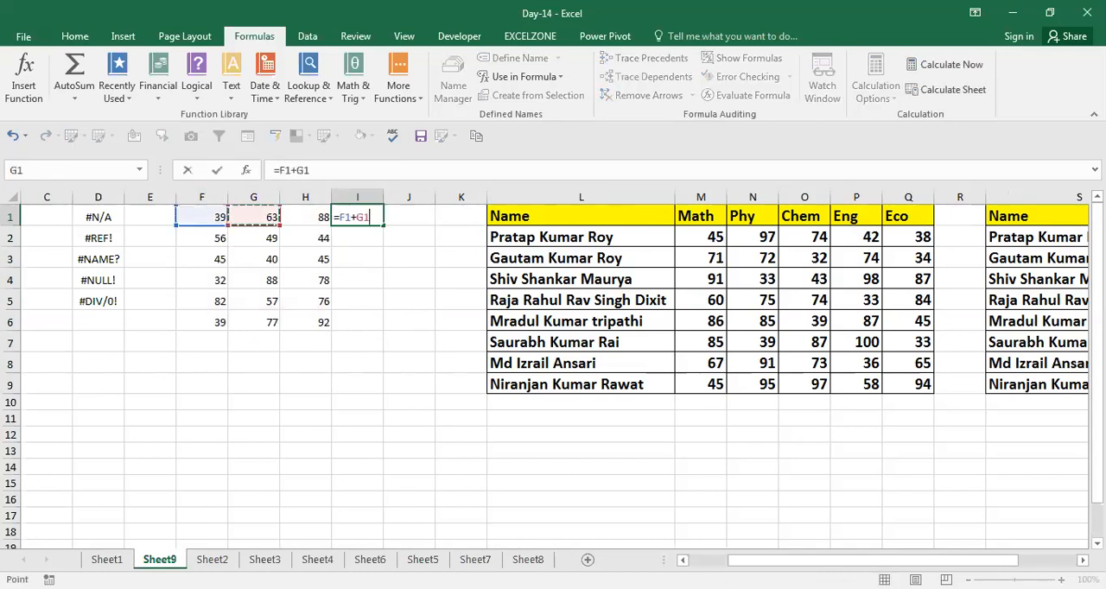
{"action": "type", "text": "+"}
{"action": "key", "text": "Left"}
{"action": "key", "text": "Return"}
Fill the total formula in I1 down to I6
{"action": "key", "text": "Left"}
{"action": "key", "text": "ctrl+Down"}
{"action": "key", "text": "Right"}
{"action": "key", "text": "ctrl+shift+Up"}
{"action": "key", "text": "ctrl+d"}
Delete column G so that the total formulas lose one of their referenced cells
{"action": "key", "text": "Down"}
{"action": "key", "text": "Left"}
{"action": "key", "text": "Left"}
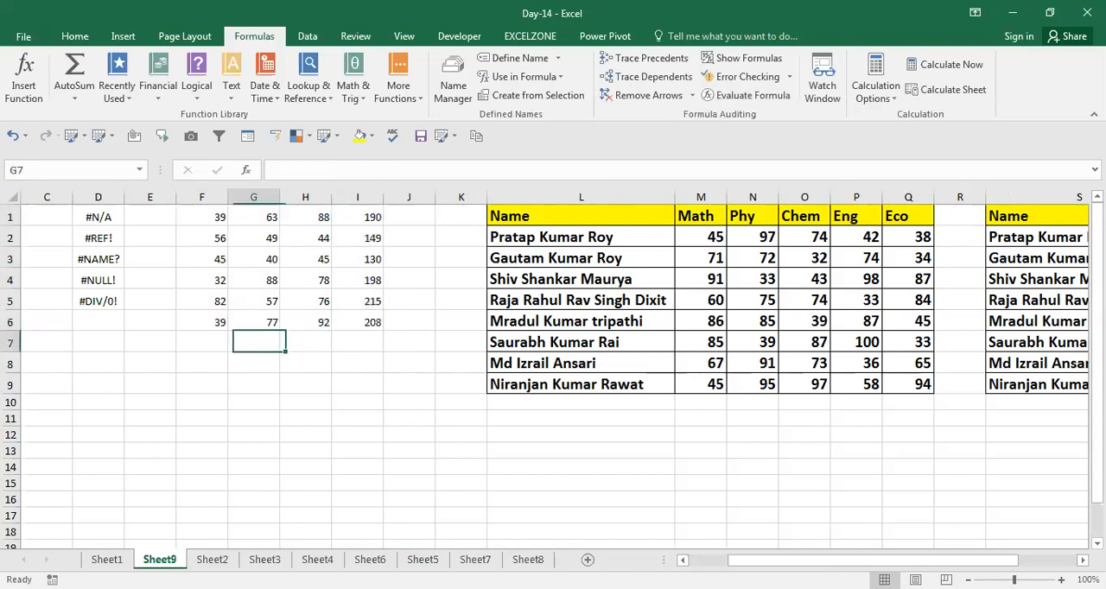
{"action": "key", "text": "Up"}
{"action": "key", "text": "ctrl+space"}
{"action": "key", "text": "ctrl+minus"}
Inspect the formulas in H1:H6 one by one to see which reference is broken
{"action": "key", "text": "Up"}
{"action": "key", "text": "ctrl+Up"}
{"action": "key", "text": "Right"}
{"action": "key", "text": "F2"}
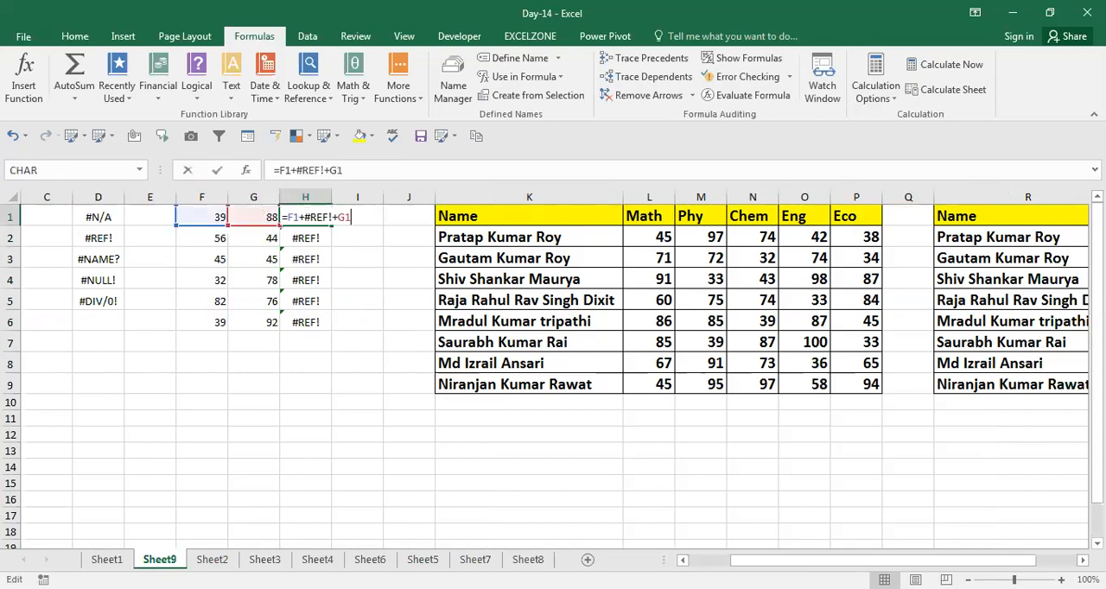
{"action": "key", "text": "Return"}
{"action": "key", "text": "F2"}
{"action": "key", "text": "Escape"}
{"action": "key", "text": "F2"}
{"action": "key", "text": "Return"}
{"action": "key", "text": "F2"}
{"action": "key", "text": "Return"}
{"action": "key", "text": "F2"}
{"action": "key", "text": "Return"}
{"action": "key", "text": "F2"}
{"action": "key", "text": "Return"}
{"action": "key", "text": "F2"}
{"action": "key", "text": "shift+Return"}
{"action": "key", "text": "F2"}
{"action": "key", "text": "shift+Return"}
{"action": "key", "text": "F2"}
{"action": "key", "text": "shift+Return"}
{"action": "key", "text": "F2"}
{"action": "key", "text": "shift+Return"}
{"action": "key", "text": "F2"}
{"action": "key", "text": "shift+Return"}
{"action": "key", "text": "F2"}
{"action": "key", "text": "Return"}
{"action": "key", "text": "F2"}
{"action": "key", "text": "Return"}
{"action": "key", "text": "F2"}
{"action": "key", "text": "Return"}
{"action": "key", "text": "F2"}
{"action": "key", "text": "Return"}
Copy the formula =F1+#REF!+G1 from H1 and paste it as plain text into I3
{"action": "key", "text": "F2"}
{"action": "key", "text": "Return"}
{"action": "key", "text": "F2"}
{"action": "key", "text": "shift+Return"}
{"action": "key", "text": "shift+Return"}
{"action": "key", "text": "shift+Return"}
{"action": "key", "text": "shift+Return"}
{"action": "key", "text": "shift+Return"}
{"action": "key", "text": "F2"}
{"action": "key", "text": "shift+Return"}
{"action": "key", "text": "F2"}
{"action": "key", "text": "Return"}
{"action": "key", "text": "F2"}
{"action": "key", "text": "Tab"}
{"action": "key", "text": "Up"}
{"action": "key", "text": "Left"}
{"action": "key", "text": "Left"}
{"action": "key", "text": "Right"}
{"action": "key", "text": "Right"}
{"action": "key", "text": "Left"}
{"action": "key", "text": "F2"}
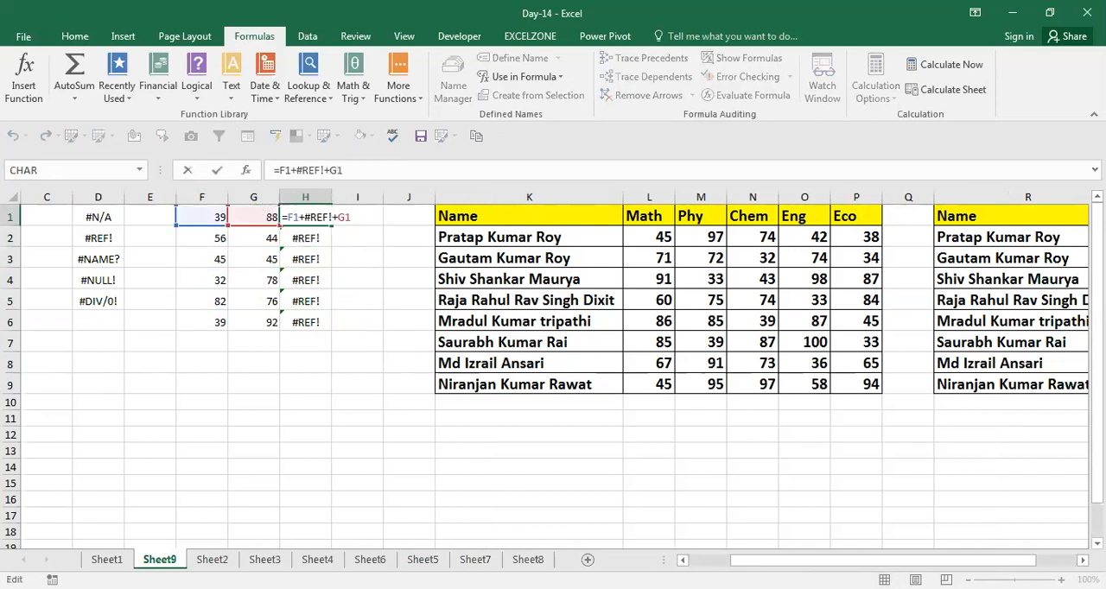
{"action": "key", "text": "shift+Home"}
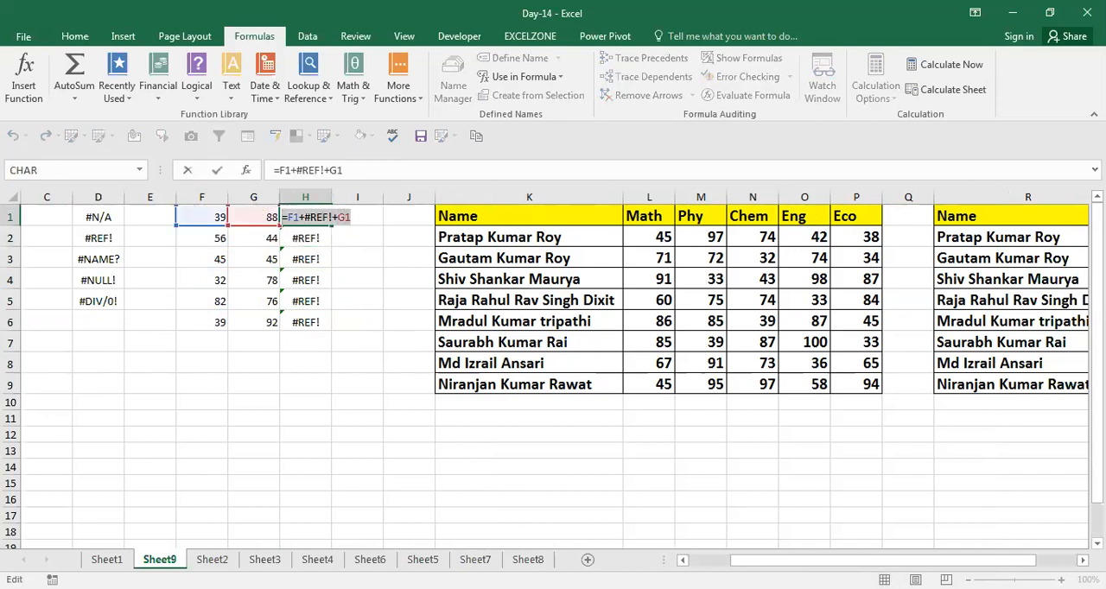
{"action": "key", "text": "ctrl+c"}
{"action": "key", "text": "Return"}
{"action": "key", "text": "Down"}
{"action": "key", "text": "Right"}
{"action": "type", "text": "'"}
{"action": "key", "text": "ctrl+v"}
{"action": "key", "text": "Return"}
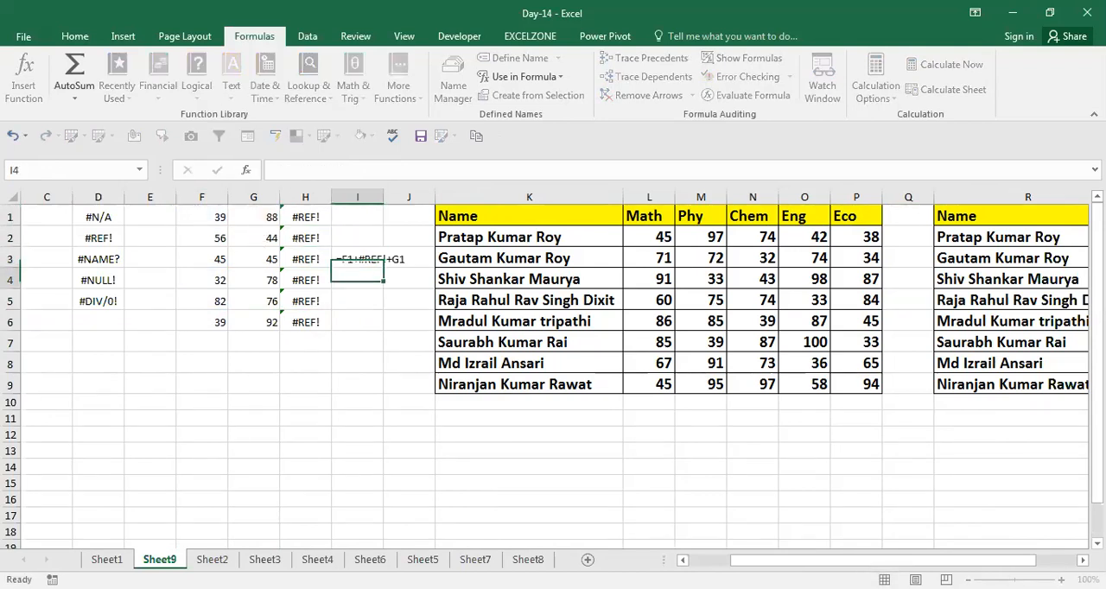
Enter a formula with a misspelled function name, =sun(F1:F6), in cell G10
{"action": "key", "text": "Left"}
{"action": "key", "text": "Left"}
{"action": "key", "text": "Left"}
{"action": "key", "text": "Left"}
{"action": "key", "text": "Left"}
{"action": "key", "text": "Up"}
{"action": "key", "text": "Down"}
{"action": "key", "text": "Down"}
{"action": "key", "text": "Down"}
{"action": "key", "text": "Down"}
{"action": "key", "text": "Right"}
{"action": "key", "text": "Right"}
{"action": "key", "text": "Right"}
{"action": "key", "text": "Down"}
{"action": "key", "text": "Down"}
{"action": "key", "text": "Down"}
{"action": "type", "text": "="}
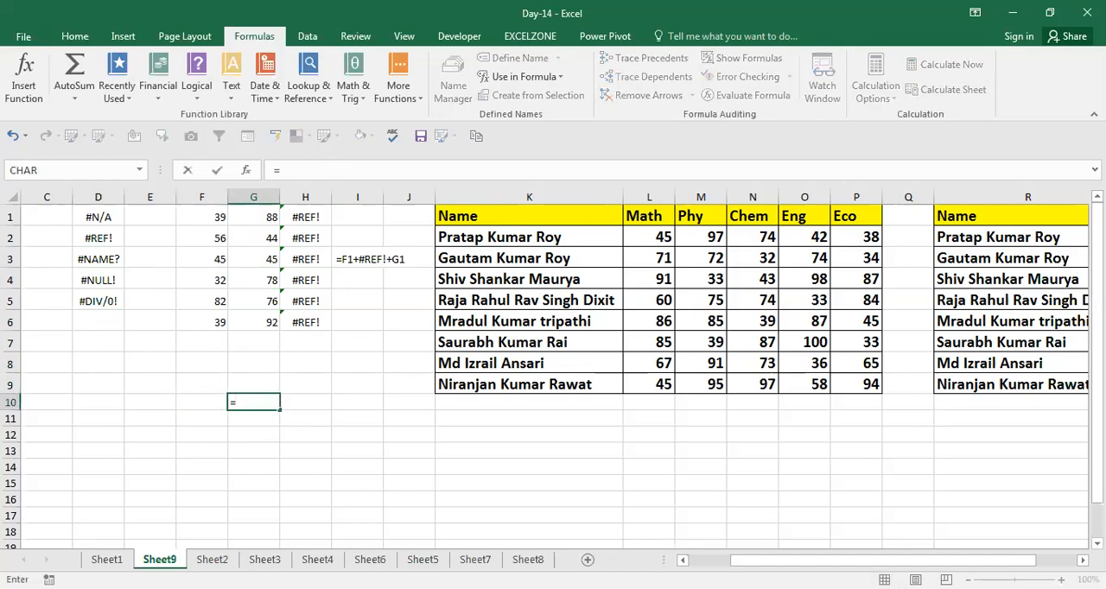
{"action": "type", "text": "sum"}
{"action": "key", "text": "BackSpace"}
{"action": "type", "text": "n("}
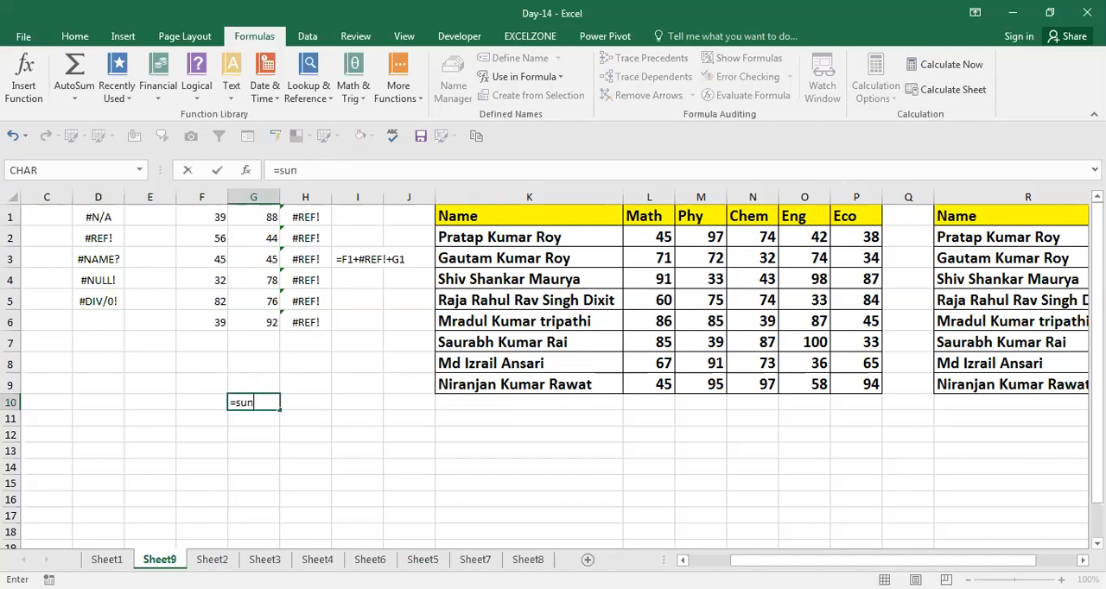
{"action": "key", "text": "Up"}
{"action": "key", "text": "Up"}
{"action": "key", "text": "Up"}
{"action": "key", "text": "Up"}
{"action": "key", "text": "Left"}
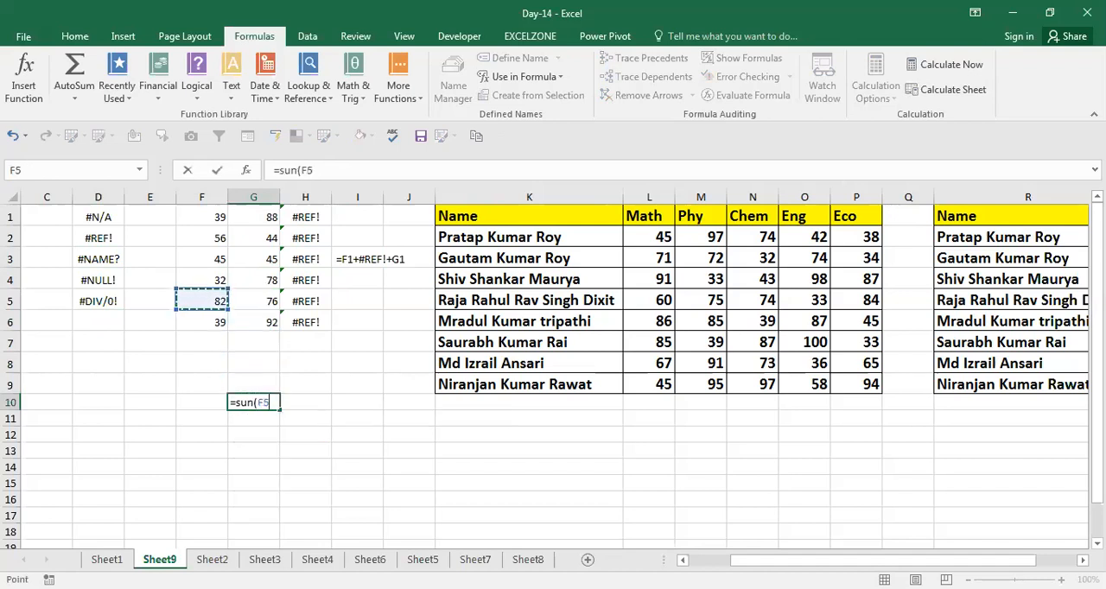
{"action": "key", "text": "shift+Up"}
{"action": "key", "text": "shift+Up"}
{"action": "key", "text": "shift+Up"}
{"action": "key", "text": "shift+Up"}
{"action": "key", "text": "shift+Up"}
{"action": "key", "text": "Return"}
Copy the formula =sun(F1:F6) from G10 and paste it as plain text into H10
{"action": "key", "text": "Up"}
{"action": "key", "text": "F2"}
{"action": "key", "text": "Left"}
{"action": "key", "text": "Left"}
{"action": "key", "text": "Left"}
{"action": "key", "text": "Left"}
{"action": "key", "text": "Left"}
{"action": "key", "text": "Left"}
{"action": "key", "text": "Left"}
{"action": "key", "text": "Left"}
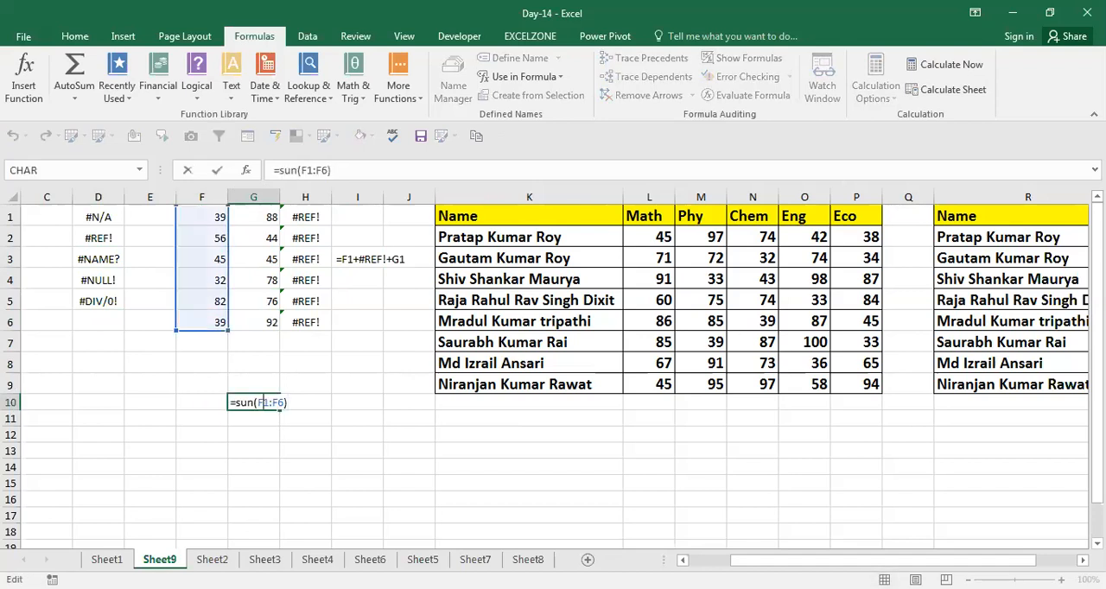
{"action": "key", "text": "Right"}
{"action": "key", "text": "Left"}
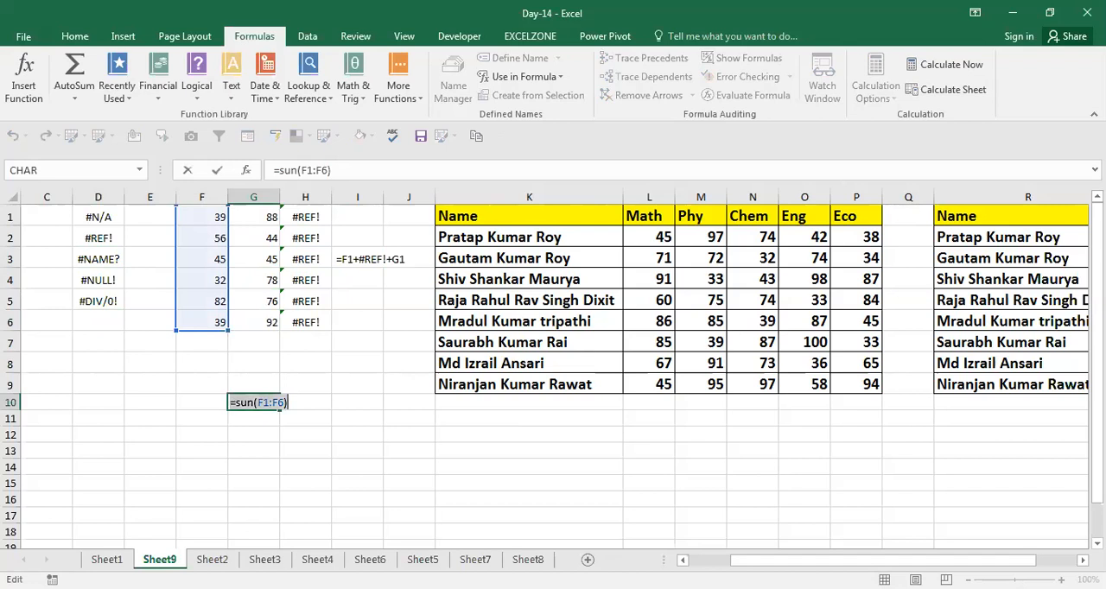
{"action": "key", "text": "Tab"}
{"action": "type", "text": "'"}
{"action": "key", "text": "ctrl+v"}
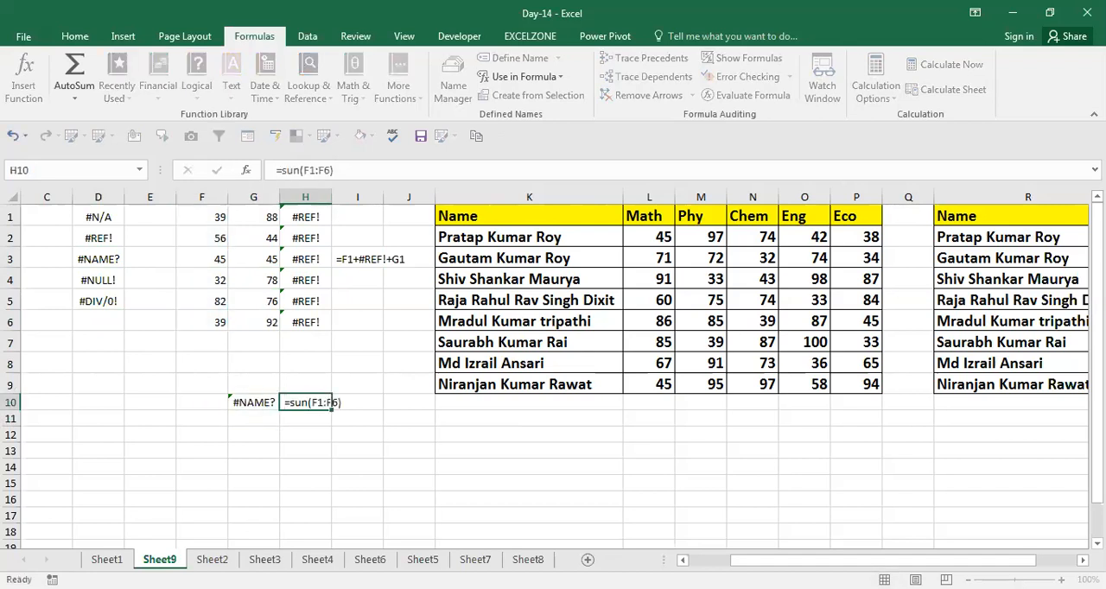
{"action": "key", "text": "Return"}
Correct the misspelled function name in G10 so that the formula sums F1:F6 with SUM
{"action": "key", "text": "ctrl+Left"}
{"action": "key", "text": "Up"}
{"action": "key", "text": "Right"}
{"action": "key", "text": "Right"}
{"action": "key", "text": "Right"}
{"action": "key", "text": "Right"}
{"action": "key", "text": "Right"}
{"action": "key", "text": "Right"}
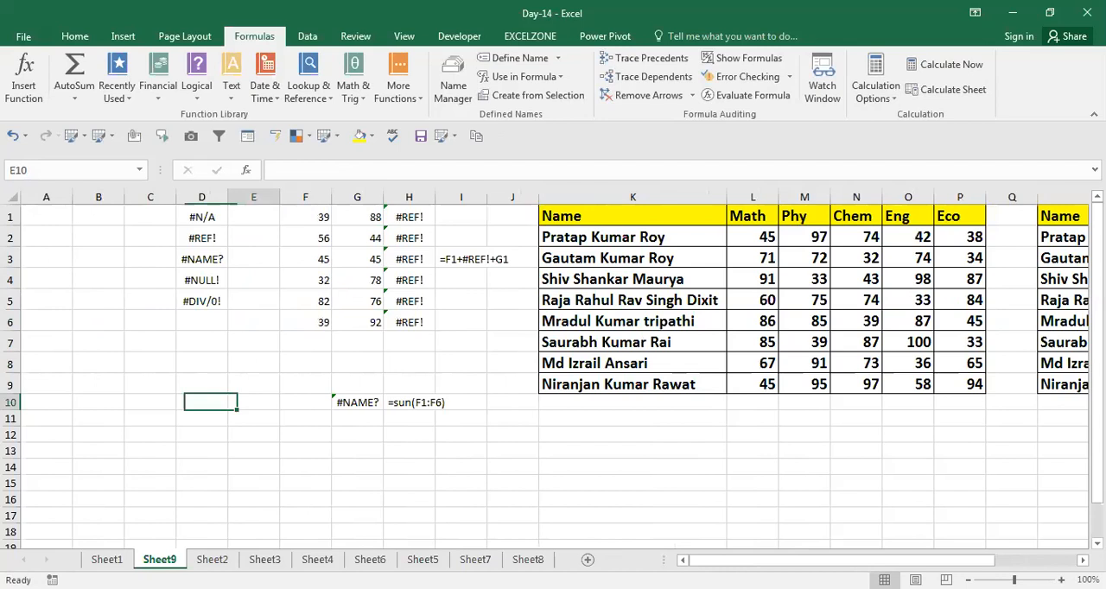
{"action": "key", "text": "F2"}
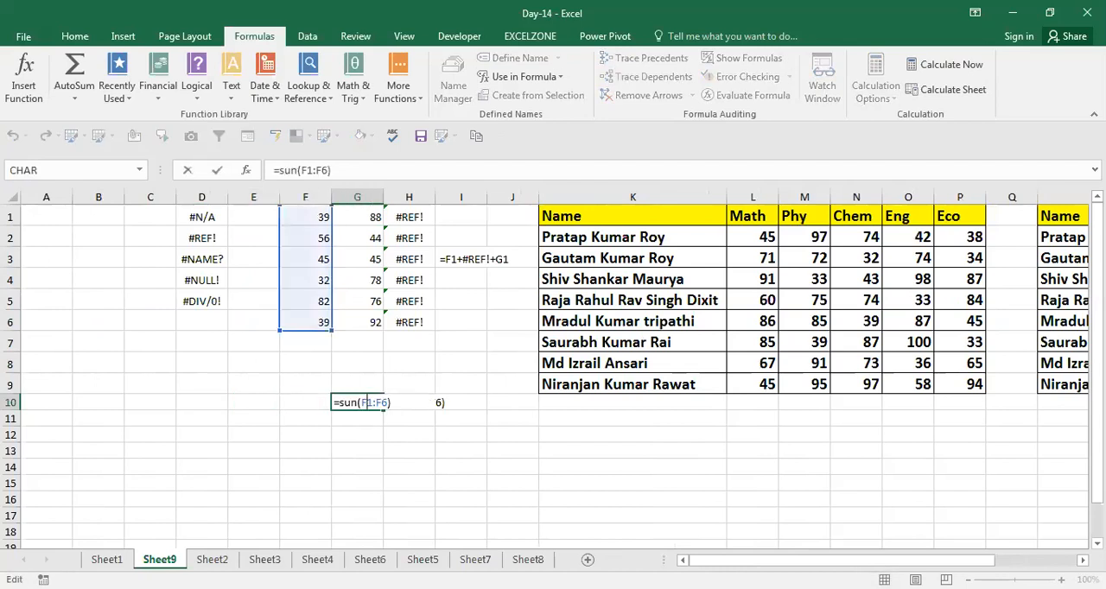
{"action": "key", "text": "ctrl+Return"}
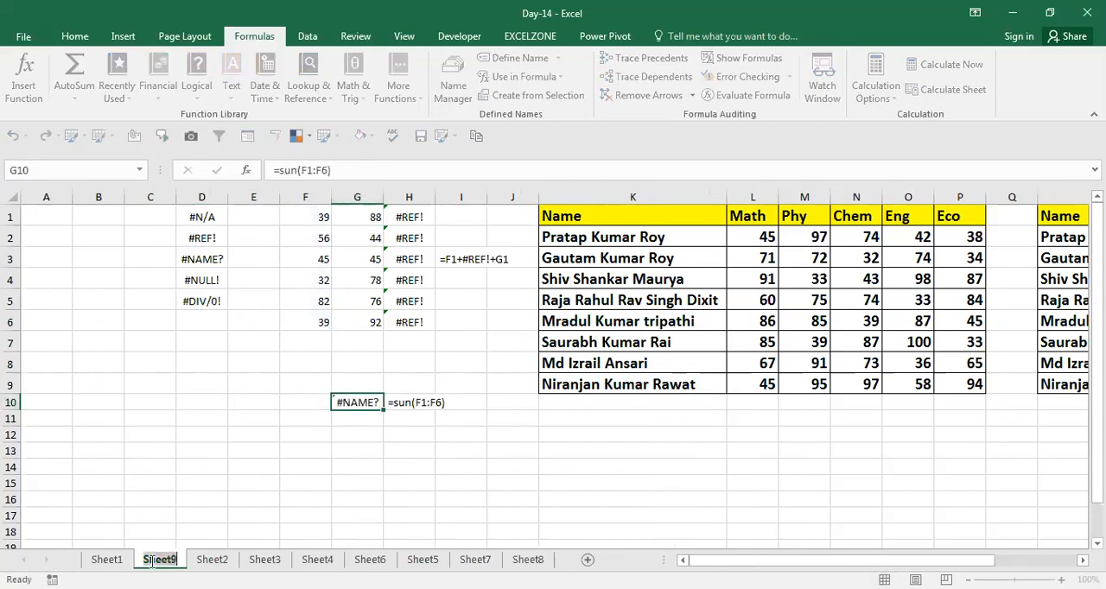
{"action": "key", "text": "Down"}
{"action": "key", "text": "Up"}
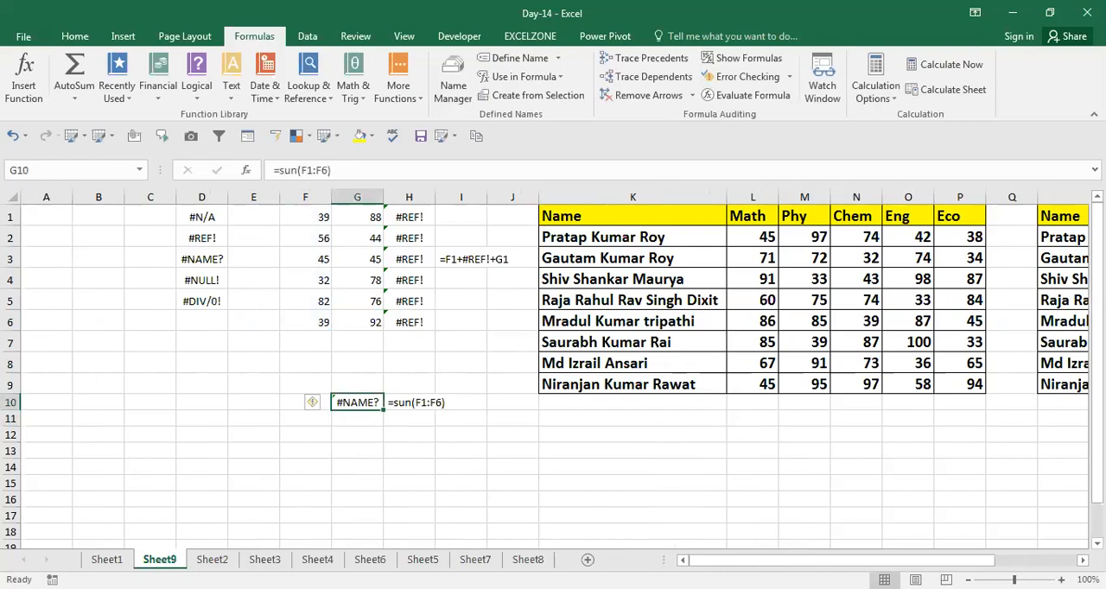
{"action": "key", "text": "F2"}
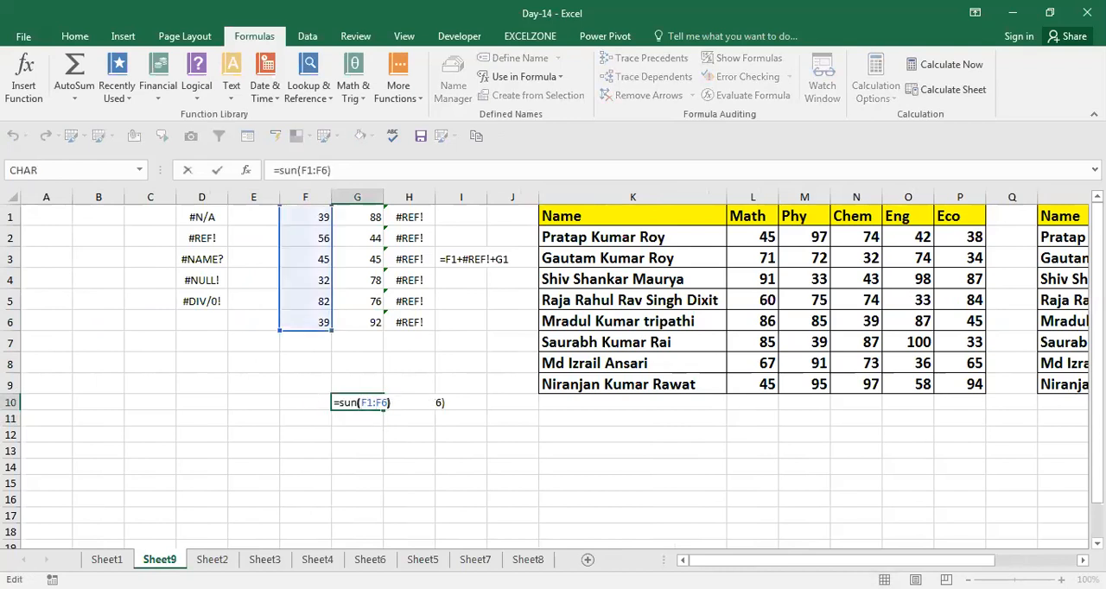
{"action": "key", "text": "BackSpace"}
{"action": "type", "text": "m"}
{"action": "key", "text": "Return"}
{"action": "key", "text": "Up"}
{"action": "key", "text": "F2"}
{"action": "key", "text": "Escape"}
{"action": "key", "text": "Up"}
{"action": "key", "text": "Up"}
{"action": "key", "text": "Up"}
{"action": "key", "text": "Up"}
{"action": "key", "text": "ctrl+Up"}
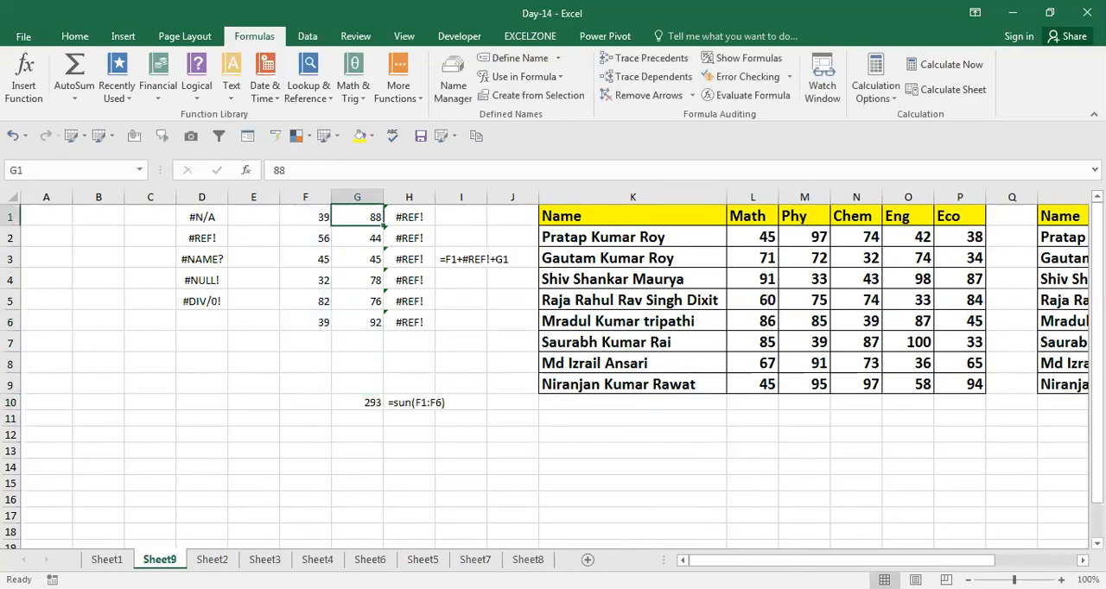
{"action": "key", "text": "Left"}
{"action": "key", "text": "Left"}
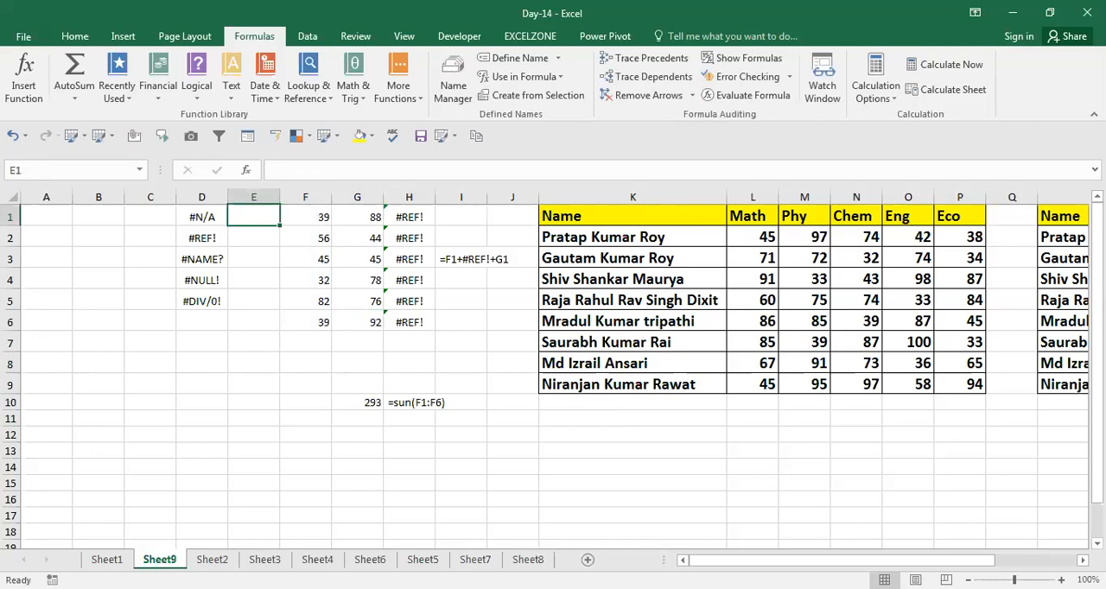
{"action": "key", "text": "Right"}
{"action": "key", "text": "Right"}
{"action": "key", "text": "Right"}
{"action": "key", "text": "Right"}
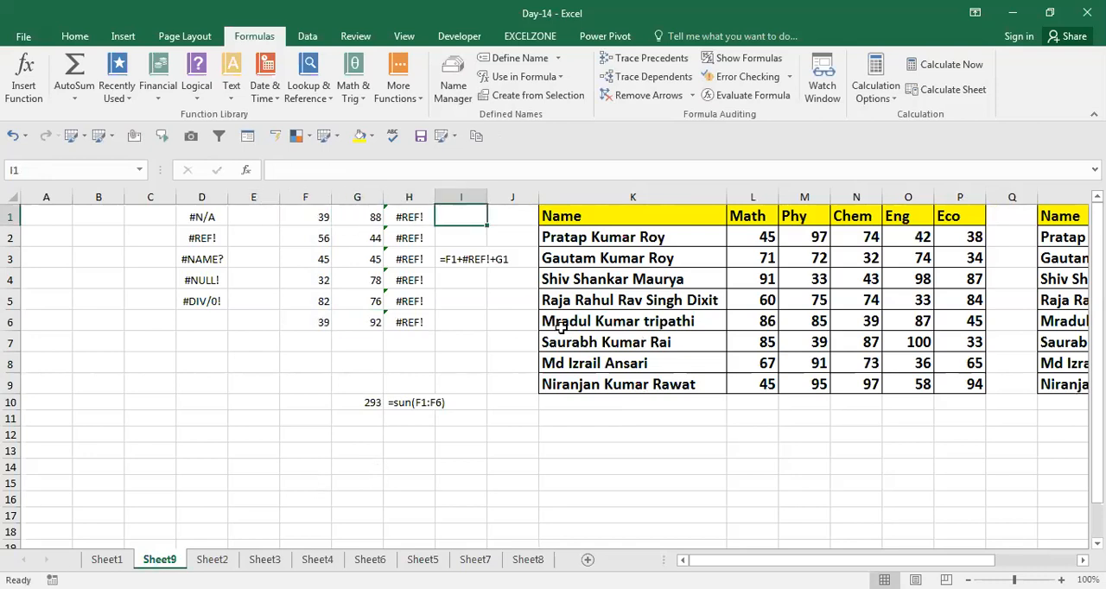
Go over the remaining error values #NULL! and #DIV/0! in the list in column D
{"action": "left_click", "coordinate": [205, 282]}
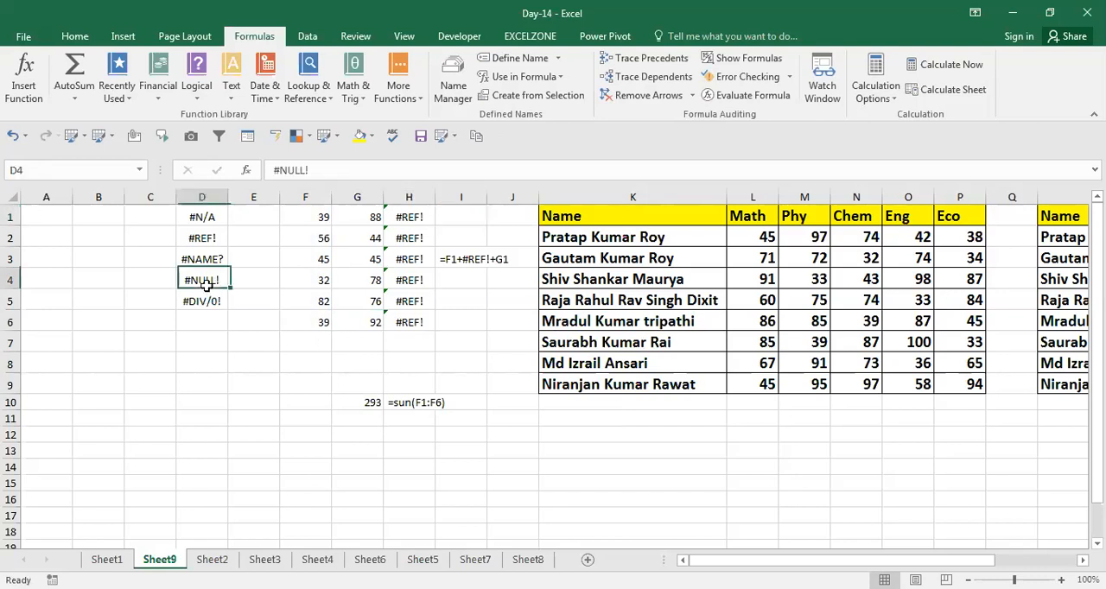
{"action": "key", "text": "Down"}
{"action": "key", "text": "Down"}
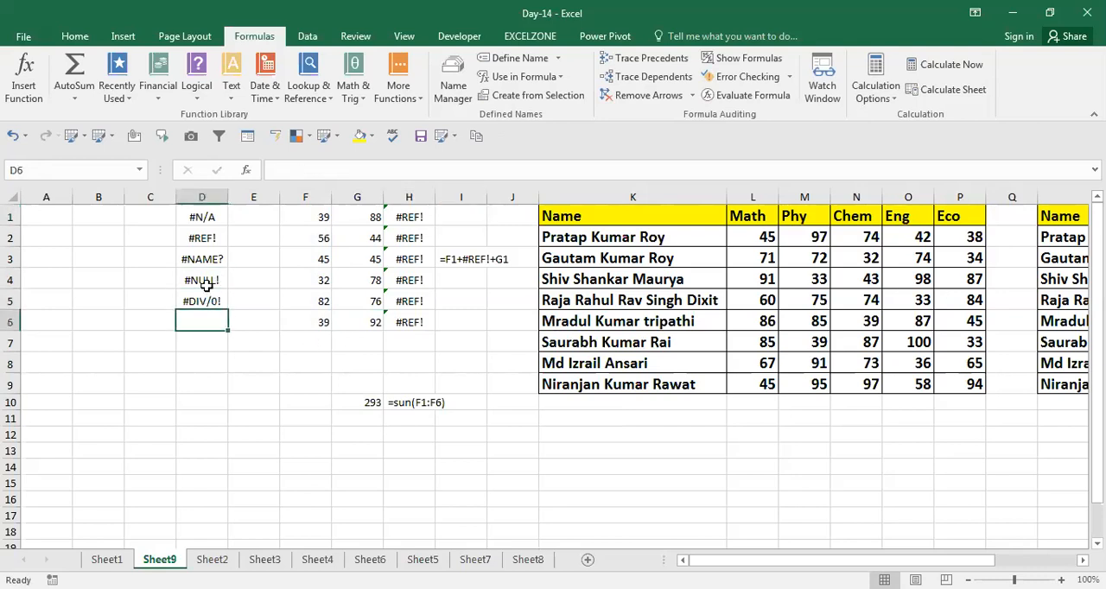